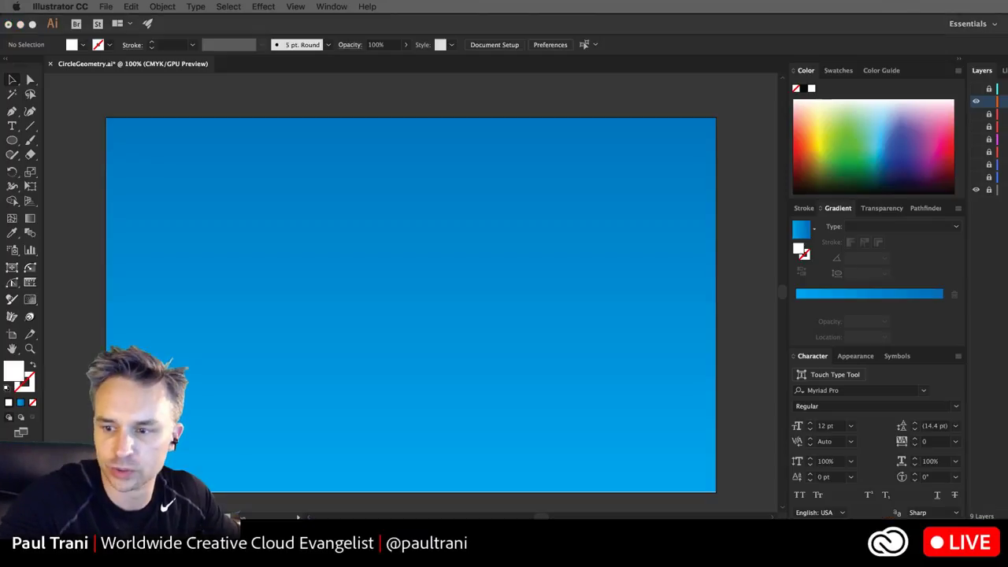
Check the legacy New Document dialog's Advanced settings and cancel it without creating a file.
{"action": "left_click", "coordinate": [98, 192]}
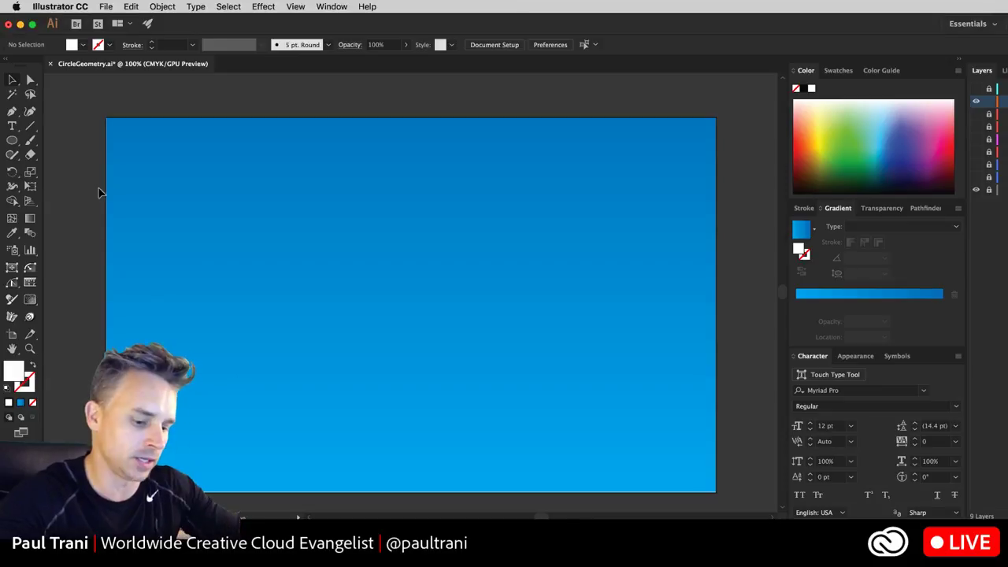
{"action": "scroll", "coordinate": [97, 187], "scroll_direction": "up", "scroll_amount": 2}
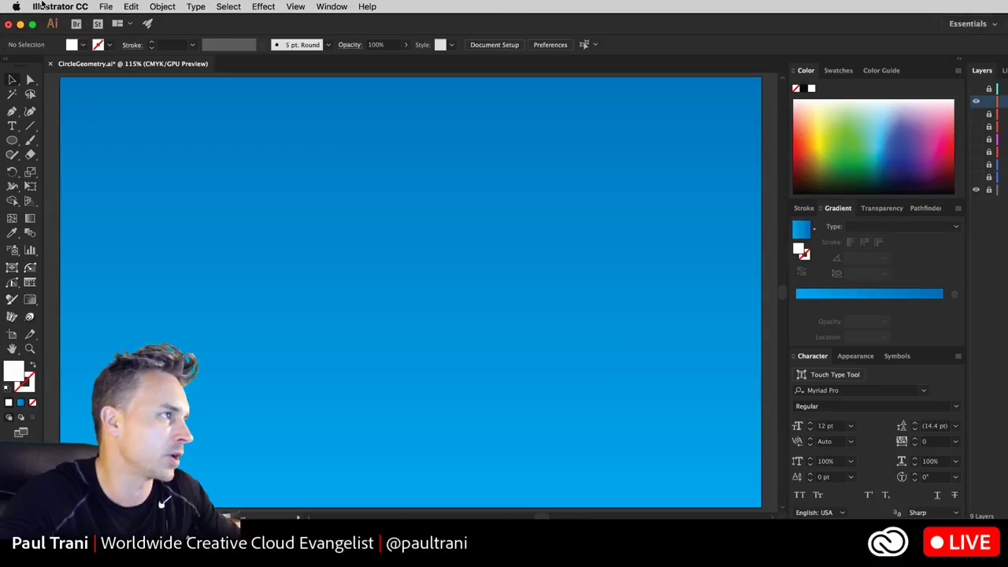
{"action": "left_click", "coordinate": [106, 6]}
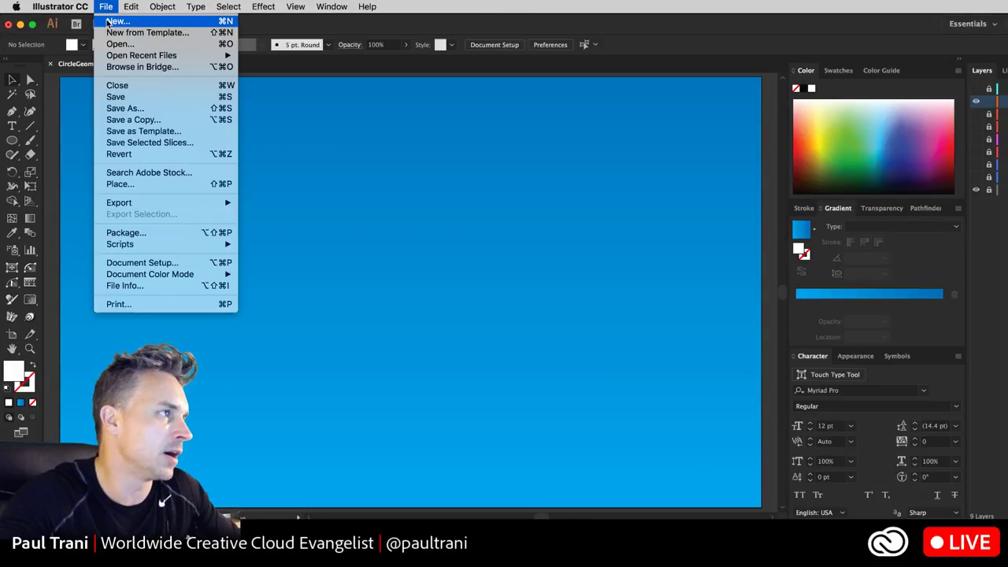
{"action": "left_click", "coordinate": [116, 21]}
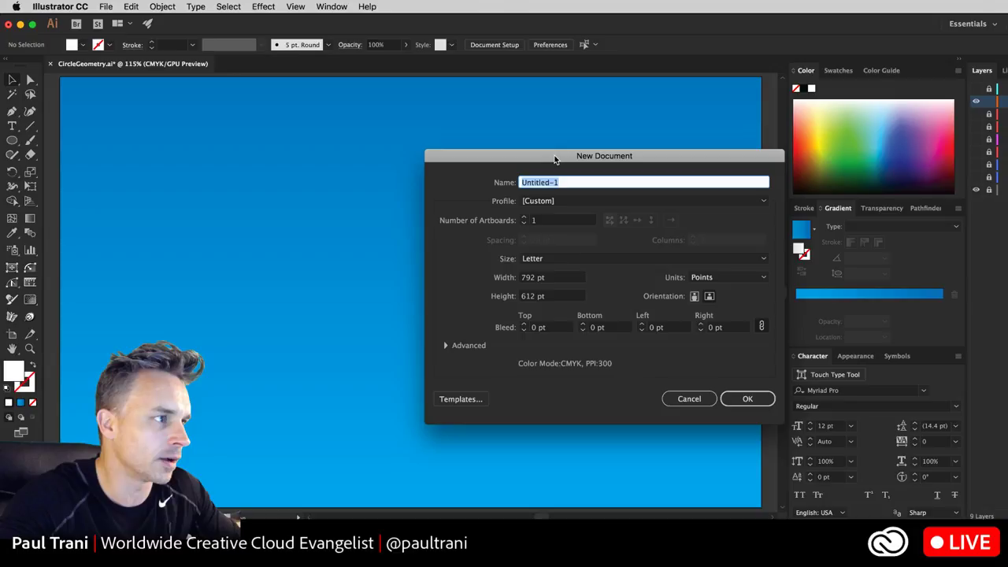
{"action": "left_click", "coordinate": [446, 345]}
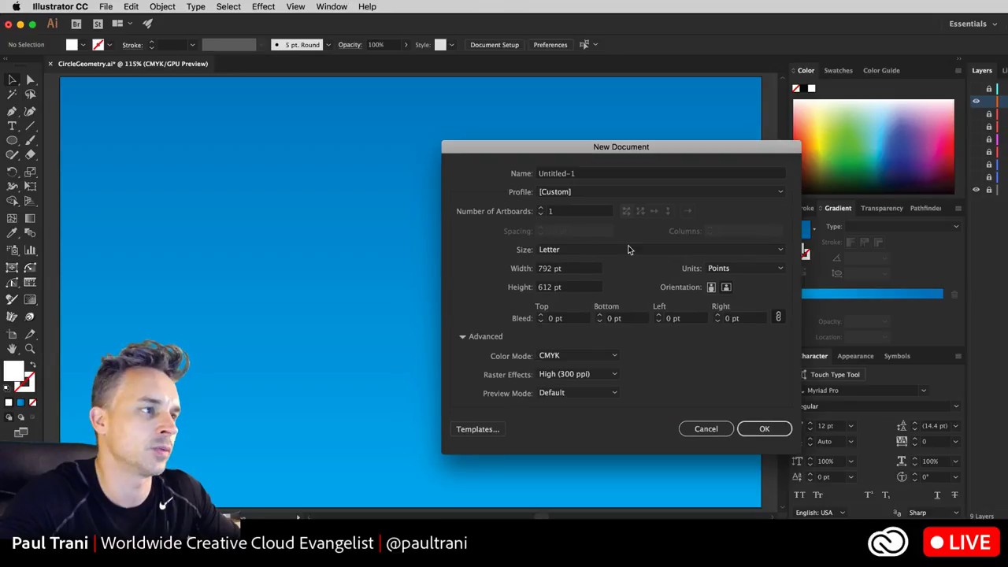
{"action": "left_click", "coordinate": [475, 430]}
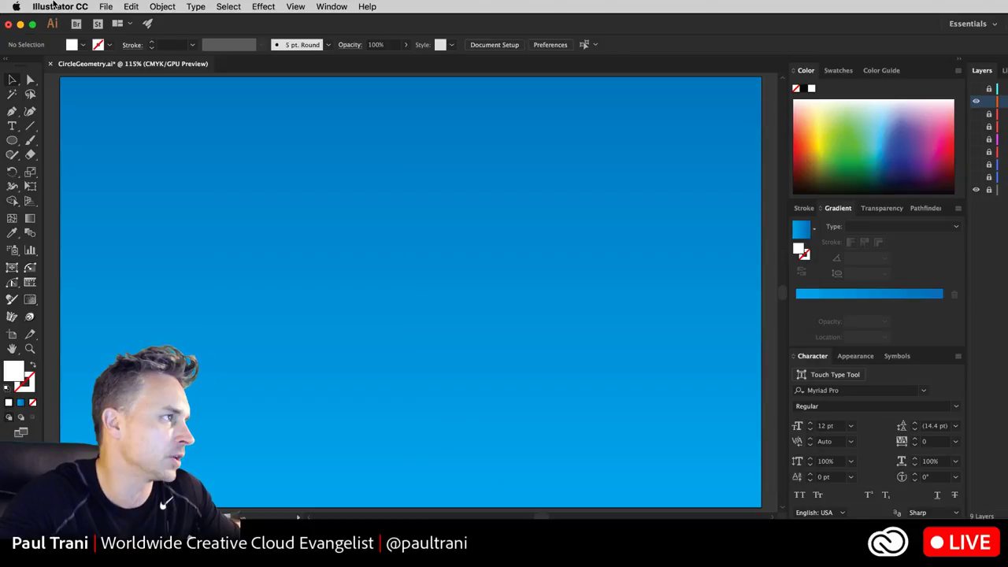
{"action": "left_click", "coordinate": [54, 7]}
Turn off the Use legacy "File New" interface option in General preferences.
{"action": "mouse_move", "coordinate": [118, 176]}
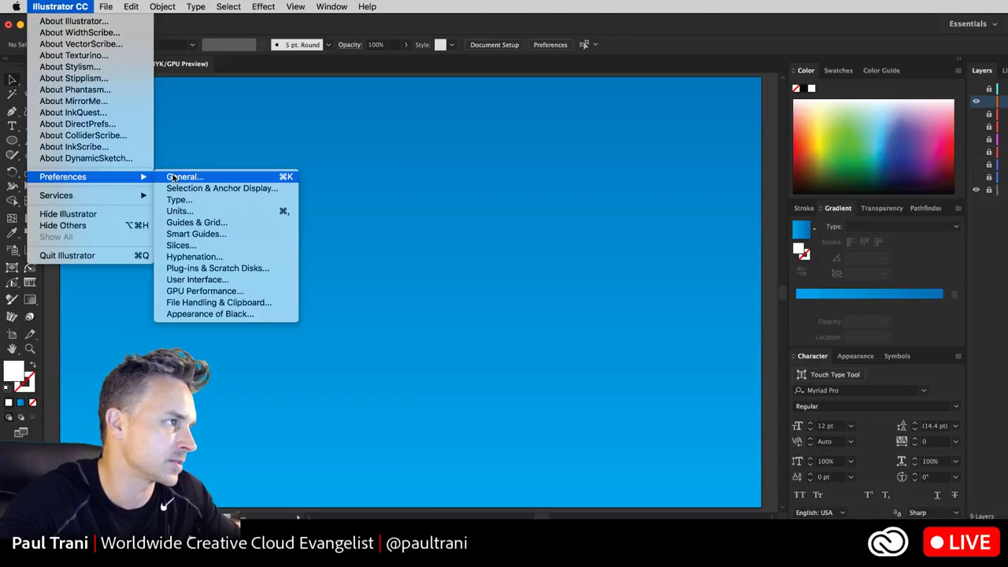
{"action": "left_click", "coordinate": [174, 177]}
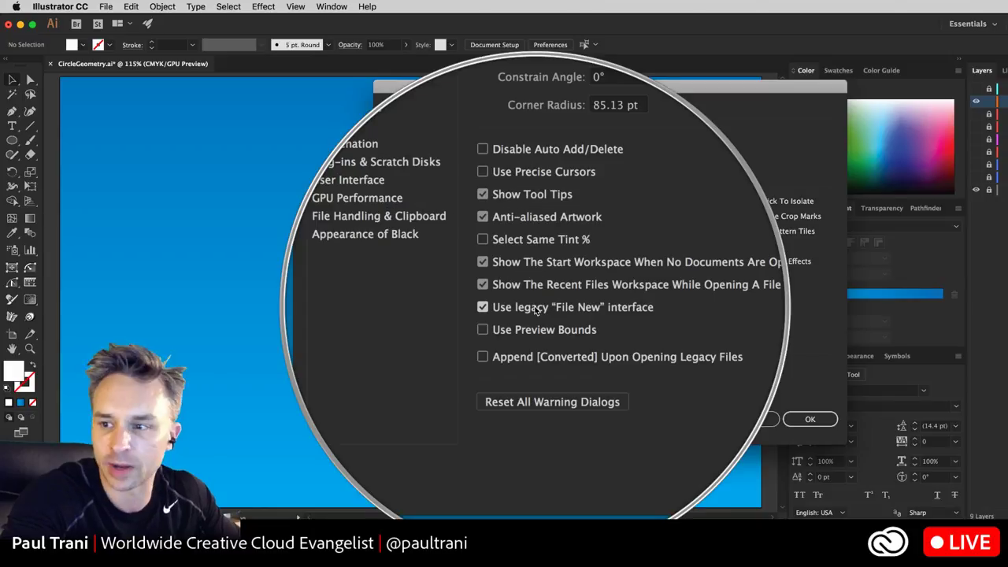
{"action": "left_click", "coordinate": [538, 309]}
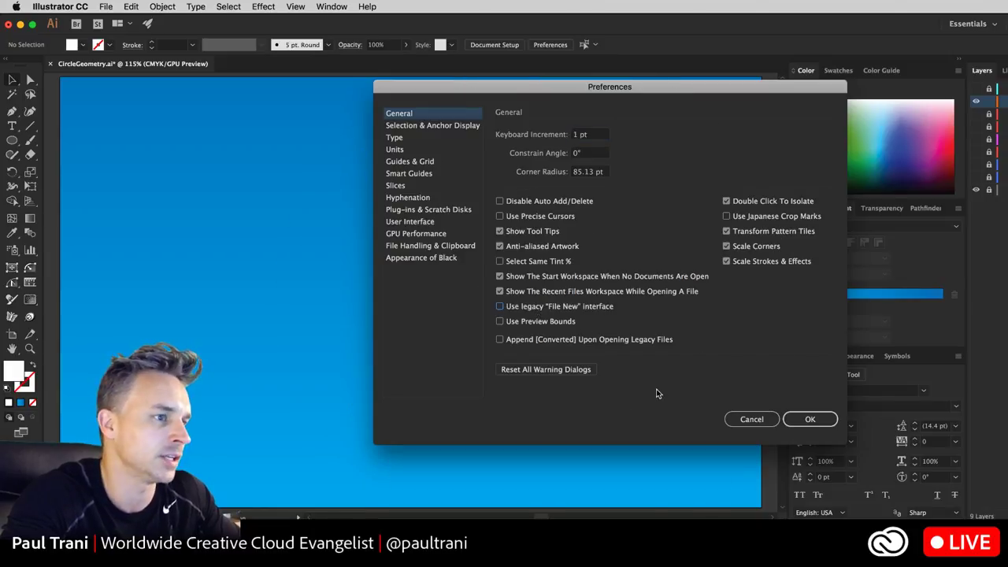
{"action": "left_click", "coordinate": [816, 424]}
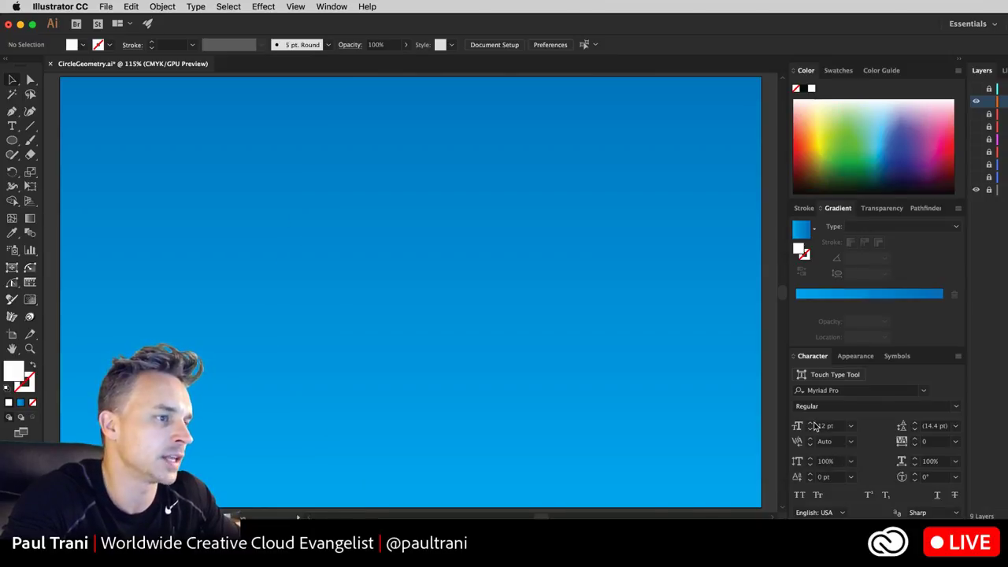
{"action": "left_click", "coordinate": [105, 8]}
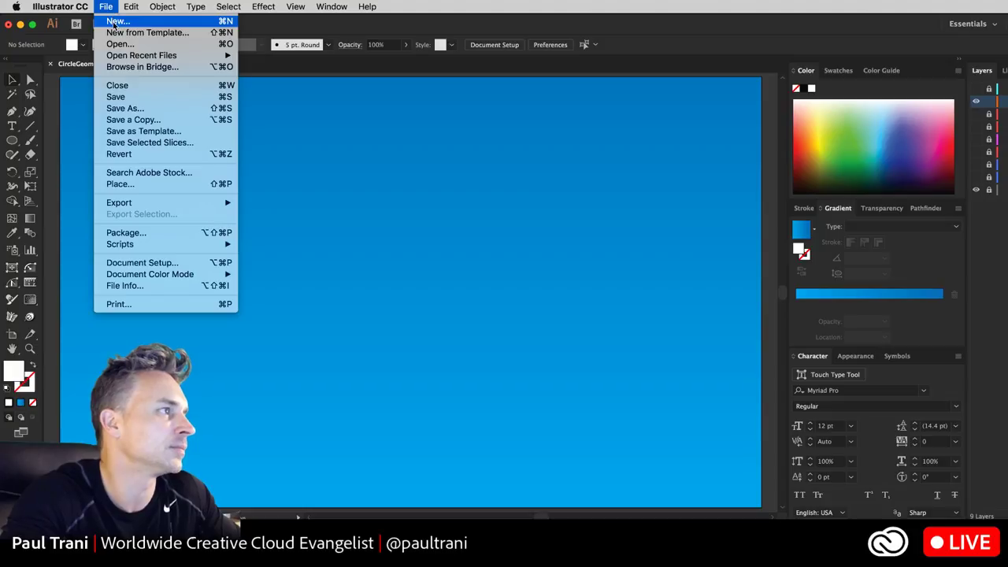
Preview the modern template-based New Document window, then close it without creating a file.
{"action": "left_click", "coordinate": [115, 21]}
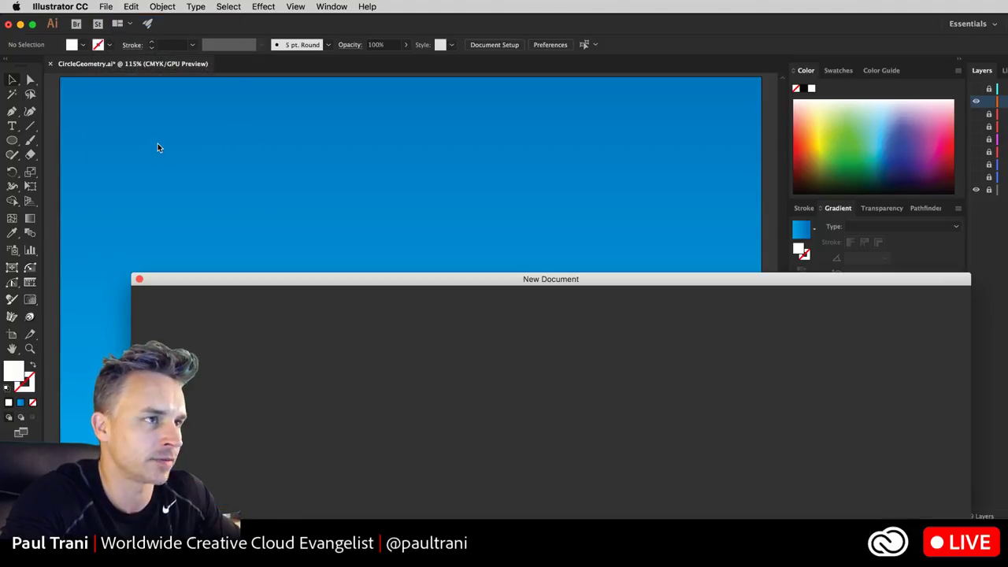
{"action": "left_click_drag", "start_coordinate": [324, 284], "coordinate": [309, 10]}
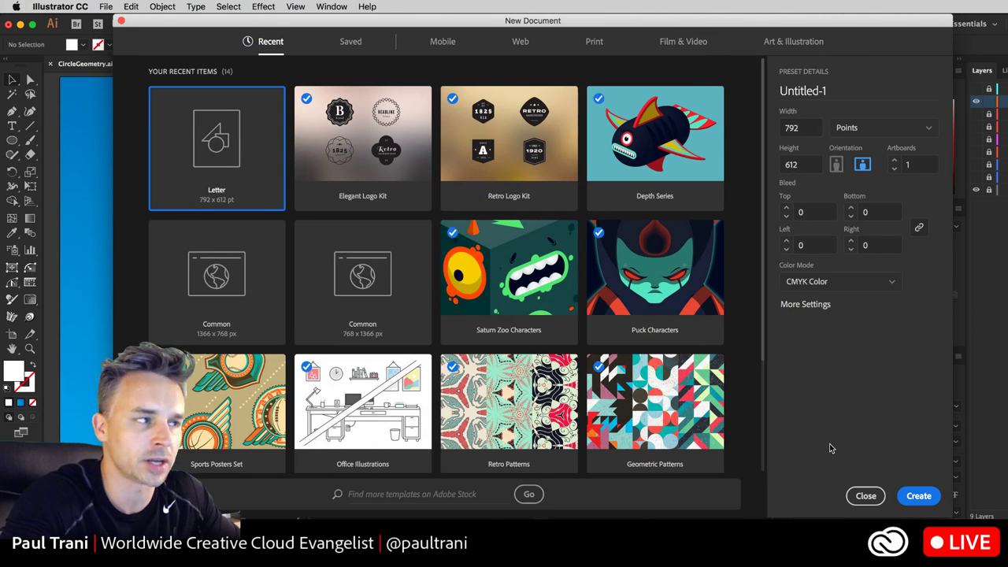
{"action": "left_click", "coordinate": [866, 496]}
Re-enable Use legacy "File New" interface in General preferences.
{"action": "left_click", "coordinate": [79, 6]}
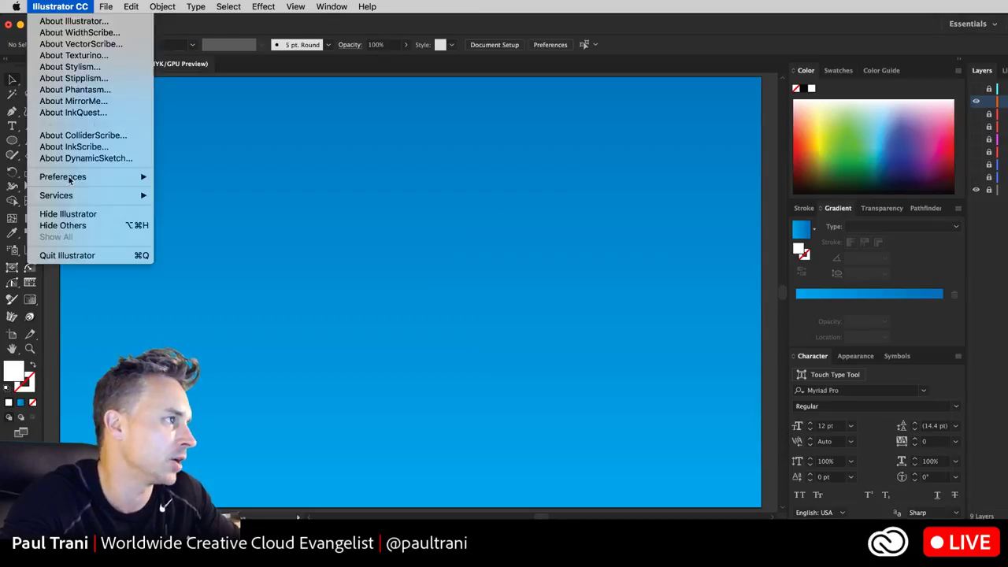
{"action": "mouse_move", "coordinate": [146, 176]}
{"action": "left_click", "coordinate": [197, 178]}
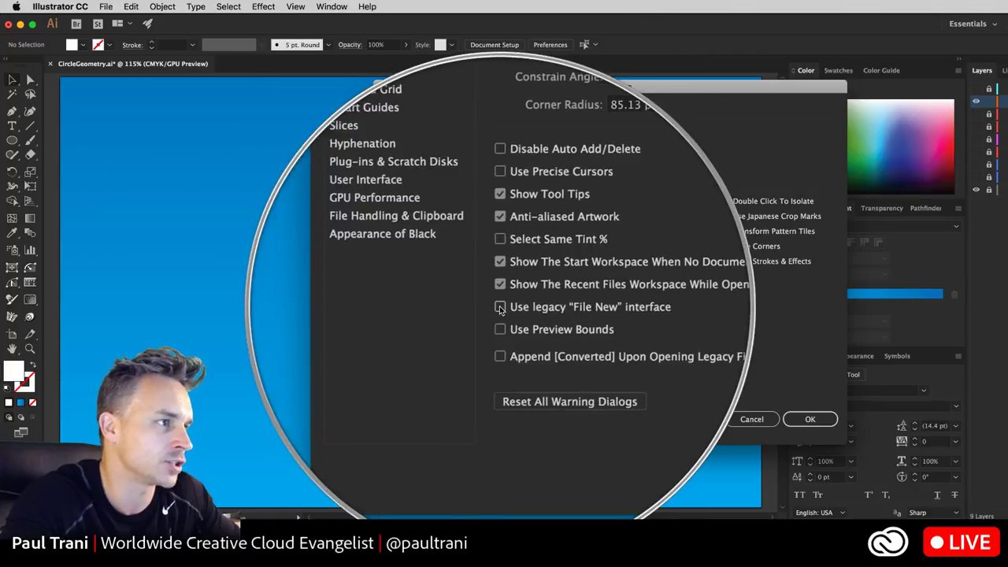
{"action": "left_click", "coordinate": [551, 311]}
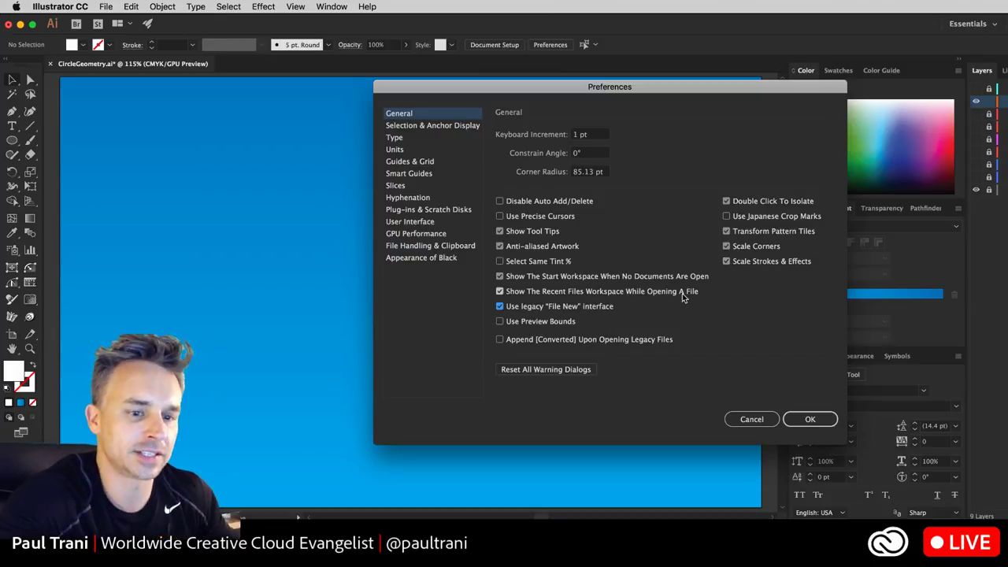
{"action": "left_click", "coordinate": [421, 349]}
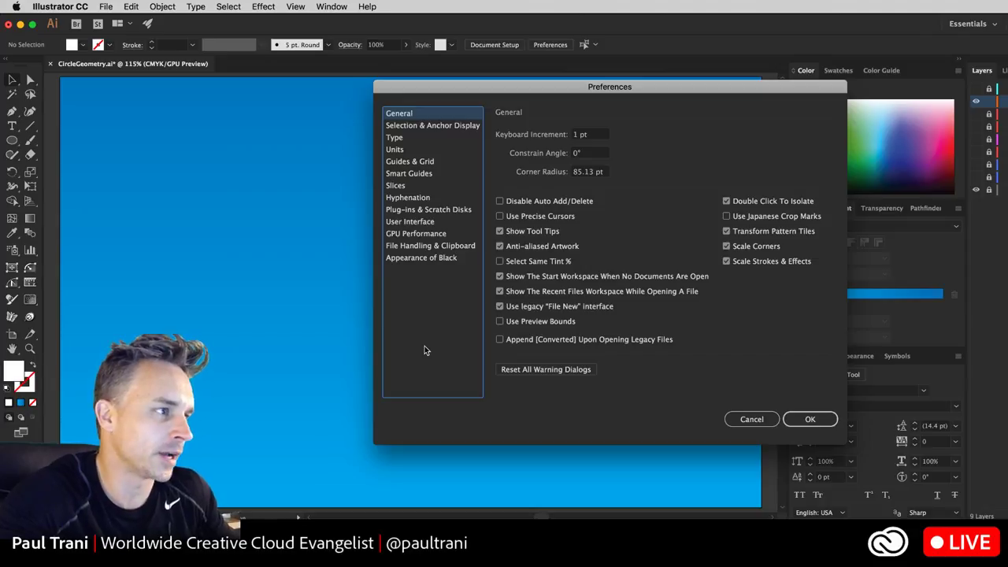
In Selection & Anchor Display, pick the largest handle style and show anchor points in selection and shape tools.
{"action": "left_click", "coordinate": [418, 125]}
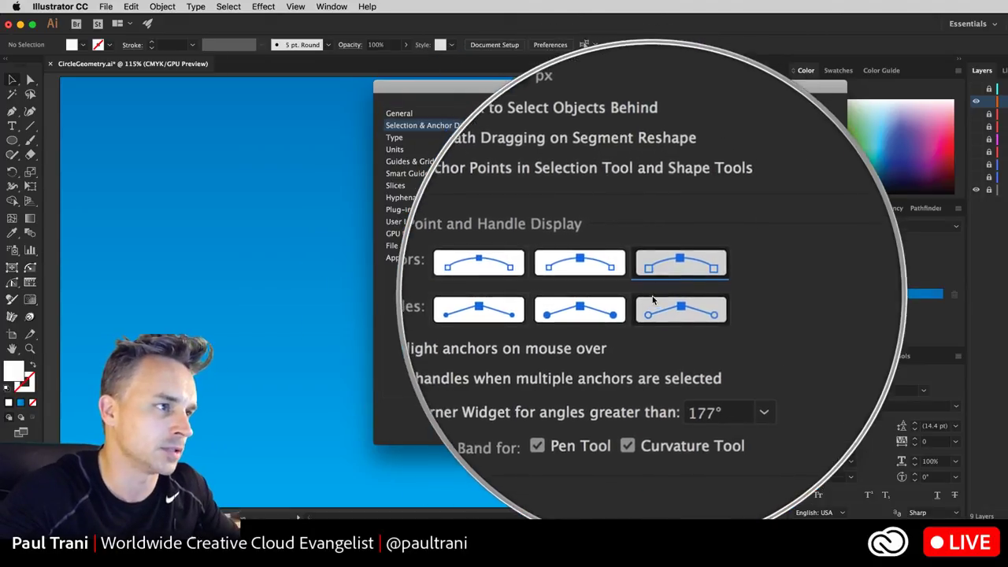
{"action": "left_click", "coordinate": [653, 307]}
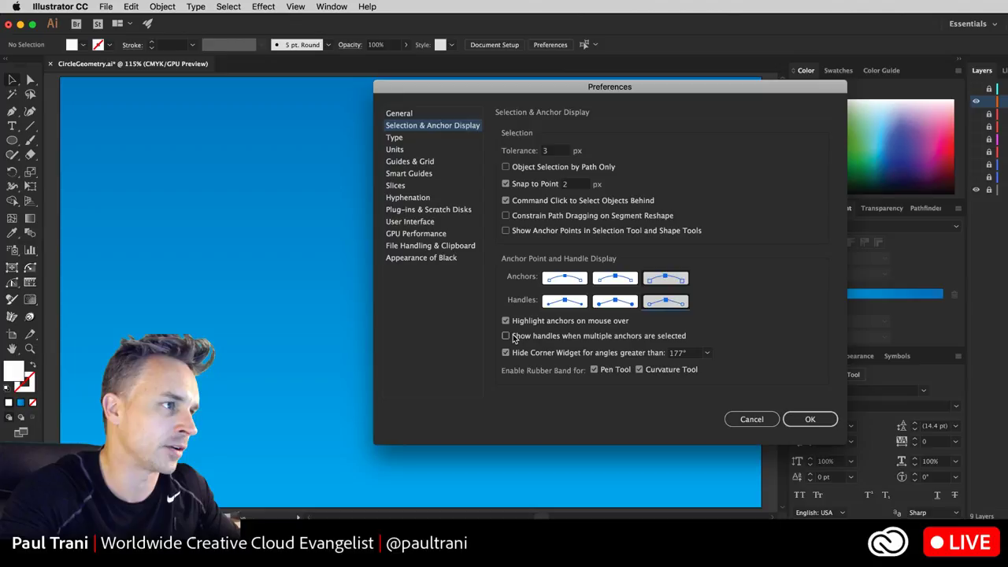
{"action": "left_click", "coordinate": [506, 231]}
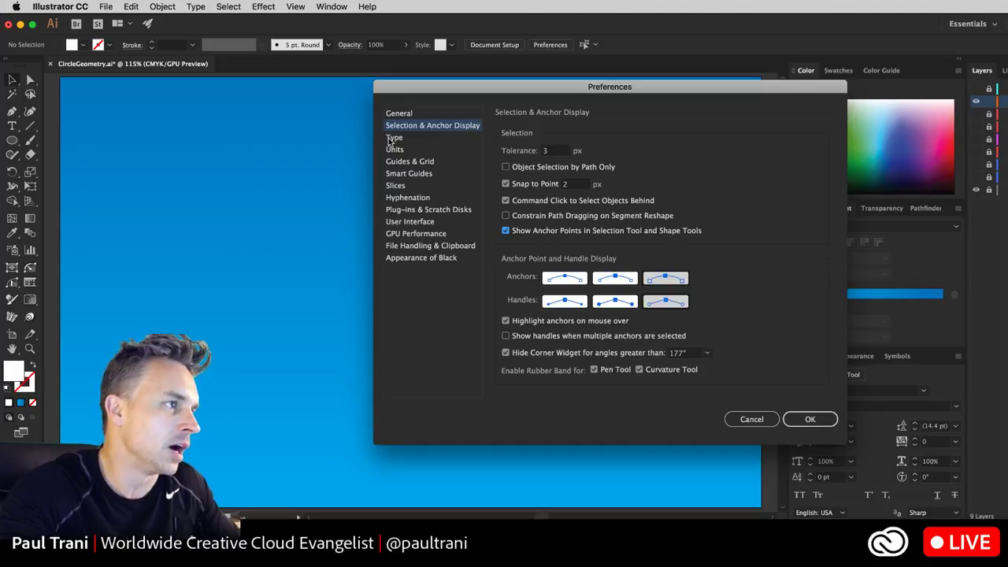
Uncheck Animated Zoom under GPU Performance and confirm the preferences with OK.
{"action": "left_click", "coordinate": [400, 234]}
{"action": "left_click", "coordinate": [400, 224]}
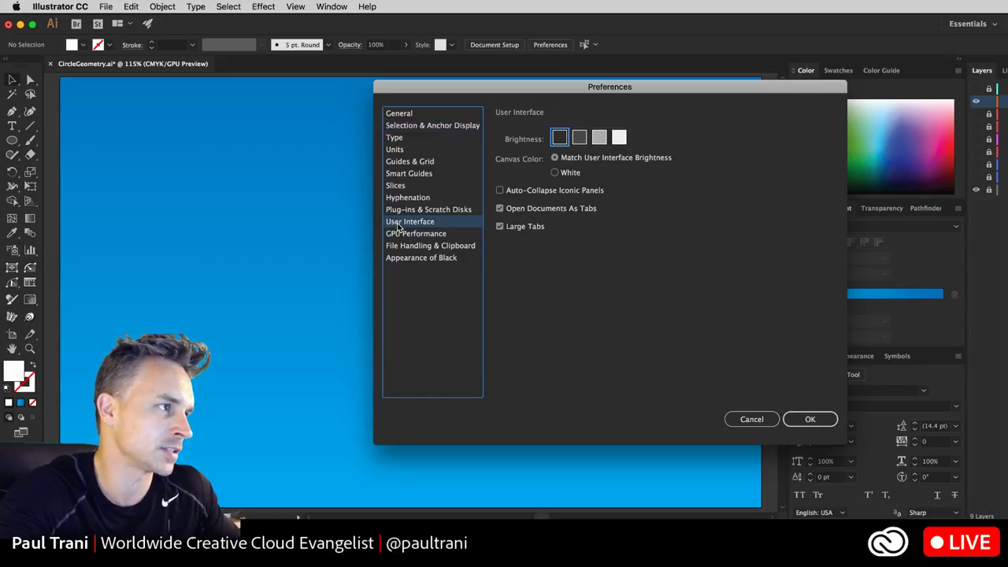
{"action": "left_click", "coordinate": [404, 236]}
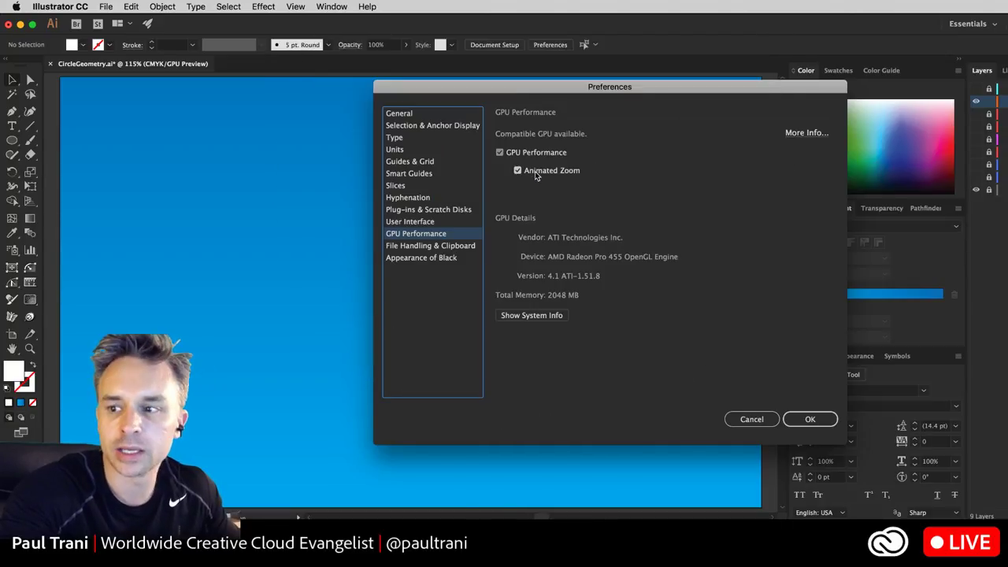
{"action": "left_click", "coordinate": [517, 171]}
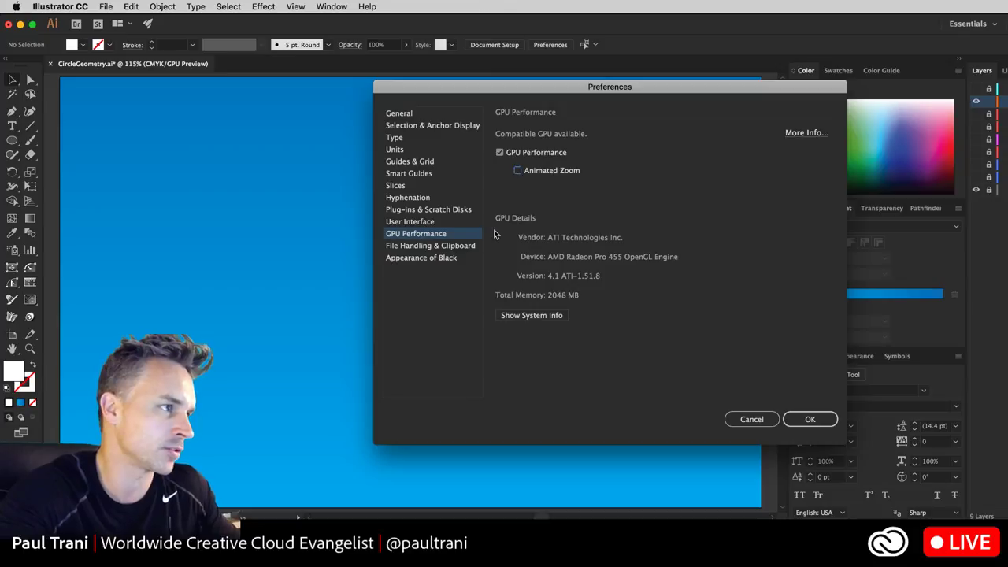
{"action": "left_click", "coordinate": [438, 246]}
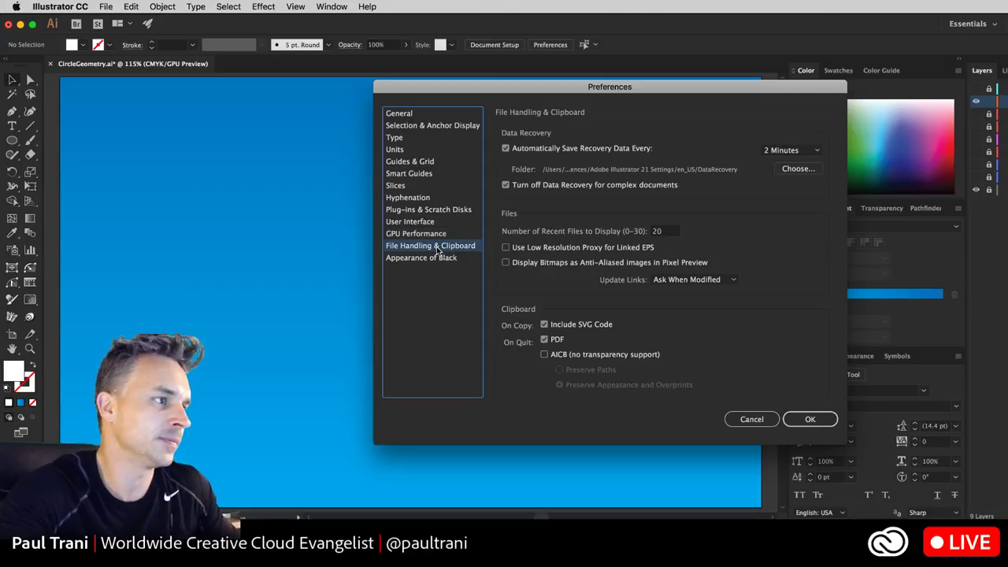
{"action": "left_click", "coordinate": [438, 235]}
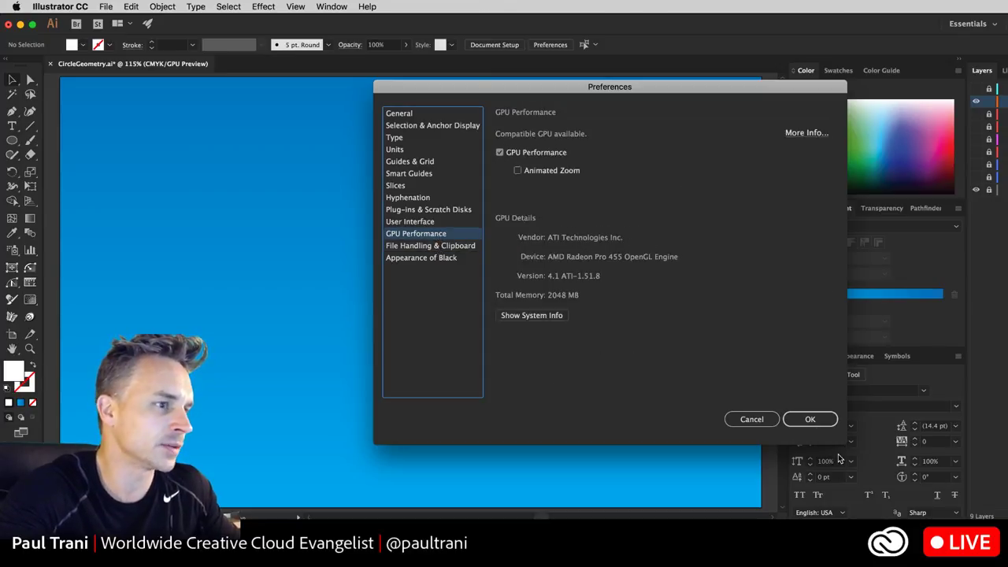
{"action": "left_click", "coordinate": [811, 421]}
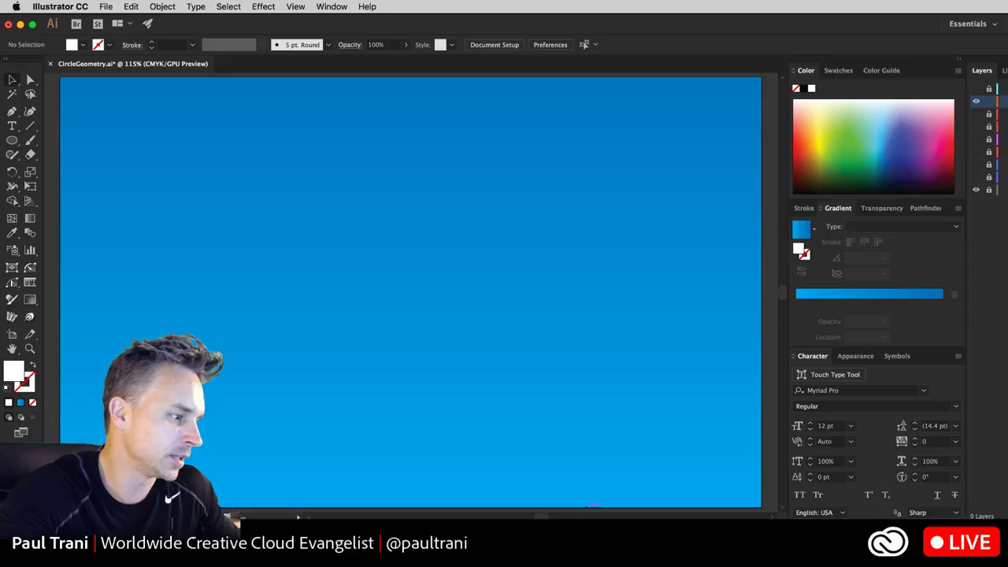
Open the Vectorize.ai file from Streaming > Projects in Illustrator.
{"action": "key", "text": "super+Tab"}
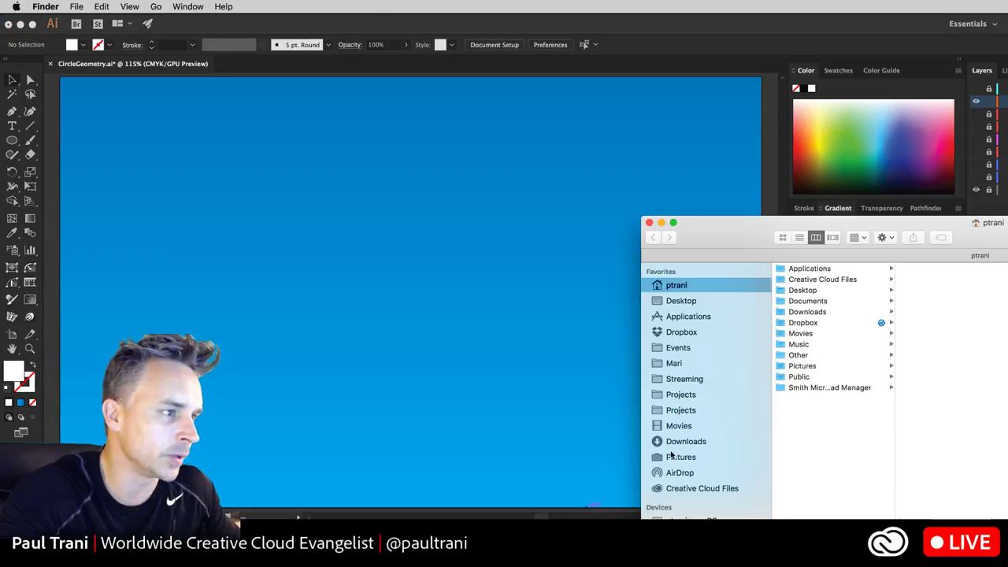
{"action": "left_click", "coordinate": [671, 379]}
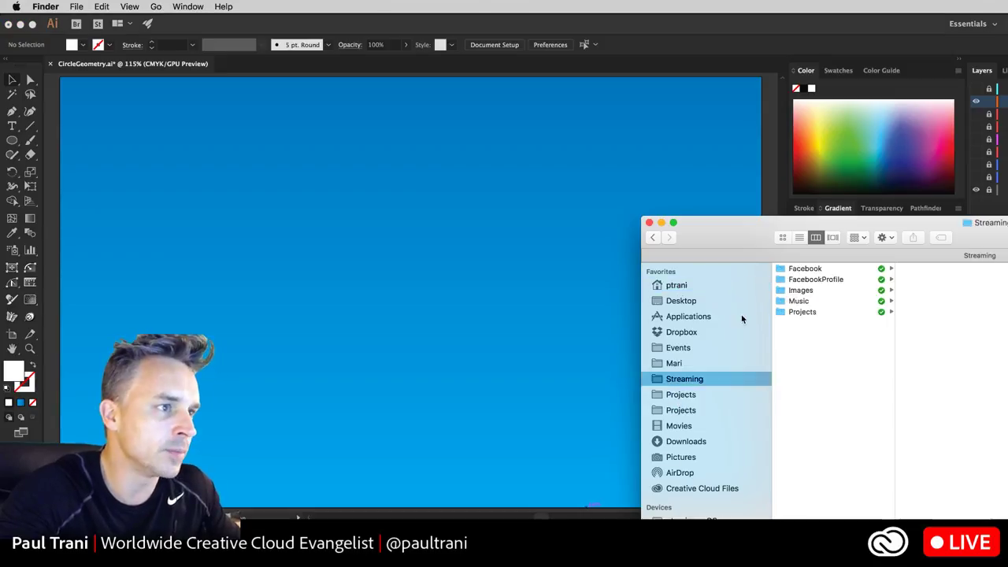
{"action": "left_click", "coordinate": [803, 312]}
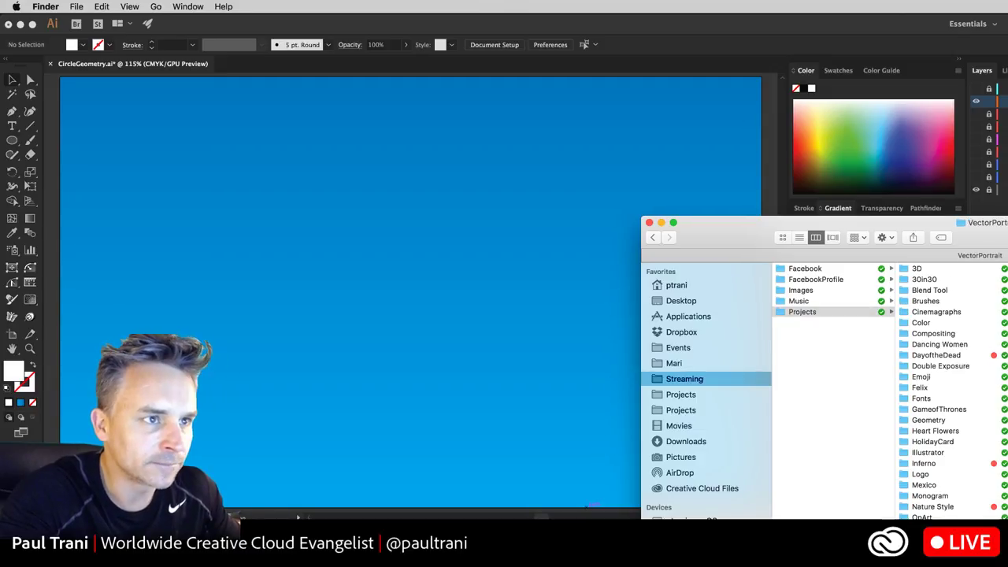
{"action": "key", "text": "Up"}
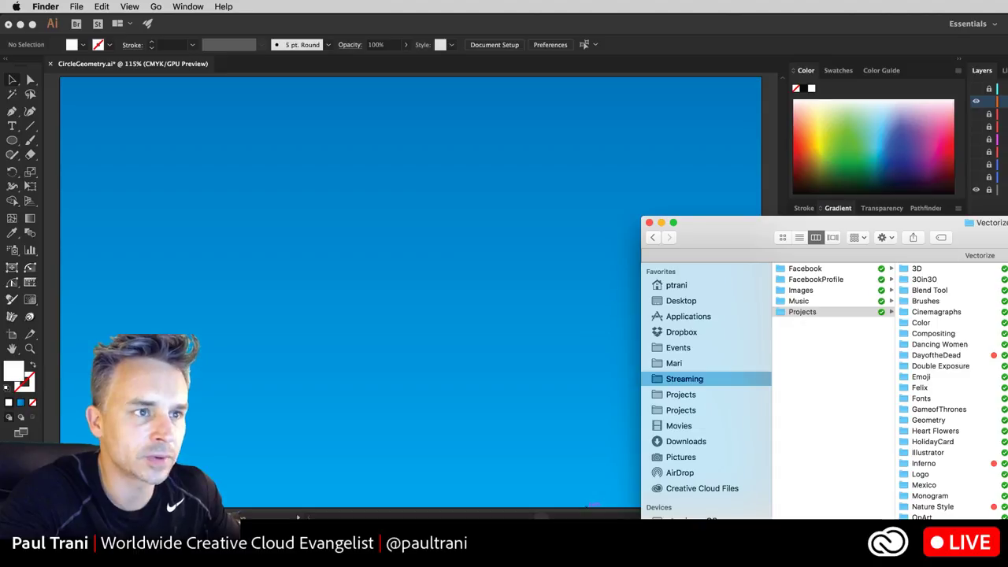
{"action": "key", "text": "super+Tab"}
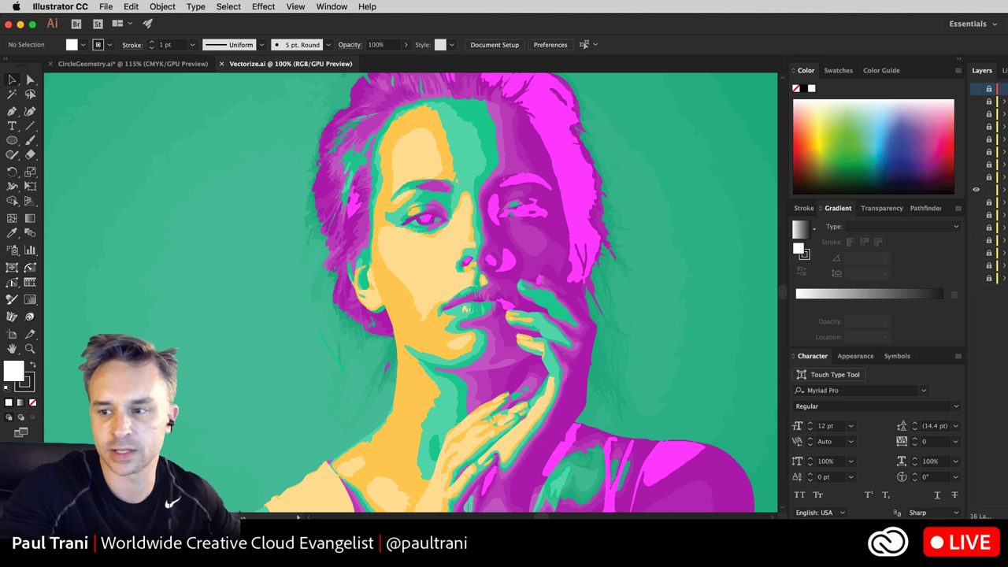
Nudge the OBS window up, then bring Illustrator's Vectorize.ai portrait back to the front.
{"action": "key", "text": "super+Tab"}
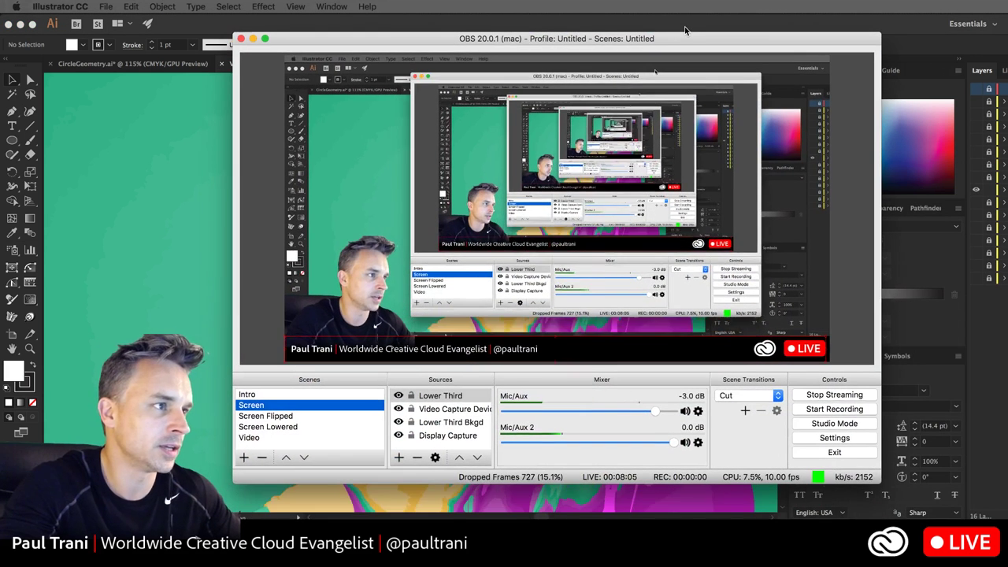
{"action": "left_click_drag", "start_coordinate": [684, 42], "coordinate": [683, 39]}
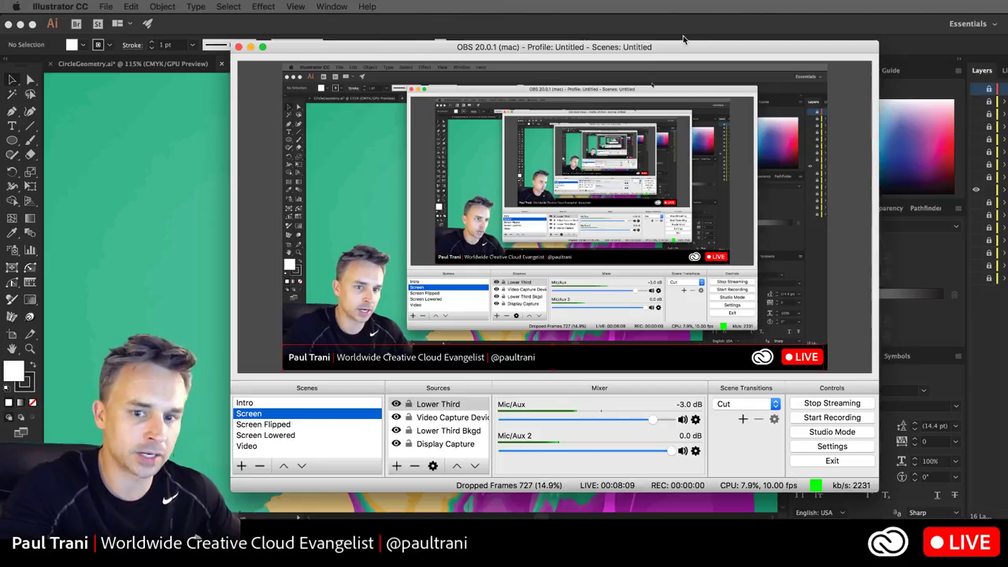
{"action": "left_click", "coordinate": [683, 35]}
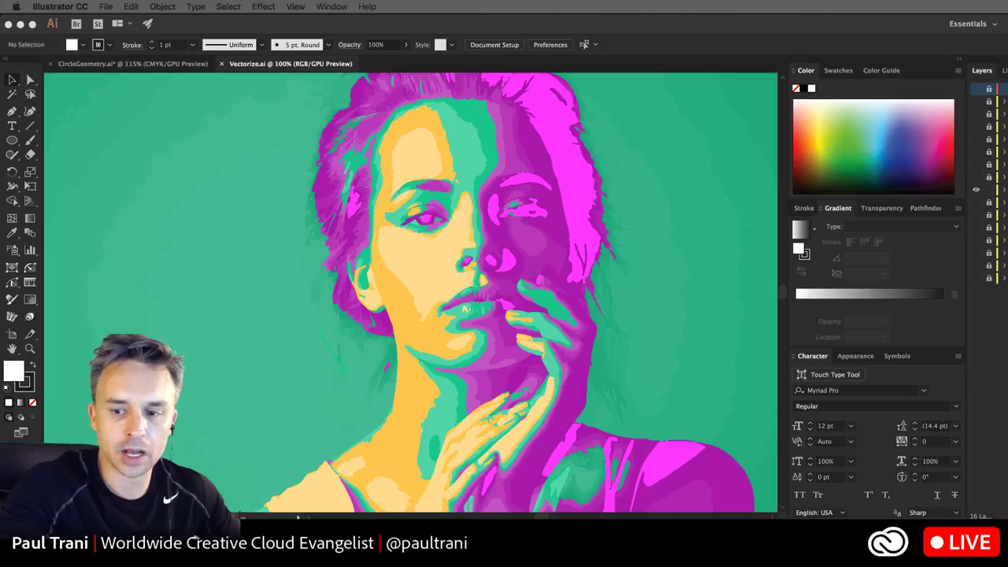
{"action": "left_click", "coordinate": [17, 7]}
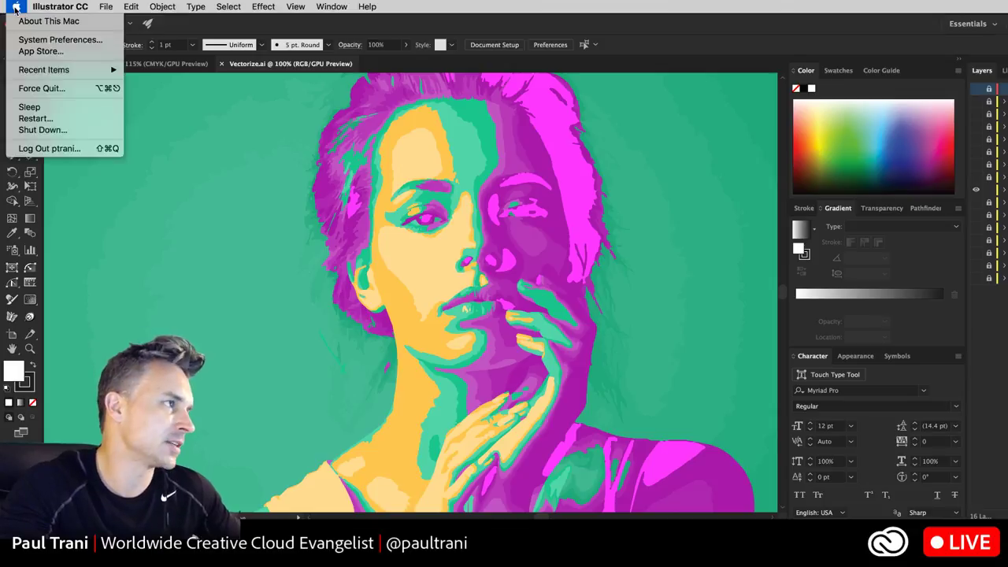
{"action": "left_click", "coordinate": [16, 6]}
{"action": "left_click", "coordinate": [17, 7]}
{"action": "left_click", "coordinate": [47, 38]}
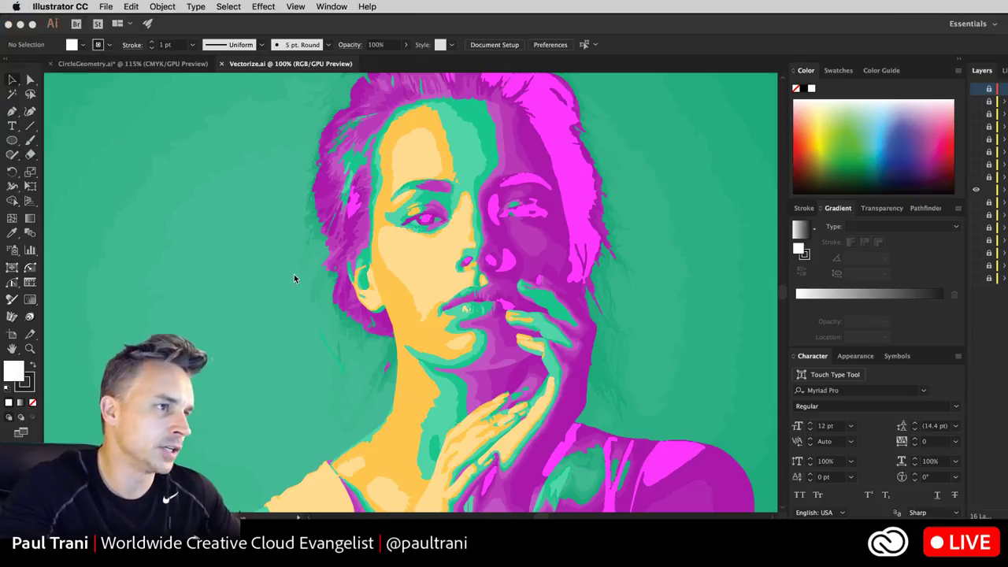
{"action": "left_click", "coordinate": [2, 5]}
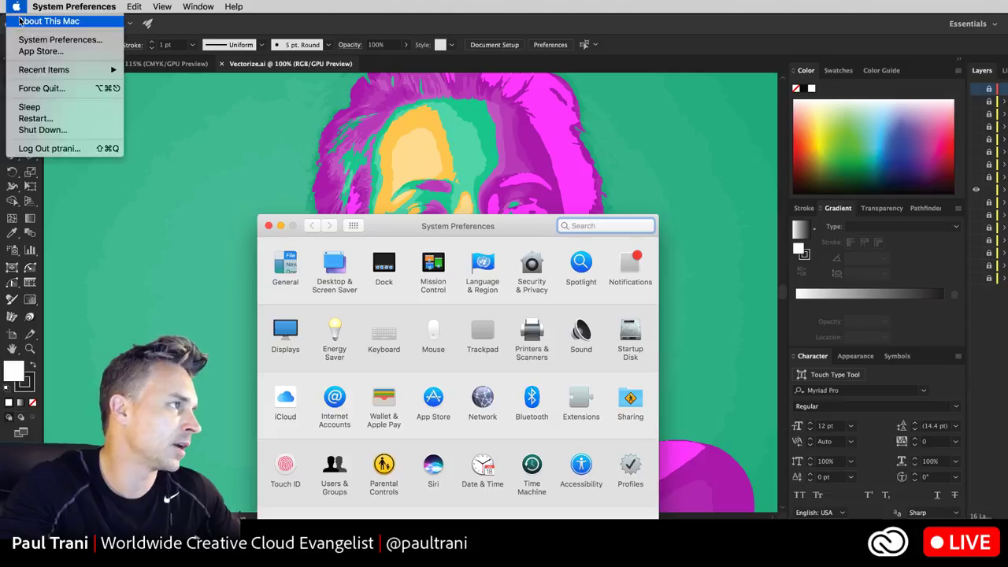
{"action": "left_click", "coordinate": [254, 256]}
{"action": "left_click", "coordinate": [255, 256]}
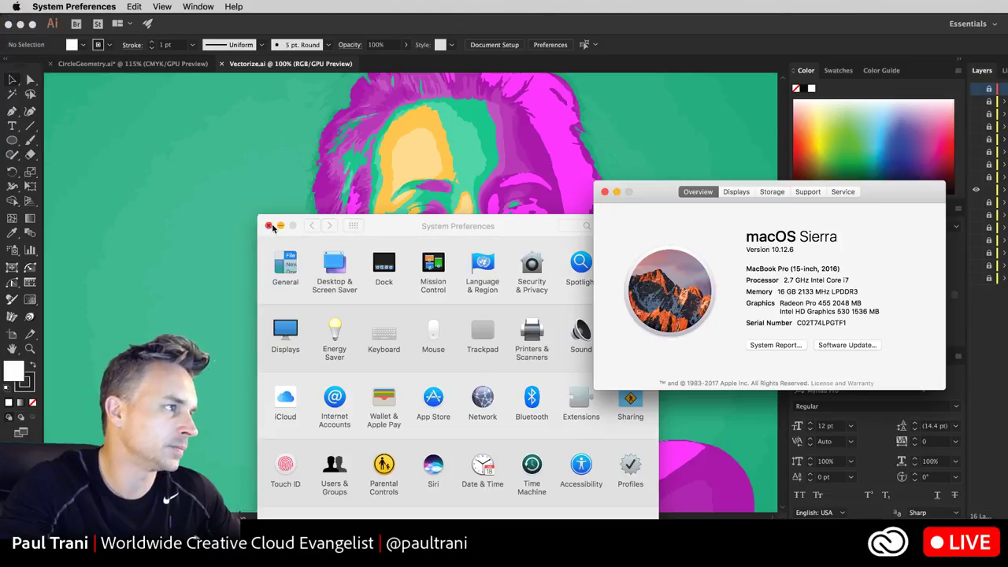
{"action": "left_click", "coordinate": [268, 226]}
{"action": "left_click", "coordinate": [605, 191]}
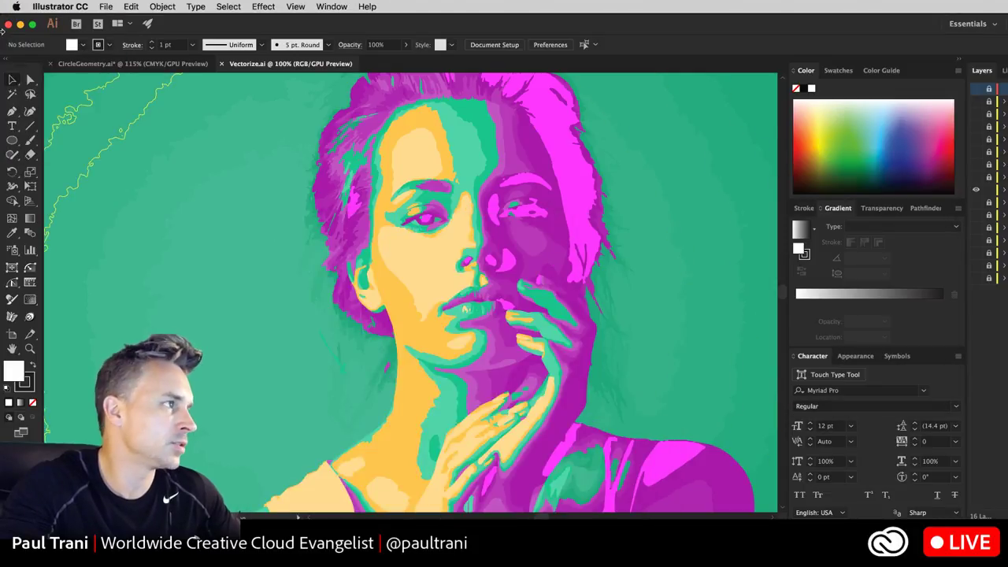
{"action": "left_click", "coordinate": [15, 6]}
{"action": "left_click", "coordinate": [47, 18]}
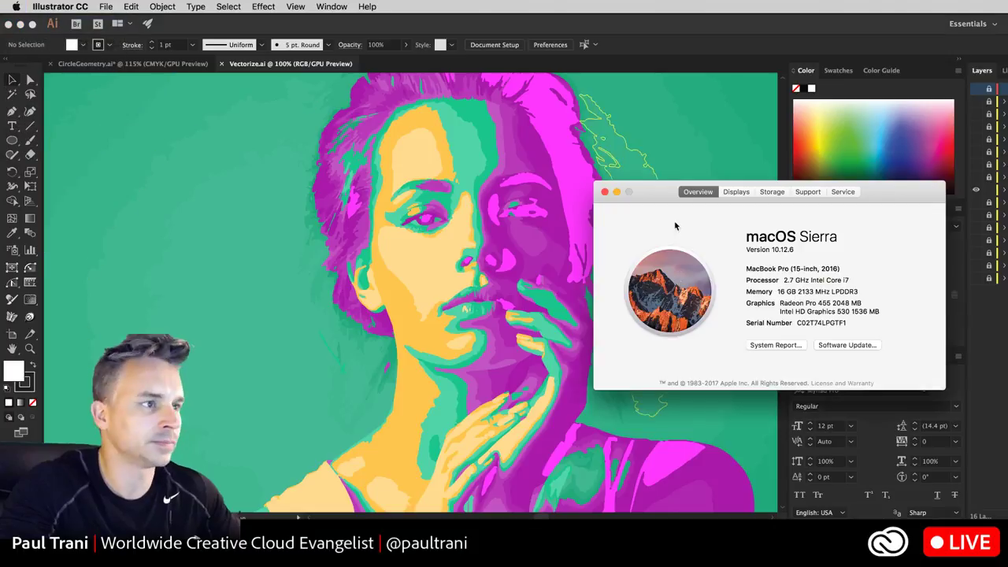
{"action": "left_click_drag", "start_coordinate": [894, 197], "coordinate": [684, 181]}
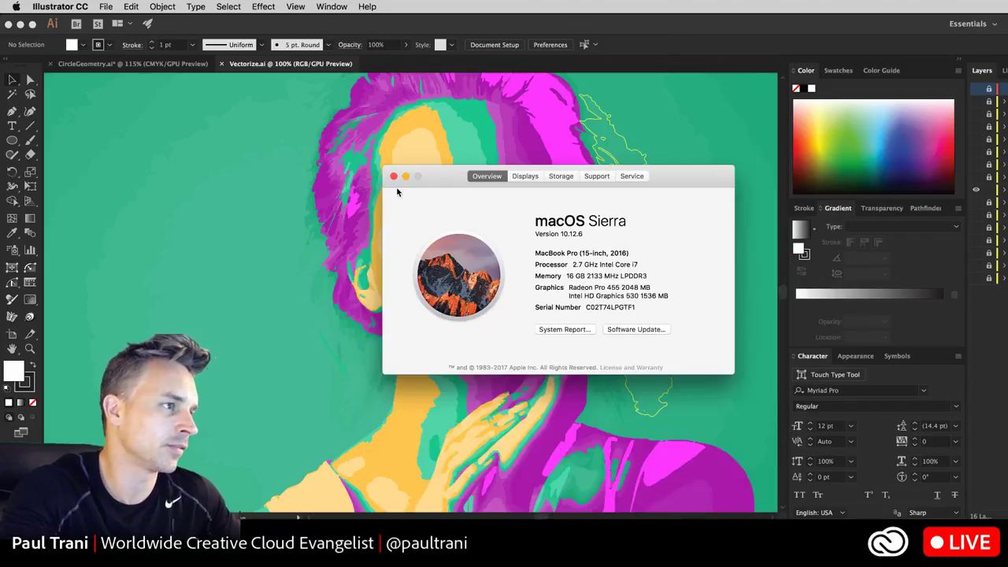
{"action": "left_click", "coordinate": [394, 176]}
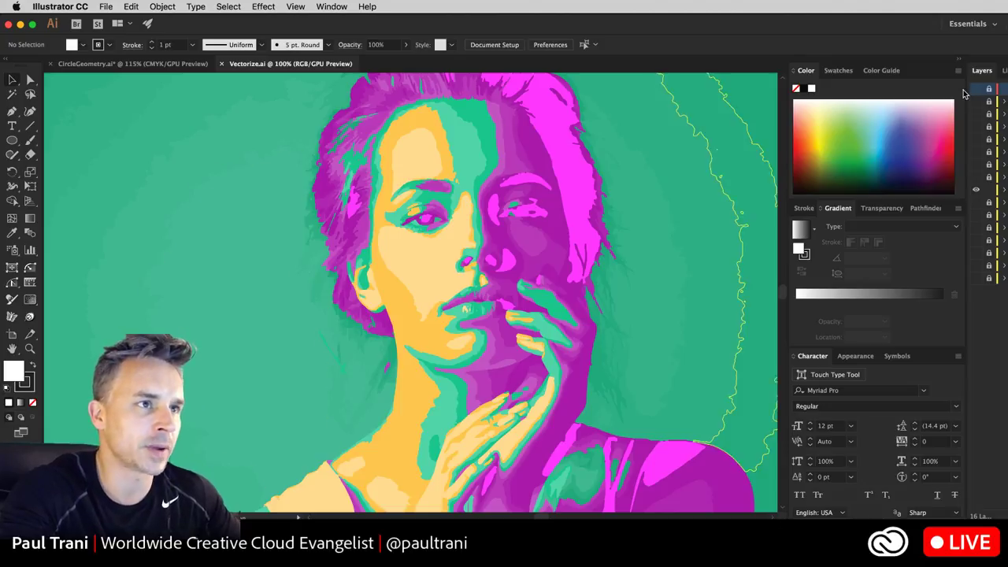
Show the BW Logo and Sketched Art layers, hide Line Art, and choose Large layer rows.
{"action": "left_click_drag", "start_coordinate": [966, 90], "coordinate": [712, 90]}
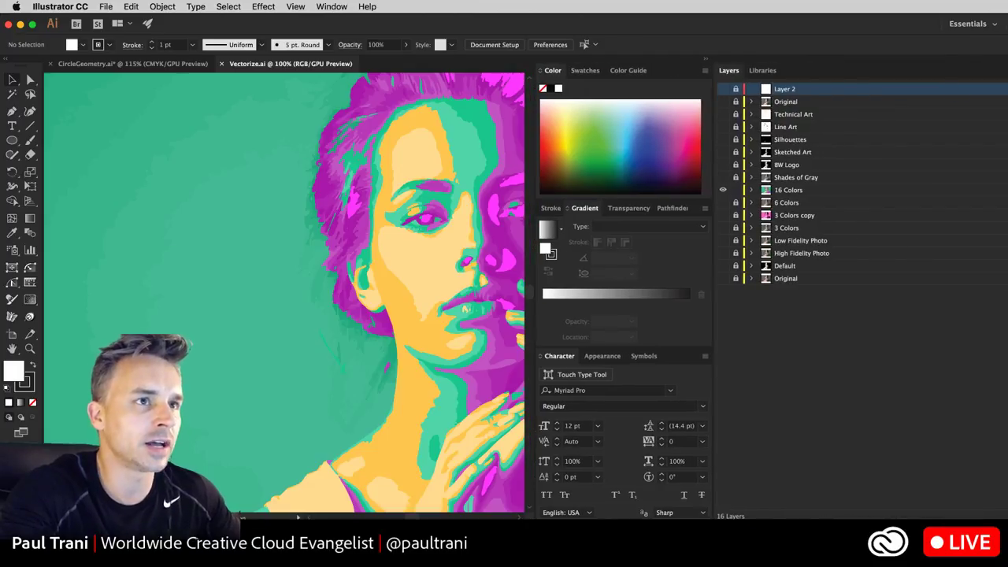
{"action": "left_click", "coordinate": [723, 164]}
{"action": "left_click", "coordinate": [723, 152]}
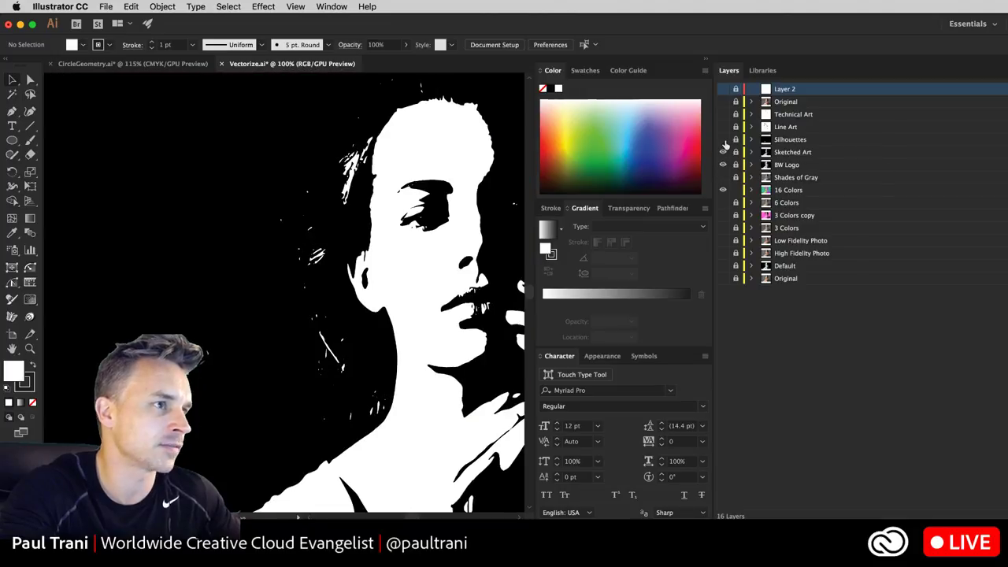
{"action": "left_click", "coordinate": [725, 142]}
{"action": "left_click", "coordinate": [724, 142]}
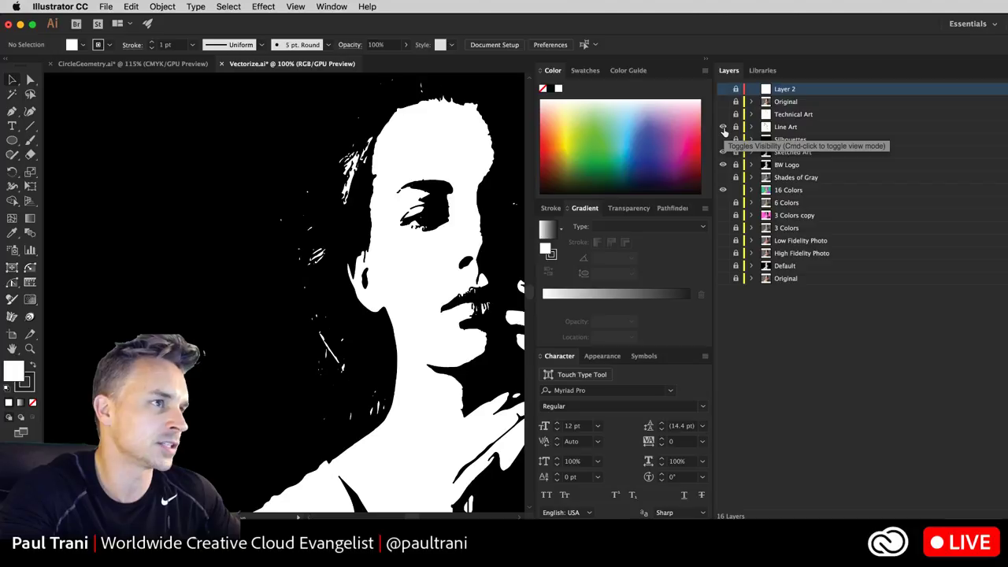
{"action": "left_click", "coordinate": [724, 127]}
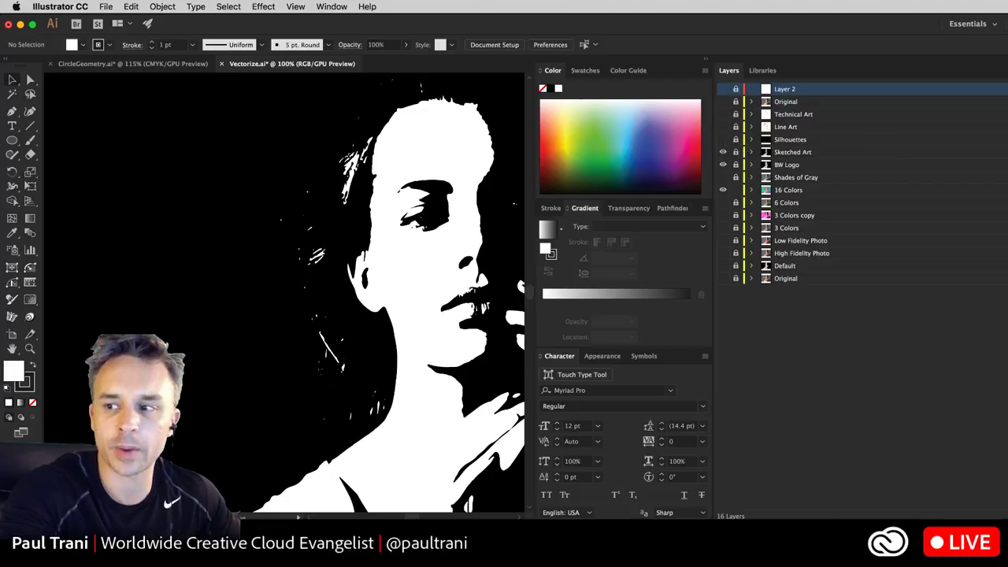
{"action": "left_click_drag", "start_coordinate": [493, 141], "coordinate": [551, 98]}
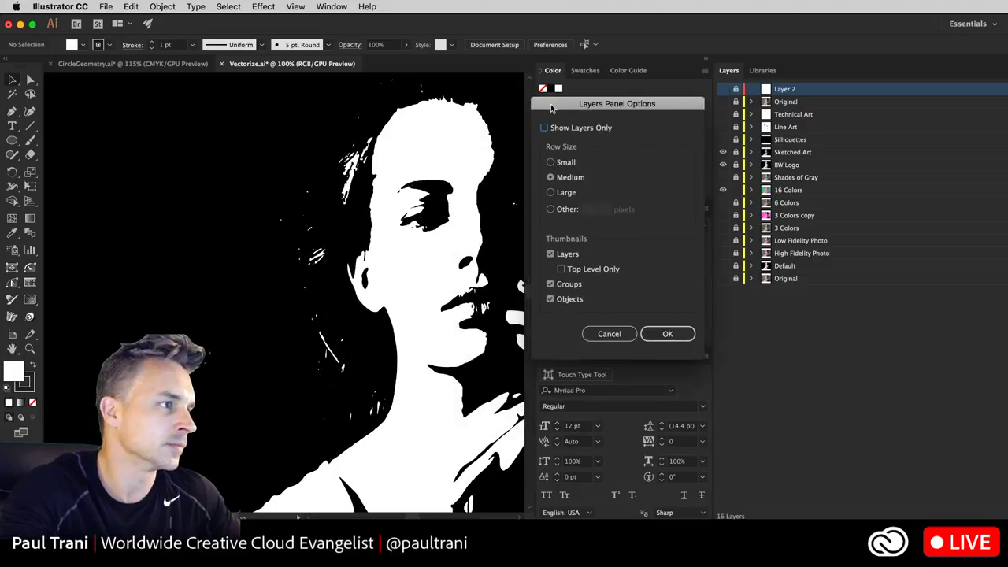
{"action": "left_click", "coordinate": [554, 189]}
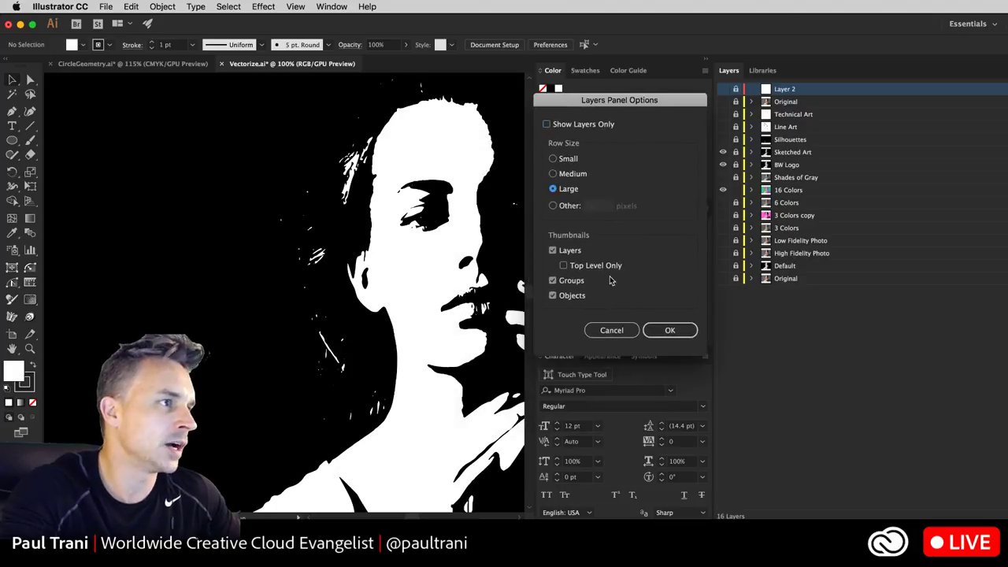
Confirm the Large row size so all 16 layers show bigger thumbnails.
{"action": "left_click", "coordinate": [668, 331]}
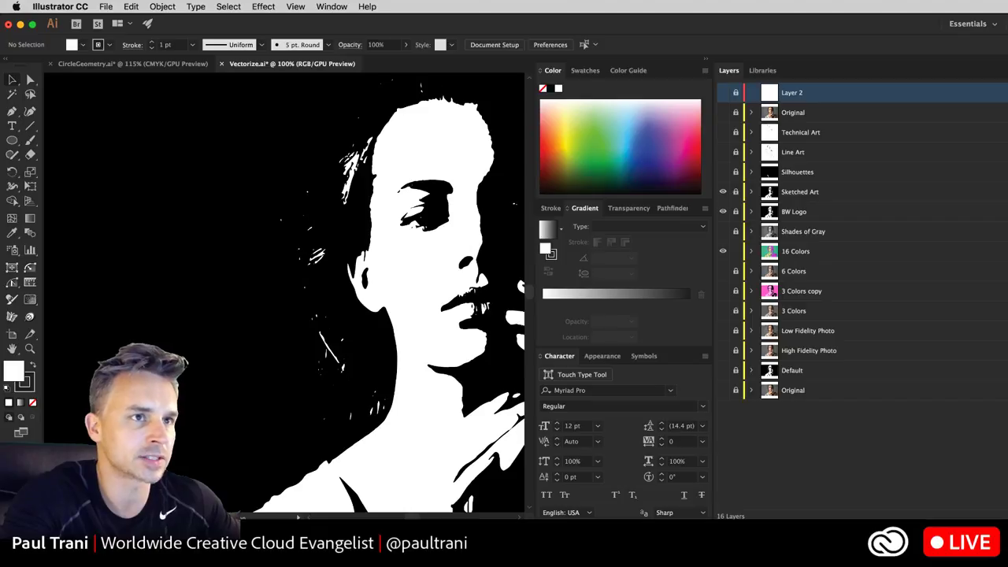
Narrow the Illustrator window to about half the screen width.
{"action": "left_click_drag", "start_coordinate": [1007, 79], "coordinate": [954, 79]}
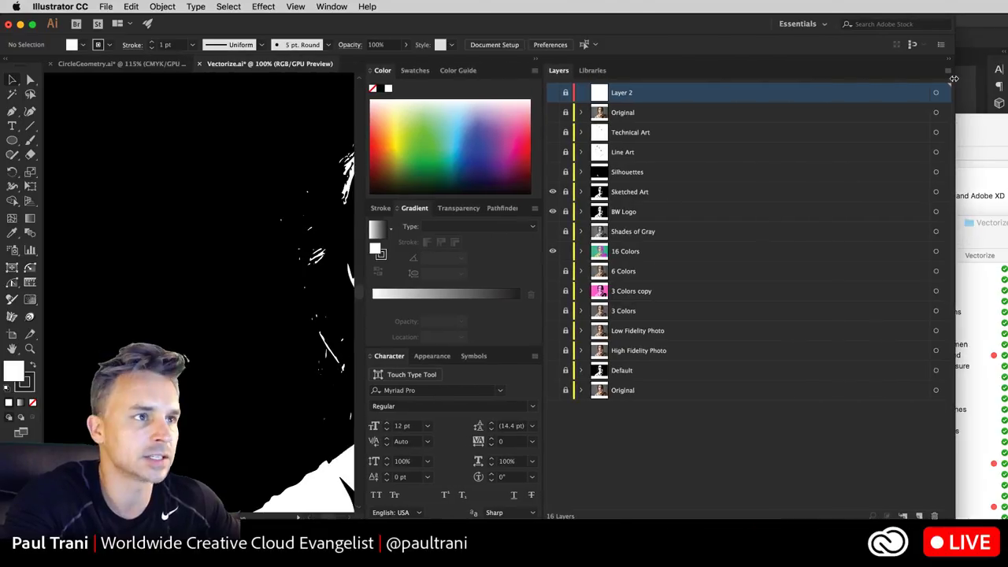
{"action": "left_click", "coordinate": [947, 72]}
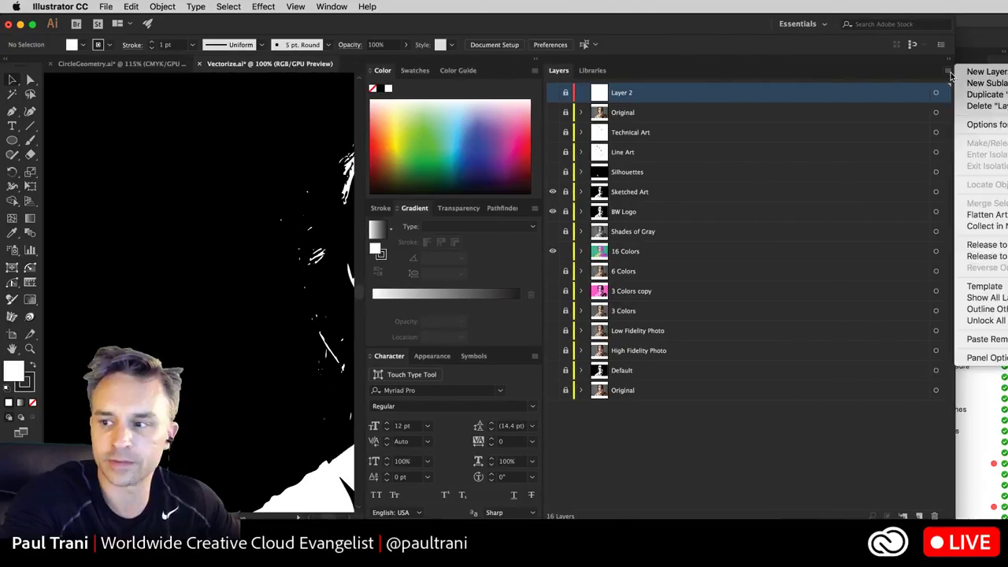
{"action": "left_click", "coordinate": [881, 67]}
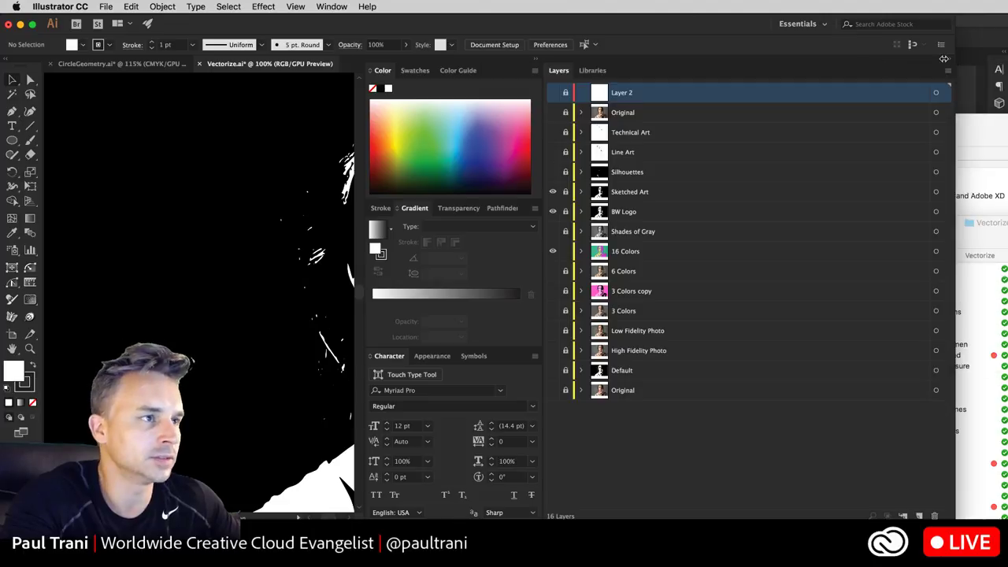
{"action": "left_click_drag", "start_coordinate": [944, 59], "coordinate": [570, 49]}
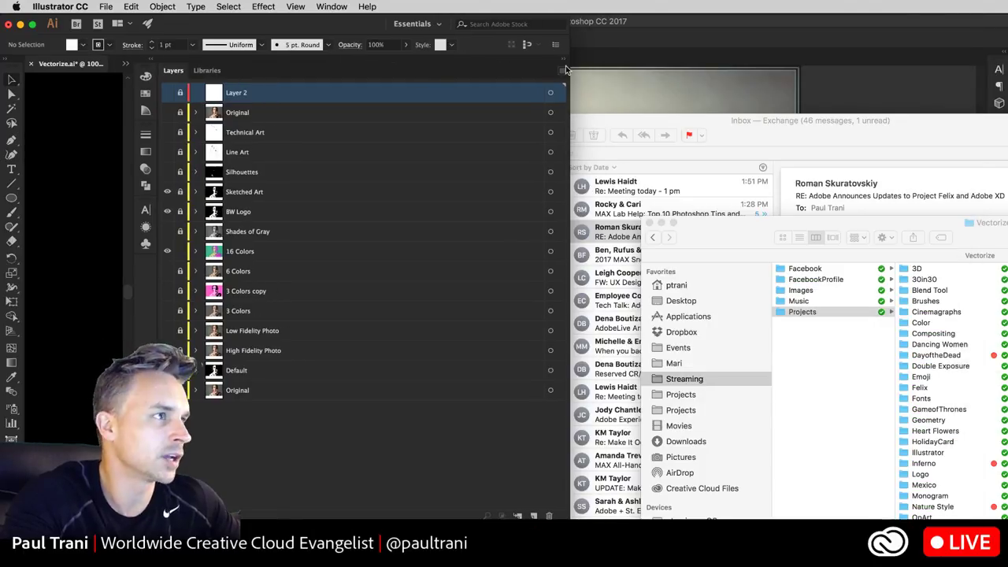
Minimize the Mail and Finder windows behind Illustrator.
{"action": "left_click", "coordinate": [563, 70]}
{"action": "left_click", "coordinate": [583, 126]}
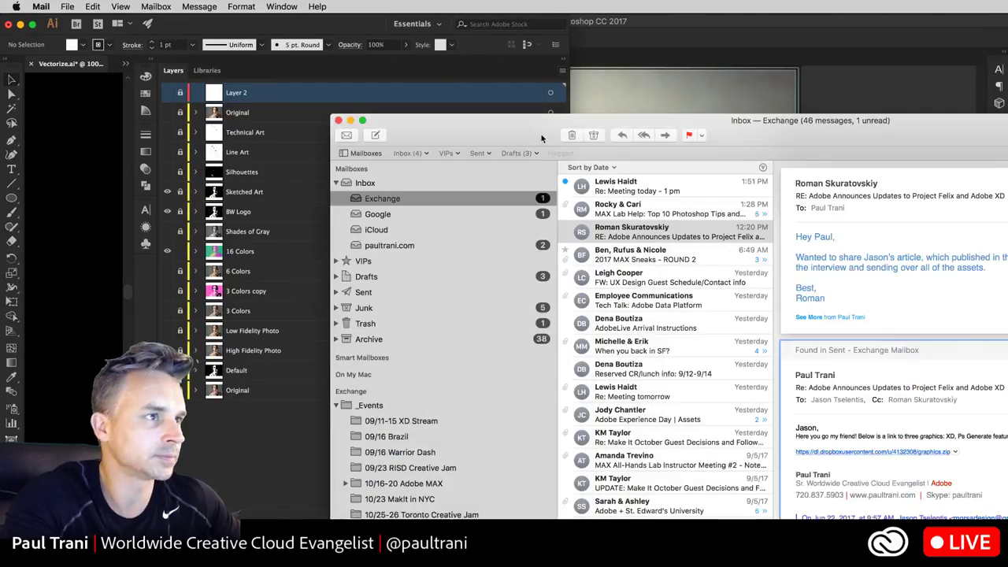
{"action": "left_click", "coordinate": [352, 121]}
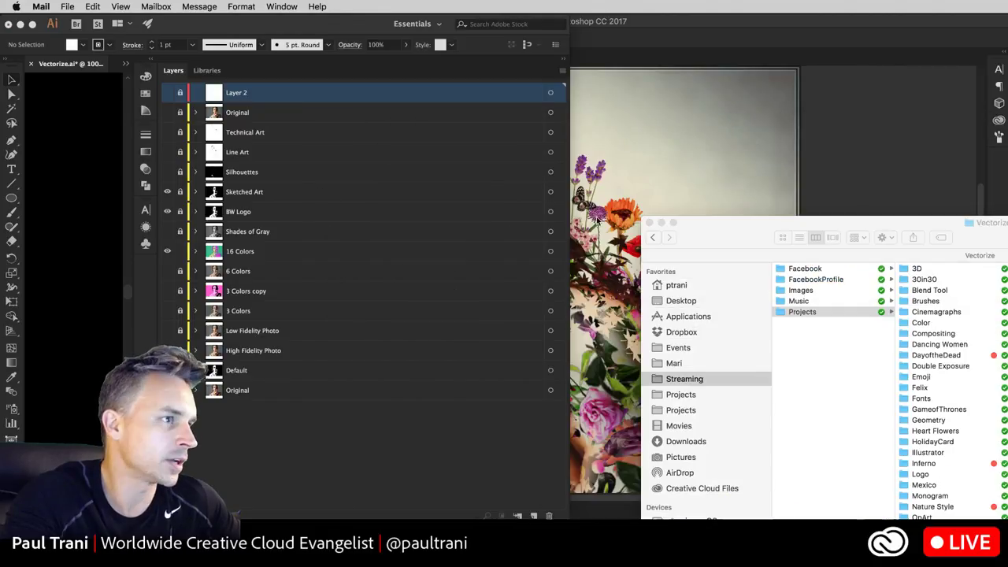
{"action": "left_click", "coordinate": [661, 223]}
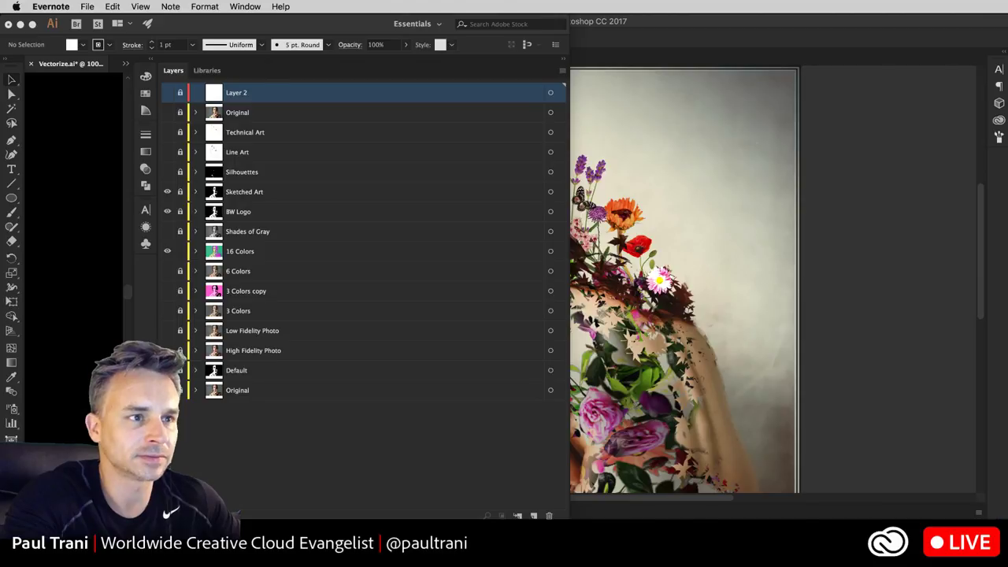
Return to Illustrator and open the Layers panel's Panel Options dialog.
{"action": "left_click", "coordinate": [563, 78]}
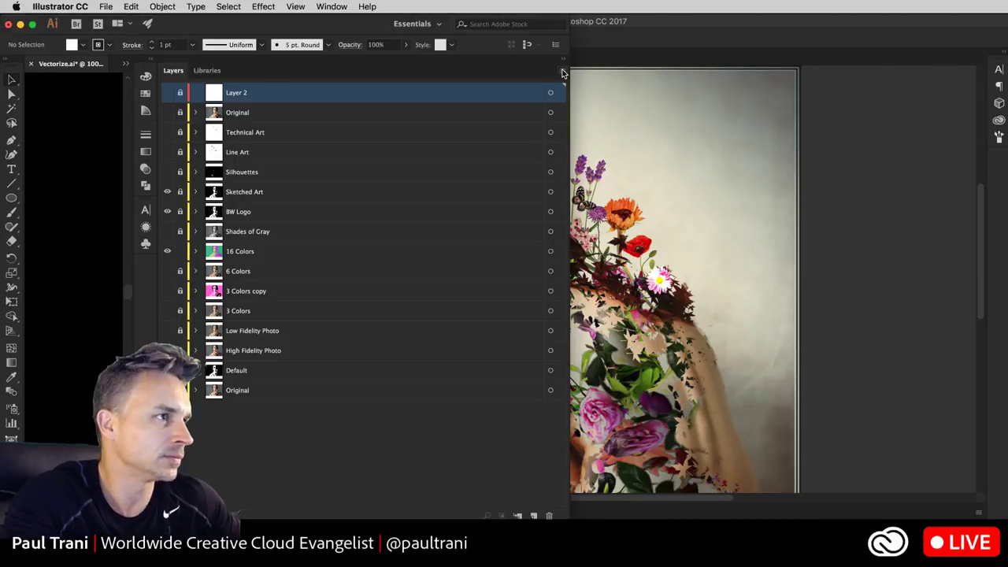
{"action": "left_click", "coordinate": [563, 71]}
{"action": "left_click", "coordinate": [611, 358]}
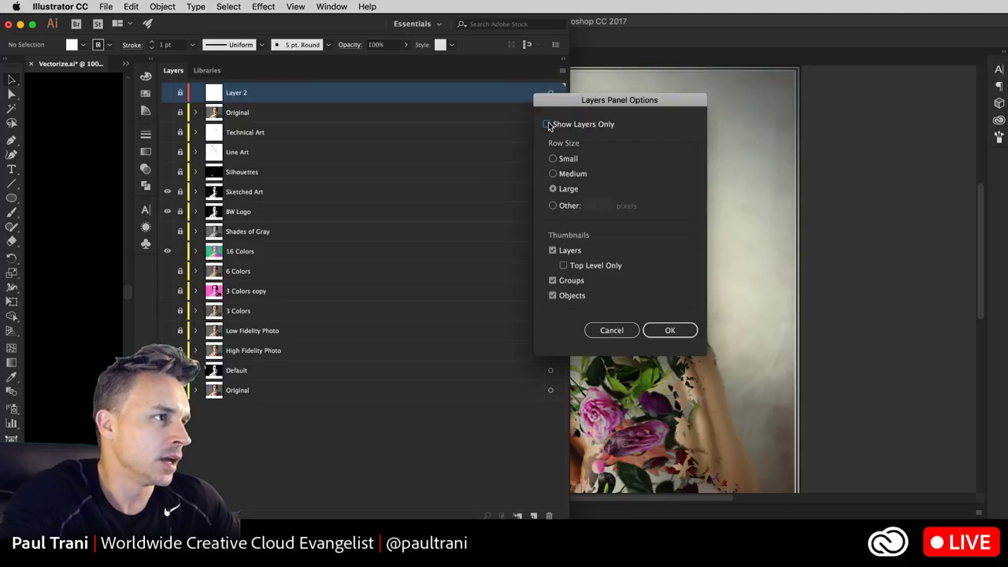
Turn off layer thumbnails in Layers Panel Options and restore the window to full width.
{"action": "left_click", "coordinate": [552, 251]}
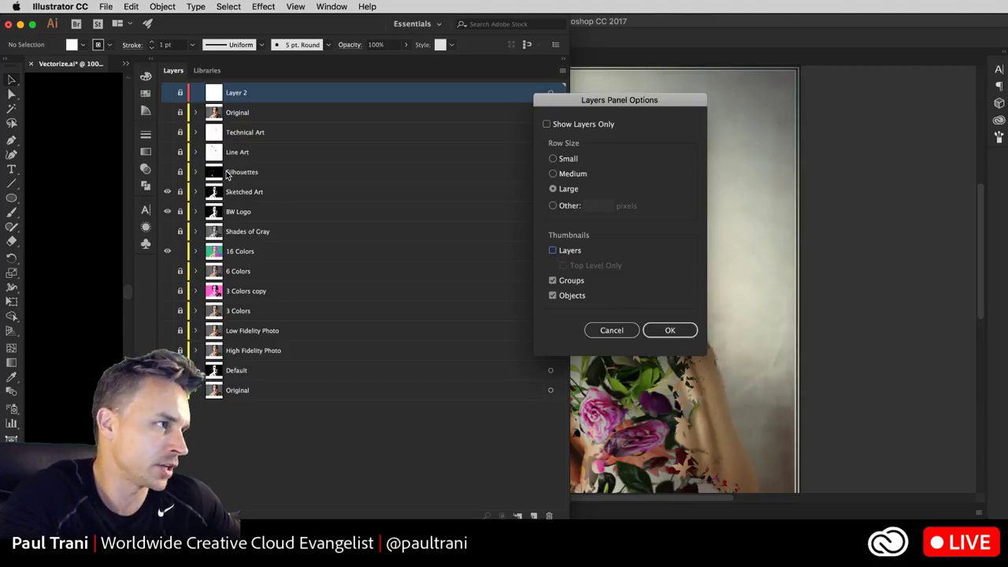
{"action": "left_click", "coordinate": [671, 331]}
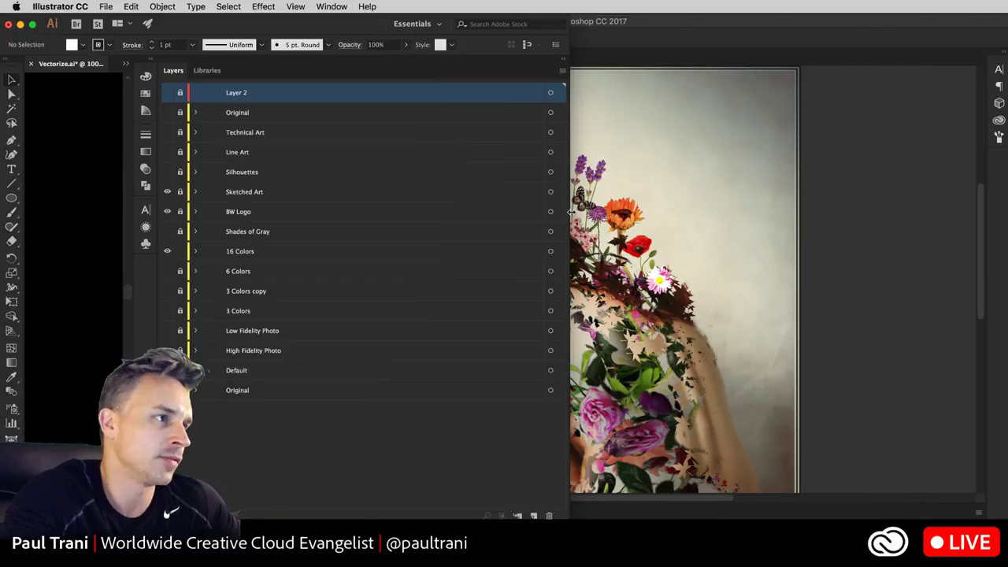
{"action": "left_click_drag", "start_coordinate": [572, 211], "coordinate": [1007, 211]}
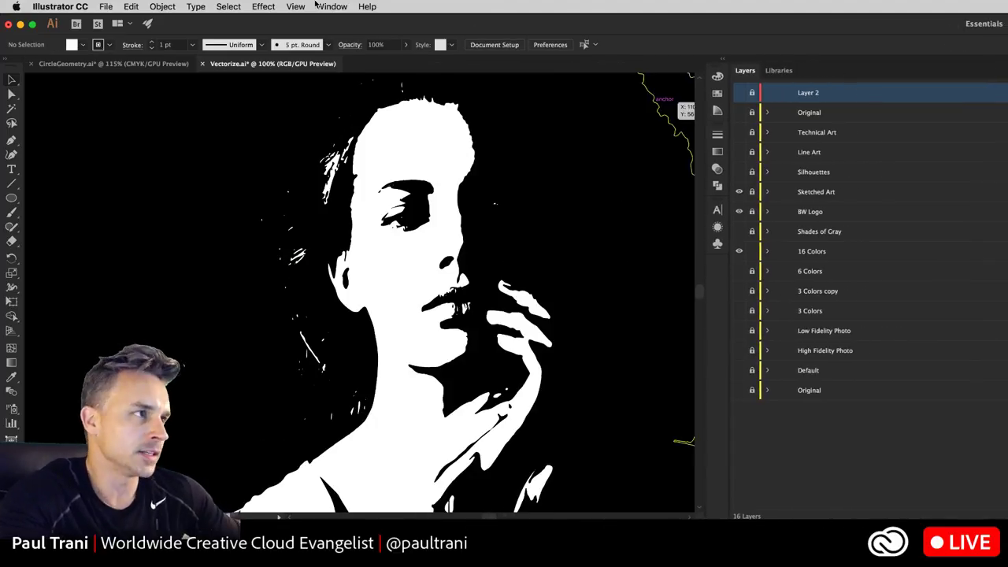
Zoom in on the portrait's face and open a second Vectorize.ai window via Window > New Window.
{"action": "key", "text": "super+equal"}
{"action": "key", "text": "super+equal"}
{"action": "key", "text": "super+equal"}
{"action": "key", "text": "super+equal"}
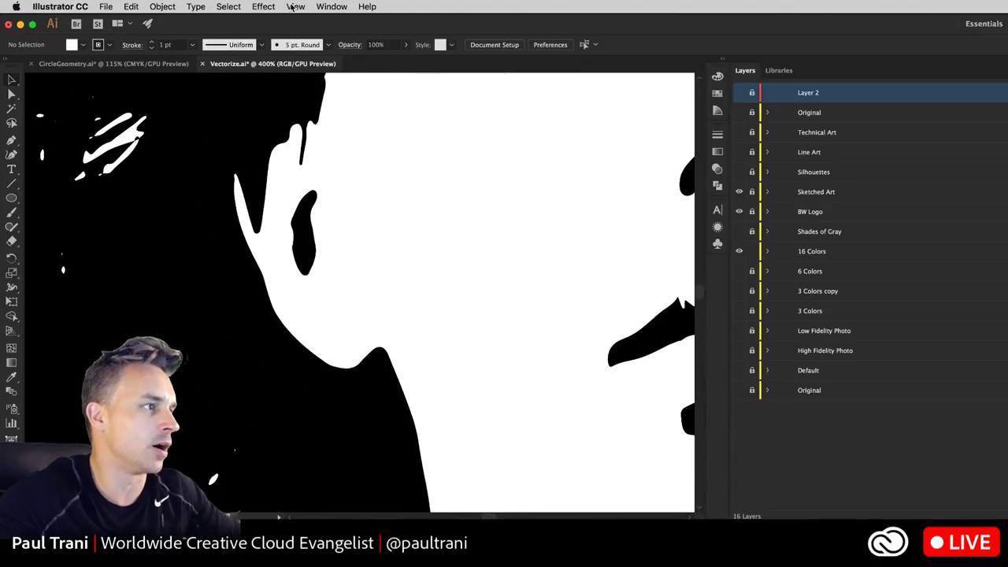
{"action": "scroll", "coordinate": [376, 239], "scroll_direction": "down", "scroll_amount": 5}
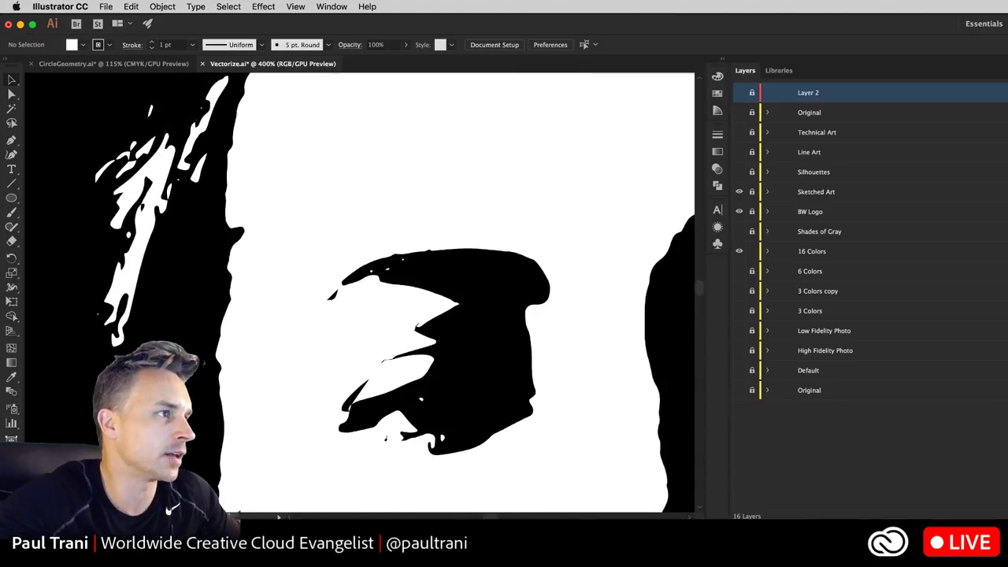
{"action": "left_click", "coordinate": [340, 7]}
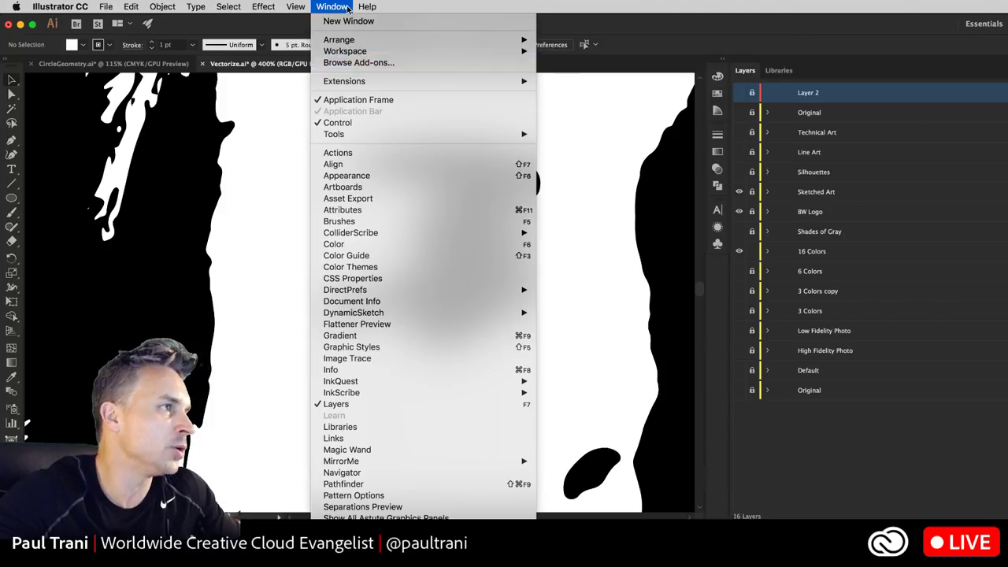
{"action": "mouse_move", "coordinate": [281, 7]}
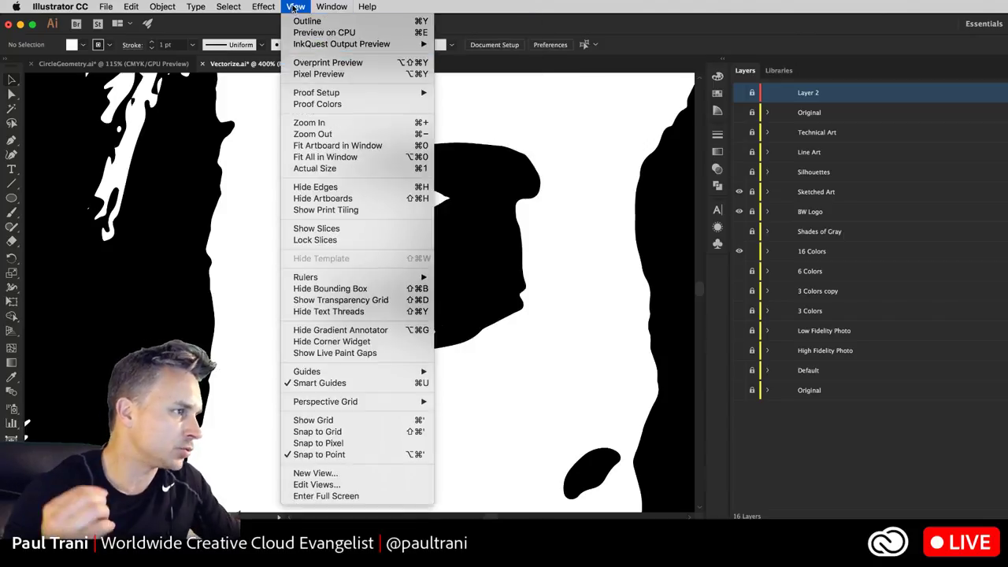
{"action": "mouse_move", "coordinate": [334, 7]}
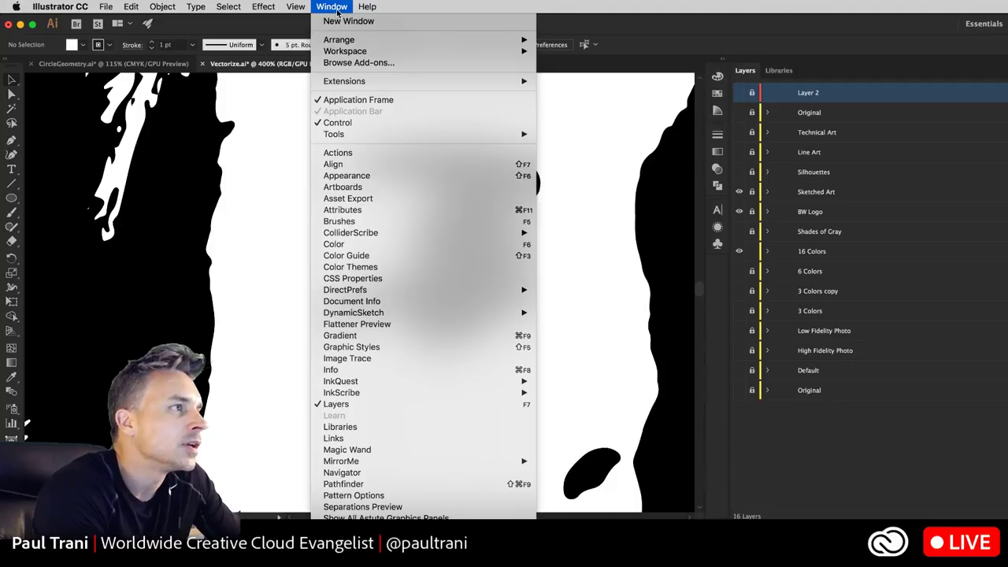
{"action": "left_click", "coordinate": [335, 7]}
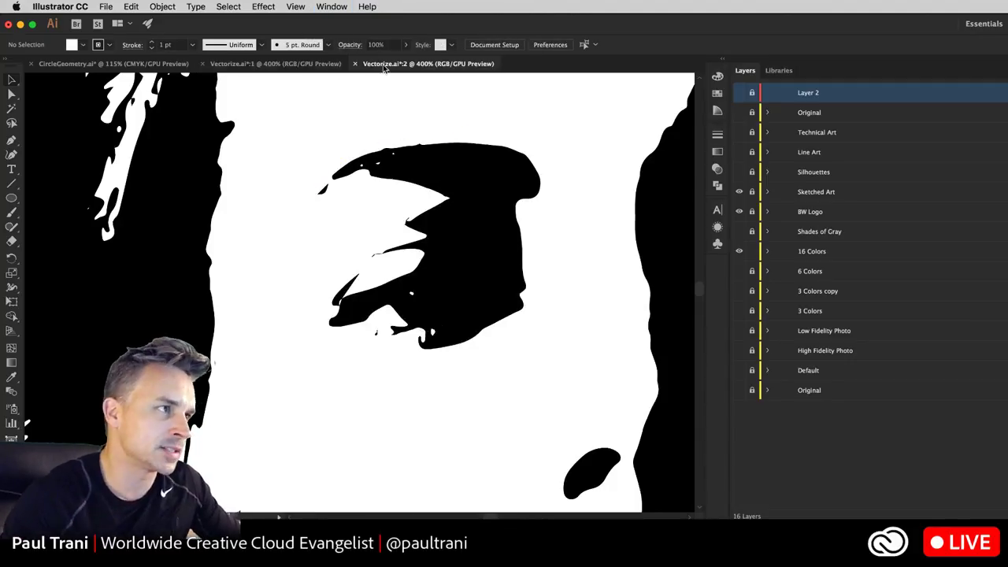
Float the Vectorize.ai:2 view as its own window beside the main window.
{"action": "left_click_drag", "start_coordinate": [383, 64], "coordinate": [358, 160]}
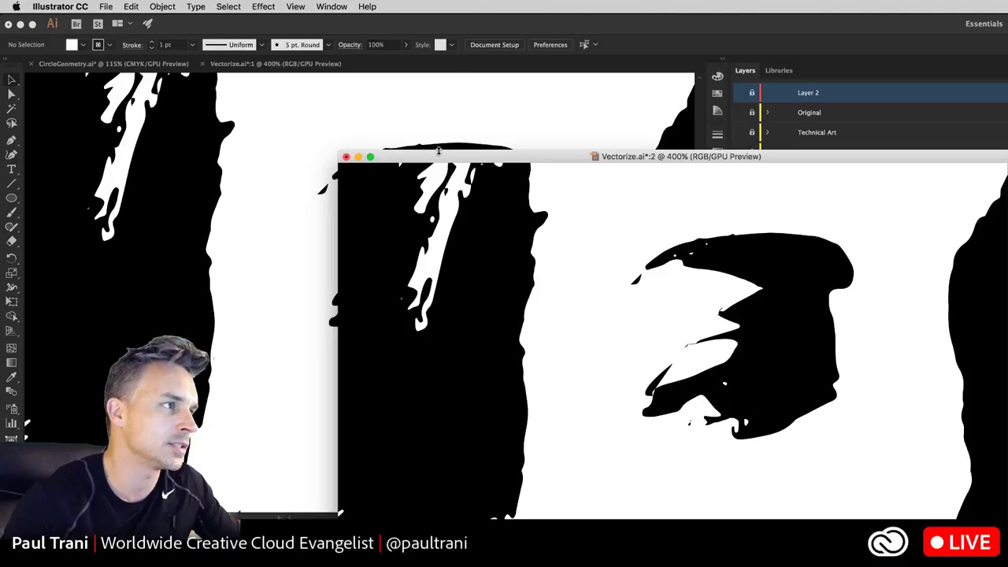
{"action": "left_click_drag", "start_coordinate": [443, 161], "coordinate": [655, 159]}
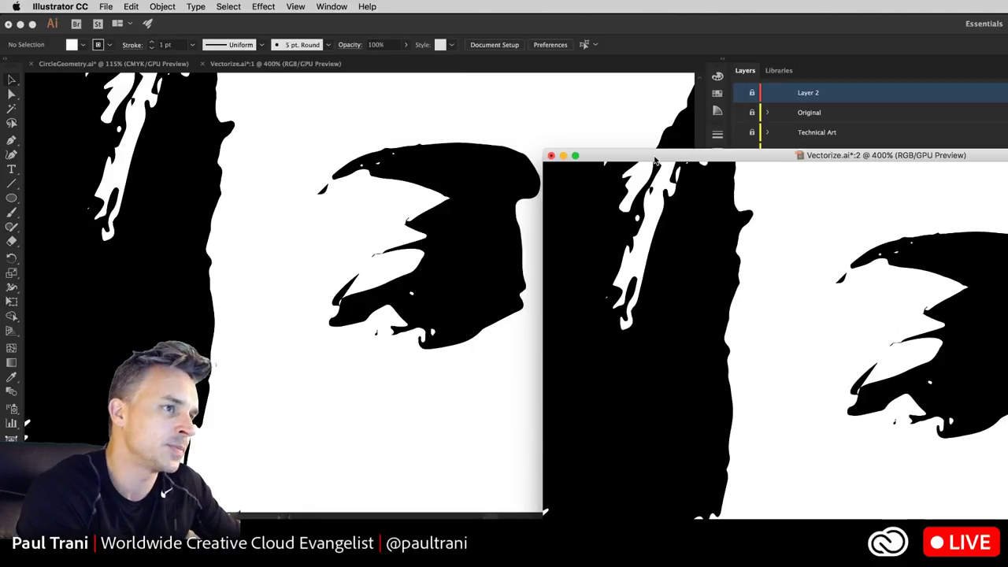
{"action": "key", "text": "super+w"}
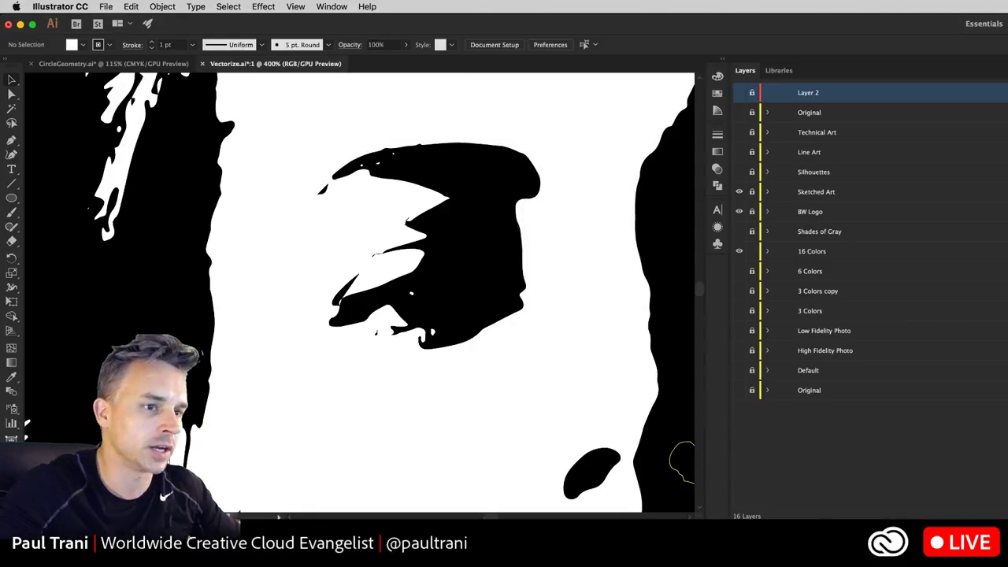
{"action": "left_click_drag", "start_coordinate": [1007, 388], "coordinate": [867, 387]}
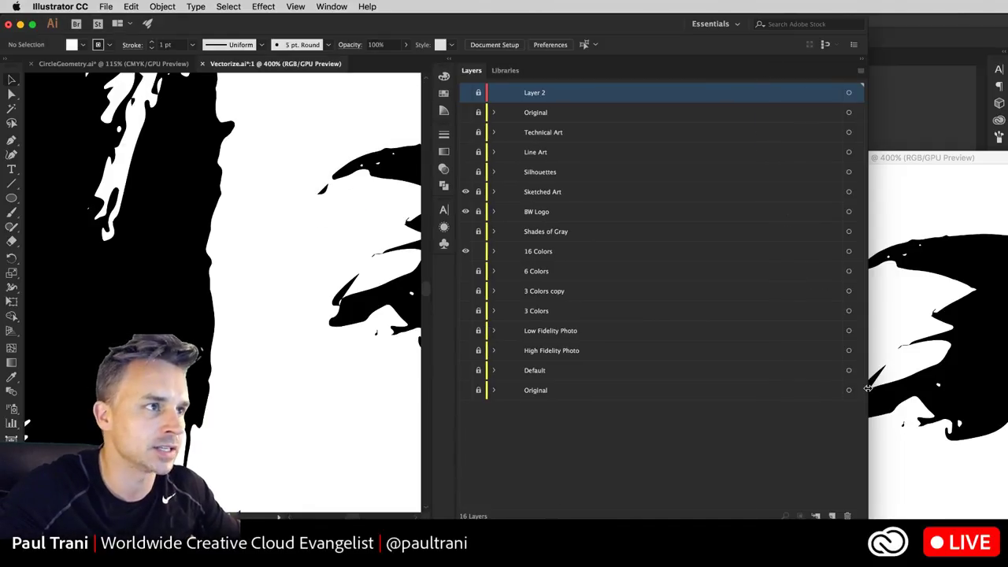
Zoom the main view onto the yellow eyebrow path while the second view fits the whole face.
{"action": "left_click", "coordinate": [828, 49]}
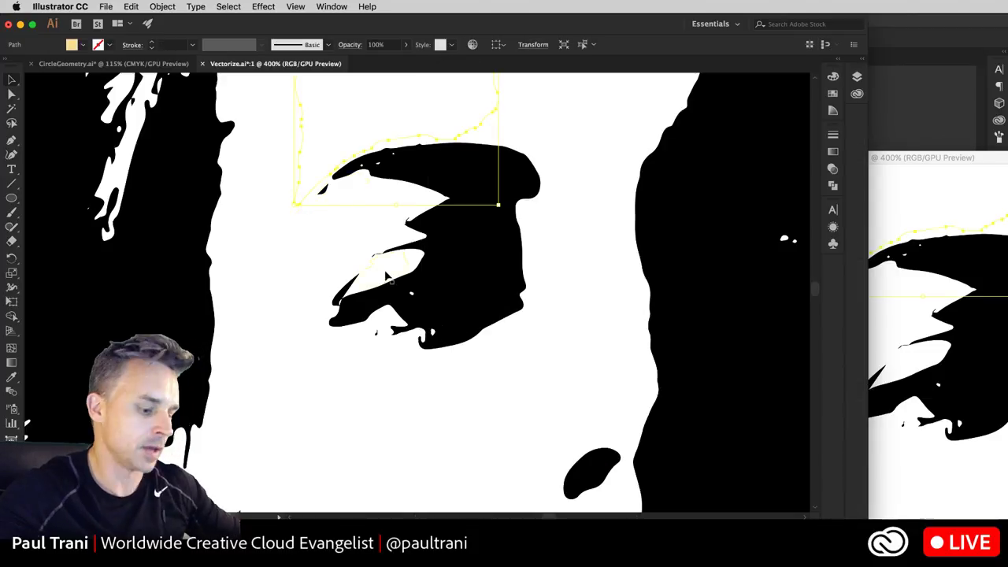
{"action": "key", "text": "super+equal"}
{"action": "key", "text": "super+equal"}
{"action": "scroll", "coordinate": [425, 252], "scroll_direction": "down", "scroll_amount": 5}
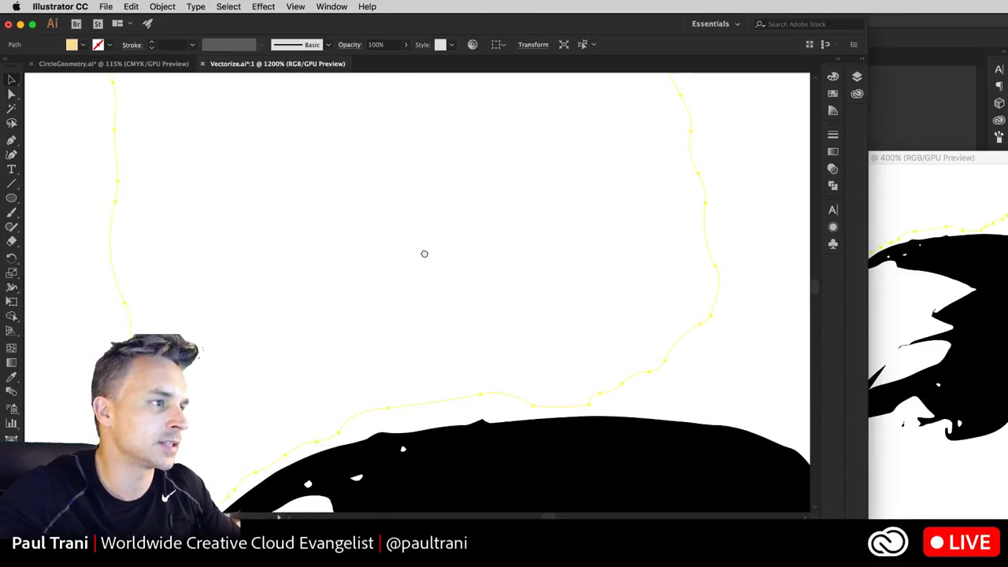
{"action": "left_click", "coordinate": [960, 229]}
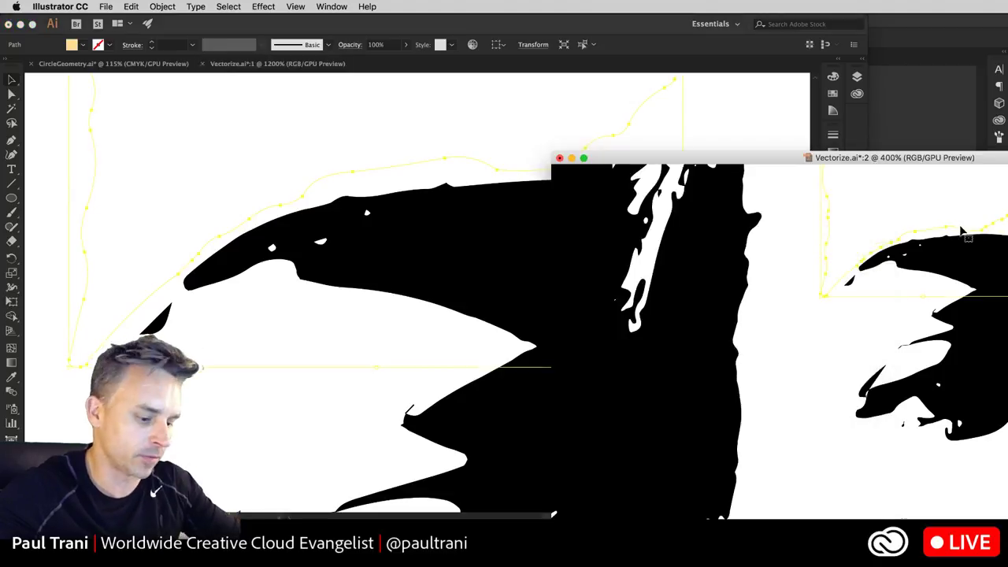
{"action": "key", "text": "super+minus"}
{"action": "key", "text": "super+minus"}
{"action": "key", "text": "super+0"}
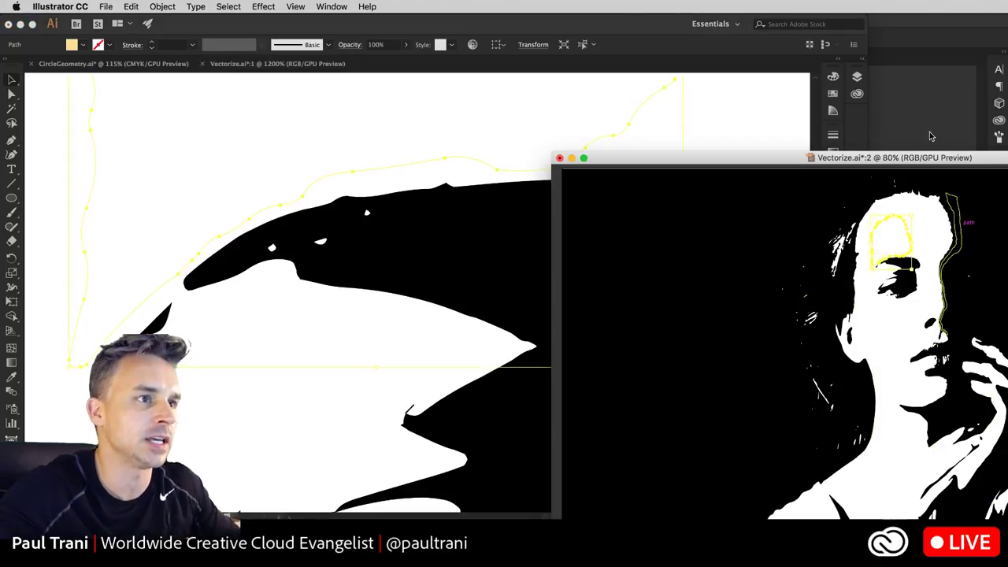
{"action": "left_click_drag", "start_coordinate": [906, 160], "coordinate": [942, 25]}
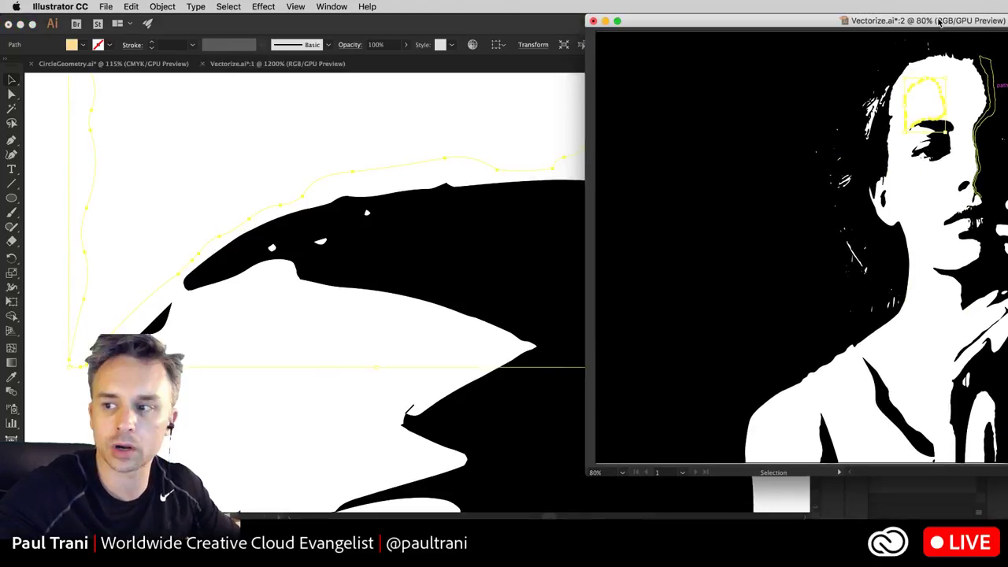
Adjust the main view's zoom on the traced face, then close the floating second window.
{"action": "left_click", "coordinate": [365, 189]}
{"action": "left_click", "coordinate": [344, 272], "text": "super"}
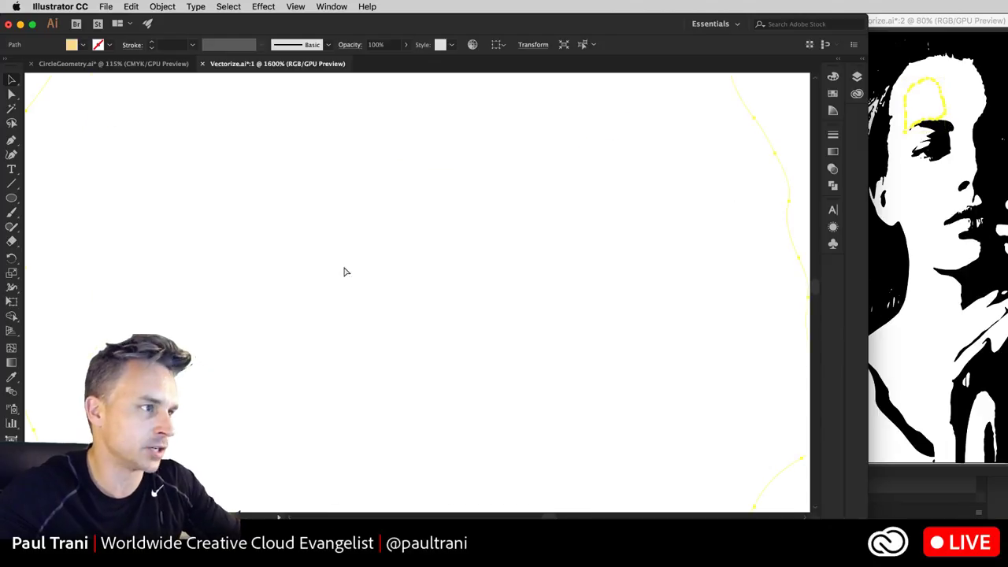
{"action": "key", "text": "super+minus"}
{"action": "key", "text": "super+minus"}
{"action": "key", "text": "super+minus"}
{"action": "key", "text": "super+minus"}
{"action": "key", "text": "super+minus"}
{"action": "key", "text": "super+minus"}
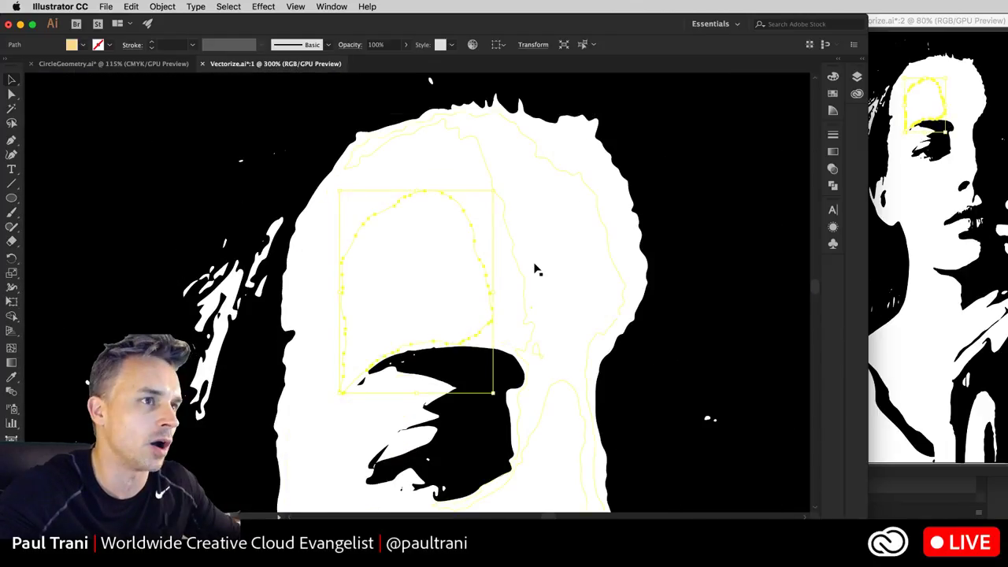
{"action": "scroll", "coordinate": [536, 271], "scroll_direction": "down", "scroll_amount": 5}
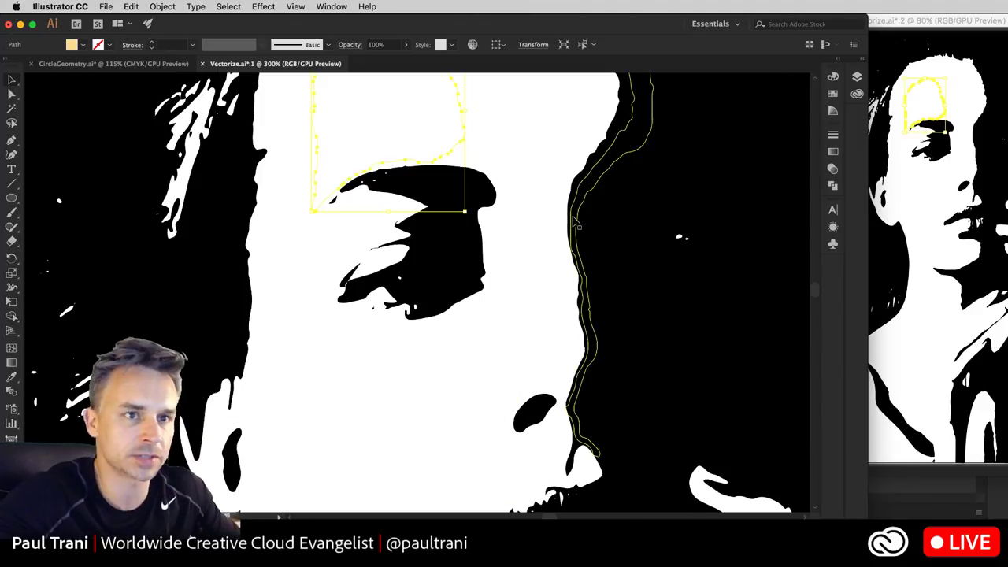
{"action": "left_click", "coordinate": [993, 349]}
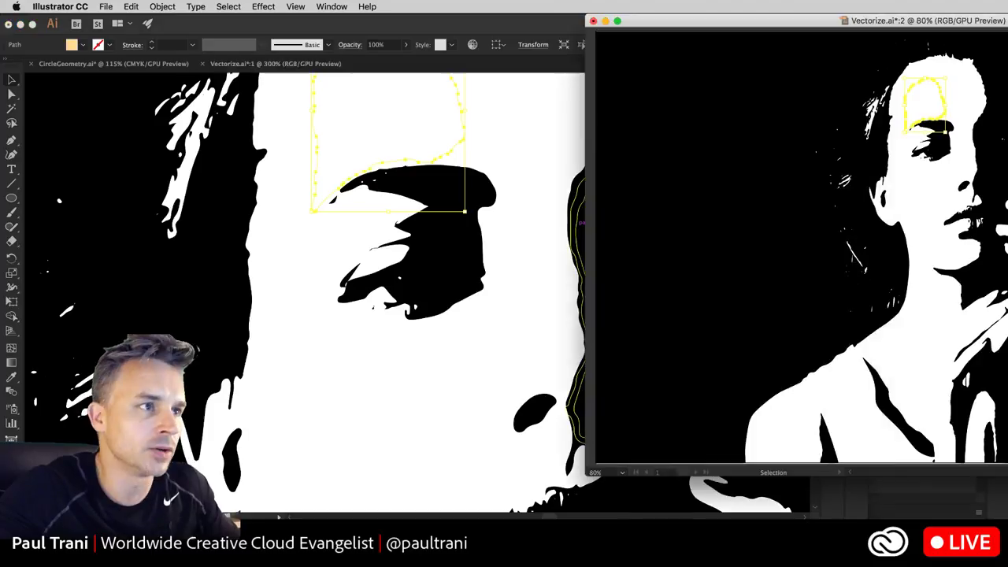
{"action": "left_click", "coordinate": [594, 20]}
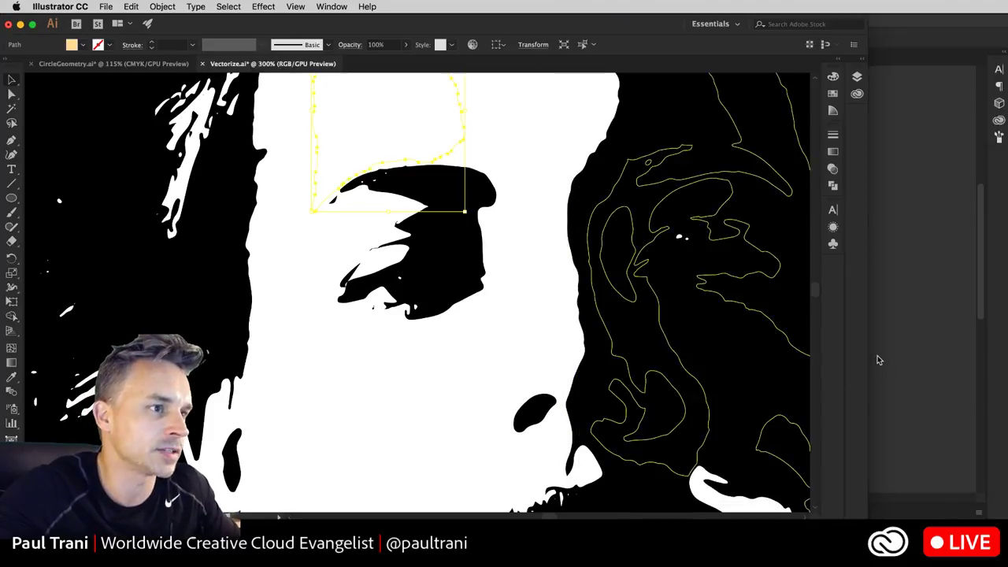
Resize the Layers panel dock and hide the 16 Colors trace layer to reveal the colour photo.
{"action": "key", "text": "shift+Tab"}
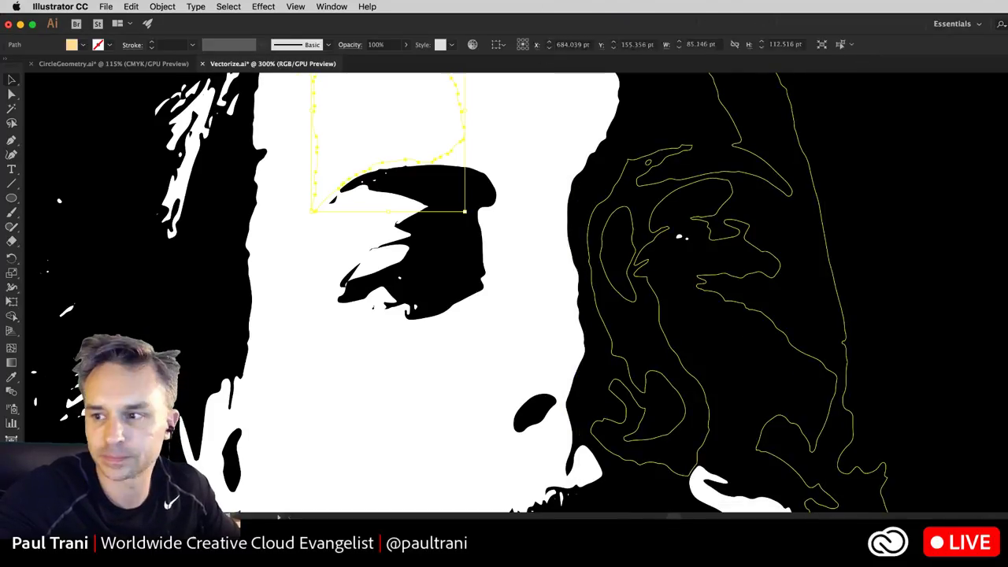
{"action": "key", "text": "shift+Tab"}
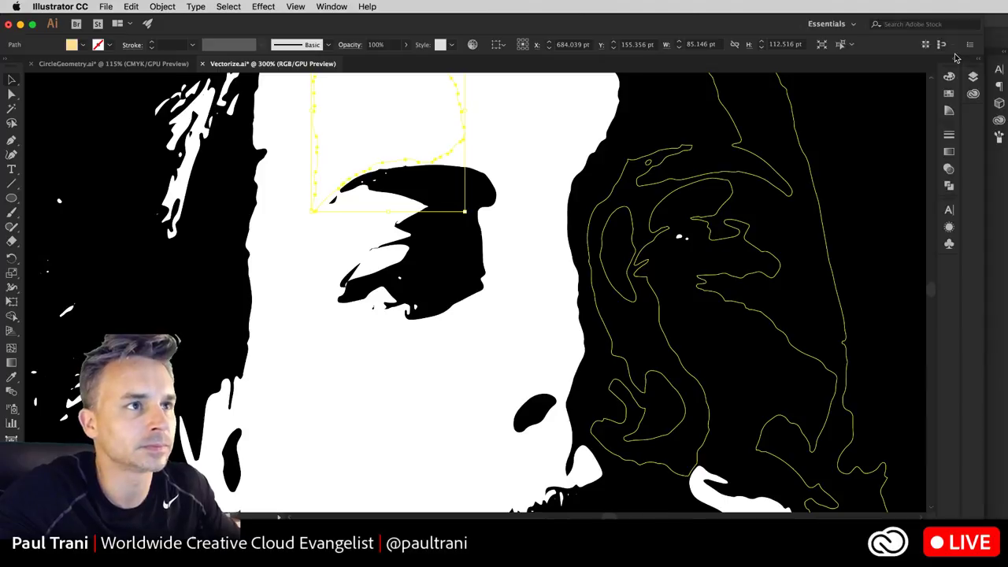
{"action": "left_click", "coordinate": [975, 75]}
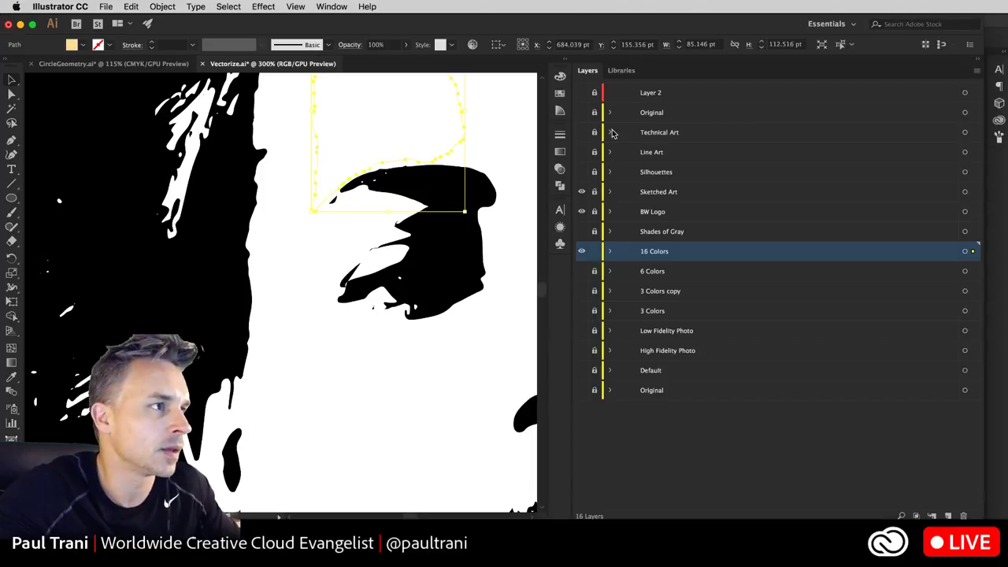
{"action": "left_click_drag", "start_coordinate": [573, 130], "coordinate": [748, 132]}
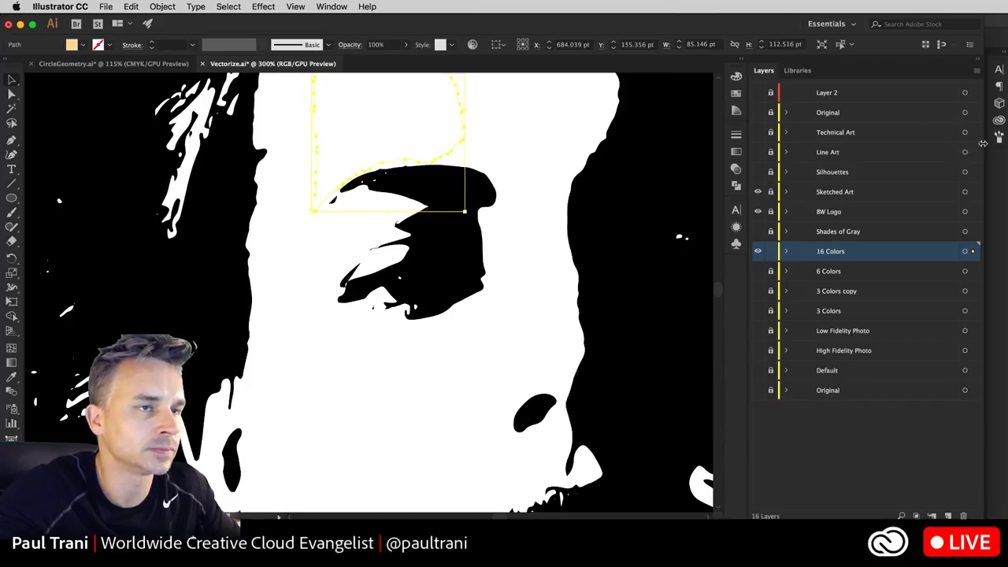
{"action": "left_click_drag", "start_coordinate": [984, 143], "coordinate": [1007, 143]}
{"action": "left_click_drag", "start_coordinate": [859, 143], "coordinate": [907, 143]}
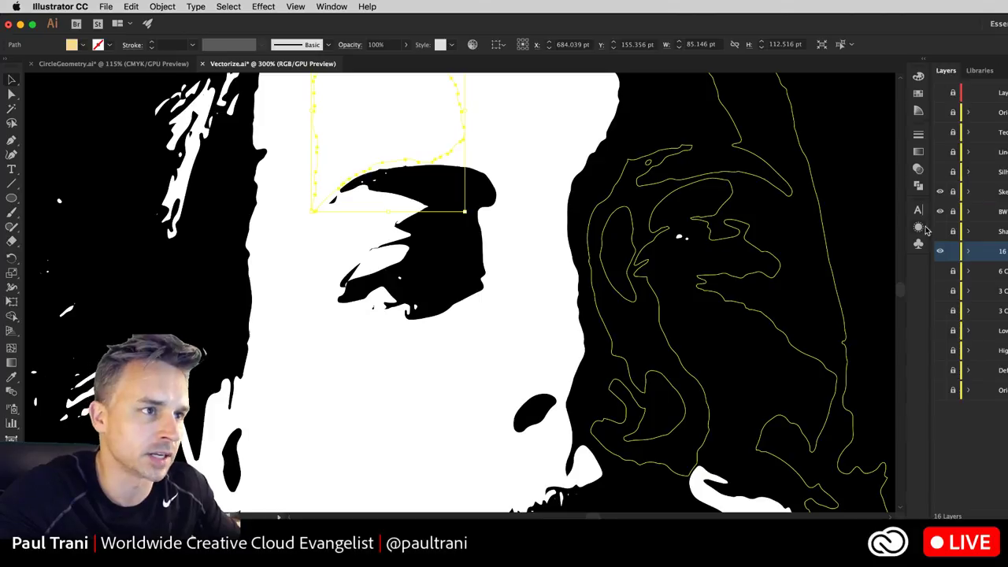
{"action": "left_click_drag", "start_coordinate": [930, 227], "coordinate": [996, 226]}
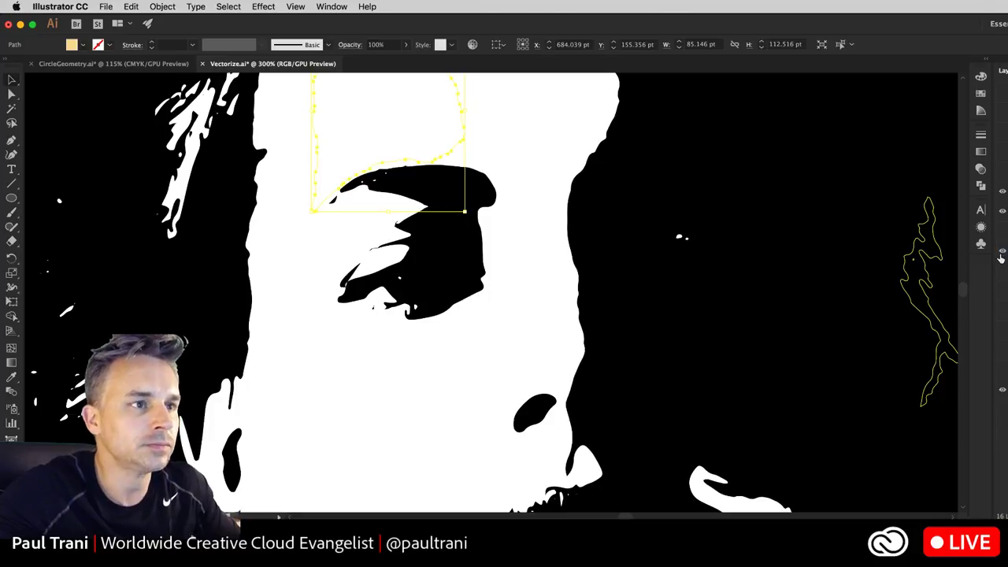
{"action": "left_click", "coordinate": [1004, 211]}
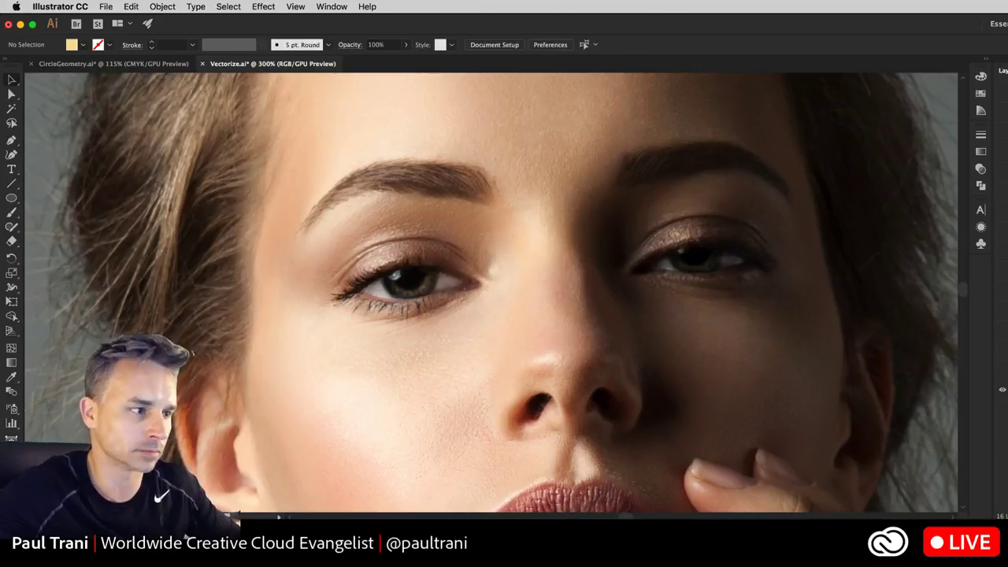
Fit the whole photo in view, select it, and browse tracing presets without applying one.
{"action": "key", "text": "super+0"}
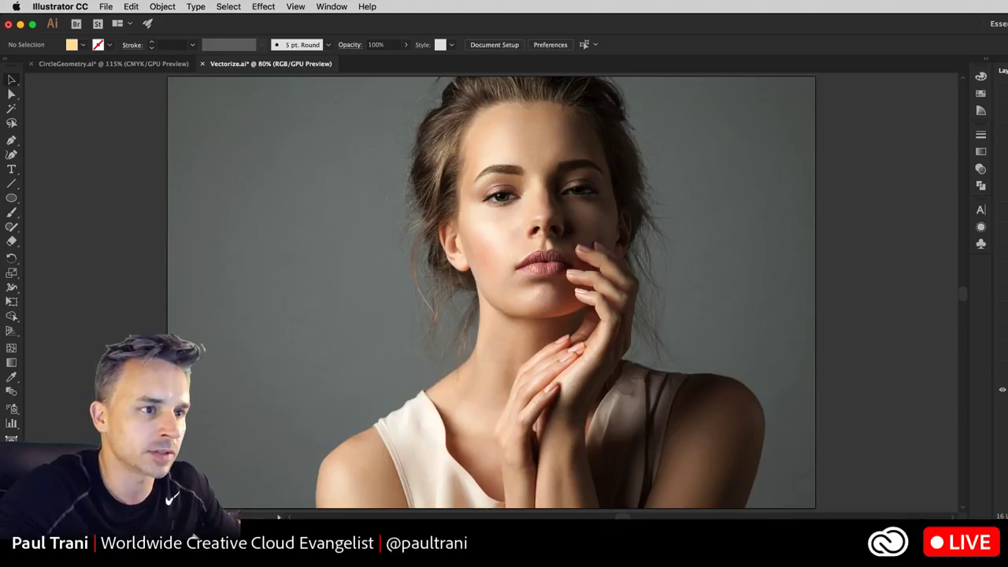
{"action": "left_click", "coordinate": [376, 286]}
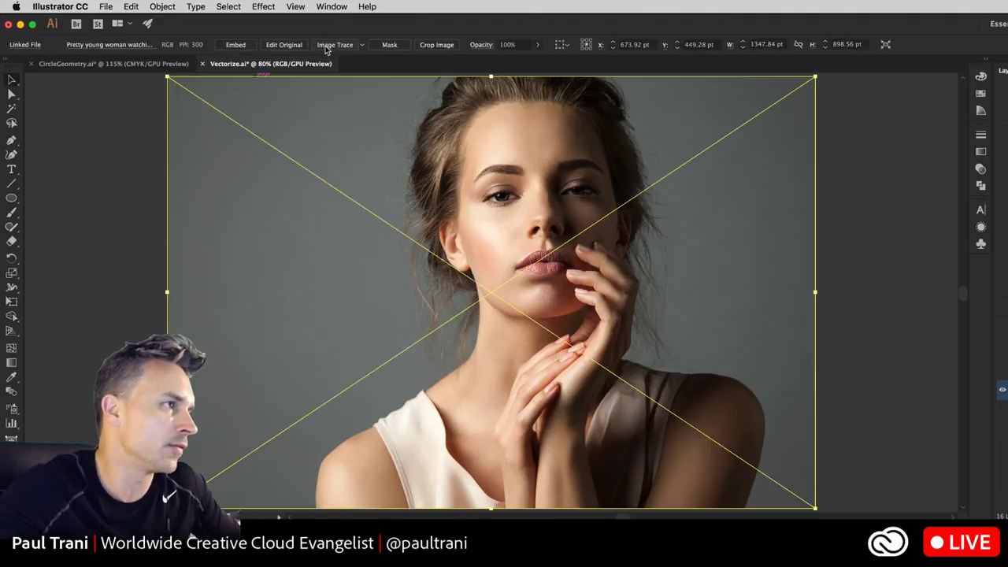
{"action": "left_click", "coordinate": [361, 45]}
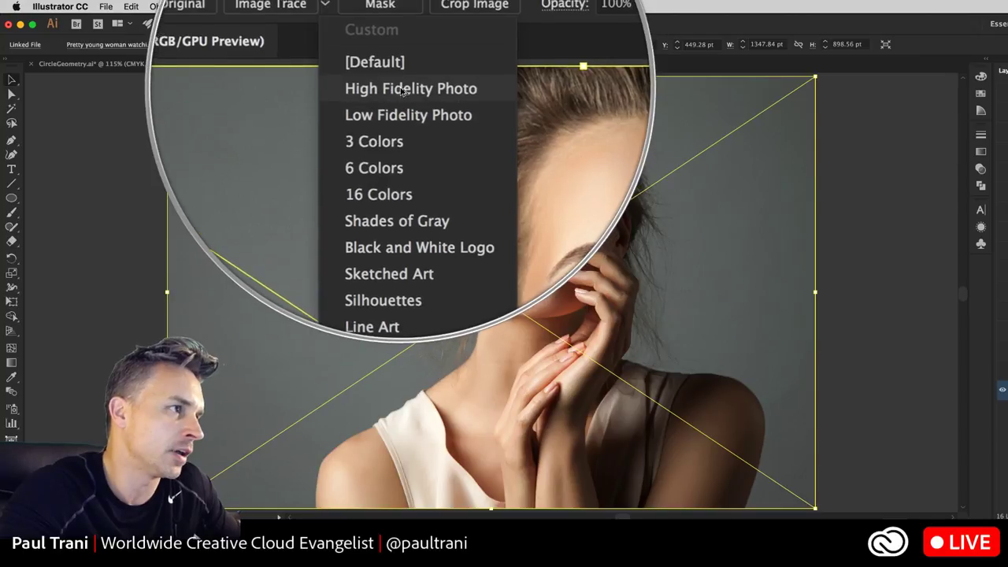
{"action": "left_click", "coordinate": [981, 343]}
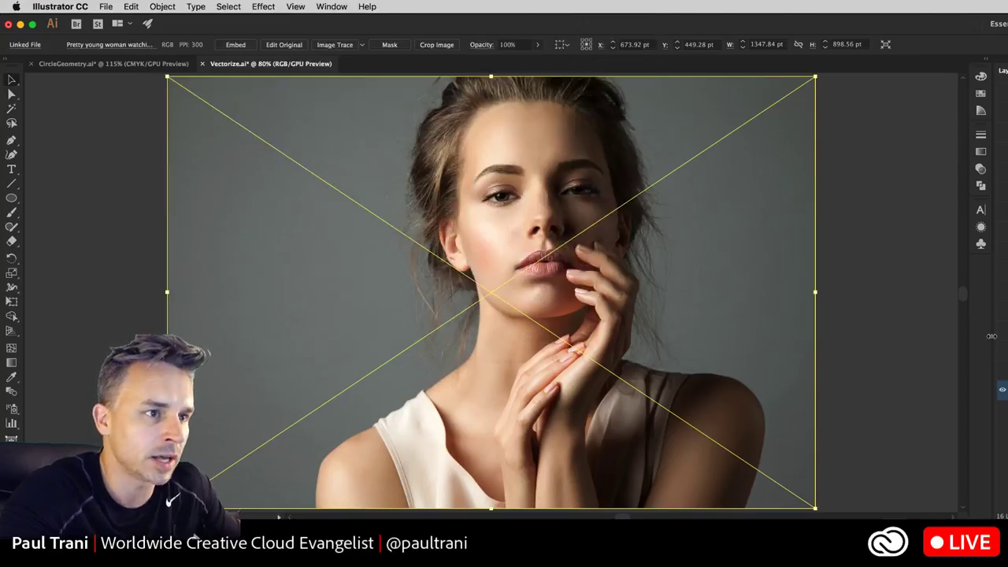
Show the Default, High Fidelity, Low Fidelity, 3 Colors, 6 Colors, Grayscale, BW Logo and Silhouettes traces in turn.
{"action": "left_click_drag", "start_coordinate": [992, 337], "coordinate": [909, 327]}
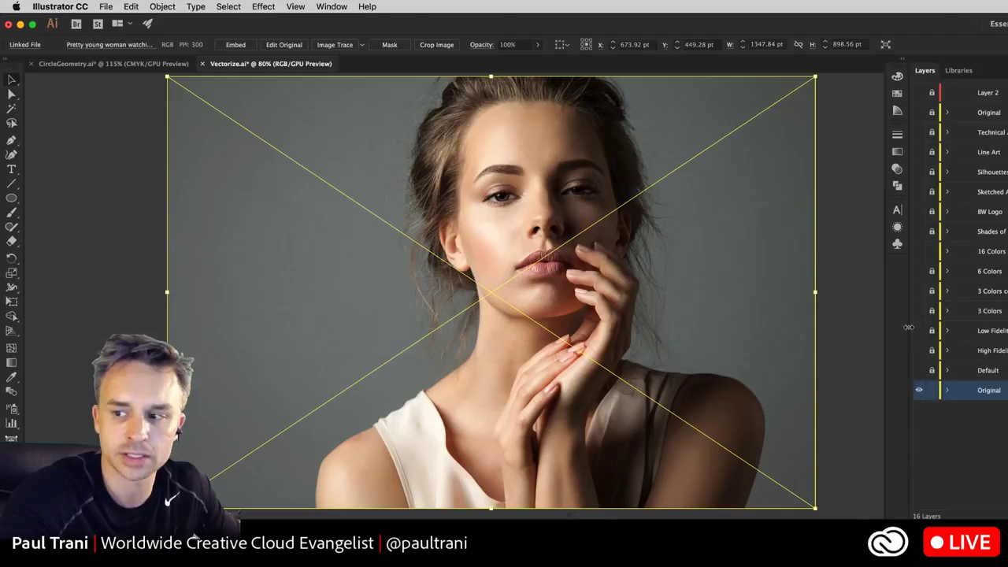
{"action": "left_click", "coordinate": [918, 370]}
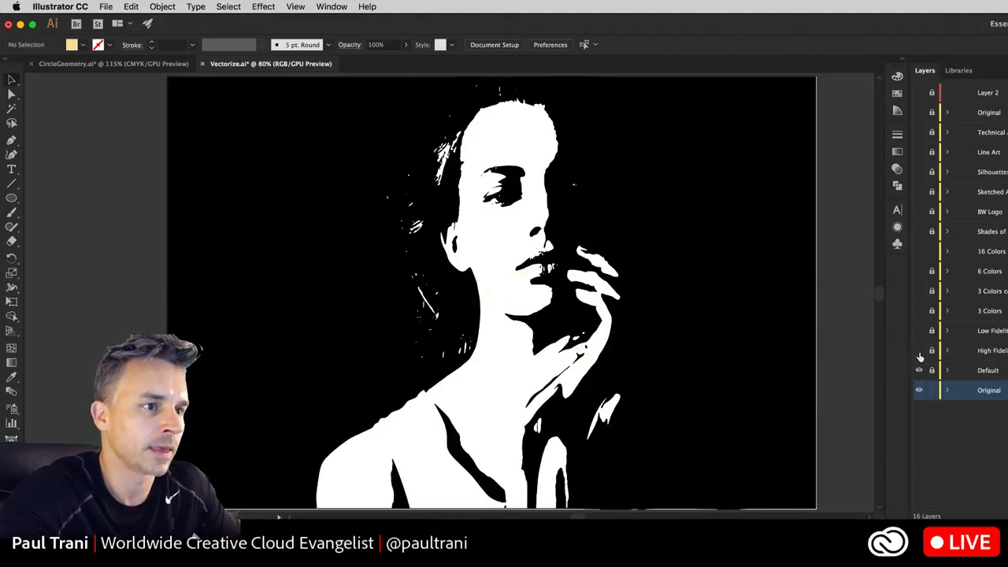
{"action": "left_click", "coordinate": [919, 353]}
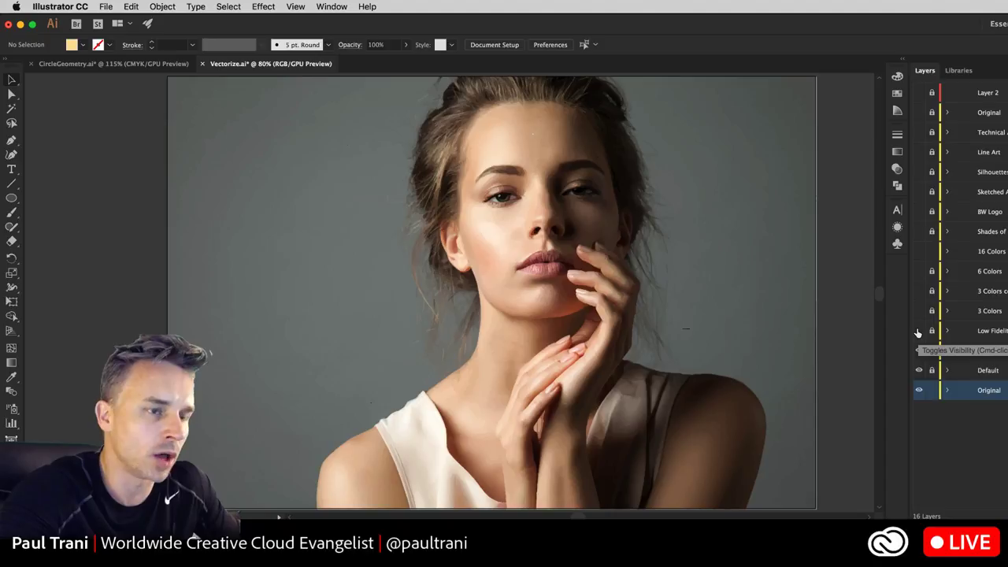
{"action": "key", "text": "super+equal"}
{"action": "key", "text": "super+equal"}
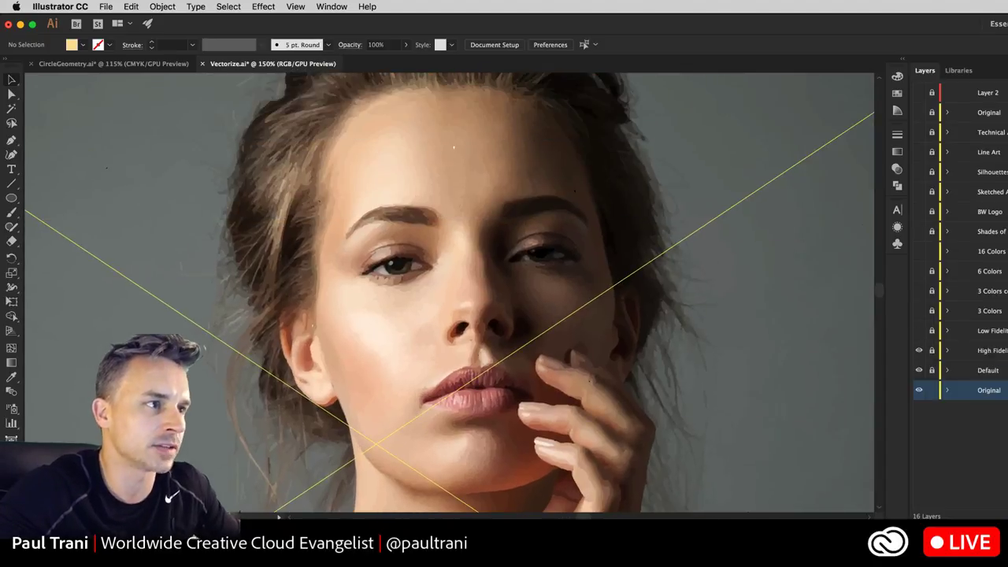
{"action": "left_click", "coordinate": [920, 335]}
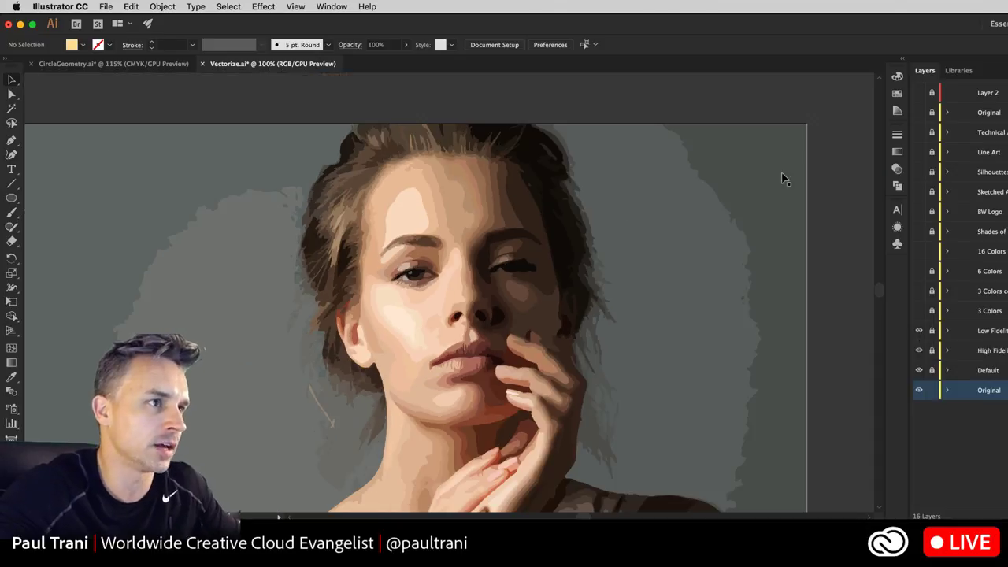
{"action": "left_click", "coordinate": [918, 312]}
{"action": "key", "text": "super+equal"}
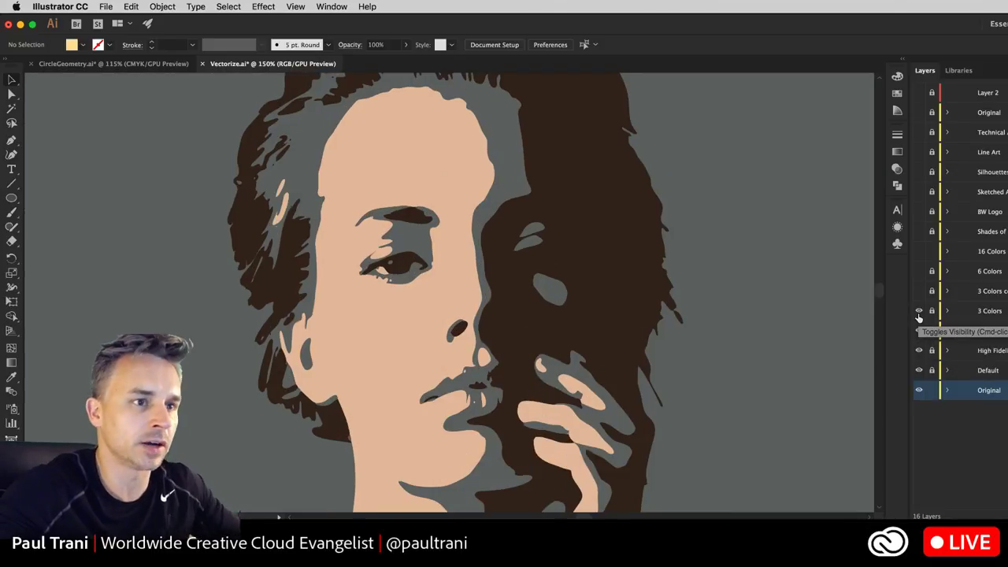
{"action": "left_click", "coordinate": [919, 292]}
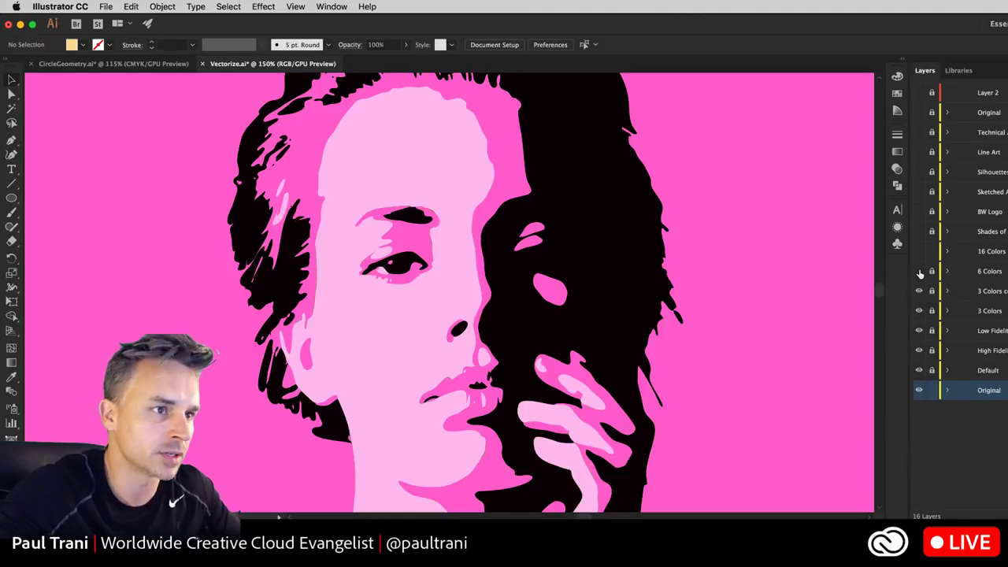
{"action": "left_click", "coordinate": [919, 271]}
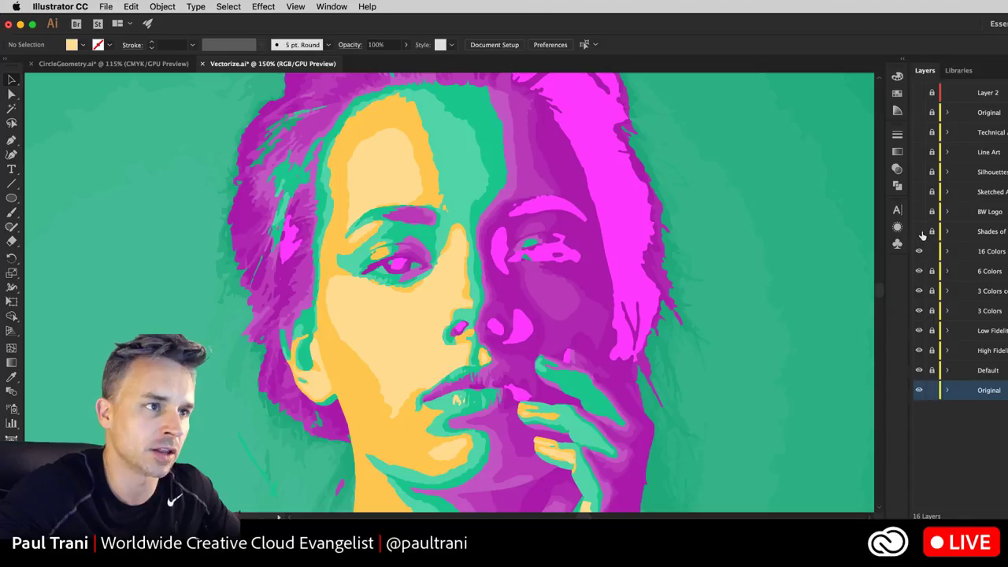
{"action": "left_click", "coordinate": [919, 231]}
{"action": "left_click", "coordinate": [919, 212]}
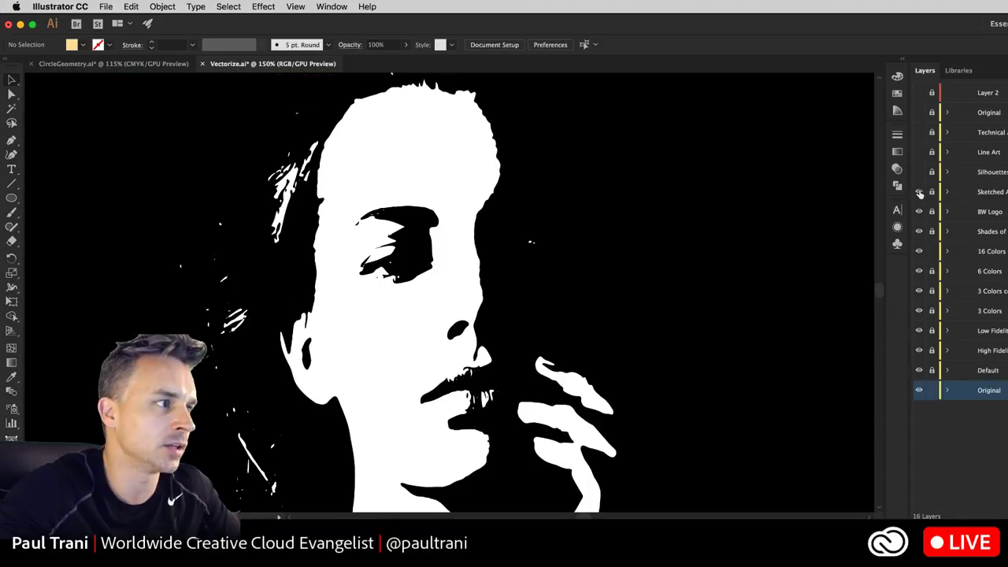
{"action": "left_click", "coordinate": [919, 173]}
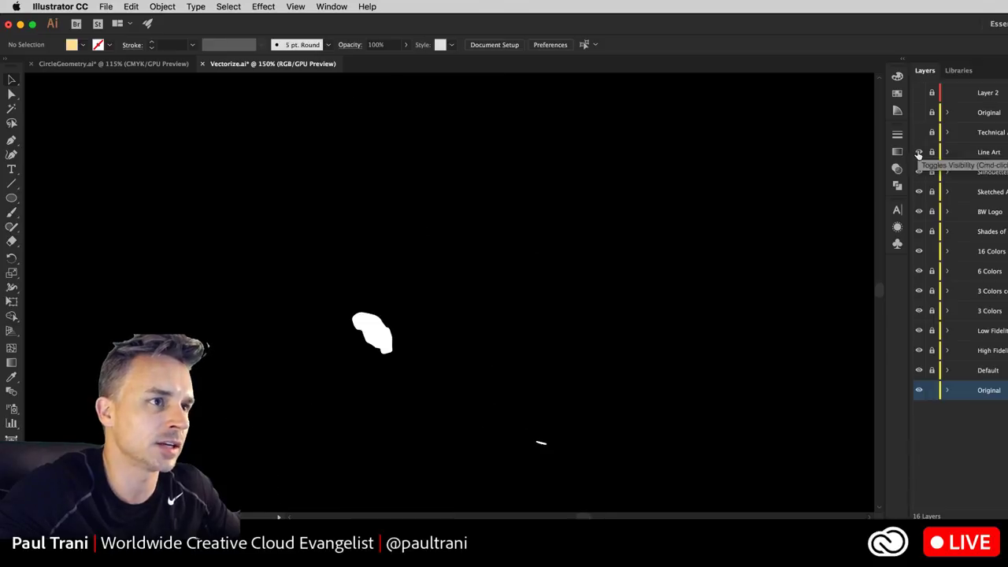
Hide traces to isolate Line Art and Technical, re-enable the trace layers, then switch to CircleGeometry.ai.
{"action": "left_click_drag", "start_coordinate": [919, 171], "coordinate": [918, 211]}
{"action": "left_click_drag", "start_coordinate": [923, 306], "coordinate": [917, 473]}
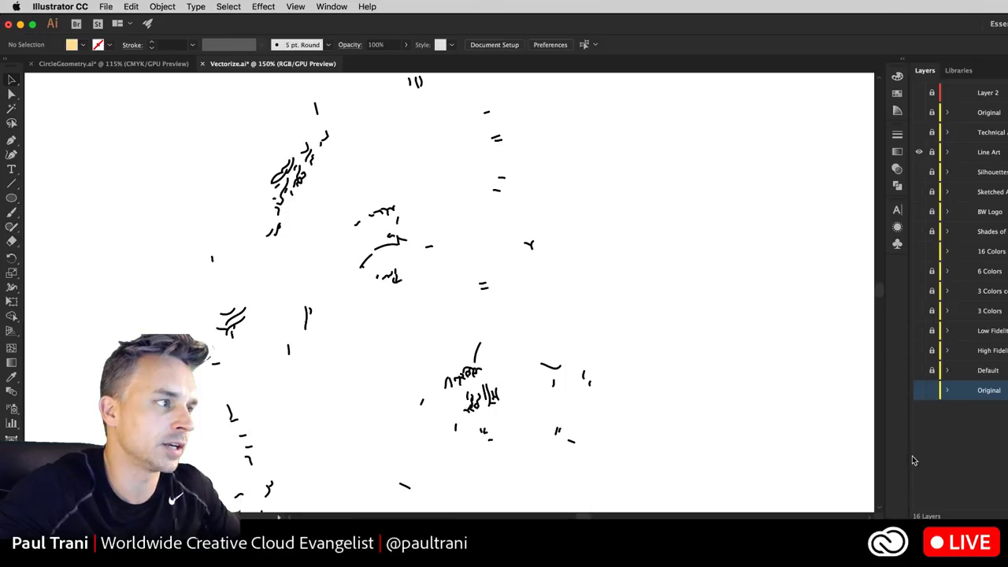
{"action": "left_click", "coordinate": [918, 152]}
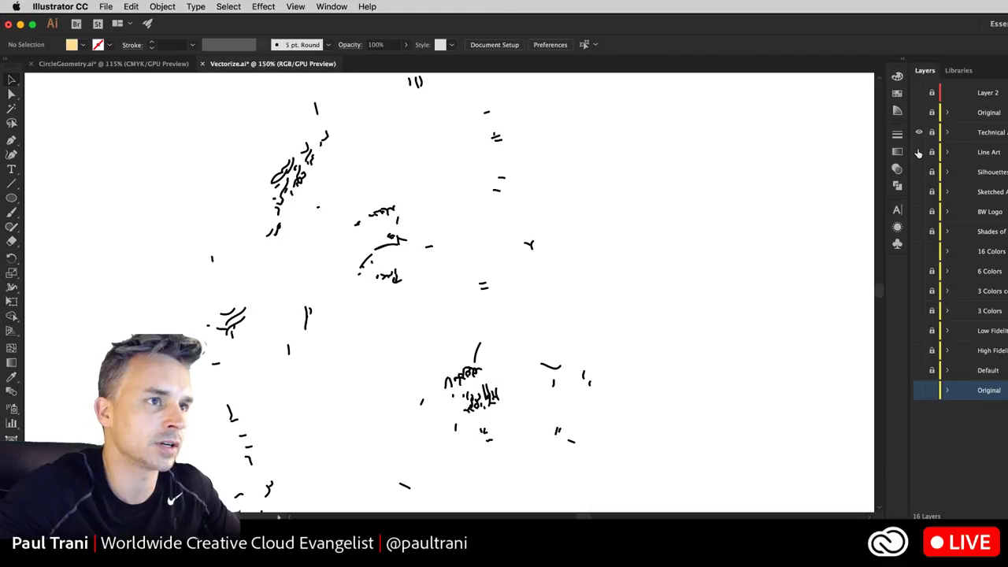
{"action": "left_click", "coordinate": [918, 132]}
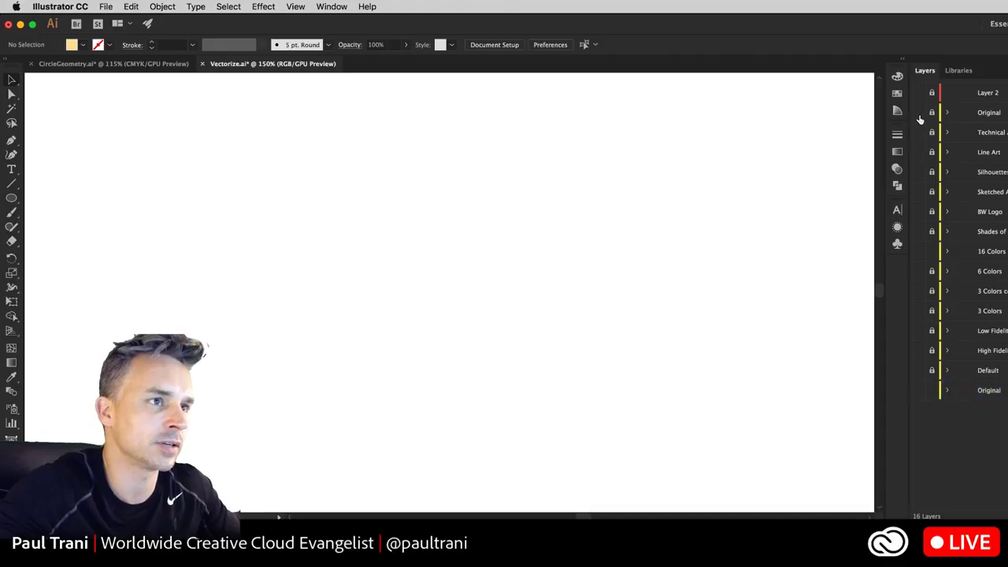
{"action": "left_click", "coordinate": [919, 113]}
{"action": "left_click", "coordinate": [918, 114]}
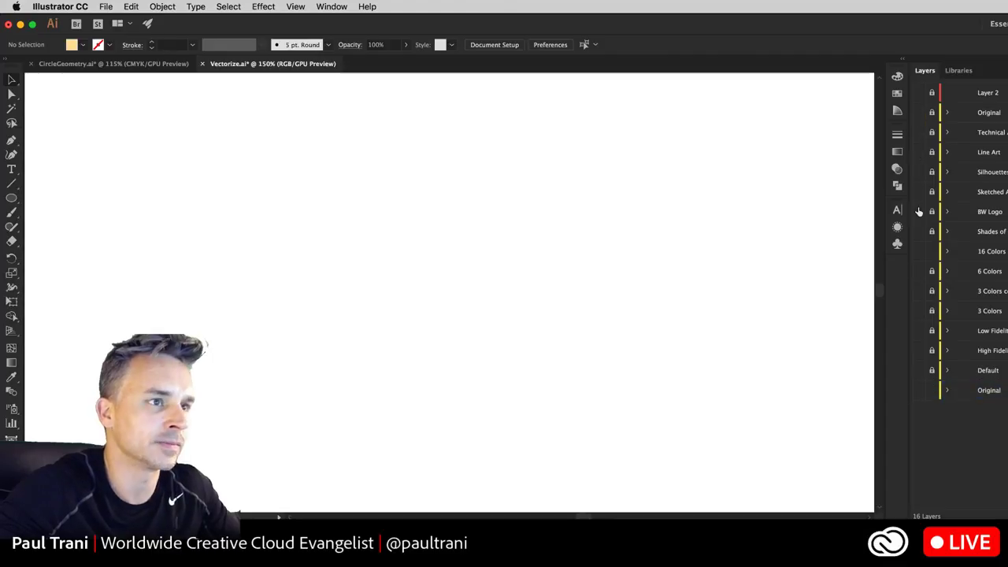
{"action": "left_click_drag", "start_coordinate": [919, 236], "coordinate": [911, 431]}
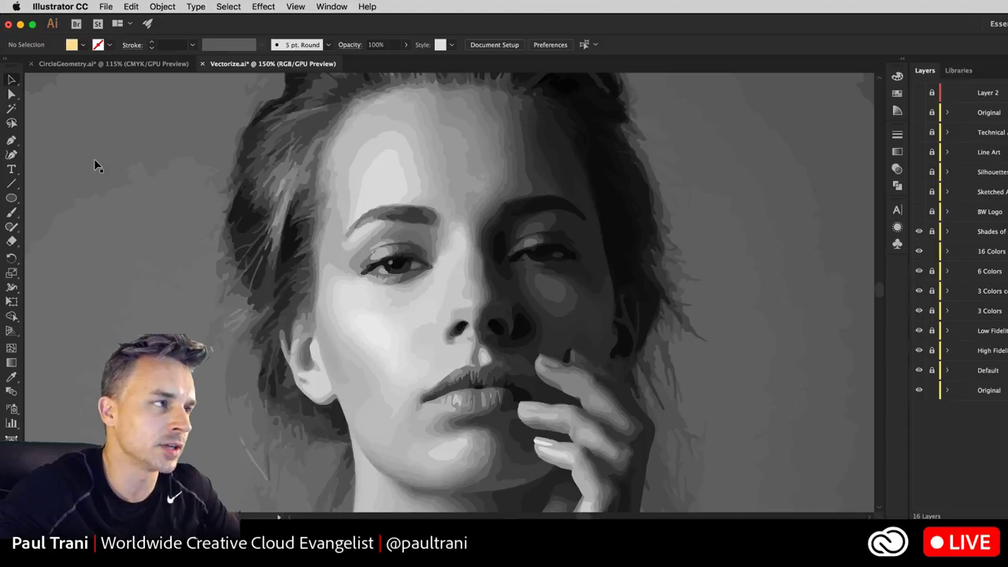
{"action": "left_click", "coordinate": [114, 63]}
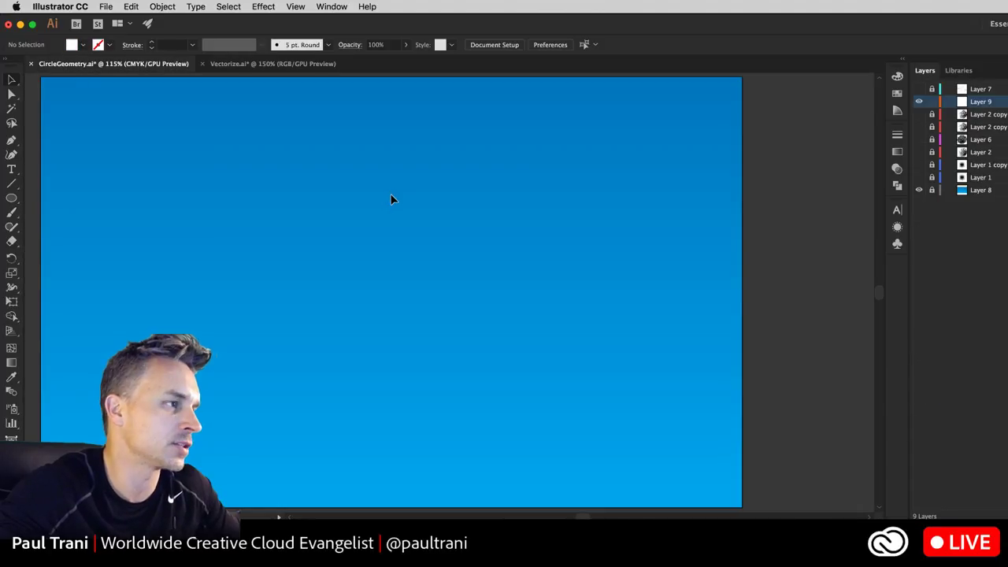
Draw a white circle near the middle of the blue artboard and nudge it slightly down-left.
{"action": "scroll", "coordinate": [392, 200], "scroll_direction": "left", "scroll_amount": 3}
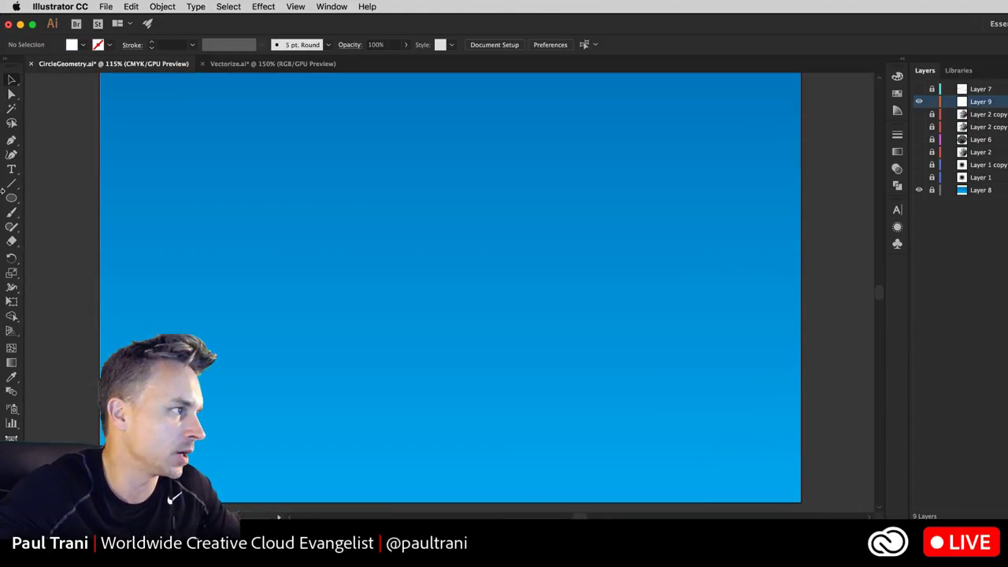
{"action": "left_click_drag", "start_coordinate": [458, 259], "coordinate": [573, 375]}
{"action": "left_click", "coordinate": [10, 83]}
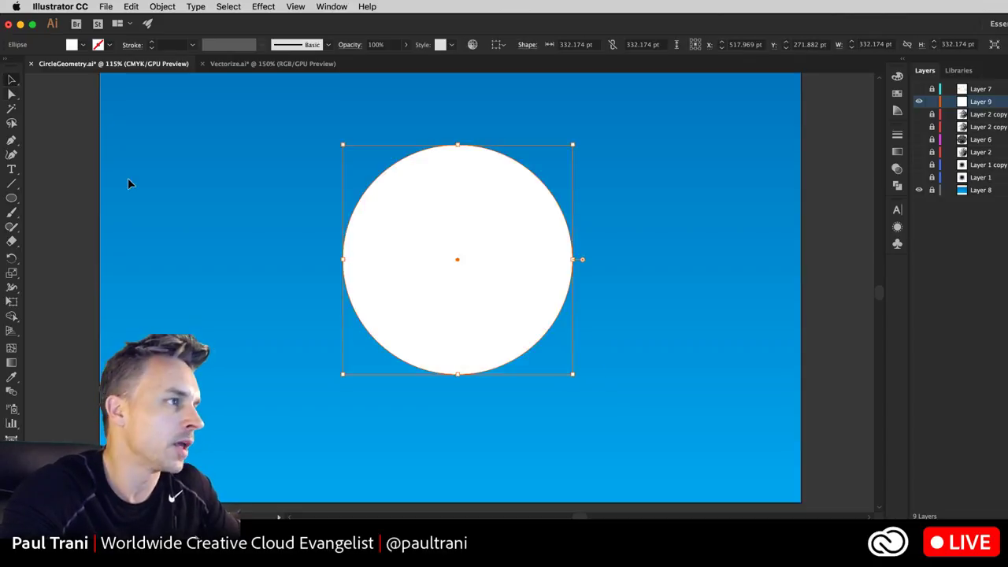
{"action": "left_click_drag", "start_coordinate": [420, 228], "coordinate": [412, 240]}
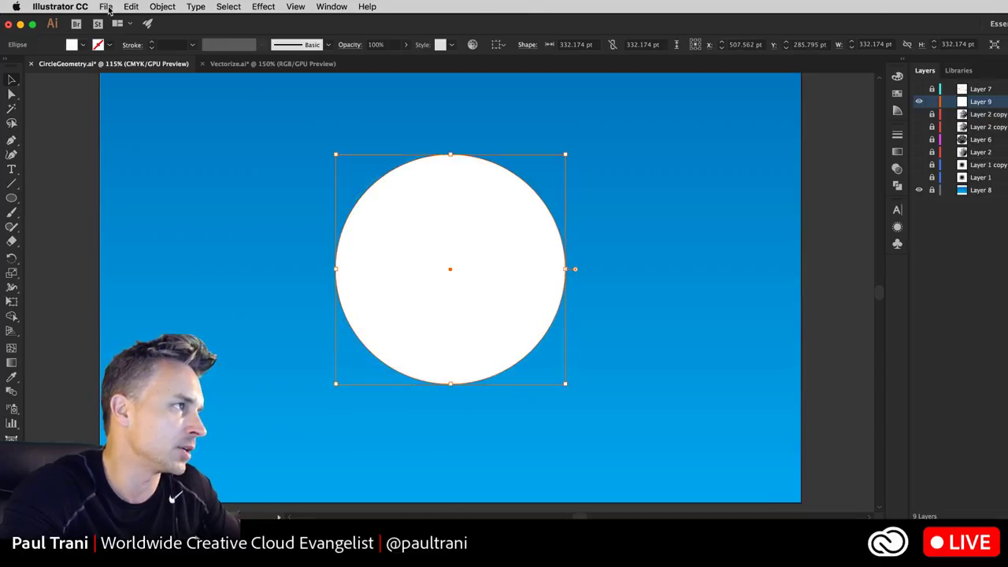
Look through File > Scripts, then switch over to the web browser.
{"action": "left_click", "coordinate": [107, 7]}
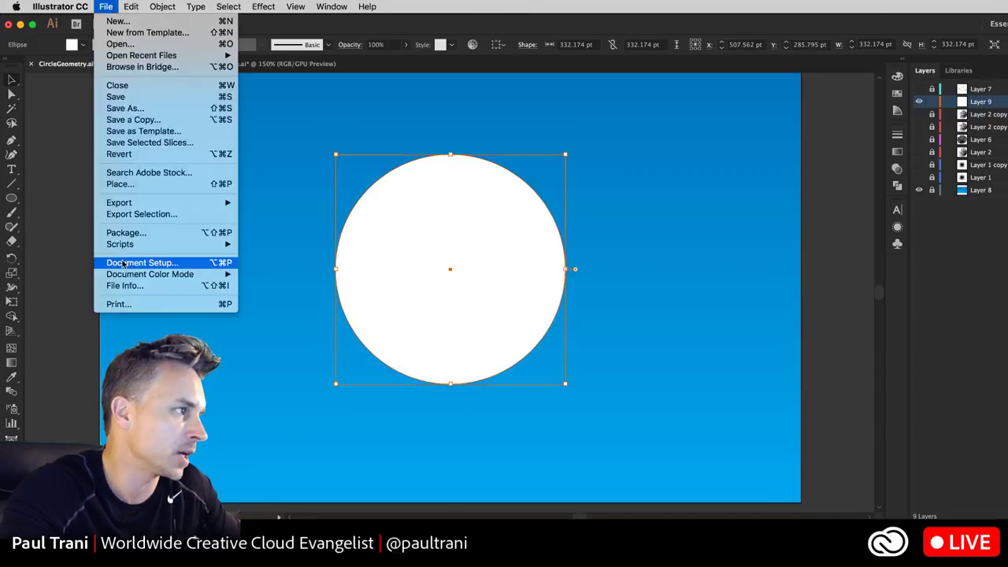
{"action": "mouse_move", "coordinate": [126, 249]}
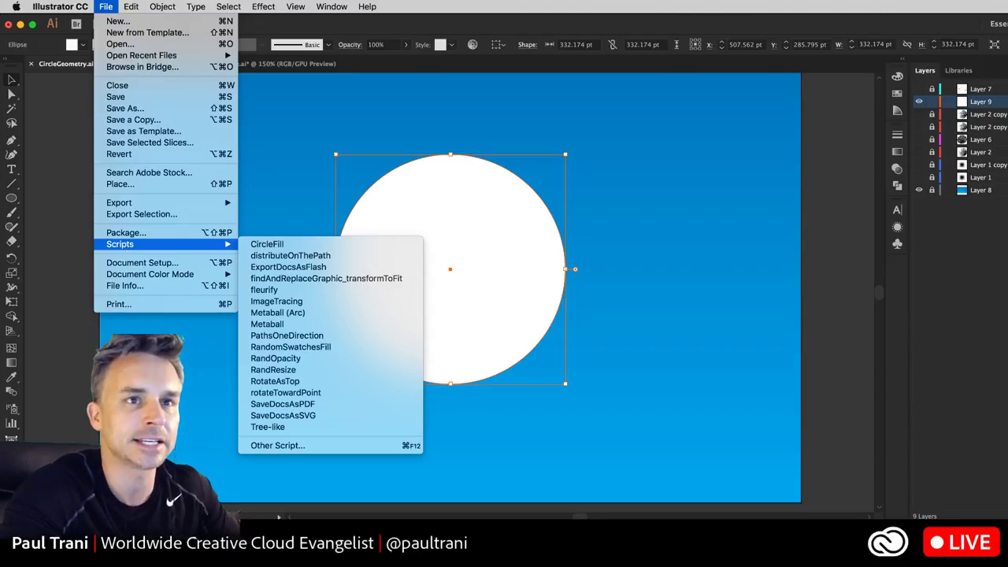
{"action": "key", "text": "super+Tab"}
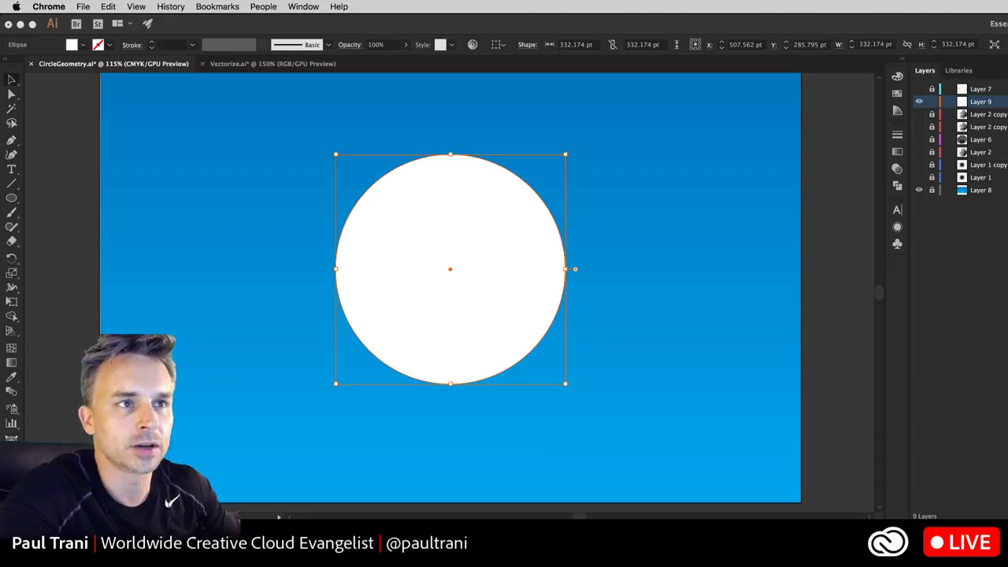
Search Google in a new Chrome tab for 'scripts in illustrator lufluen', then return to Illustrator.
{"action": "left_click", "coordinate": [845, 52]}
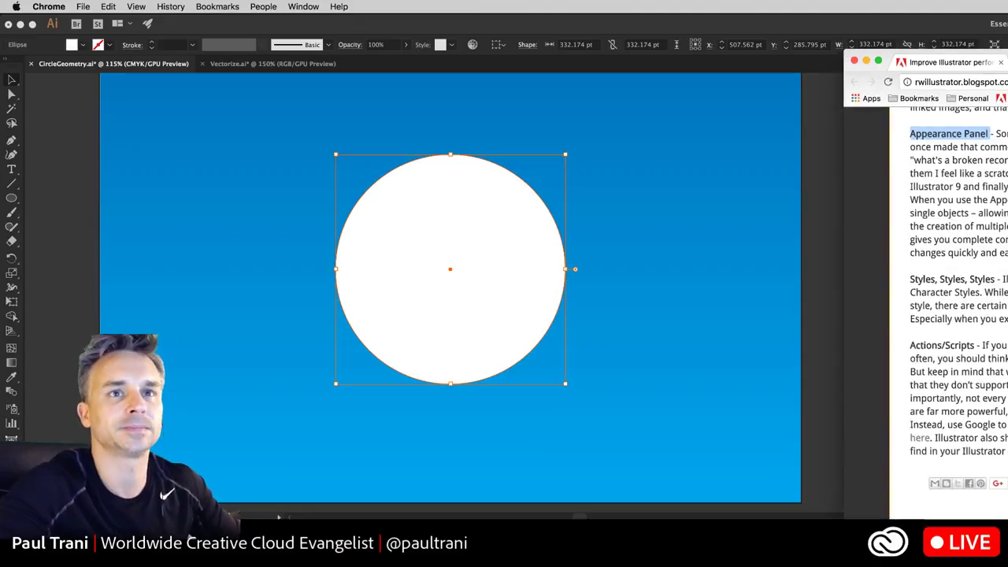
{"action": "key", "text": "super+t"}
{"action": "type", "text": "scrip"}
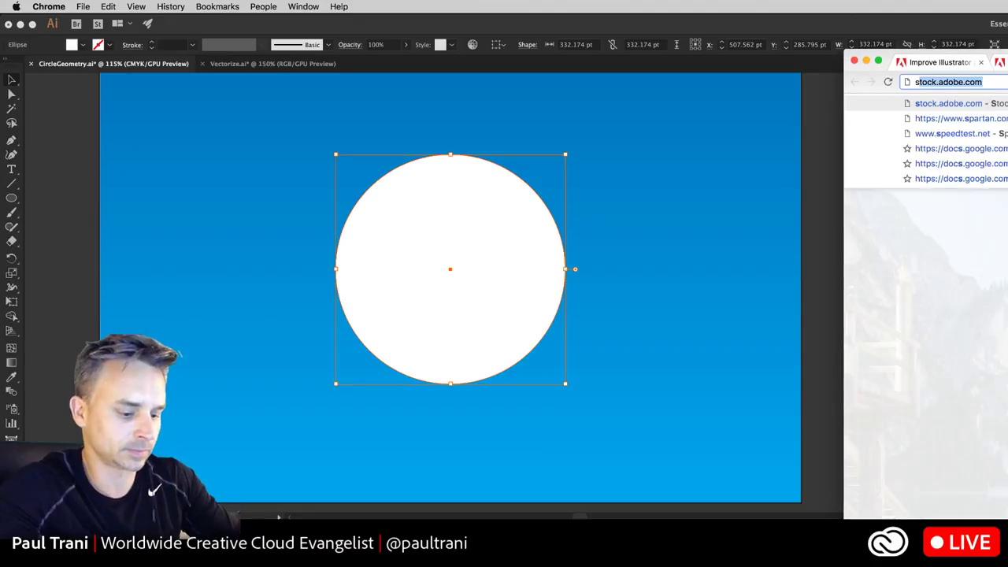
{"action": "type", "text": "ts in"}
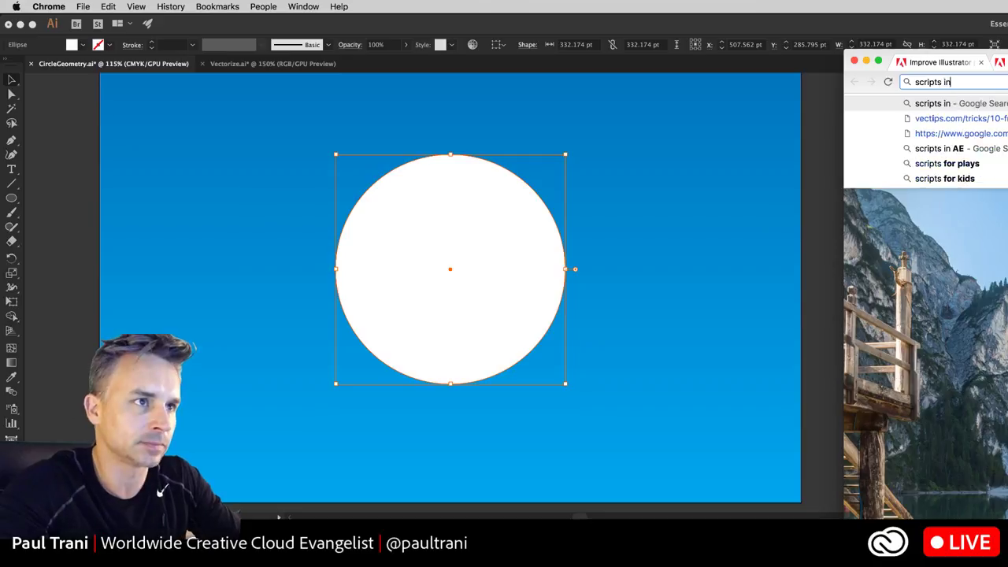
{"action": "type", "text": " illustrator lu"}
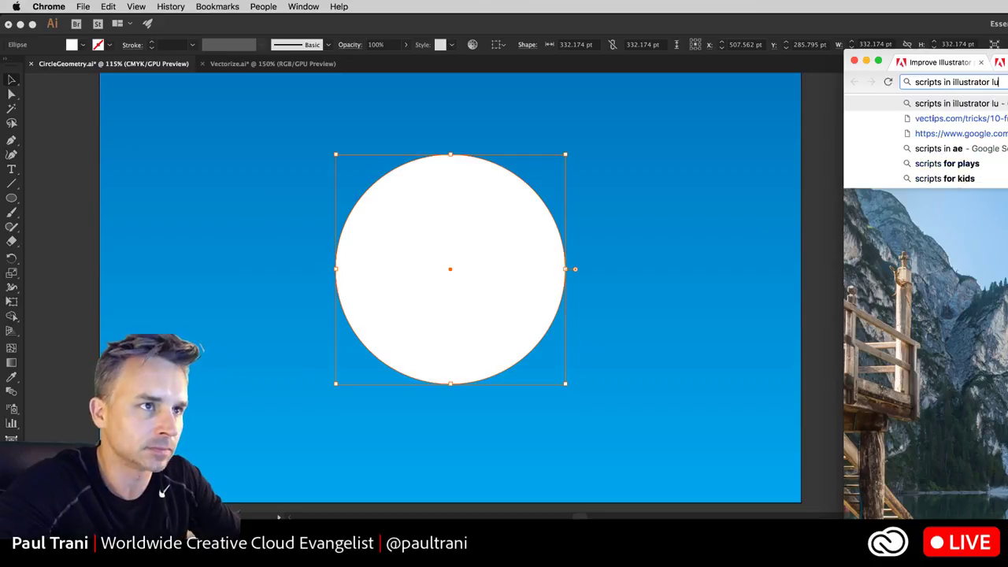
{"action": "key", "text": "BackSpace"}
{"action": "key", "text": "BackSpace"}
{"action": "type", "text": "fluen"}
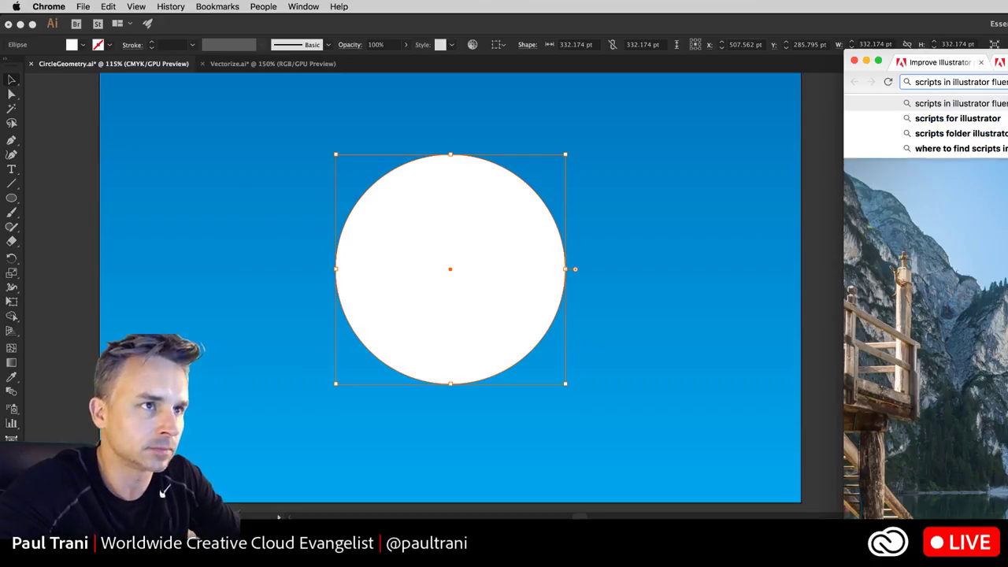
{"action": "key", "text": "Return"}
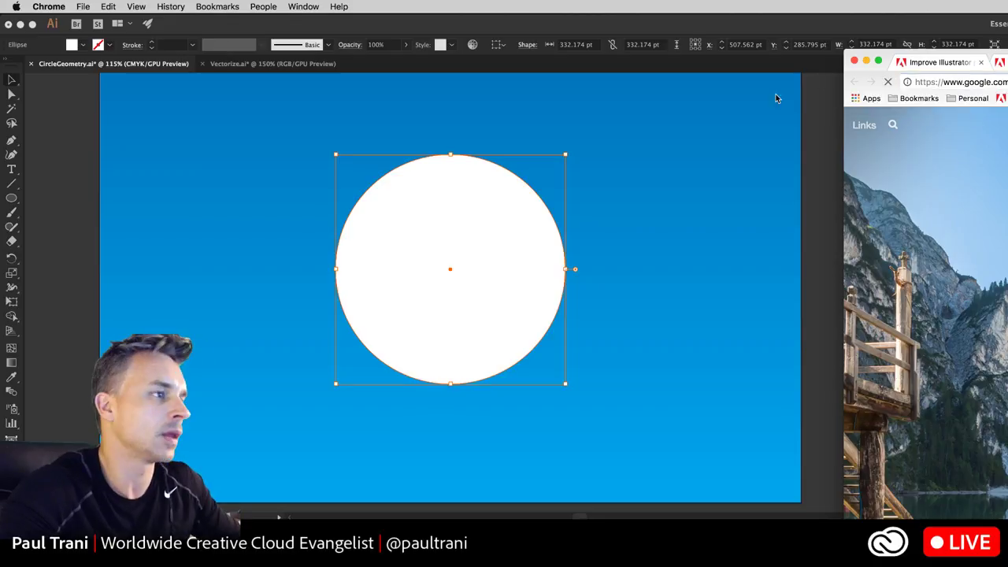
{"action": "left_click", "coordinate": [462, 194]}
Run the fleurify script on the circle at 100 percent to make a four-petal flower.
{"action": "left_click", "coordinate": [101, 8]}
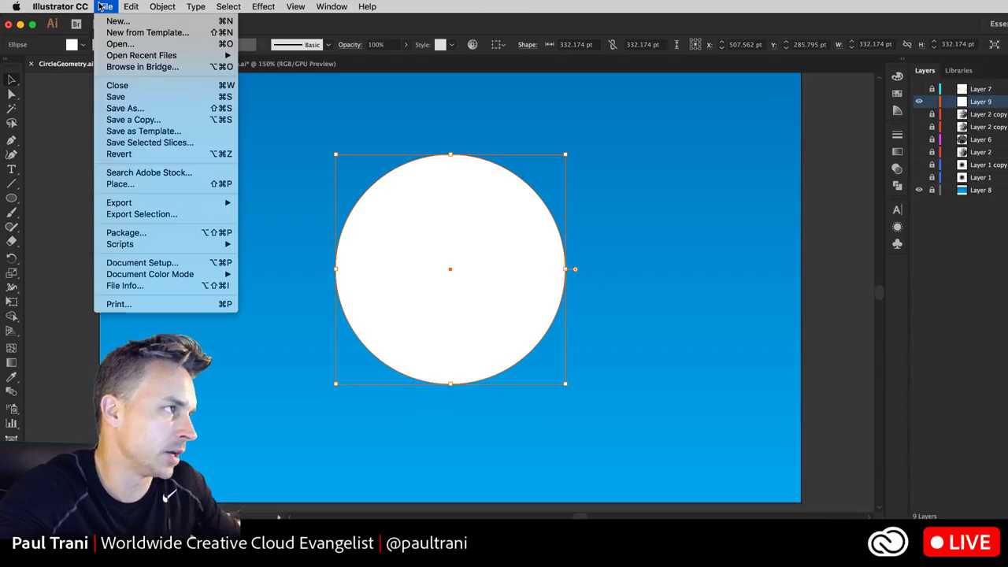
{"action": "mouse_move", "coordinate": [159, 249]}
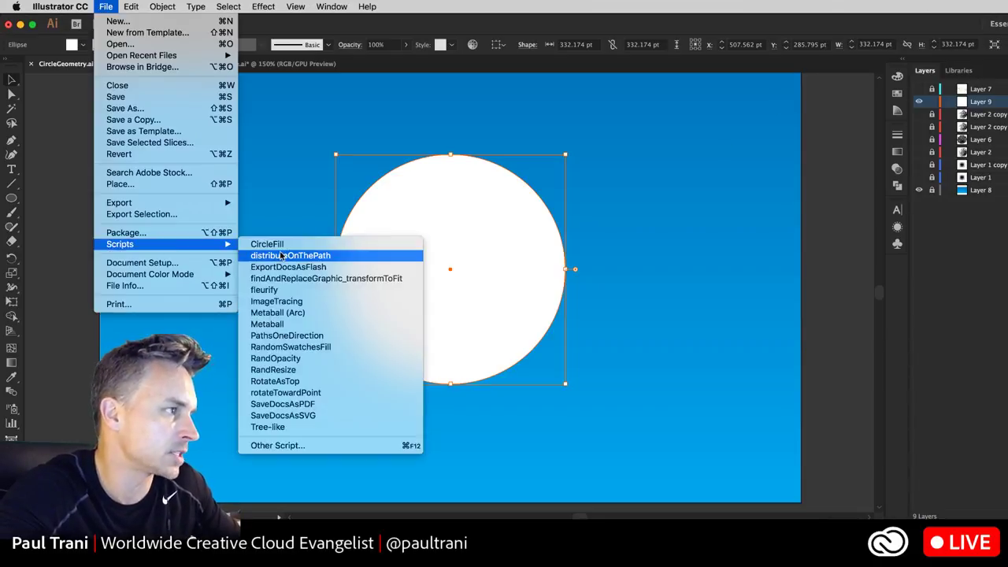
{"action": "left_click", "coordinate": [269, 291]}
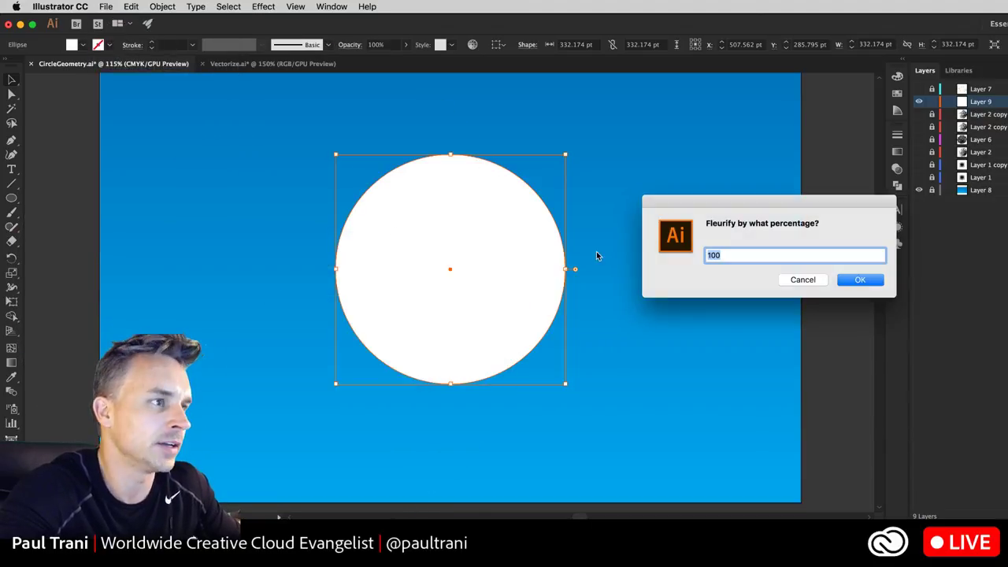
{"action": "left_click", "coordinate": [861, 281]}
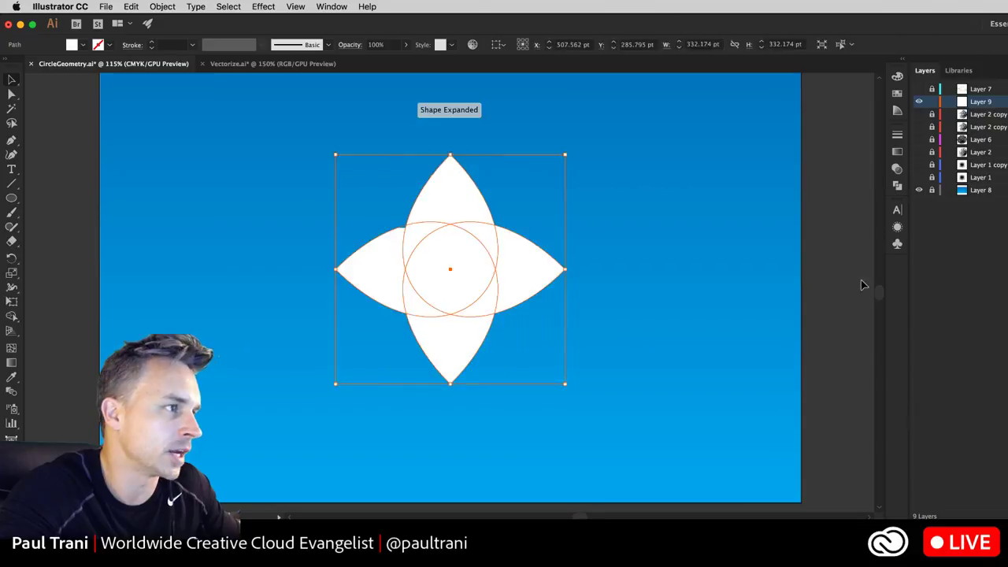
Swap fill and stroke so the flower is a white outline, thickened to 15 pt.
{"action": "left_click", "coordinate": [5, 61]}
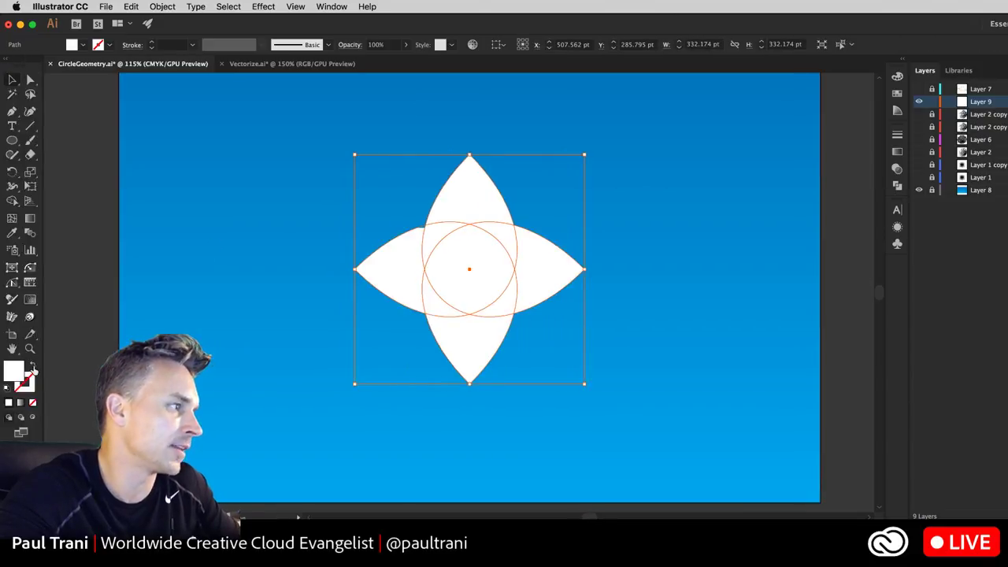
{"action": "left_click", "coordinate": [32, 366]}
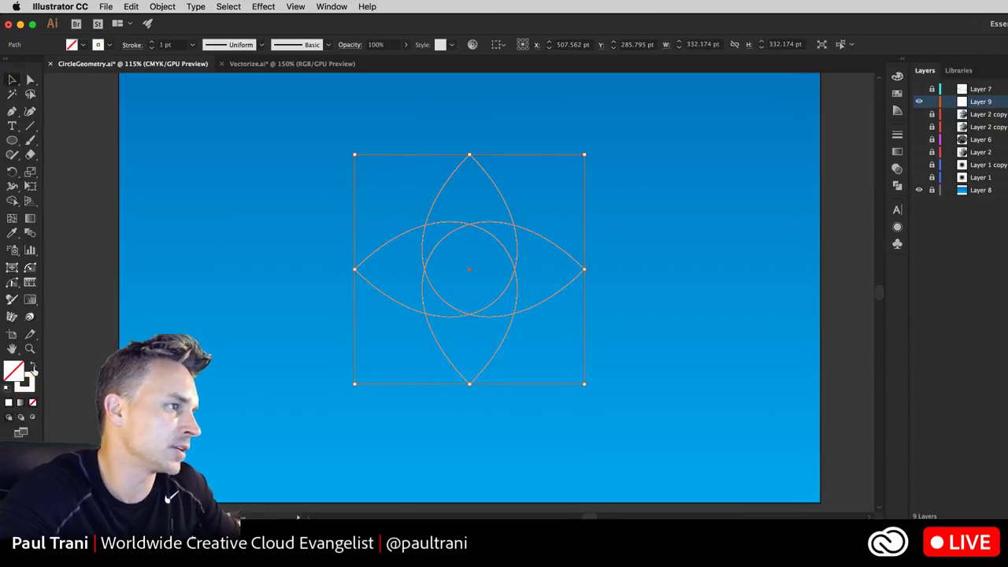
{"action": "left_click", "coordinate": [152, 44]}
{"action": "left_click", "coordinate": [152, 44]}
{"action": "left_click", "coordinate": [152, 44]}
{"action": "left_click", "coordinate": [152, 44]}
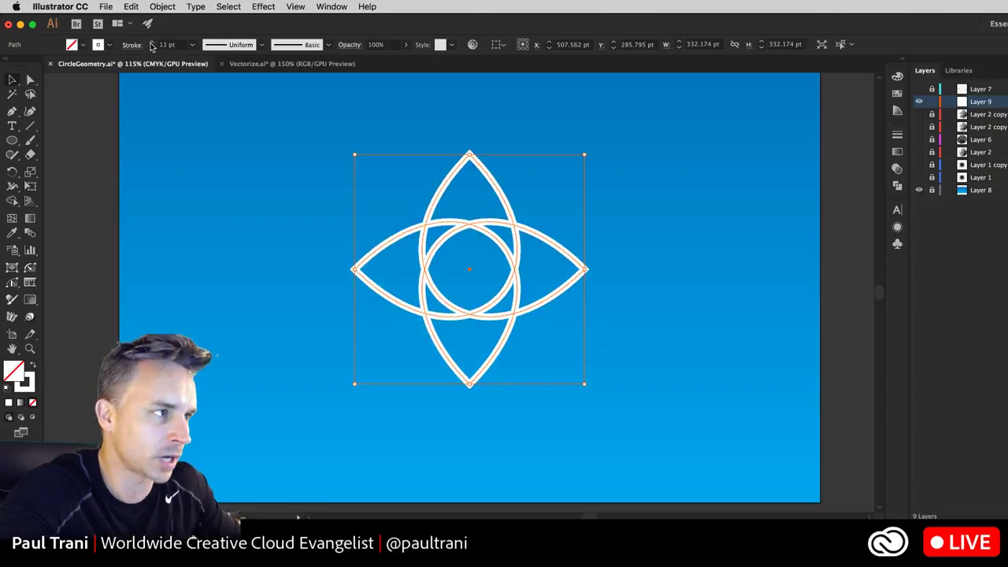
{"action": "left_click", "coordinate": [152, 44]}
{"action": "left_click", "coordinate": [152, 44]}
{"action": "left_click", "coordinate": [152, 44]}
{"action": "left_click", "coordinate": [152, 44]}
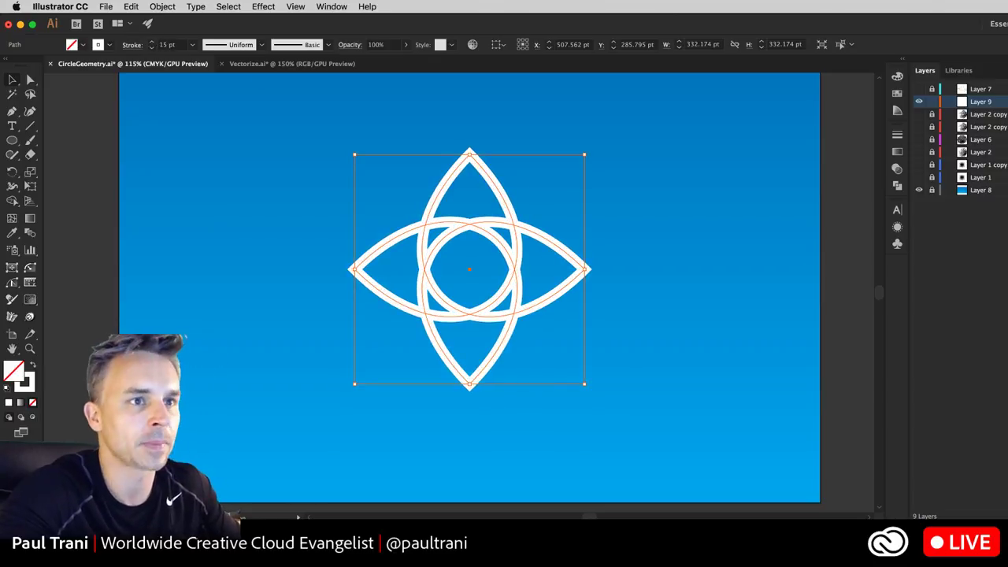
{"action": "key", "text": "super+Tab"}
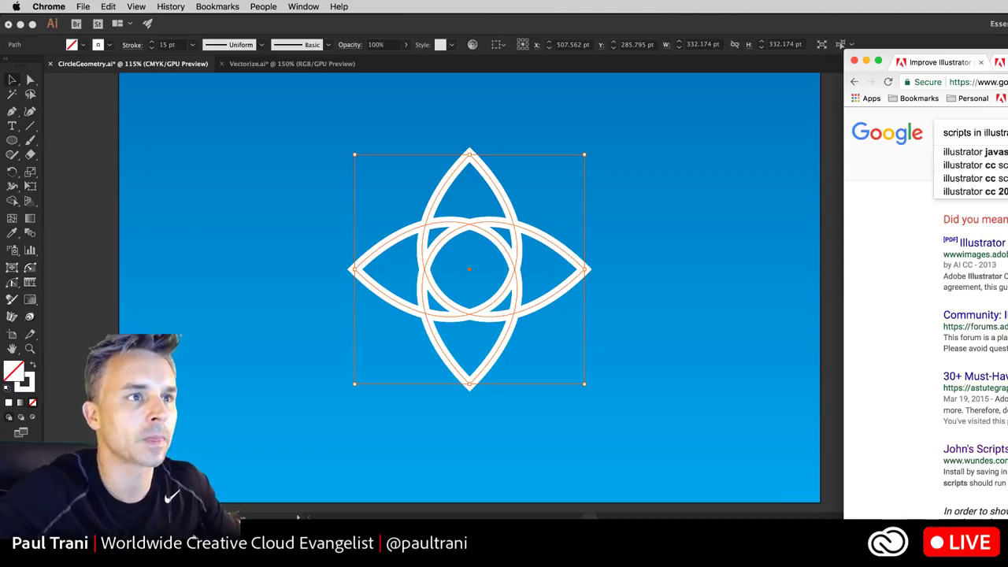
Submit the script search and check the installed scripts under Illustrator's File > Scripts.
{"action": "key", "text": "Return"}
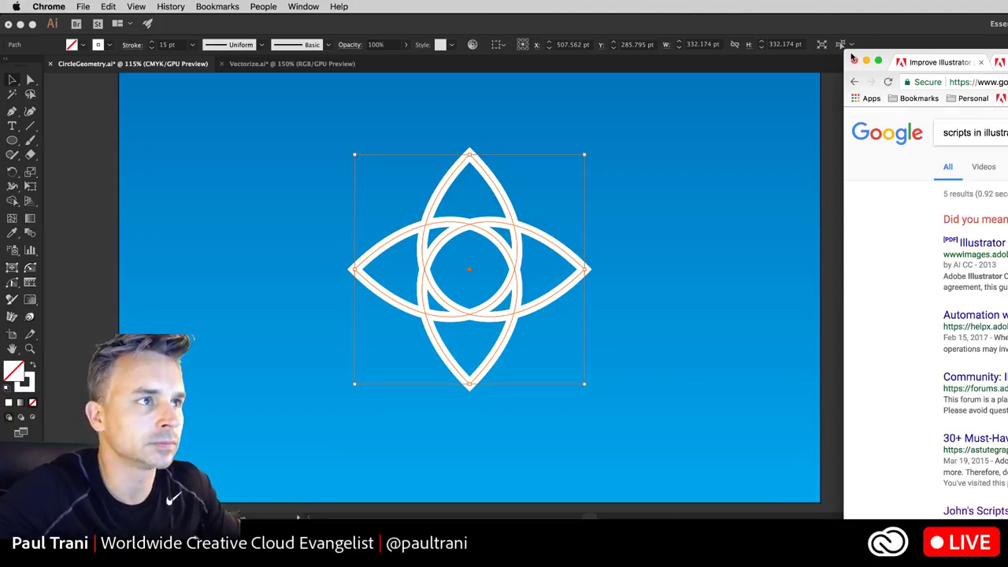
{"action": "left_click_drag", "start_coordinate": [851, 49], "coordinate": [941, 14]}
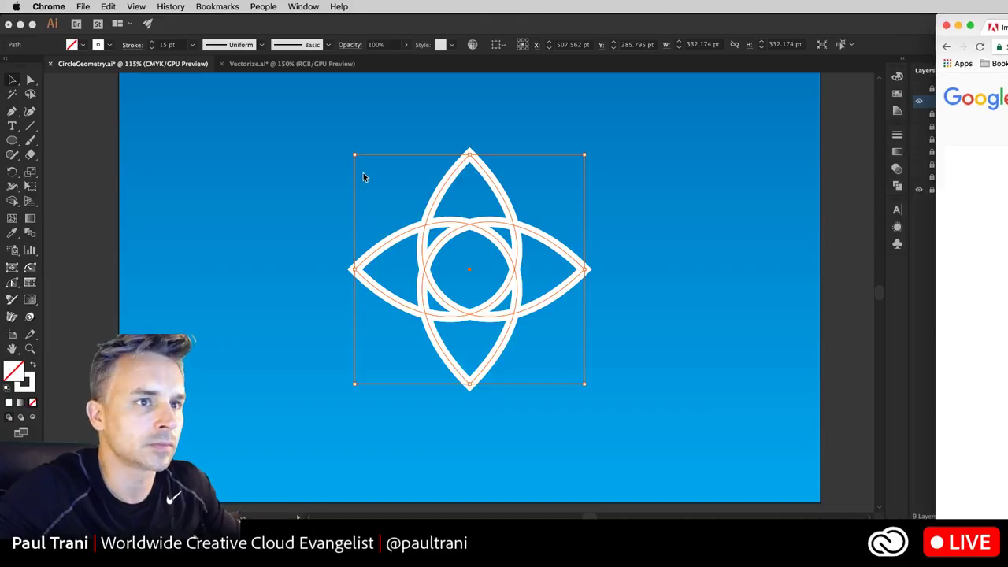
{"action": "left_click", "coordinate": [363, 176]}
{"action": "left_click", "coordinate": [105, 7]}
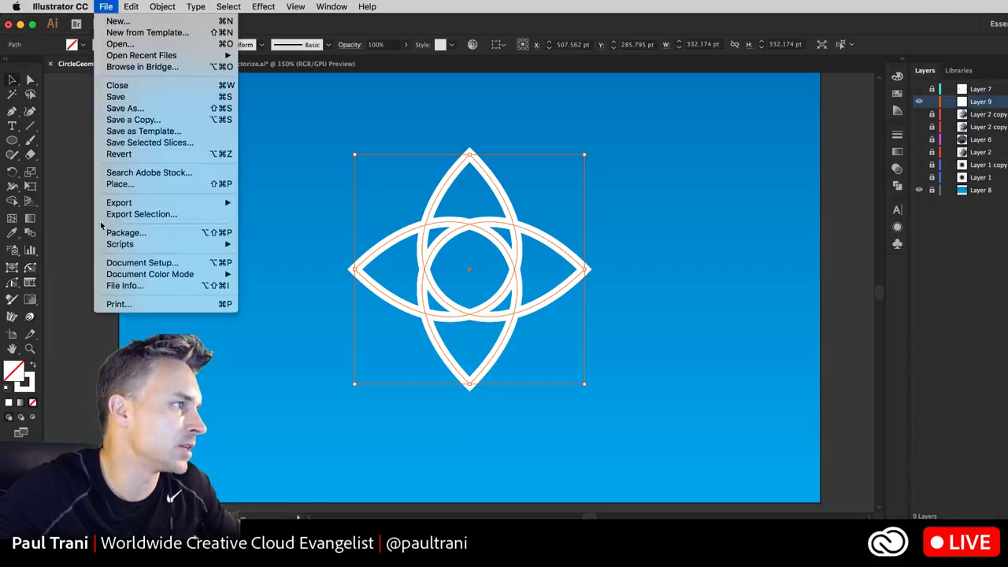
{"action": "mouse_move", "coordinate": [104, 244]}
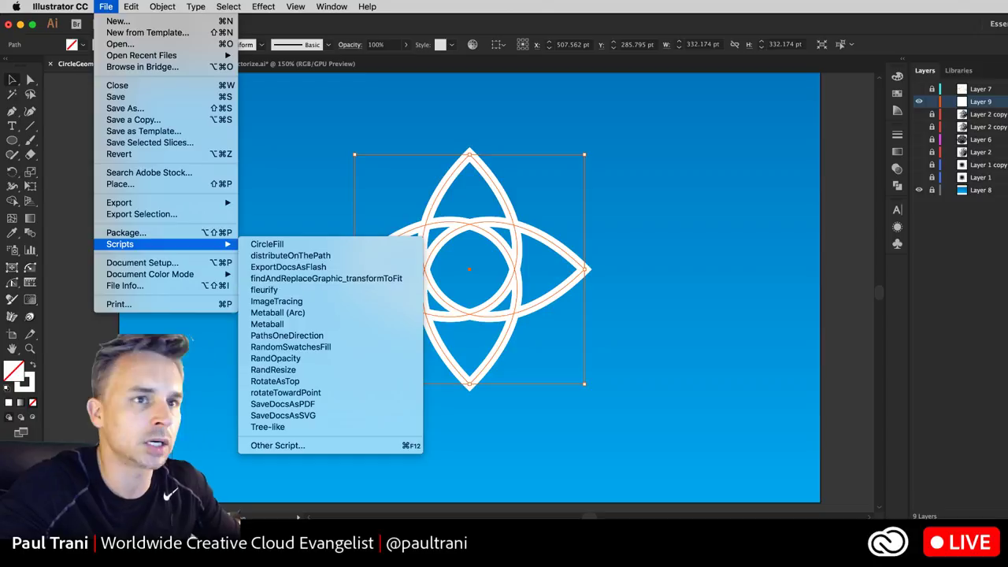
Browse the wundes.com script library in Chrome, then return to the Illustrator artwork.
{"action": "key", "text": "super+Tab"}
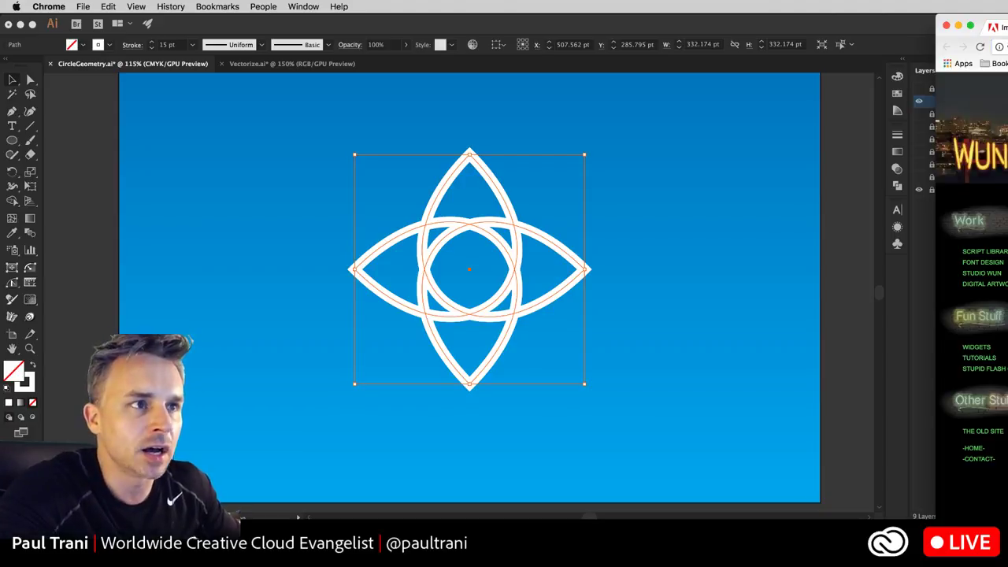
{"action": "key", "text": "super+Tab"}
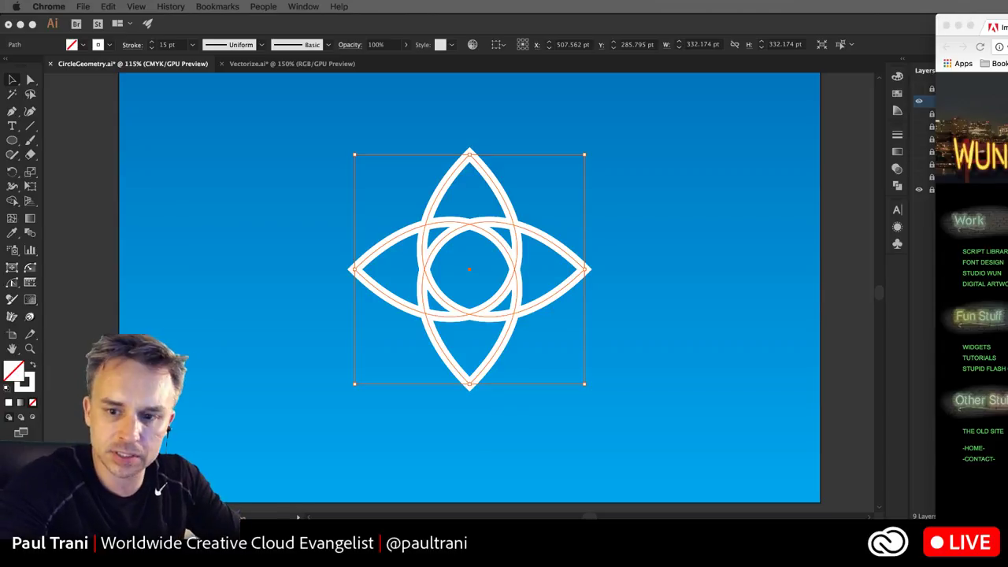
{"action": "left_click", "coordinate": [180, 265]}
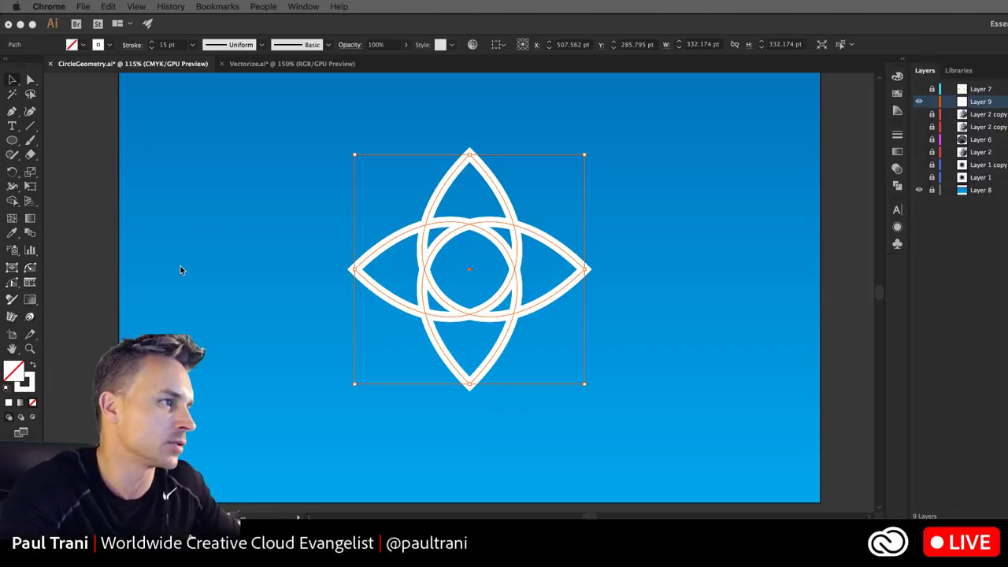
Keep a white, unfilled outline on the emblem and thicken its stroke to 34 pt.
{"action": "left_click", "coordinate": [34, 367]}
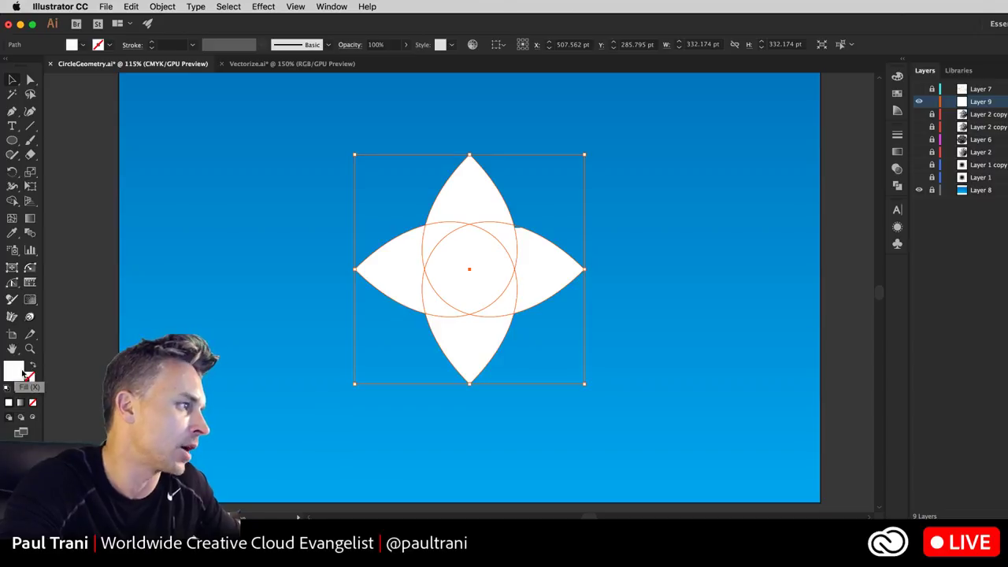
{"action": "left_click", "coordinate": [33, 367]}
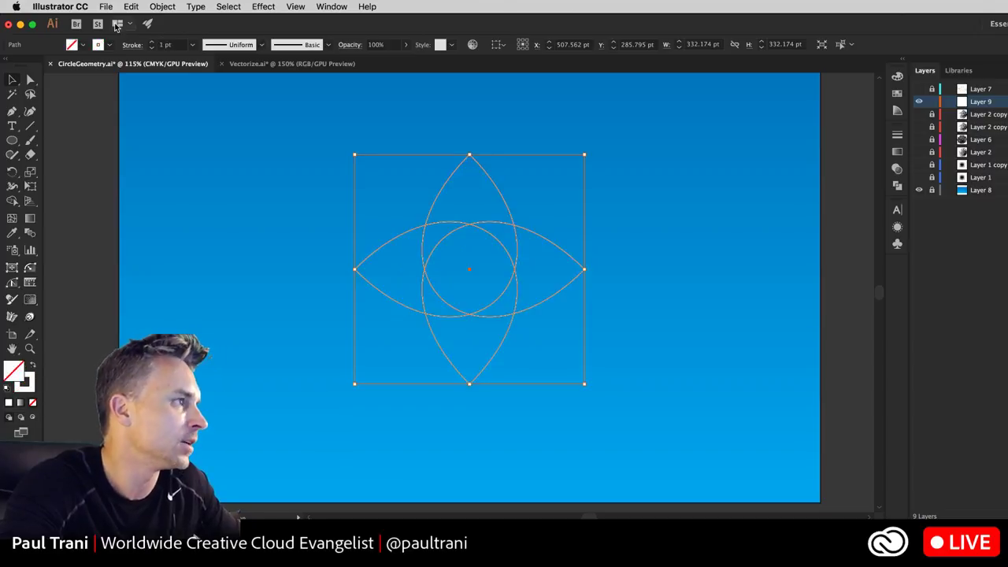
{"action": "left_click", "coordinate": [151, 41]}
{"action": "left_click", "coordinate": [151, 42]}
{"action": "left_click", "coordinate": [152, 42]}
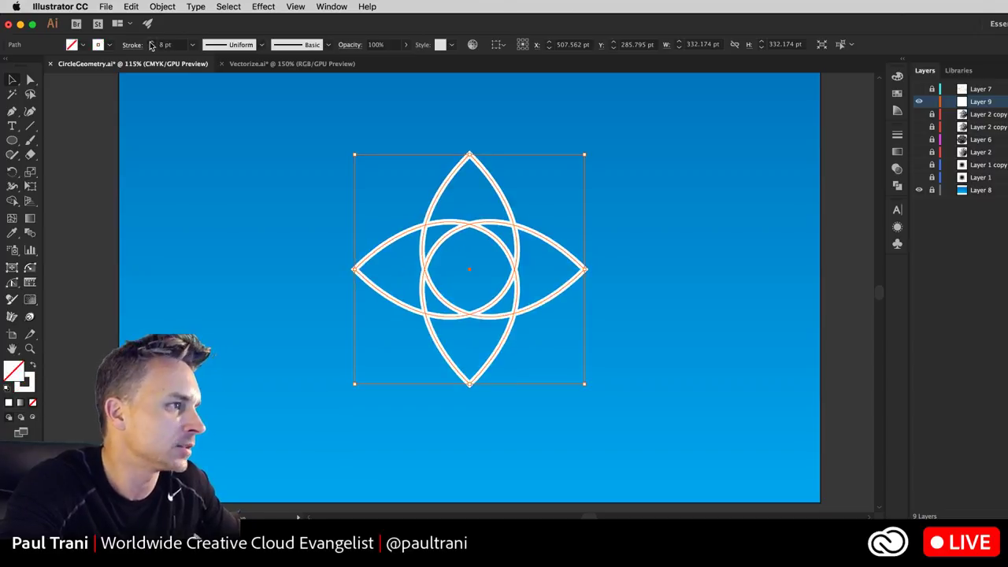
{"action": "left_click", "coordinate": [151, 42]}
{"action": "left_click", "coordinate": [151, 43]}
{"action": "left_click", "coordinate": [151, 43]}
{"action": "left_click", "coordinate": [151, 43]}
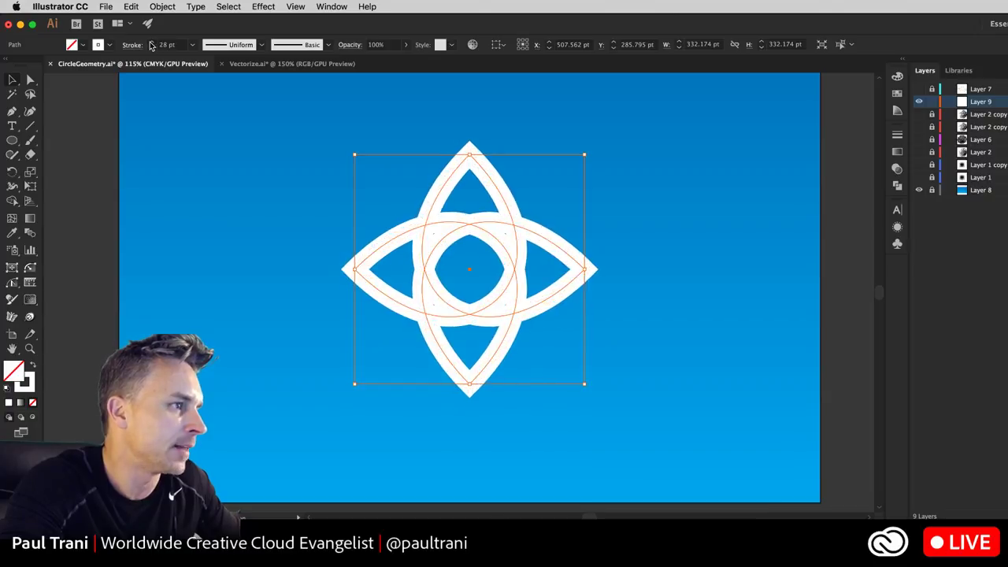
{"action": "left_click", "coordinate": [151, 42]}
{"action": "left_click", "coordinate": [151, 43]}
{"action": "left_click", "coordinate": [151, 43]}
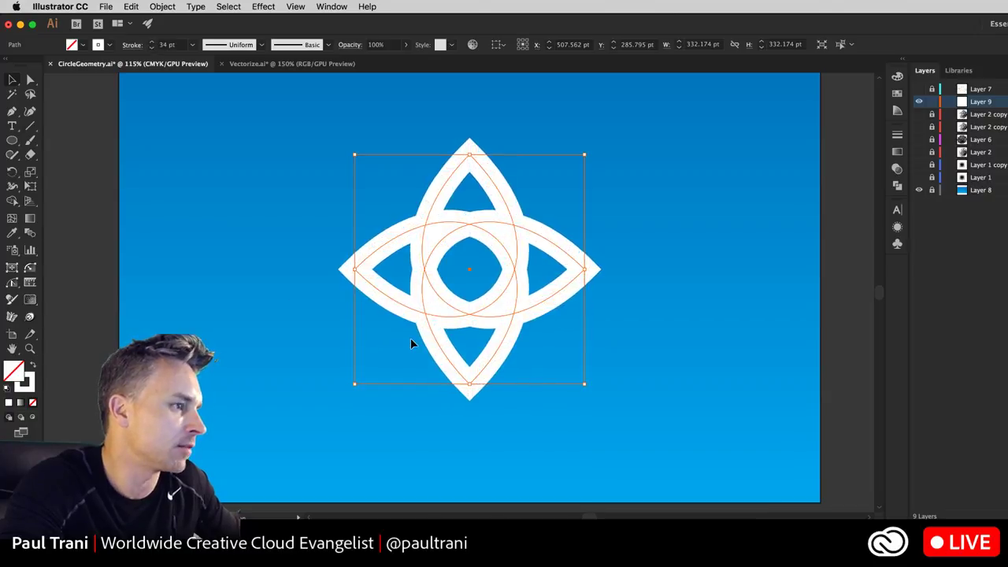
Shrink the emblem to about 85 pt, move it to the top-left, and place a copy beside it.
{"action": "mouse_move", "coordinate": [584, 384]}
{"action": "left_mouse_down"}
{"action": "mouse_move", "coordinate": [482, 306]}
{"action": "mouse_move", "coordinate": [456, 255]}
{"action": "left_mouse_up"}
{"action": "left_click", "coordinate": [30, 381]}
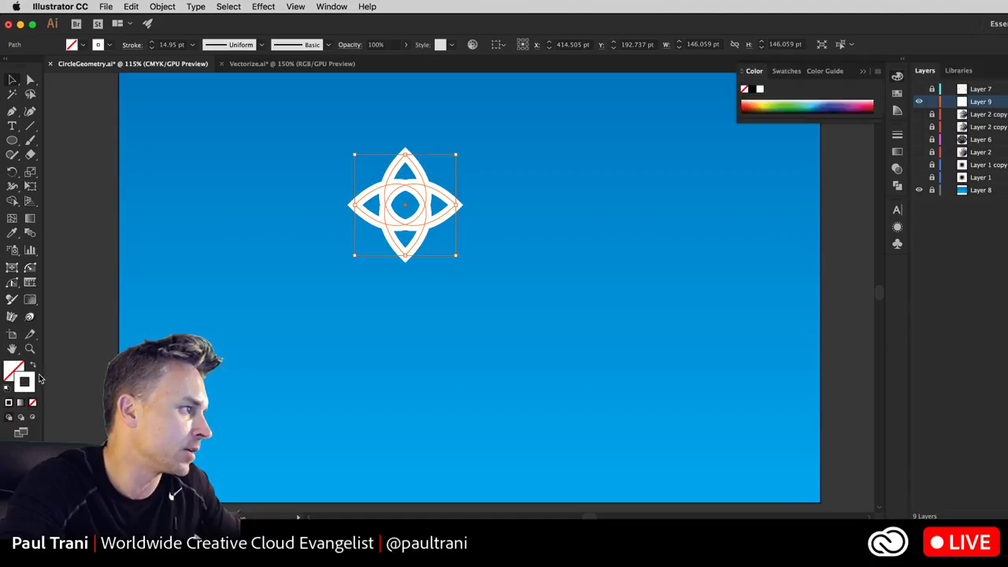
{"action": "left_click_drag", "start_coordinate": [375, 222], "coordinate": [220, 201]}
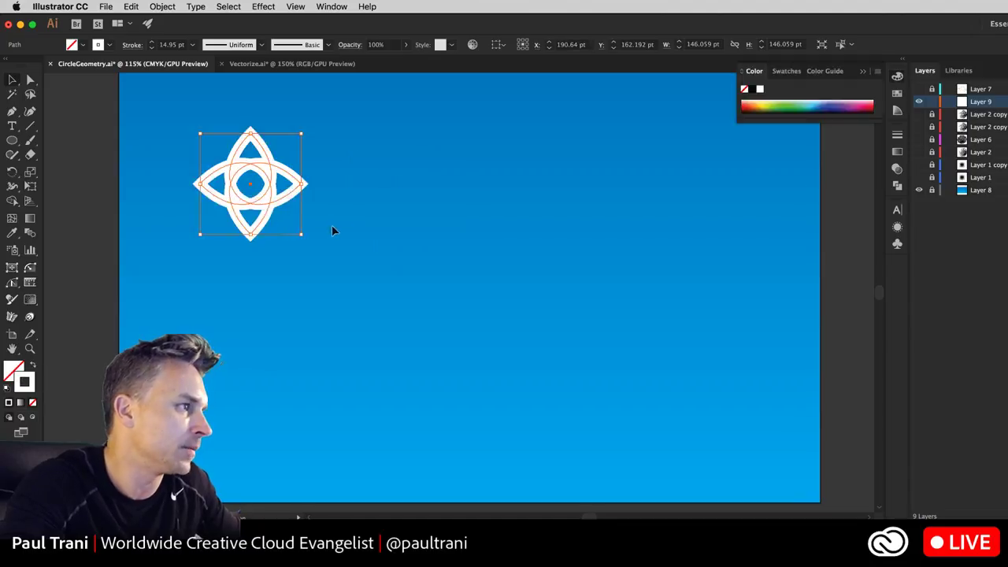
{"action": "left_click_drag", "start_coordinate": [301, 236], "coordinate": [283, 179]}
Repeat the copy to complete a row of nine emblems, undoing a stray downward copy.
{"action": "key", "text": "super+d"}
{"action": "key", "text": "super+d"}
{"action": "key", "text": "super+d"}
{"action": "key", "text": "super+d"}
{"action": "key", "text": "super+d"}
{"action": "key", "text": "super+d"}
{"action": "key", "text": "super+d"}
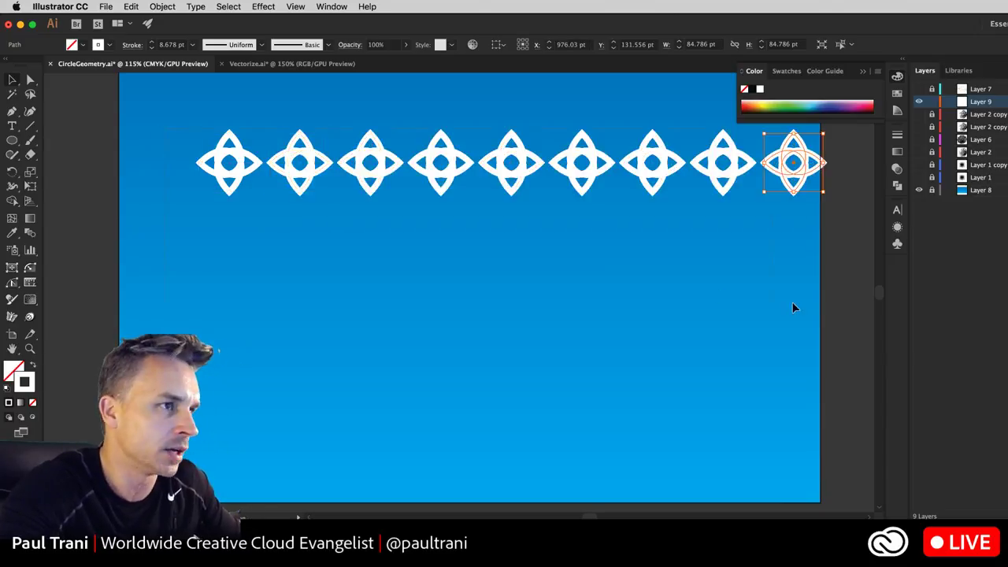
{"action": "key", "text": "super+a"}
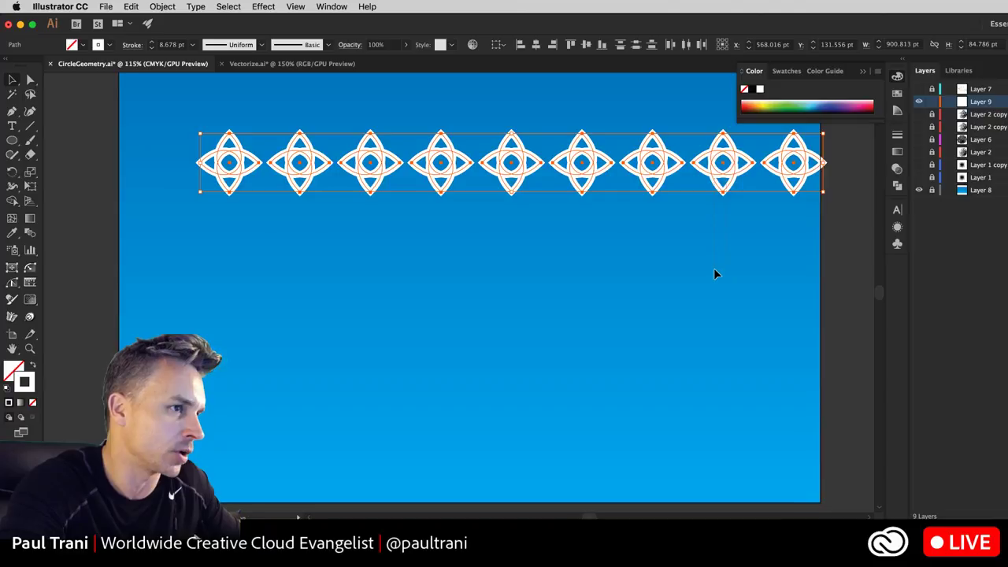
{"action": "left_click_drag", "start_coordinate": [721, 183], "coordinate": [696, 264]}
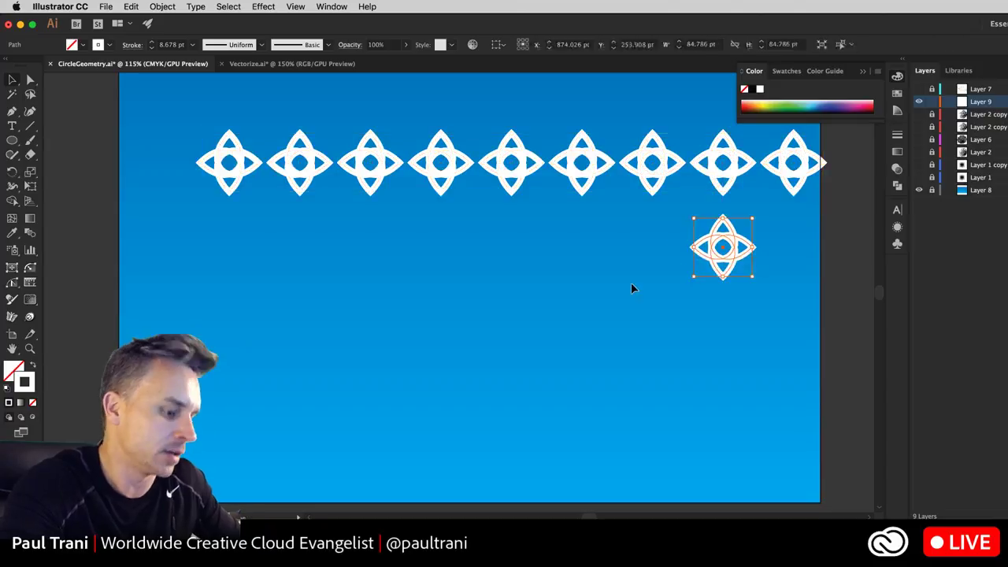
{"action": "key", "text": "super+z"}
Duplicate the row down and to the left, repeating with Cmd+D to build staggered rows.
{"action": "key", "text": "super+a"}
{"action": "scroll", "coordinate": [709, 244], "scroll_direction": "right", "scroll_amount": 3}
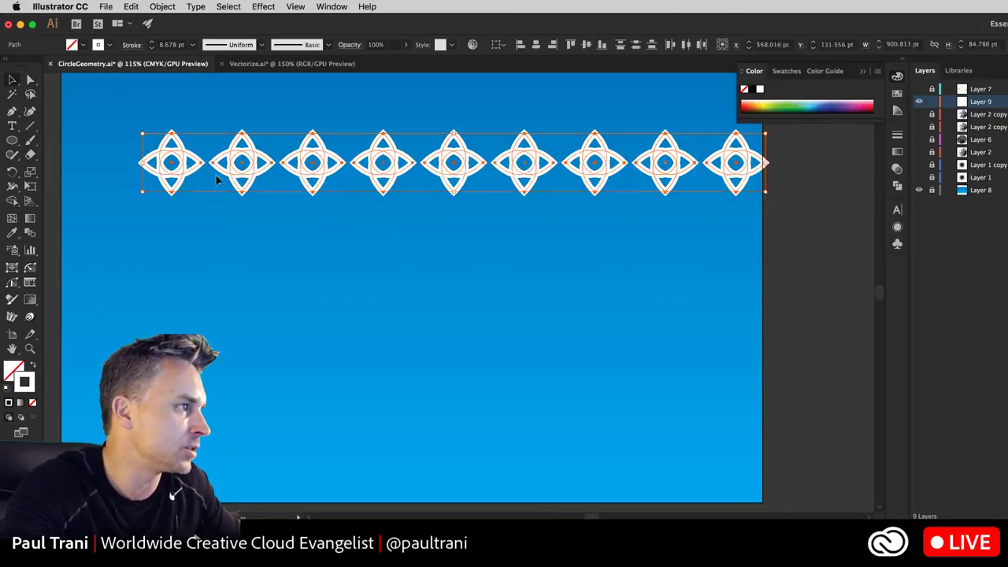
{"action": "left_click_drag", "start_coordinate": [174, 186], "coordinate": [110, 260]}
{"action": "scroll", "coordinate": [206, 186], "scroll_direction": "left", "scroll_amount": 4}
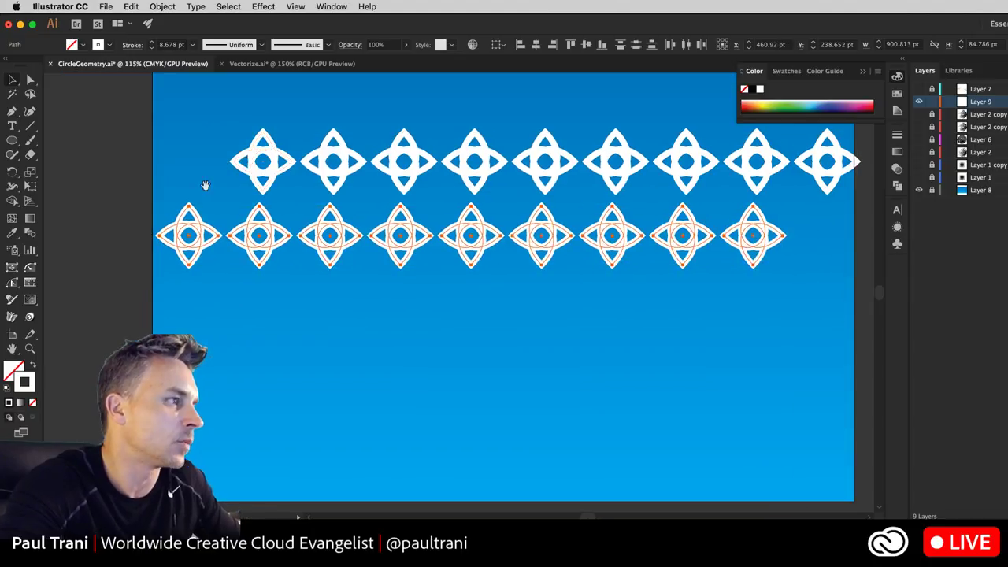
{"action": "key", "text": "super+d"}
{"action": "key", "text": "super+d"}
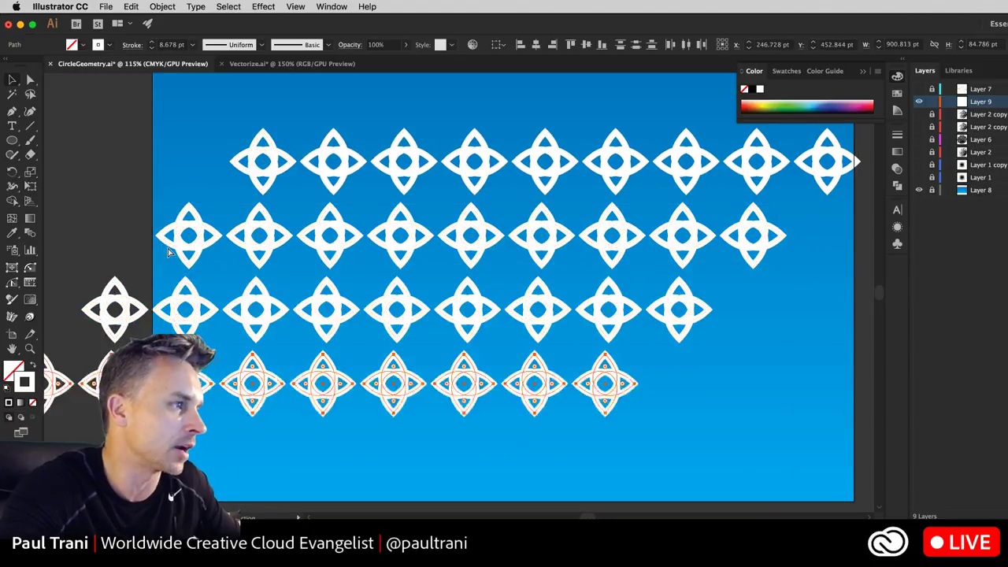
{"action": "key", "text": "super+d"}
Move all rows up and right, shrink the top-left emblem to about 50 pt, and select all.
{"action": "key", "text": "super+a"}
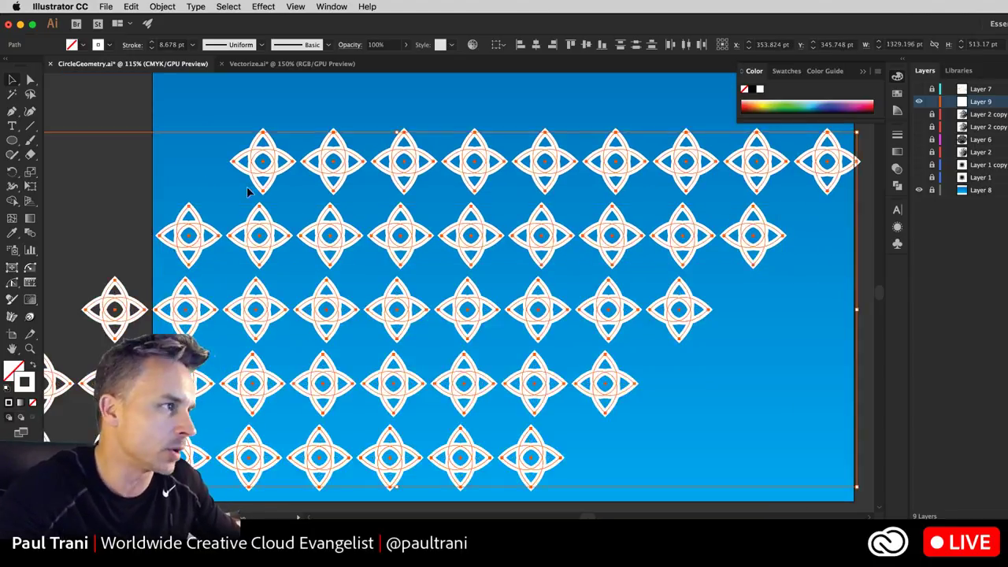
{"action": "left_click_drag", "start_coordinate": [268, 183], "coordinate": [306, 158]}
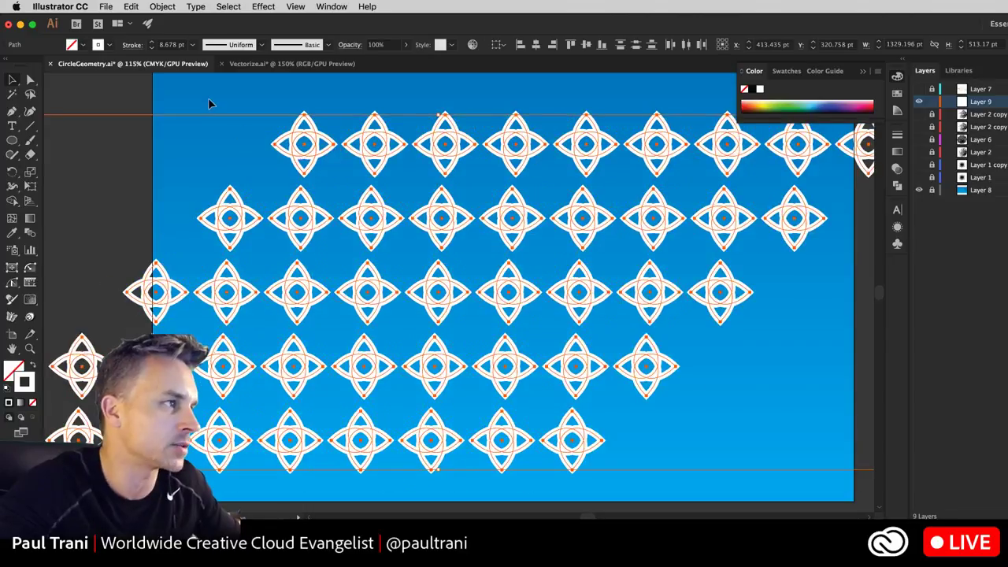
{"action": "left_click", "coordinate": [301, 120]}
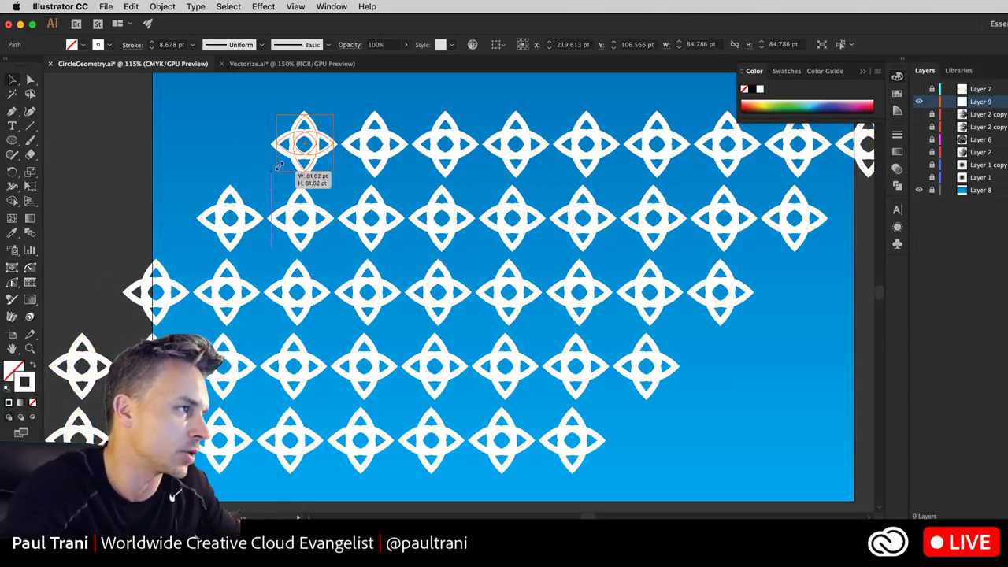
{"action": "key", "text": "Delete"}
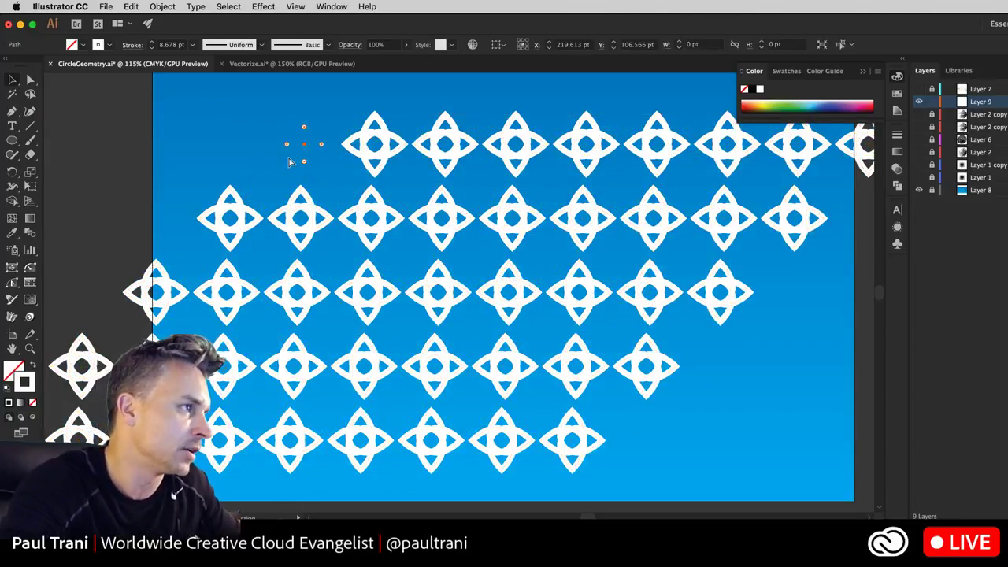
{"action": "key", "text": "super+z"}
{"action": "left_click_drag", "start_coordinate": [274, 173], "coordinate": [285, 164]}
{"action": "left_click", "coordinate": [248, 145]}
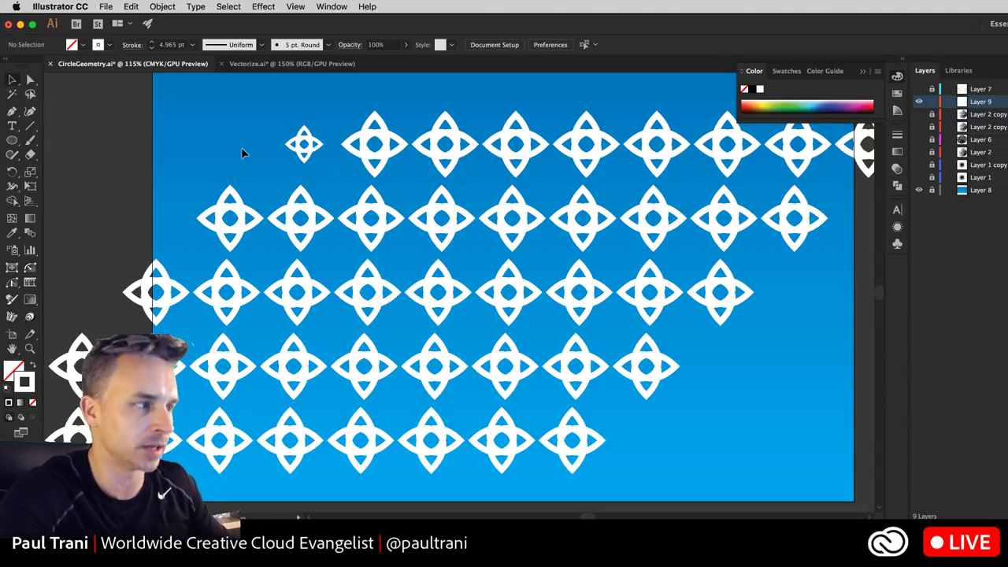
{"action": "key", "text": "super+a"}
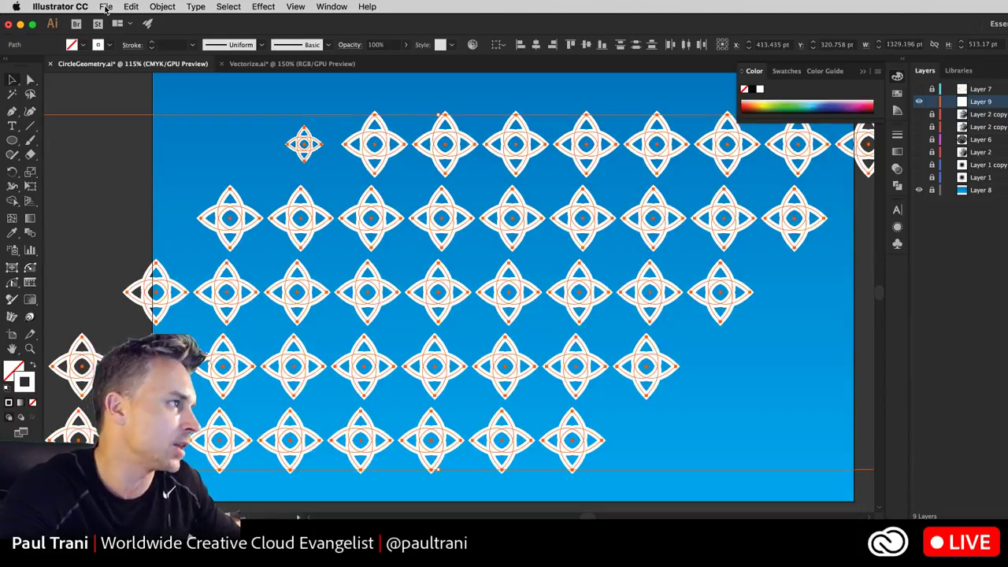
Run the RandResize script on the emblems with a 20% minimum and 150% maximum.
{"action": "left_click", "coordinate": [106, 7]}
{"action": "mouse_move", "coordinate": [157, 244]}
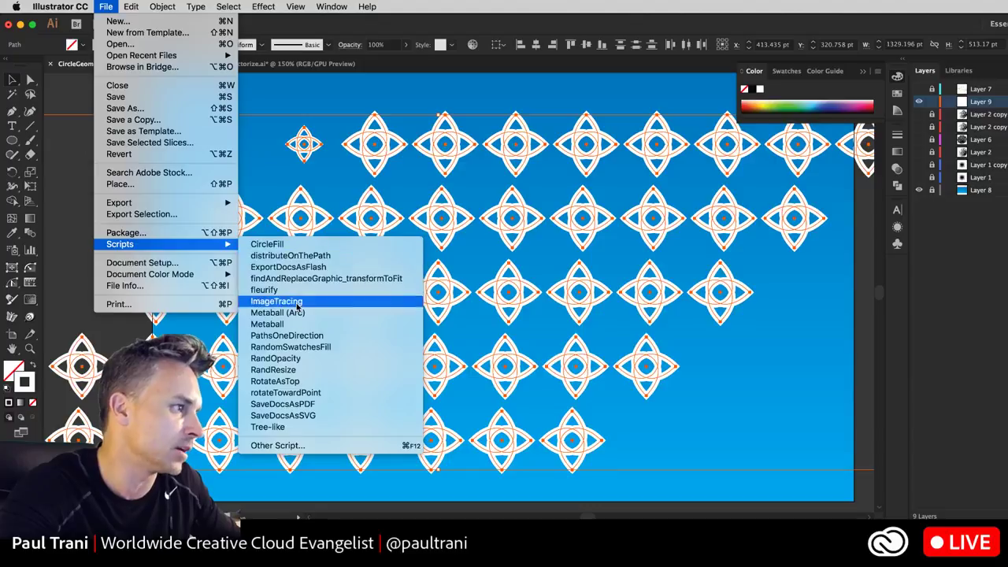
{"action": "left_click", "coordinate": [339, 372]}
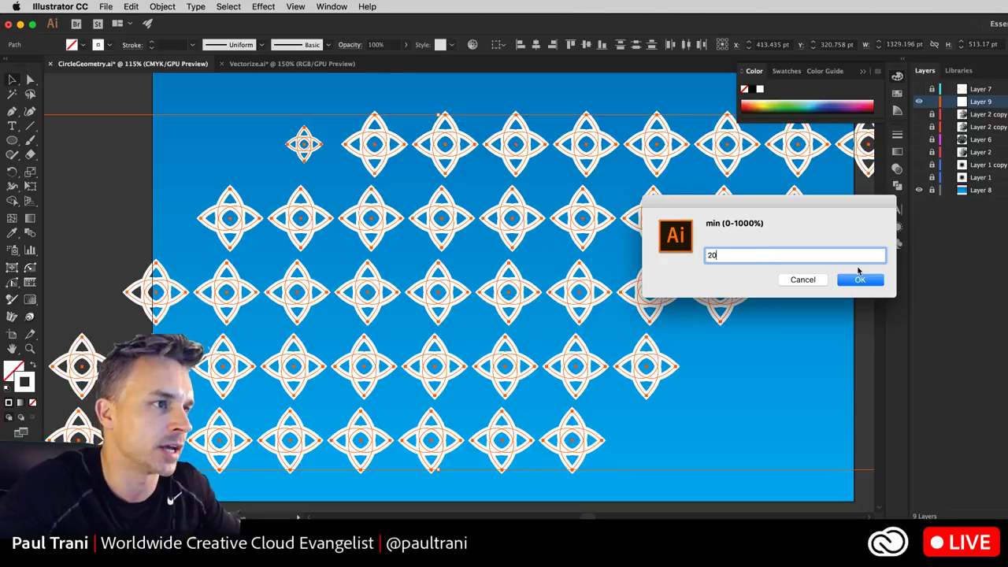
{"action": "left_click", "coordinate": [858, 282]}
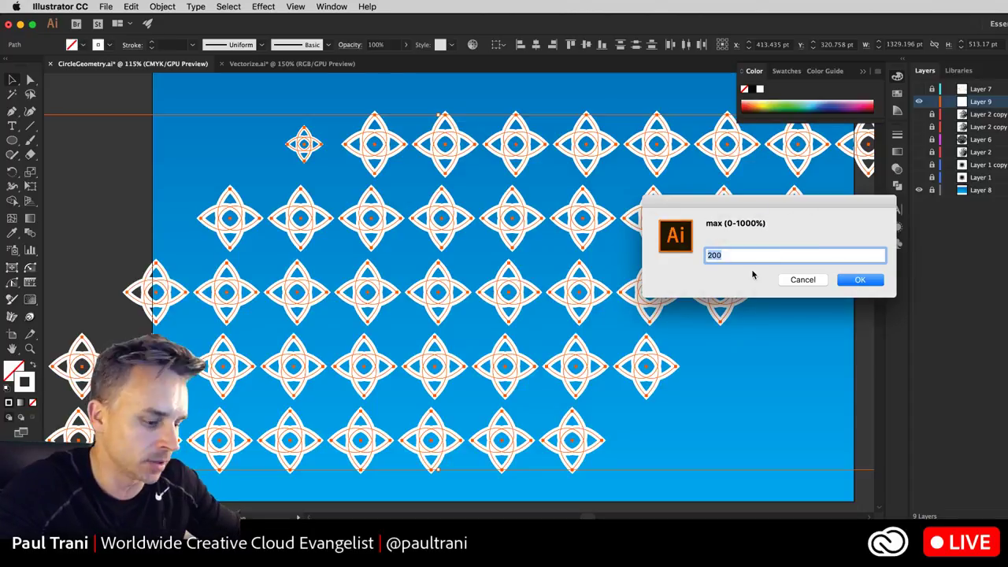
{"action": "type", "text": "150"}
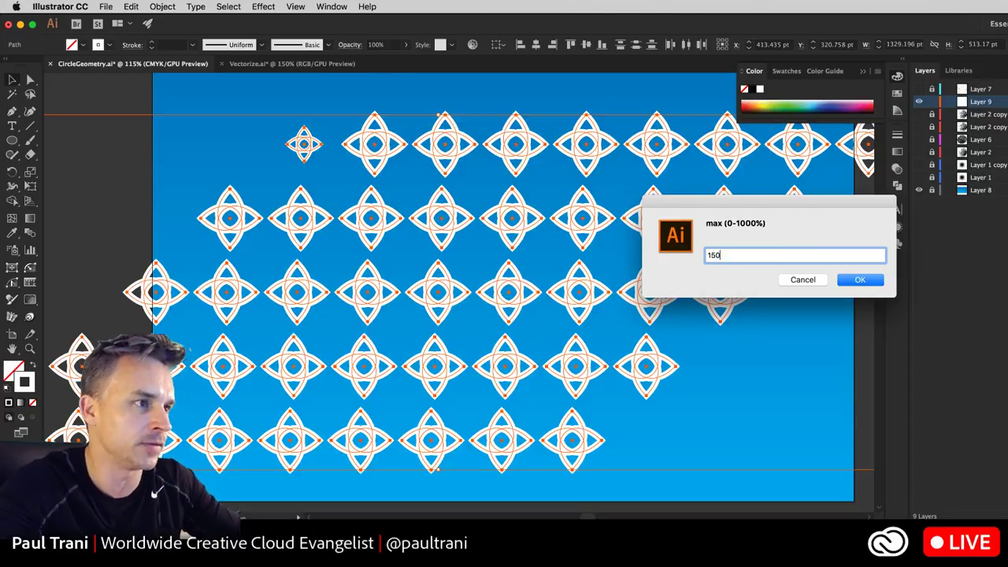
{"action": "key", "text": "Return"}
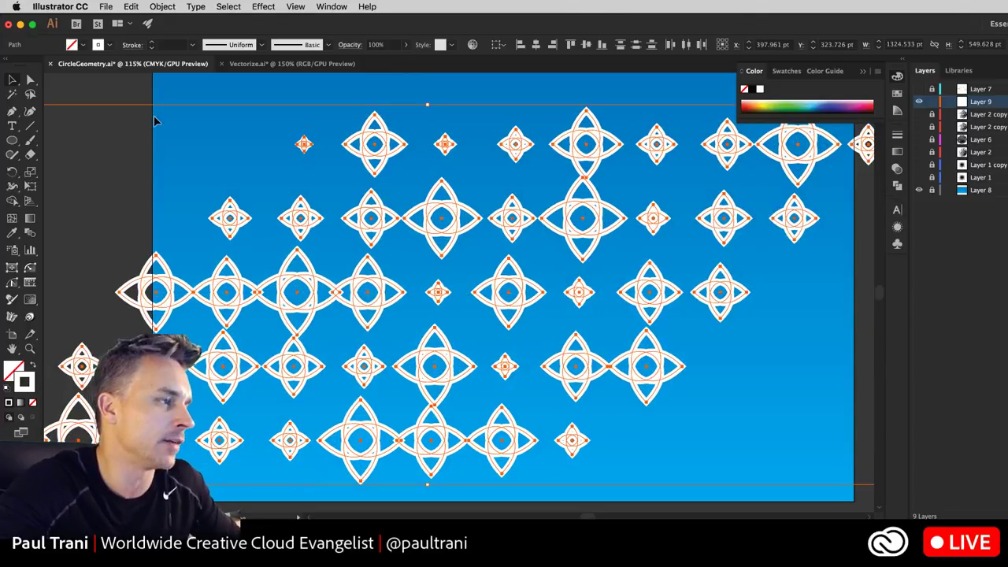
Rerun RandResize with 20 and 150, then select the leftmost star in the third row.
{"action": "left_click", "coordinate": [107, 7]}
{"action": "mouse_move", "coordinate": [120, 244]}
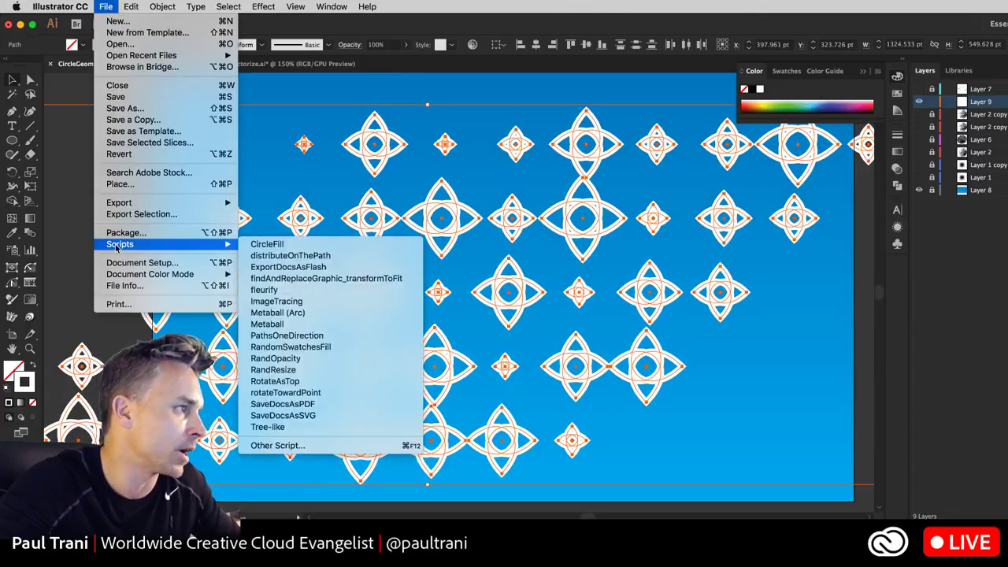
{"action": "left_click", "coordinate": [291, 371]}
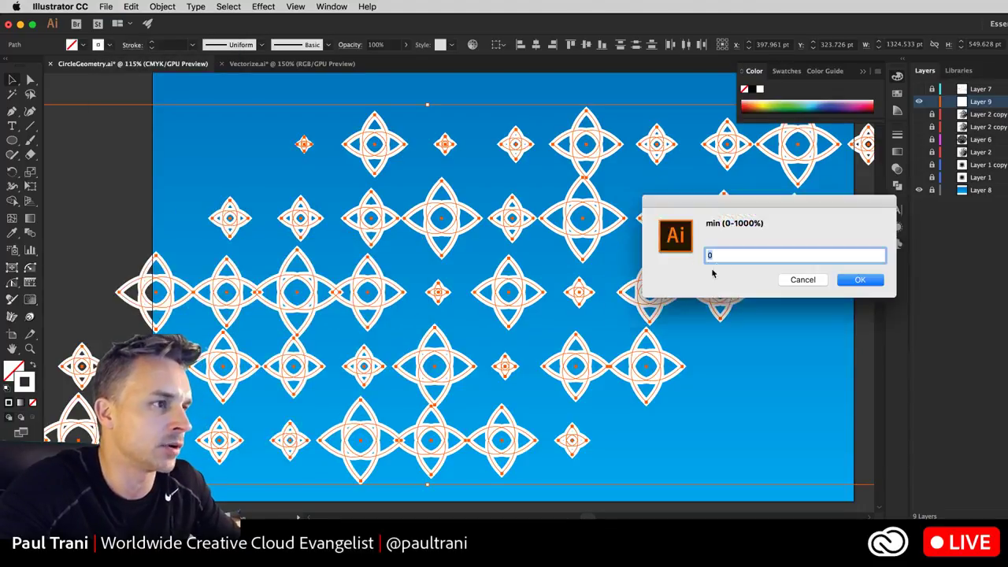
{"action": "type", "text": "20"}
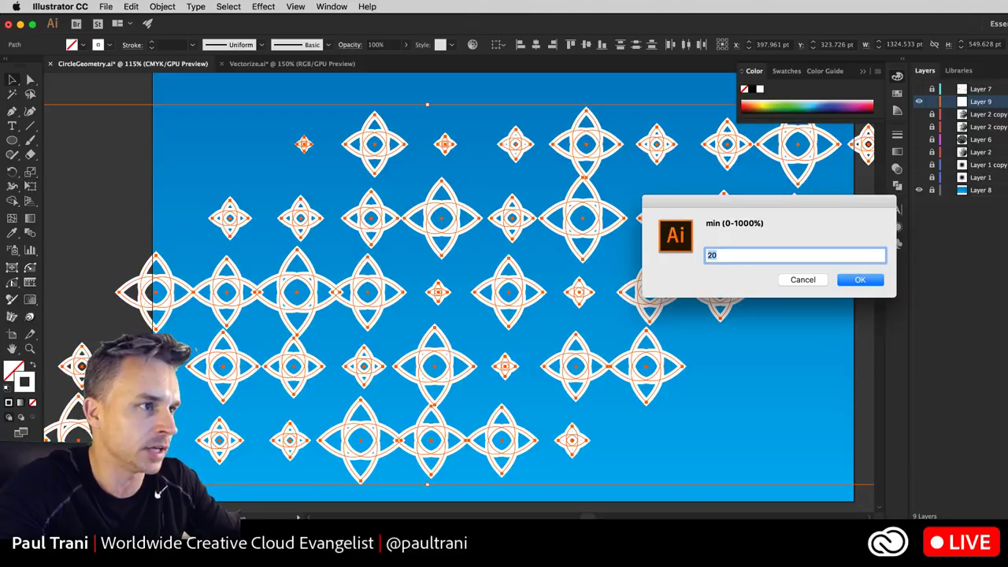
{"action": "left_click", "coordinate": [860, 281]}
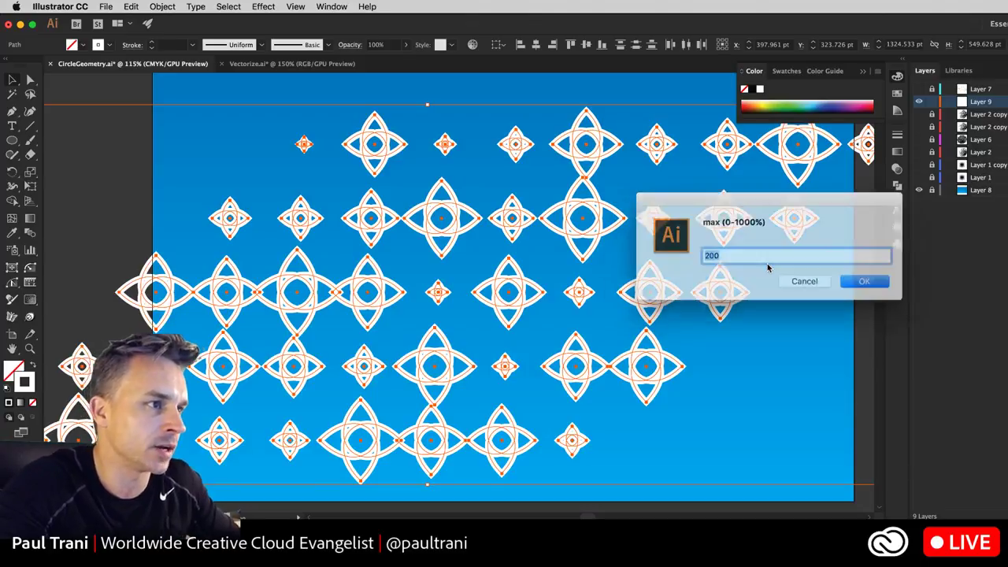
{"action": "type", "text": "1"}
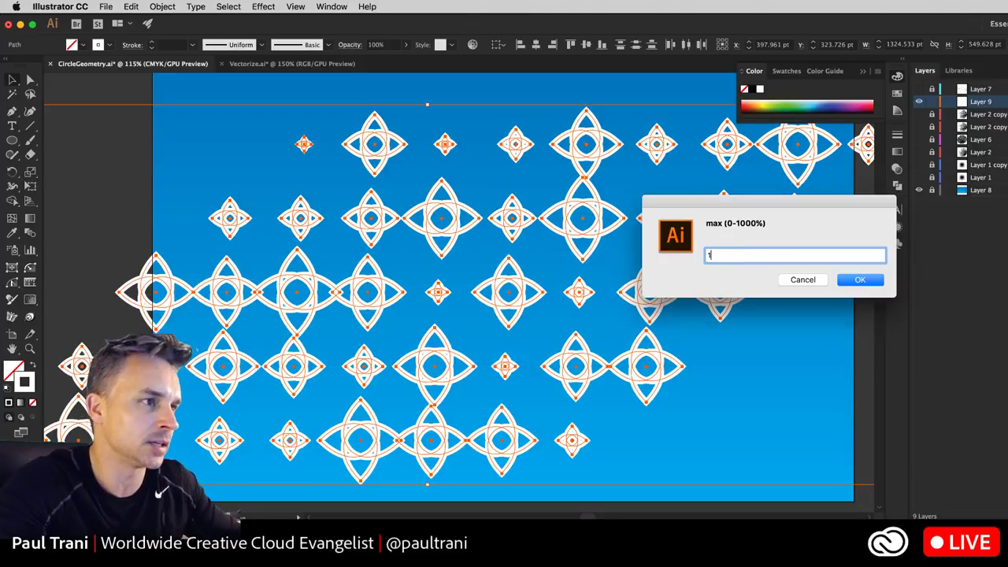
{"action": "type", "text": "5"}
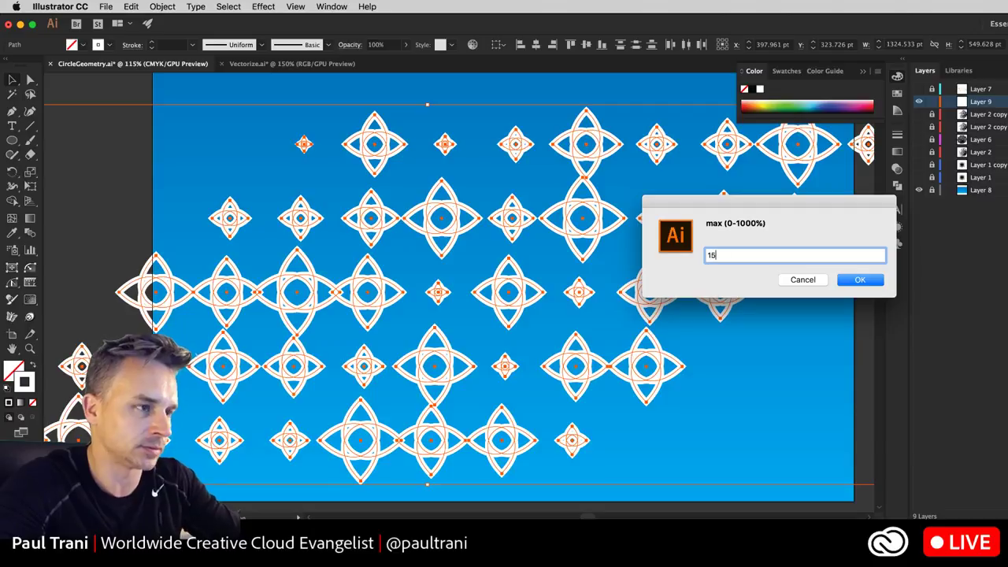
{"action": "type", "text": "0"}
{"action": "key", "text": "Return"}
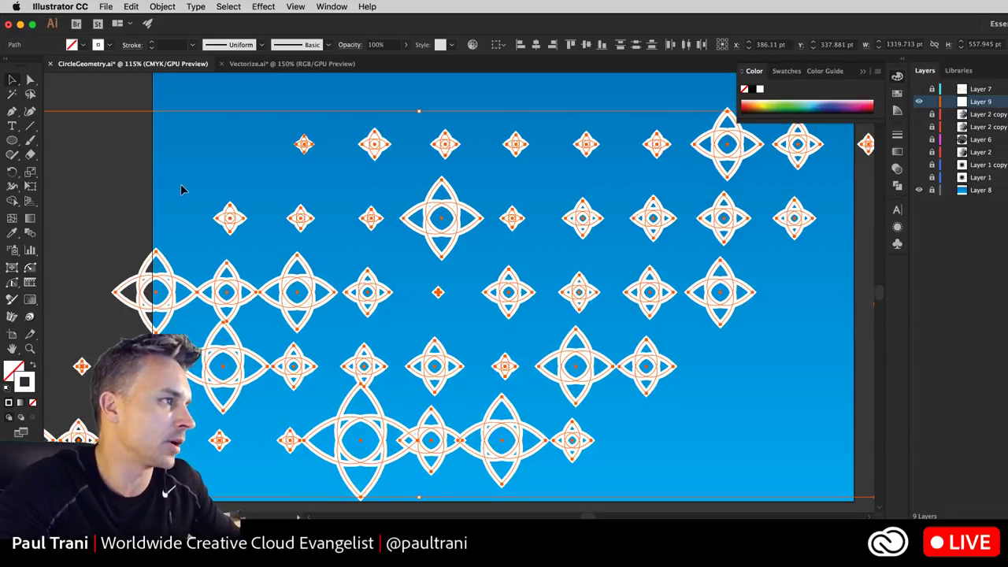
{"action": "left_click", "coordinate": [181, 189]}
Move the large leftmost star to the top-left corner and shift the next third-row star left.
{"action": "left_click", "coordinate": [135, 282]}
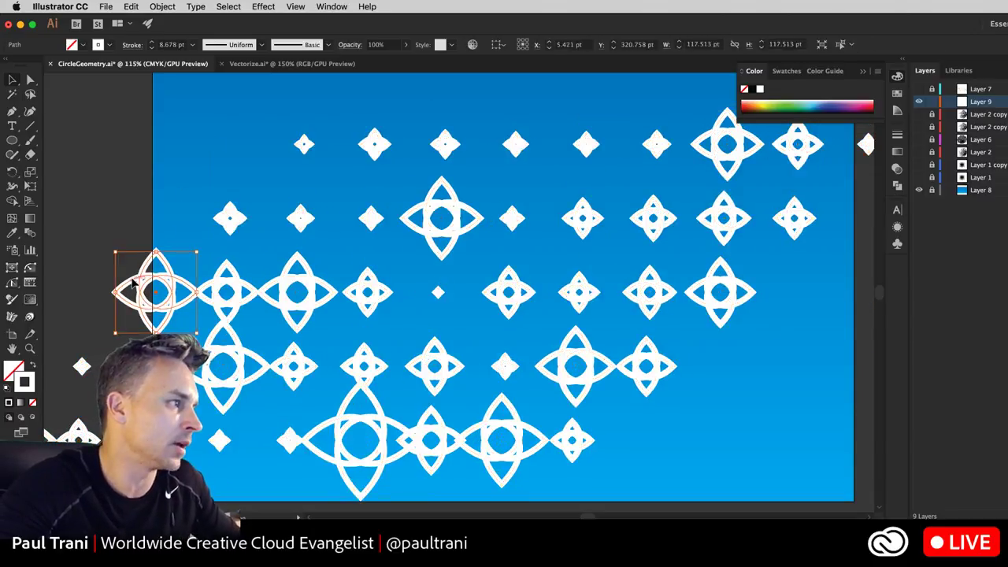
{"action": "left_click_drag", "start_coordinate": [135, 282], "coordinate": [196, 156]}
{"action": "left_click_drag", "start_coordinate": [222, 290], "coordinate": [183, 273]}
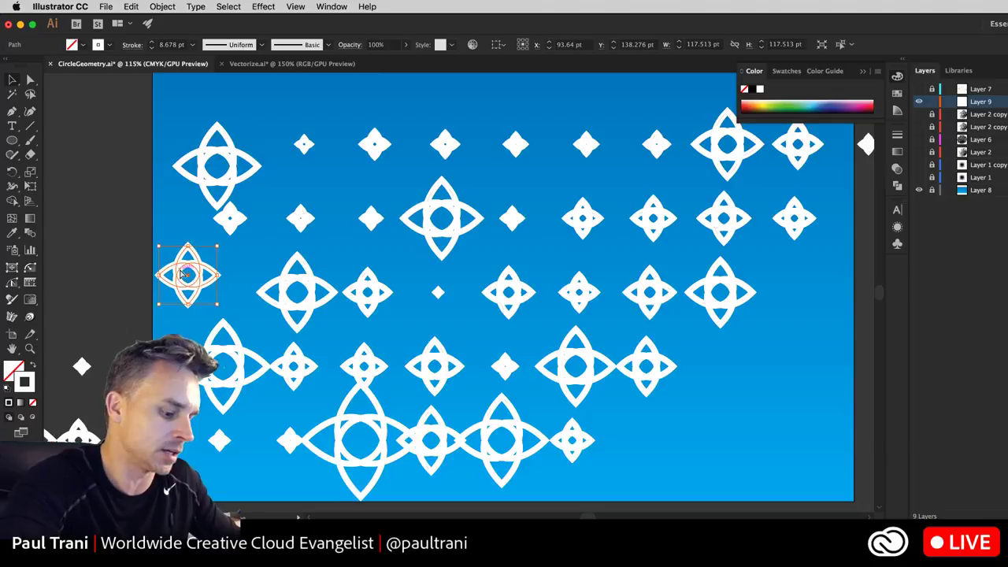
{"action": "key", "text": "super+a"}
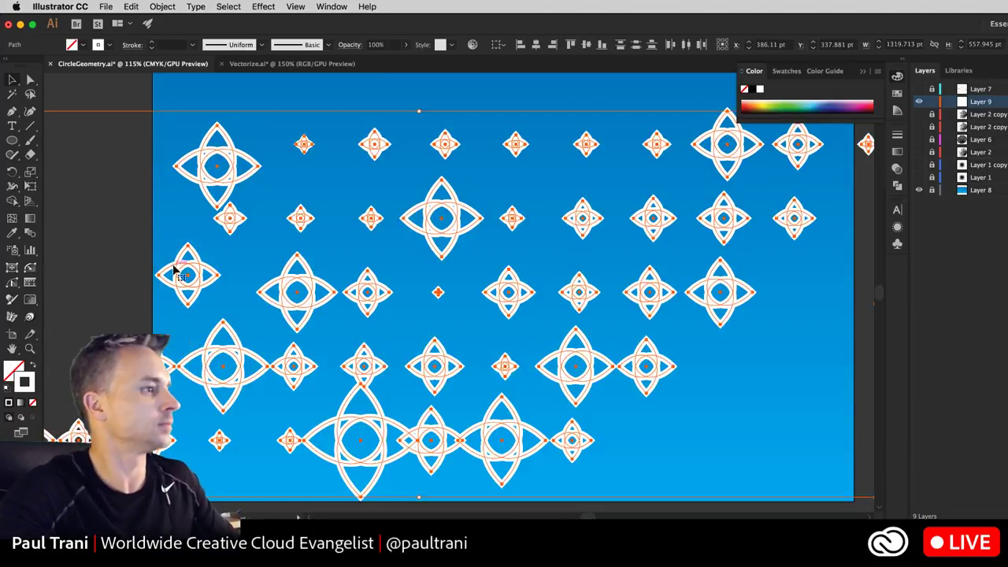
{"action": "key", "text": "super+shift+a"}
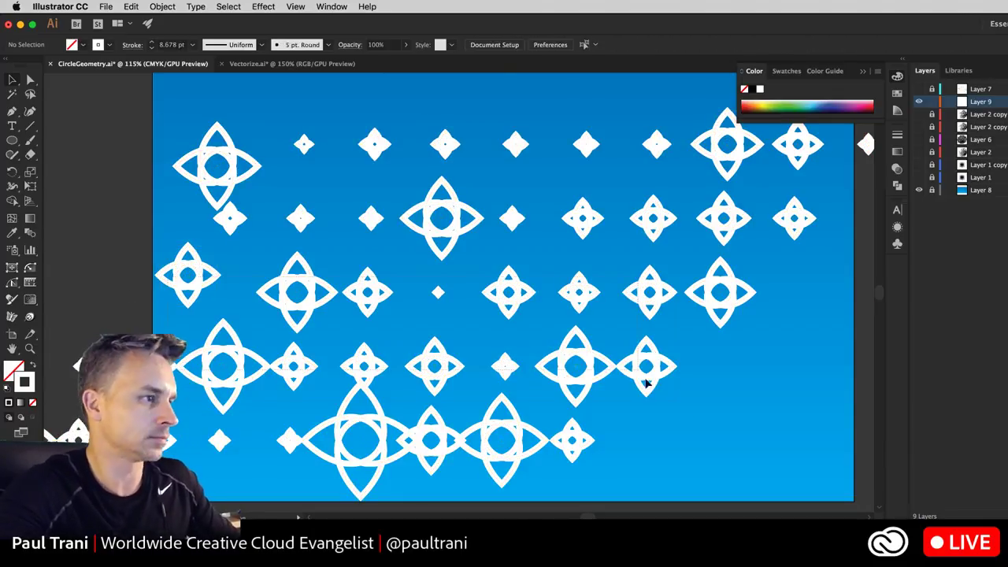
{"action": "left_click_drag", "start_coordinate": [767, 435], "coordinate": [335, 107]}
{"action": "key", "text": "super+shift+a"}
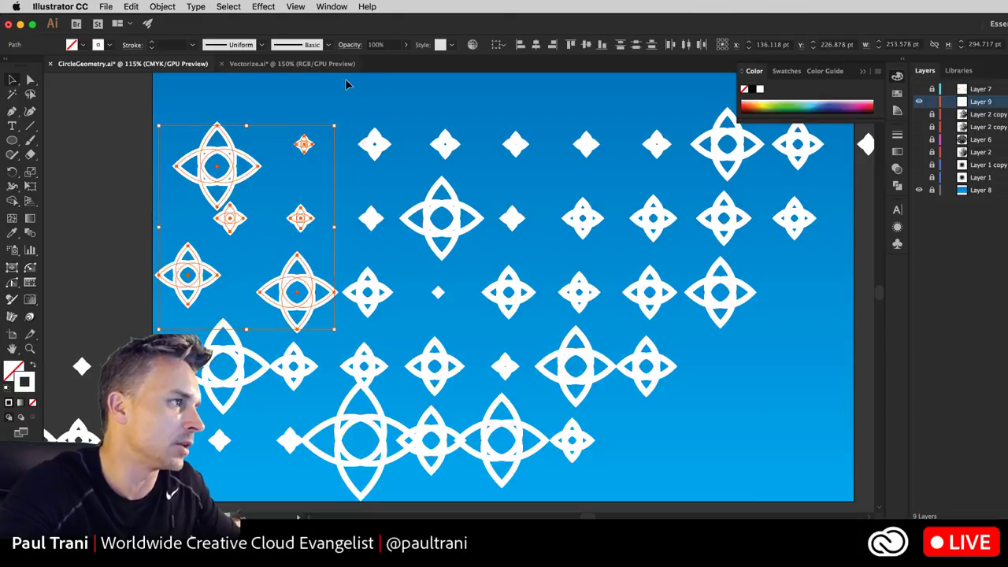
{"action": "key", "text": "super+shift+a"}
Drag several smaller stars into empty gaps along the top edge and lower right.
{"action": "left_click_drag", "start_coordinate": [368, 144], "coordinate": [336, 101]}
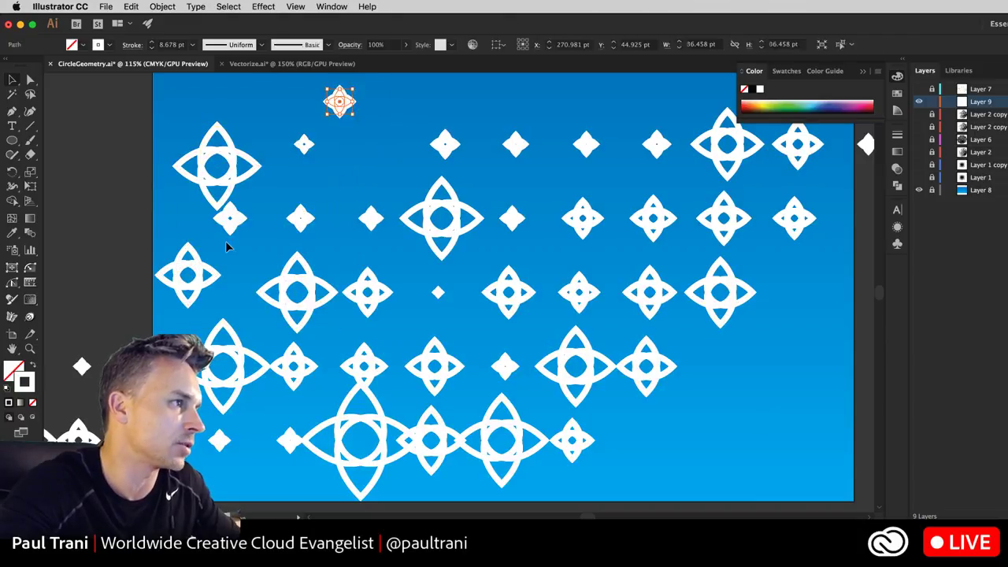
{"action": "left_click_drag", "start_coordinate": [194, 270], "coordinate": [383, 137]}
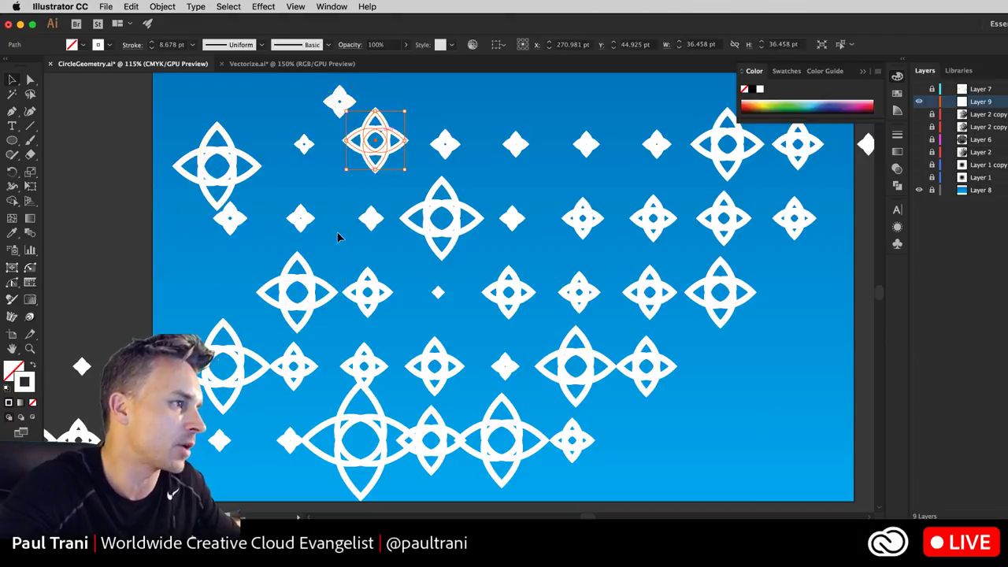
{"action": "left_click_drag", "start_coordinate": [359, 282], "coordinate": [379, 323]}
{"action": "left_click_drag", "start_coordinate": [509, 295], "coordinate": [713, 441]}
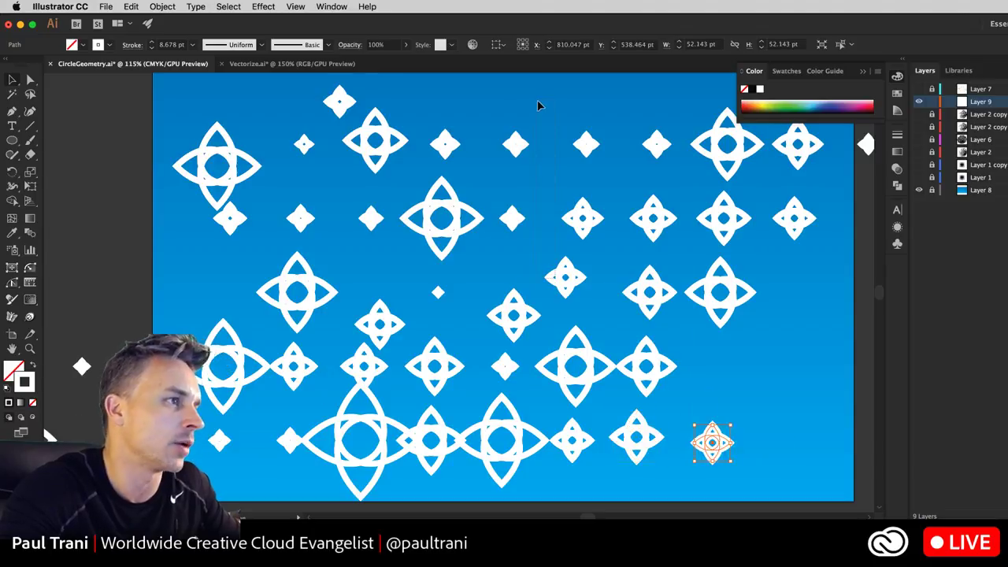
{"action": "left_click", "coordinate": [561, 277]}
{"action": "left_click_drag", "start_coordinate": [556, 275], "coordinate": [544, 104]}
Select all the artwork and run RandResize on it once more.
{"action": "key", "text": "super+a"}
{"action": "left_click", "coordinate": [104, 6]}
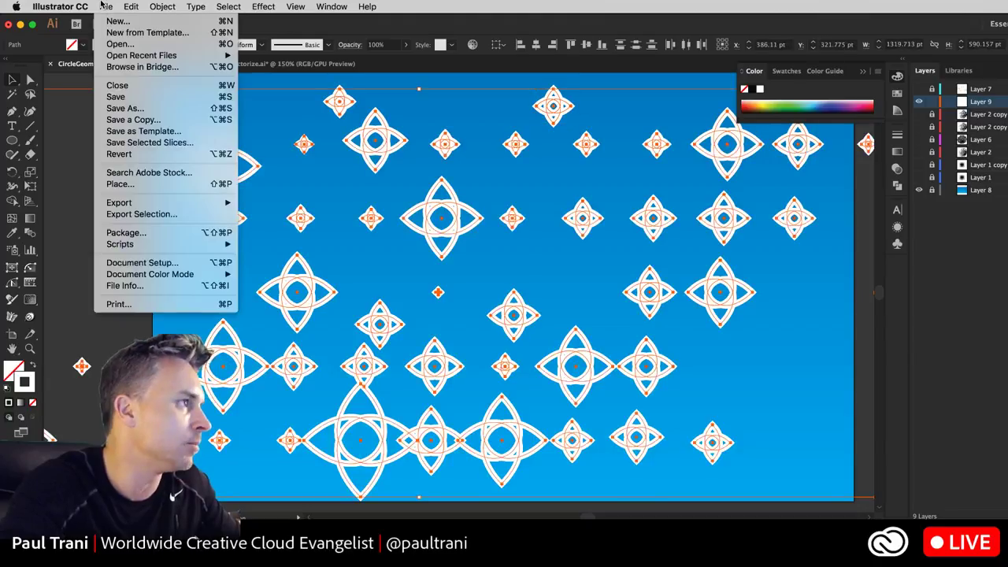
{"action": "mouse_move", "coordinate": [167, 248]}
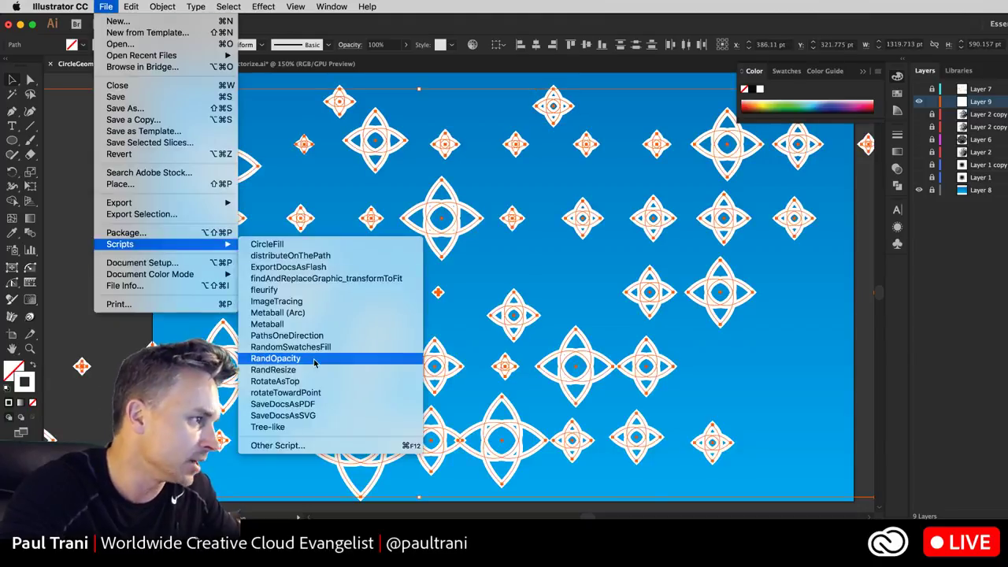
{"action": "left_click", "coordinate": [258, 371]}
Apply RandOpacity to all the artwork with a 20–100% range, then nudge it right.
{"action": "key", "text": "super+a"}
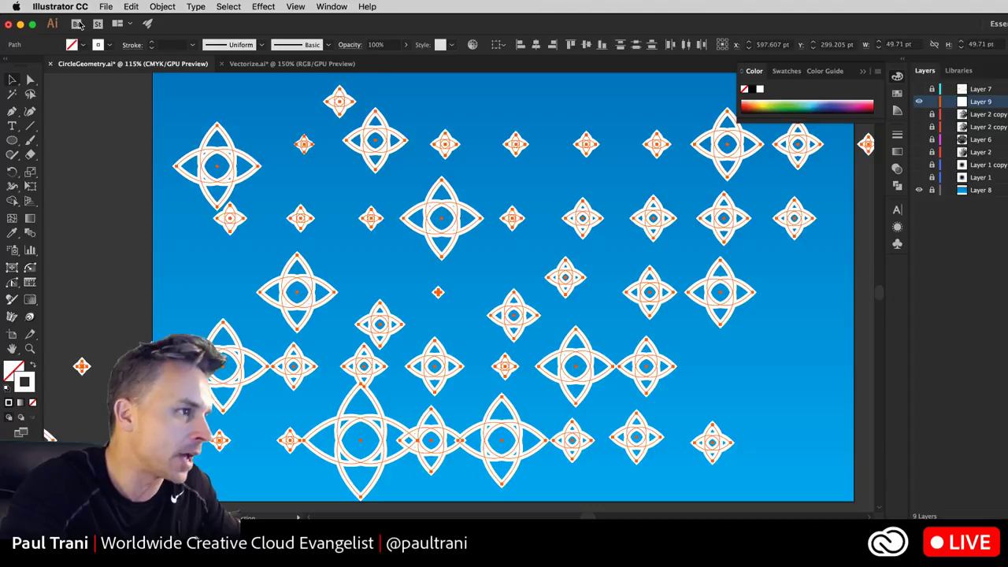
{"action": "left_click", "coordinate": [106, 6]}
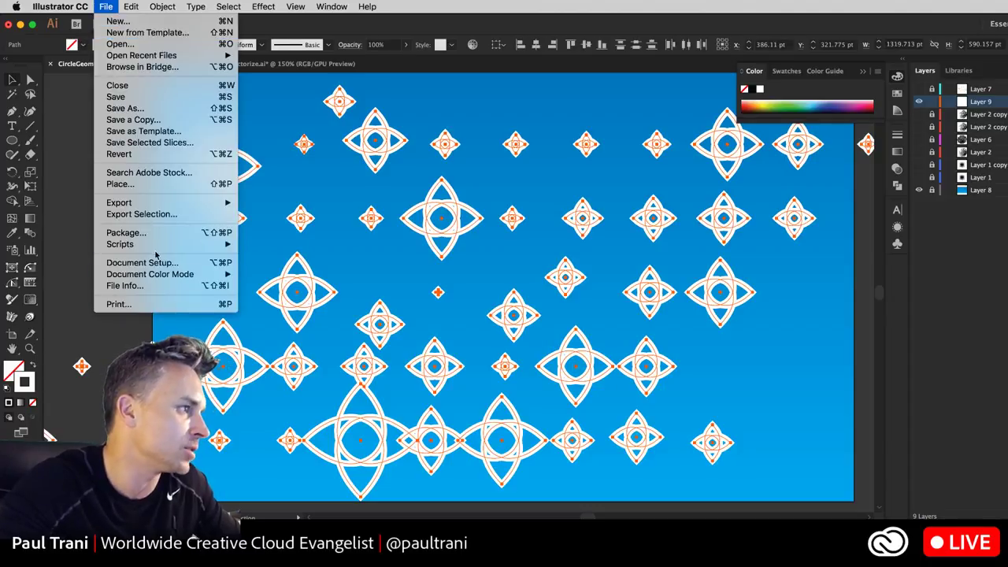
{"action": "mouse_move", "coordinate": [156, 246]}
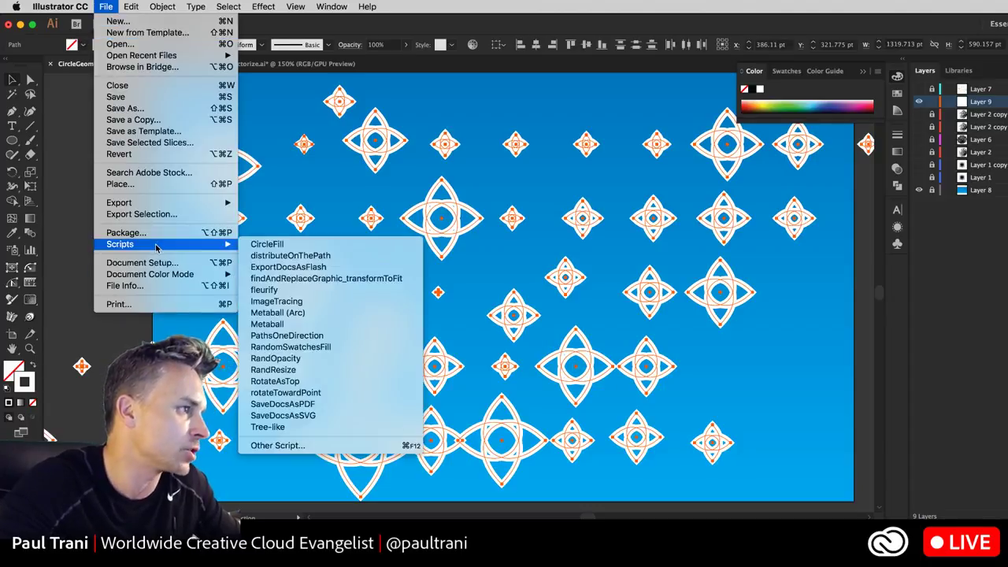
{"action": "left_click", "coordinate": [307, 360]}
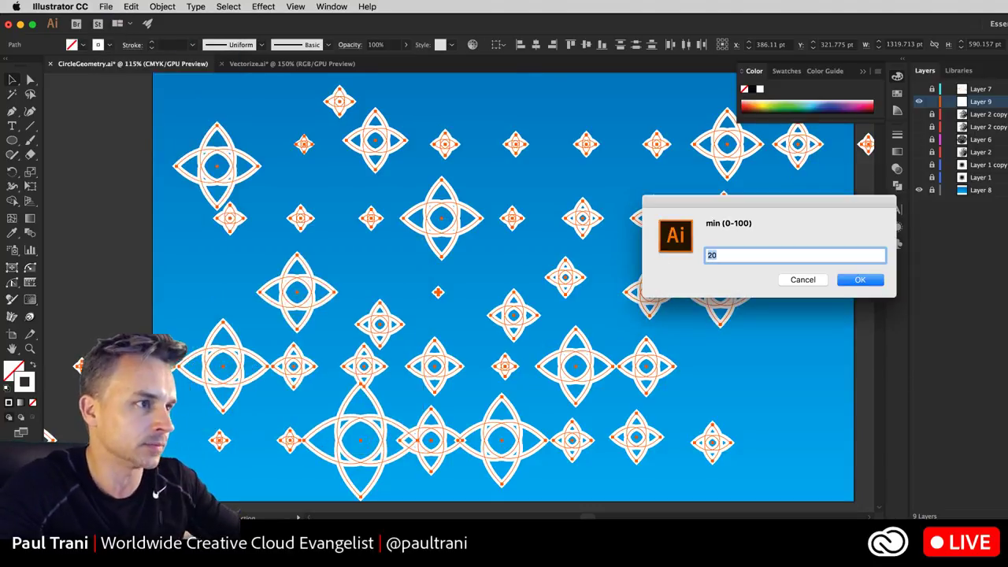
{"action": "left_click", "coordinate": [858, 281]}
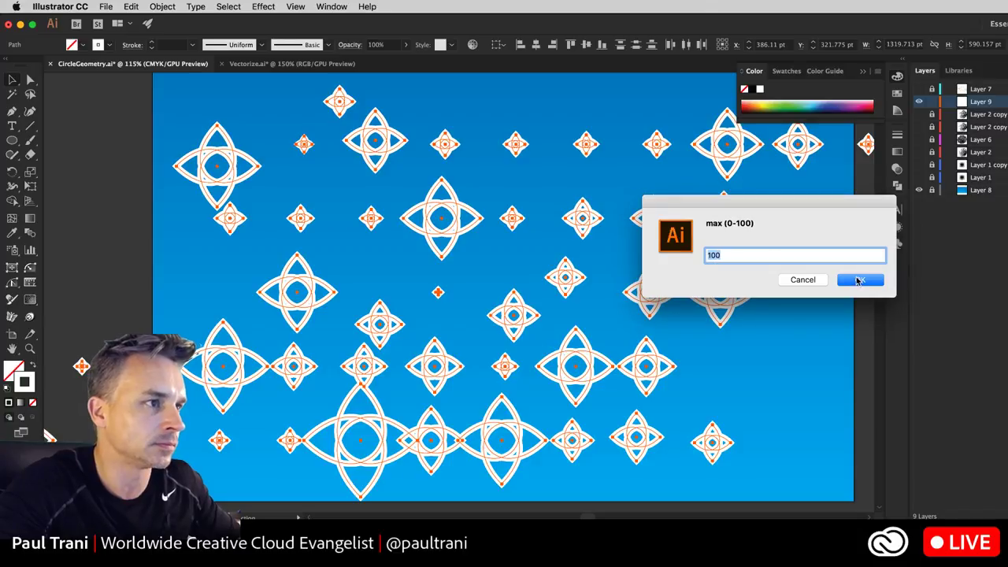
{"action": "key", "text": "Return"}
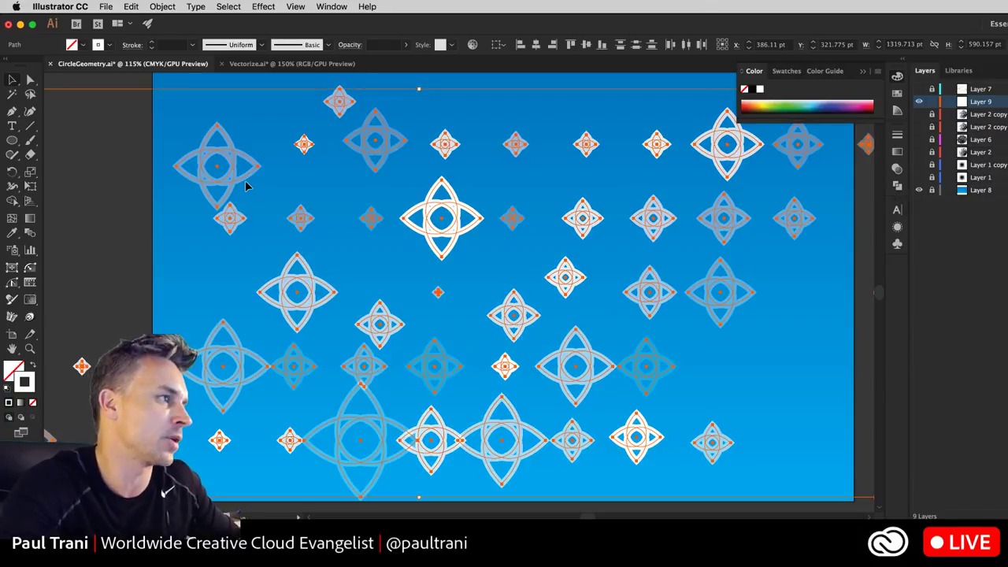
{"action": "left_click_drag", "start_coordinate": [241, 179], "coordinate": [280, 175]}
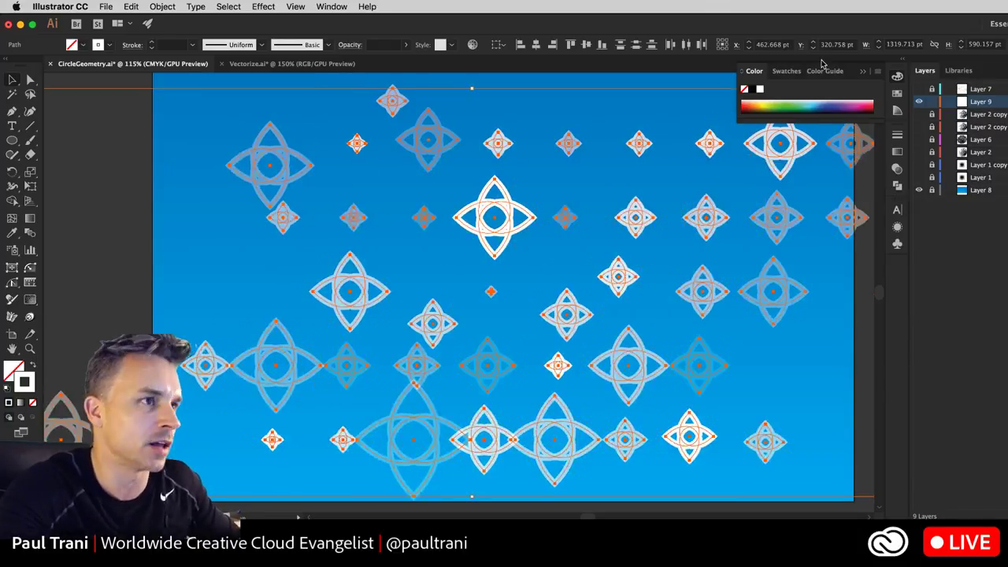
Set the selected stars' stroke to the red swatch from the Swatches panel.
{"action": "left_click", "coordinate": [906, 61]}
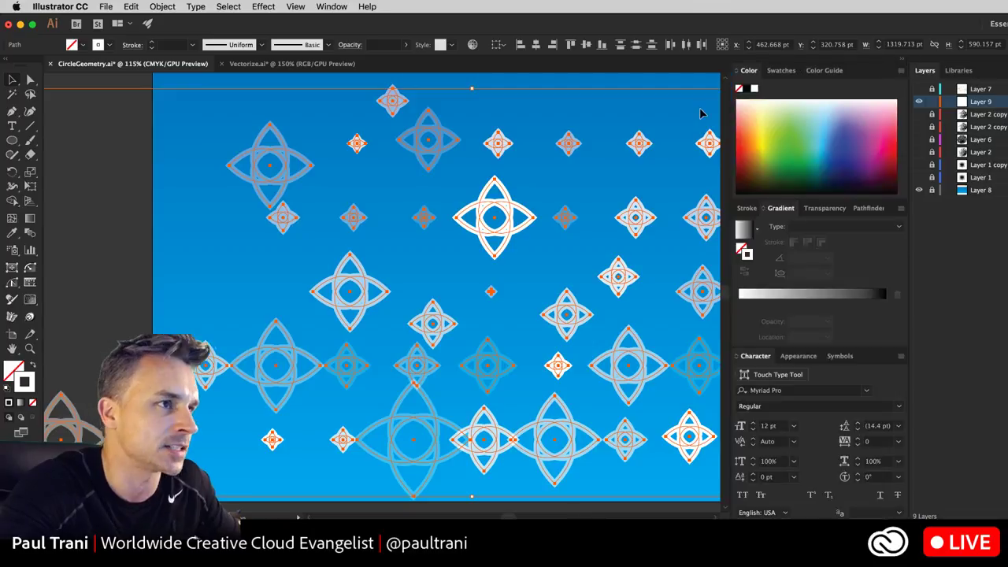
{"action": "left_click", "coordinate": [779, 71]}
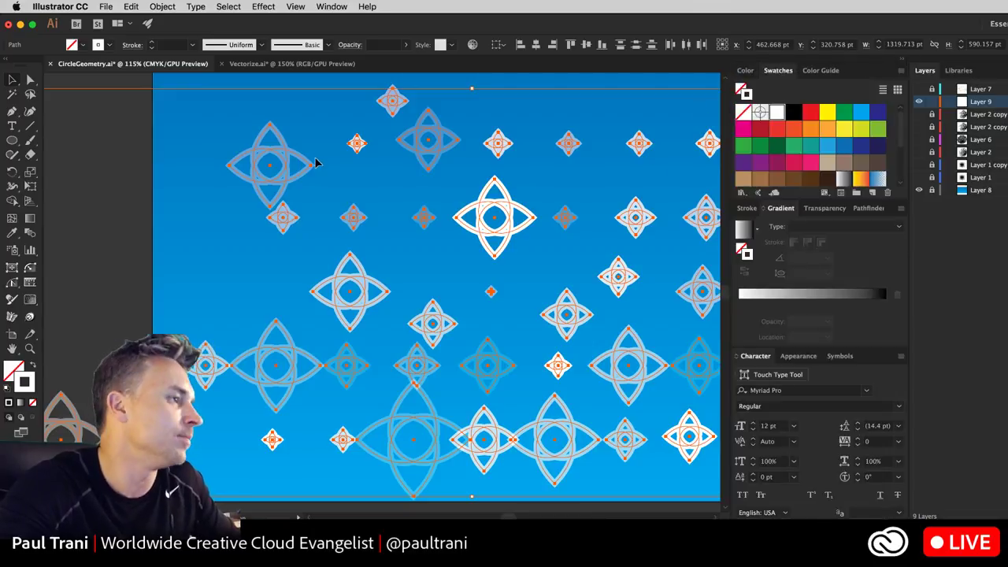
{"action": "left_click", "coordinate": [811, 114]}
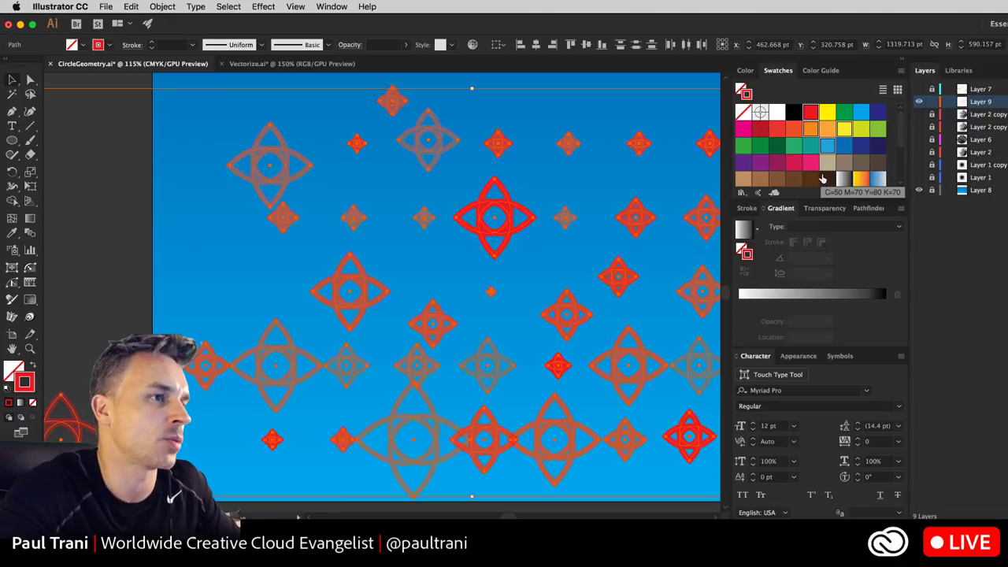
{"action": "left_click", "coordinate": [105, 6]}
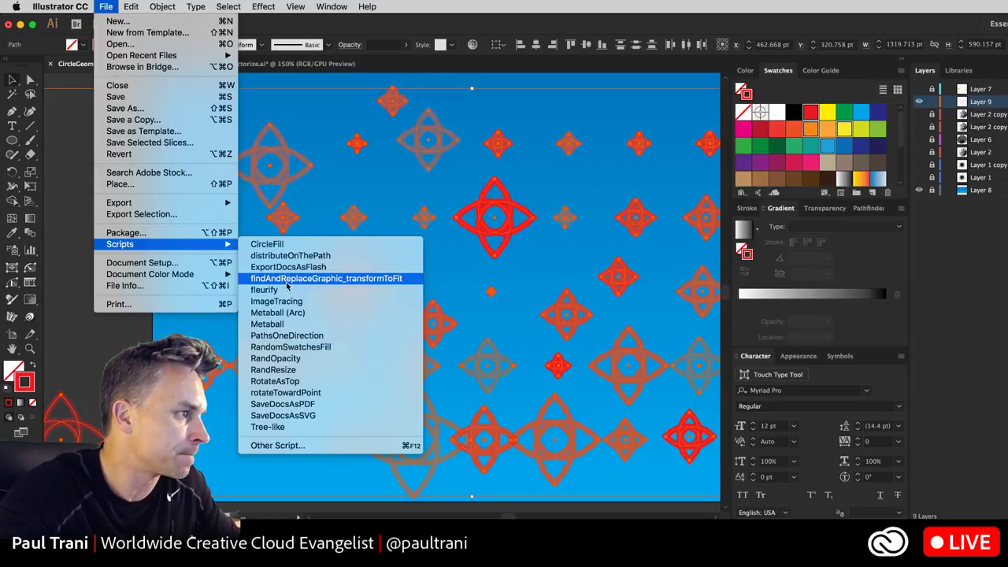
Keep red strokes and fill the stars with random swatch colours using RandomSwatchesFill, then deselect.
{"action": "left_click", "coordinate": [303, 352]}
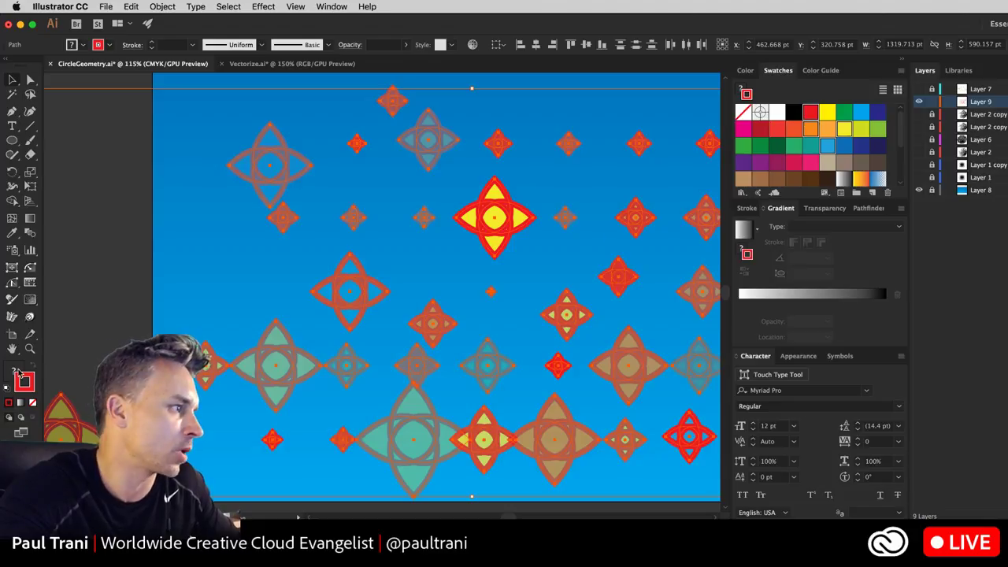
{"action": "left_click", "coordinate": [32, 404]}
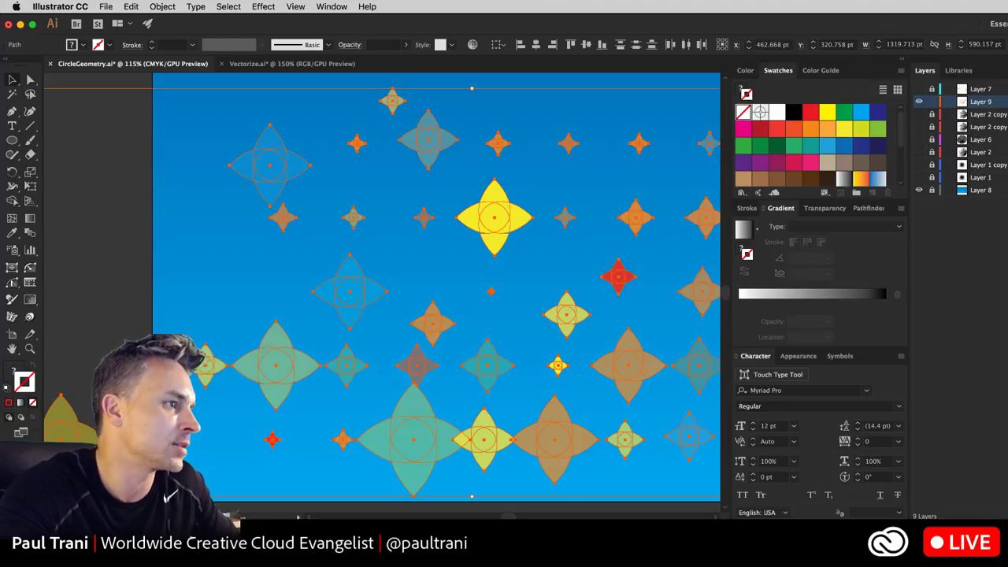
{"action": "scroll", "coordinate": [407, 174], "scroll_direction": "right", "scroll_amount": 5}
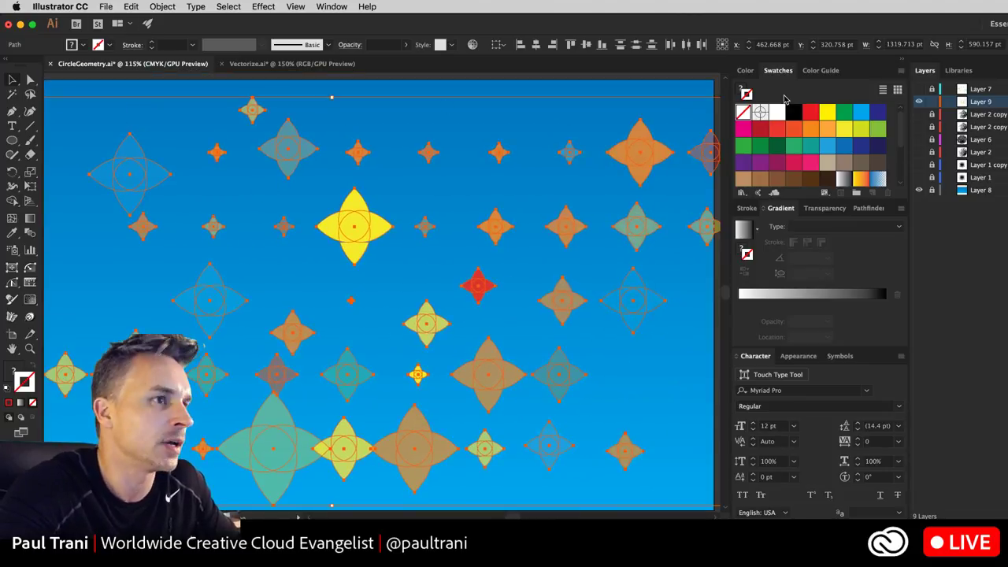
{"action": "left_click", "coordinate": [827, 146]}
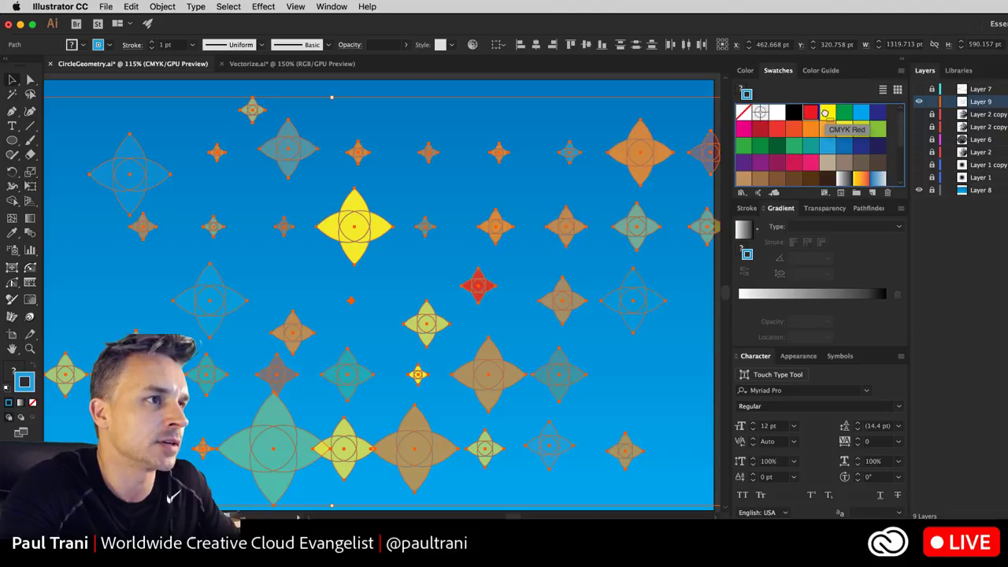
{"action": "left_click", "coordinate": [812, 114]}
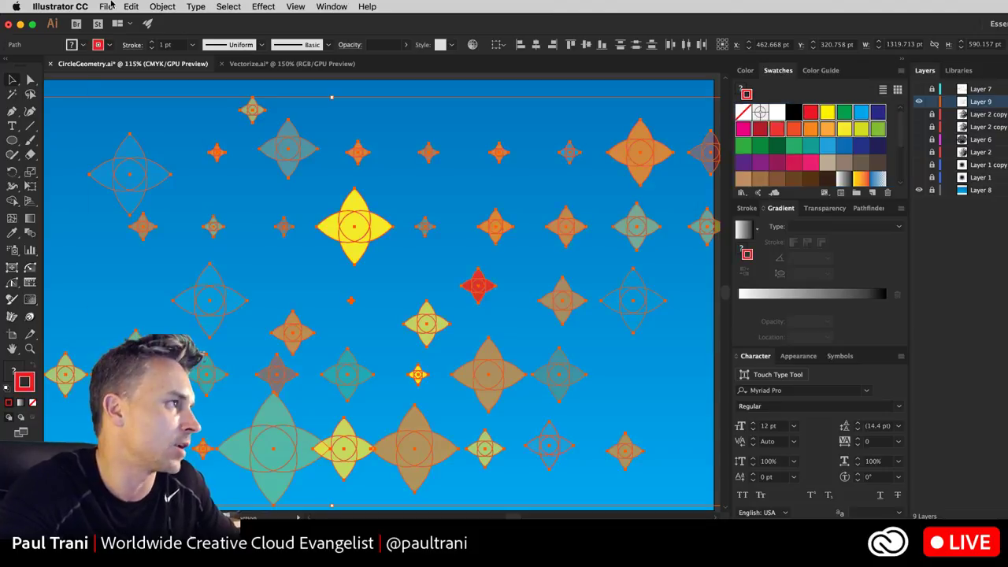
{"action": "left_click", "coordinate": [105, 7]}
{"action": "mouse_move", "coordinate": [110, 245]}
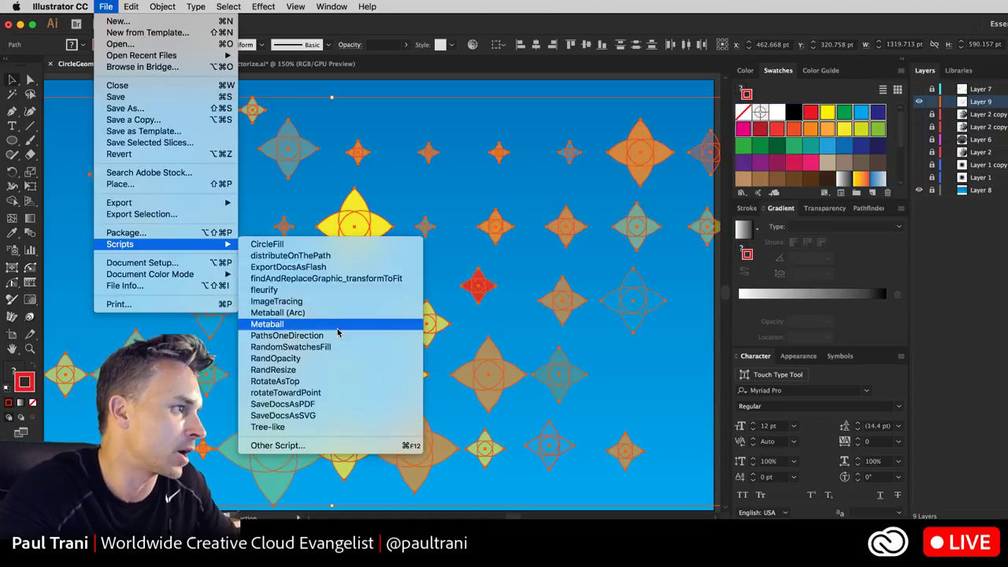
{"action": "left_click", "coordinate": [337, 351]}
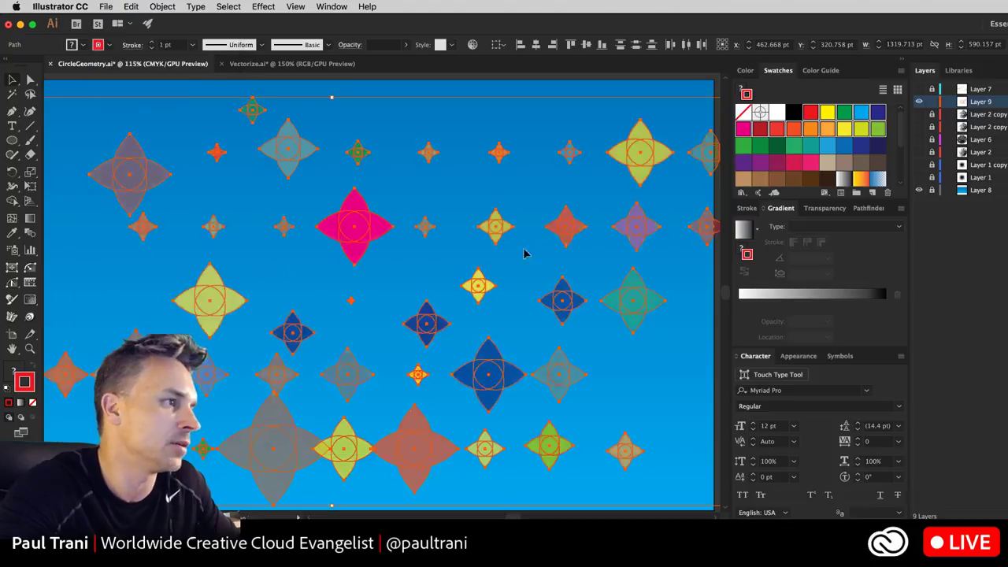
{"action": "left_click", "coordinate": [247, 203]}
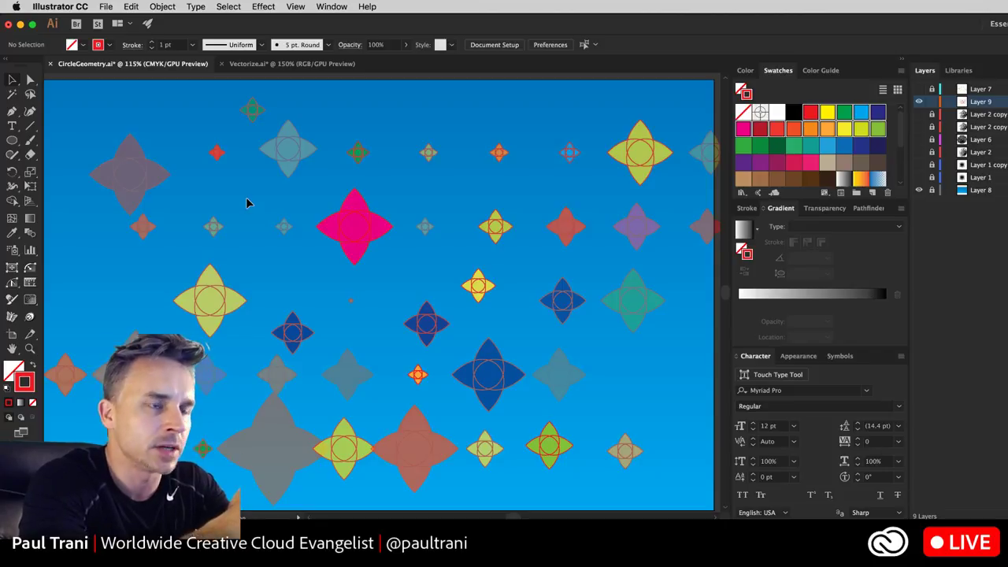
Draw a roughly 430 pt circle over the star grid, thicken its red stroke, and select everything.
{"action": "left_click", "coordinate": [12, 142]}
{"action": "left_click_drag", "start_coordinate": [334, 290], "coordinate": [479, 438]}
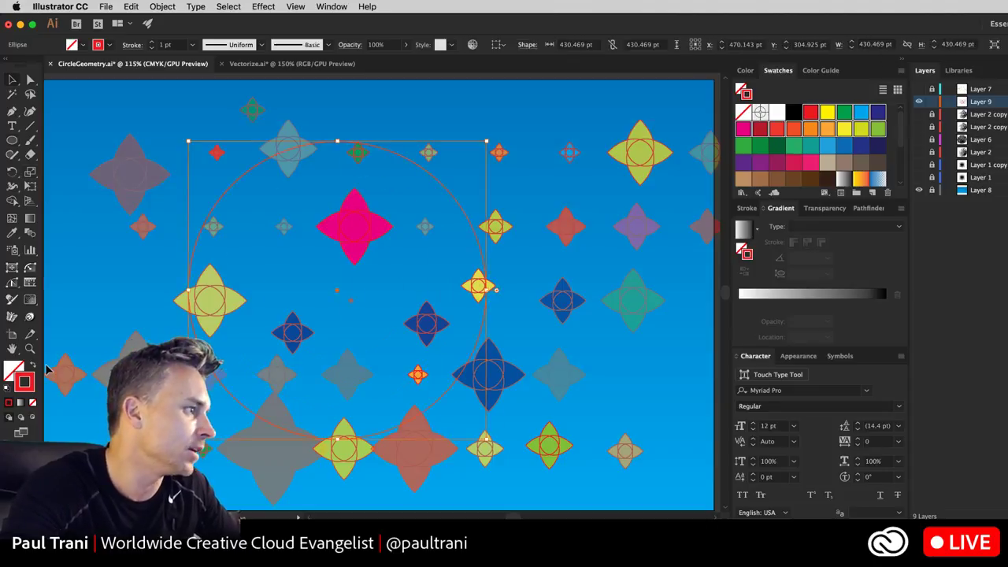
{"action": "left_click", "coordinate": [154, 42]}
{"action": "left_click", "coordinate": [154, 43]}
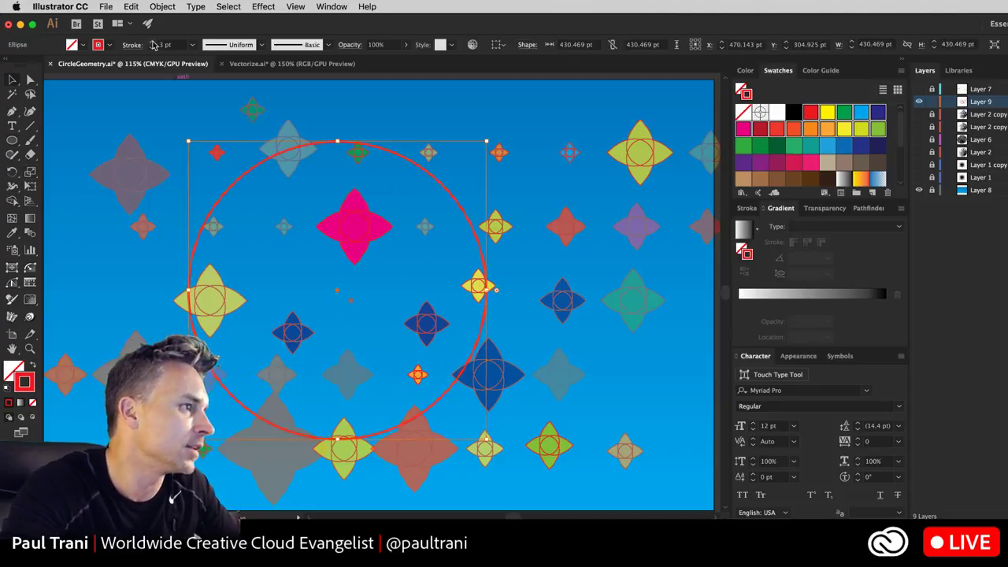
{"action": "left_click", "coordinate": [152, 42]}
{"action": "left_click", "coordinate": [153, 43]}
{"action": "key", "text": "super+a"}
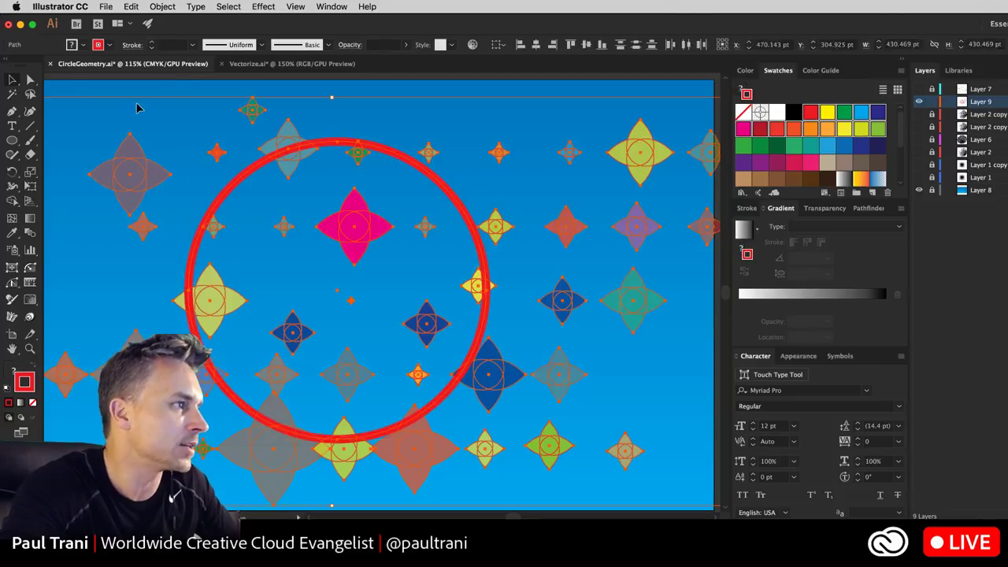
{"action": "left_click", "coordinate": [103, 7]}
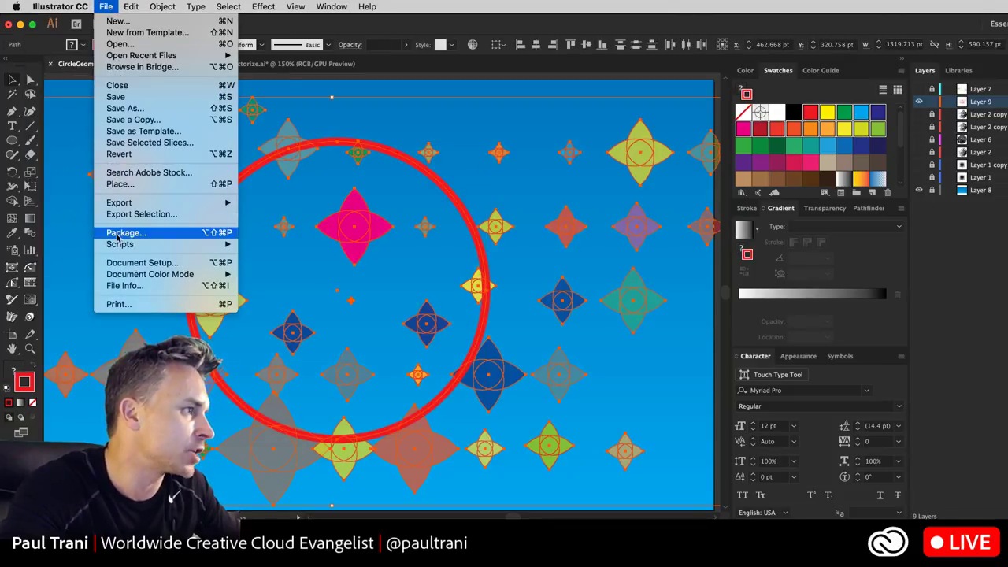
{"action": "mouse_move", "coordinate": [119, 244]}
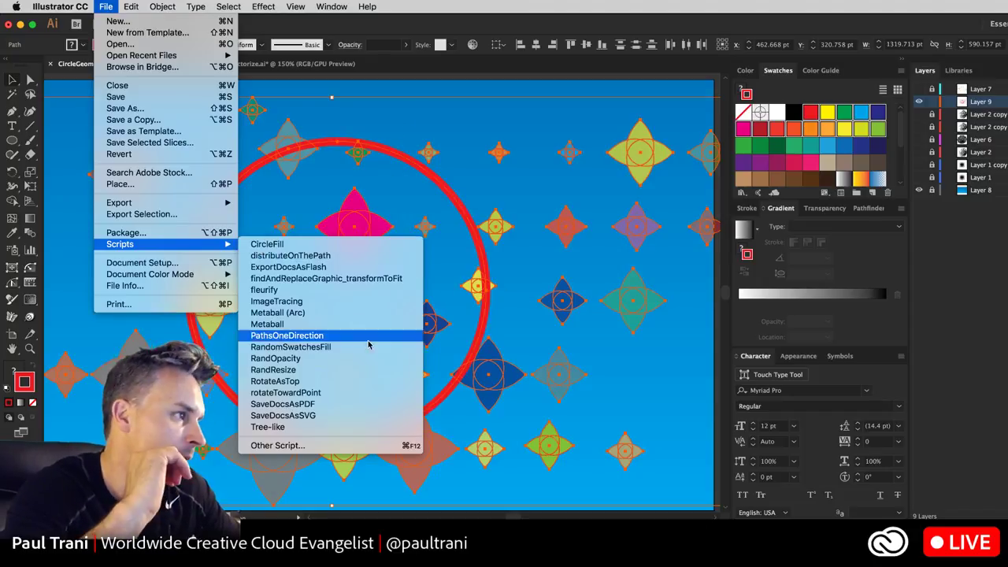
Try distributeOnThePath on the stars, then undo the result to restore the grid.
{"action": "left_click", "coordinate": [310, 256]}
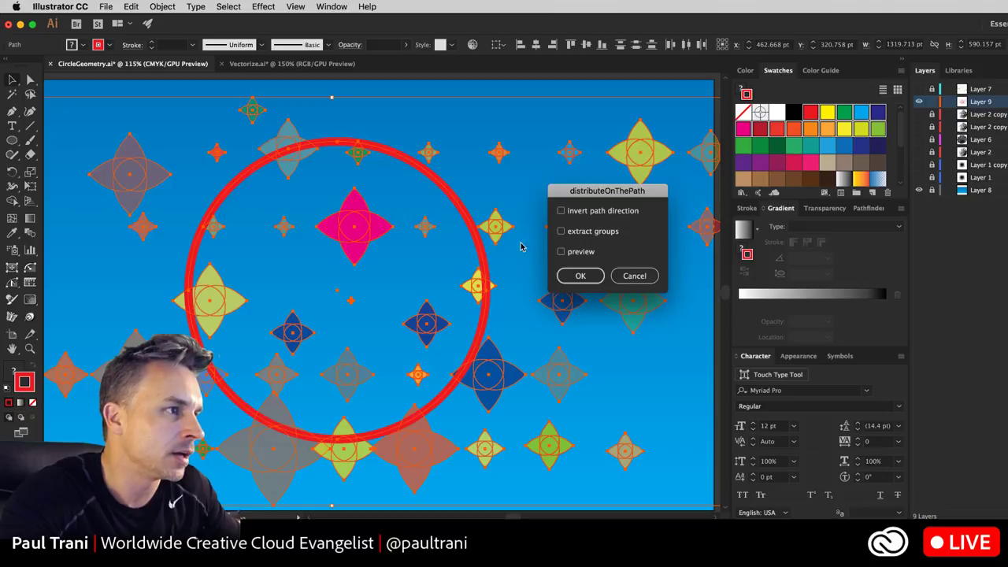
{"action": "left_click", "coordinate": [560, 252]}
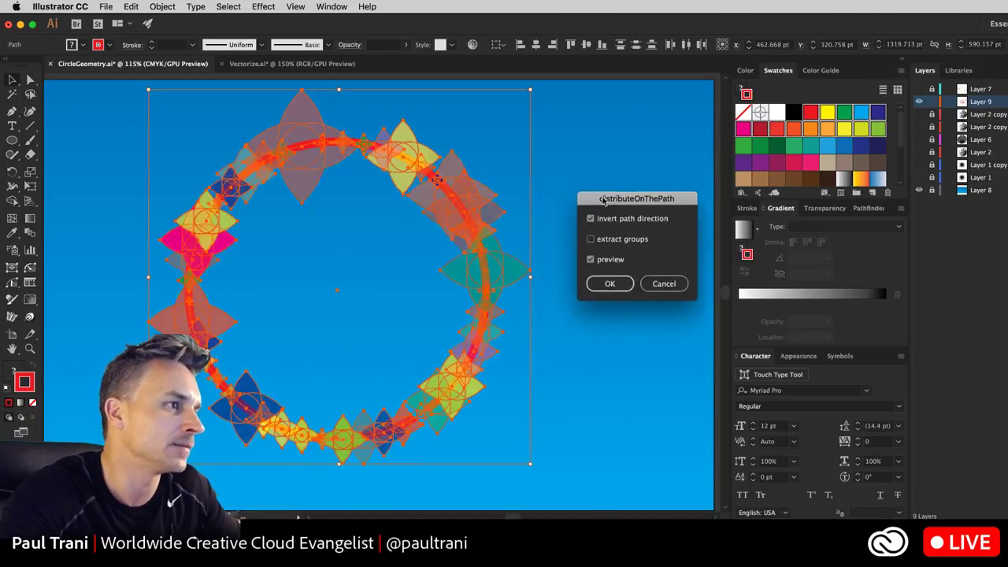
{"action": "left_click", "coordinate": [663, 283]}
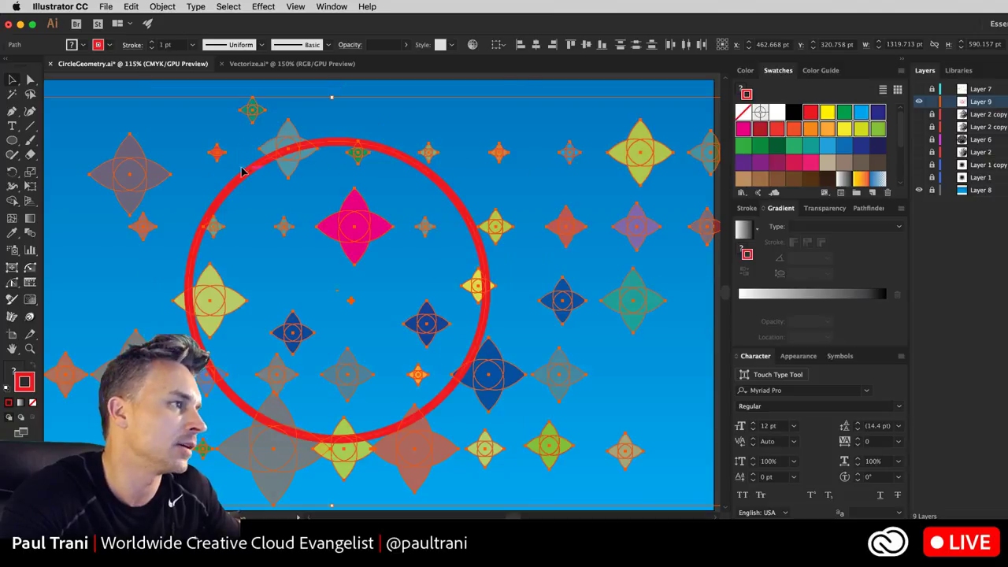
{"action": "left_click", "coordinate": [109, 7]}
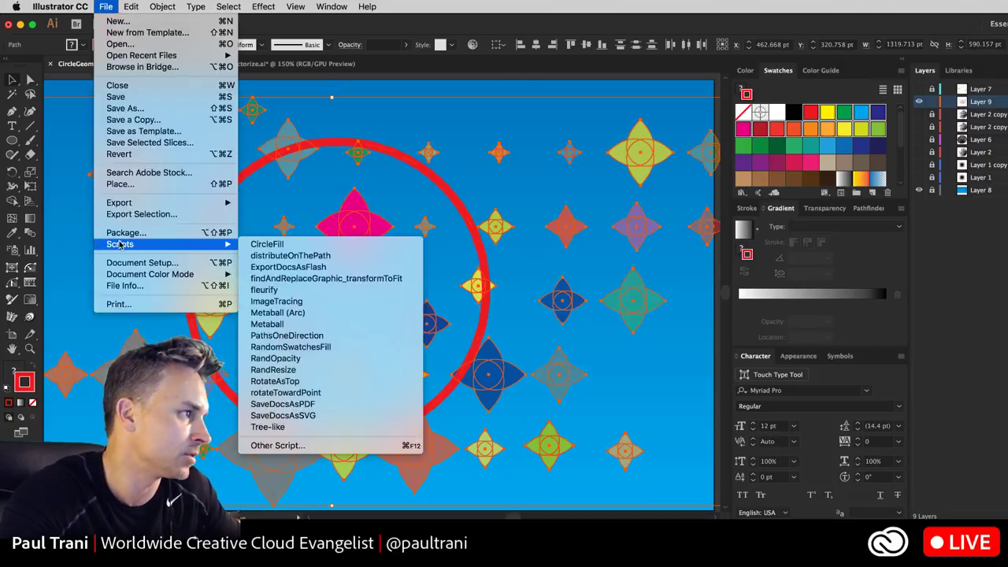
{"action": "left_click", "coordinate": [256, 260]}
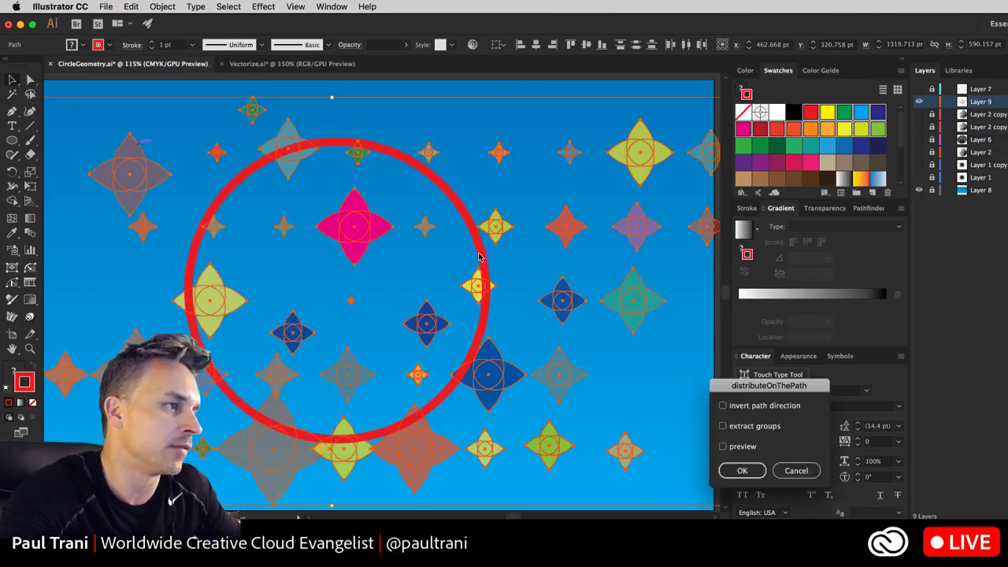
{"action": "left_click", "coordinate": [741, 470]}
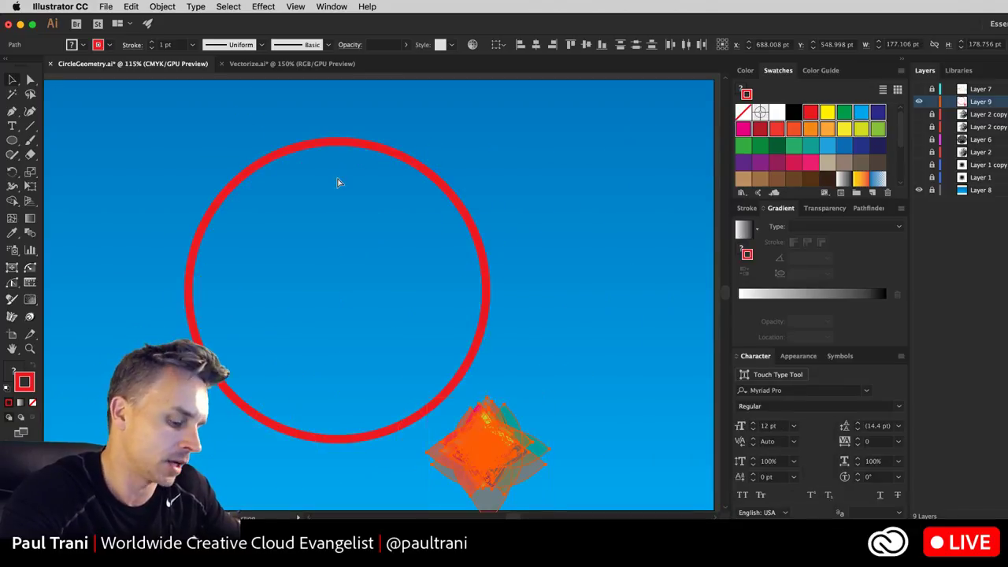
{"action": "key", "text": "super+z"}
Rerun distributeOnThePath with reversed direction and ungrouped pieces enabled, and confirm.
{"action": "left_click", "coordinate": [104, 7]}
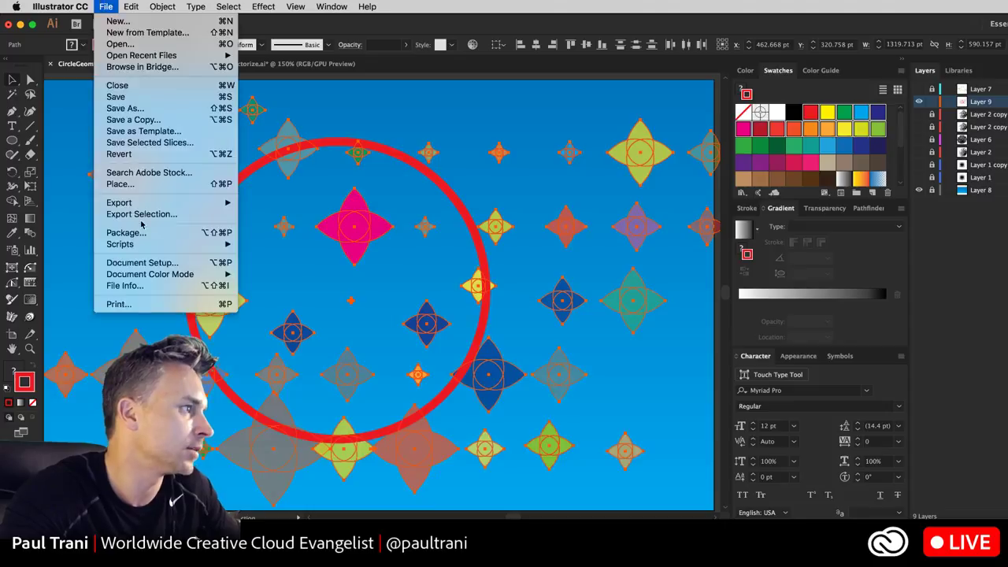
{"action": "mouse_move", "coordinate": [157, 247]}
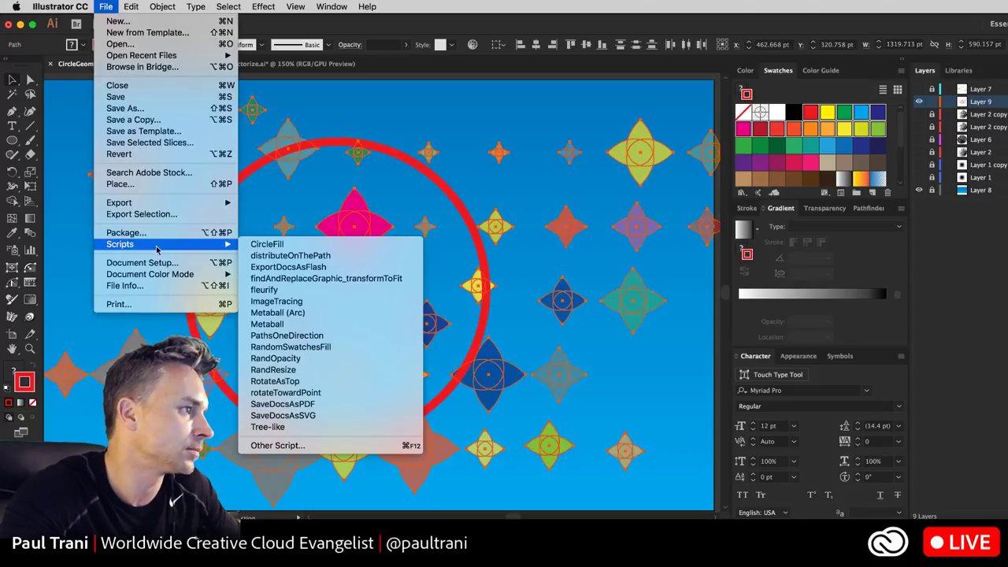
{"action": "left_click", "coordinate": [285, 255]}
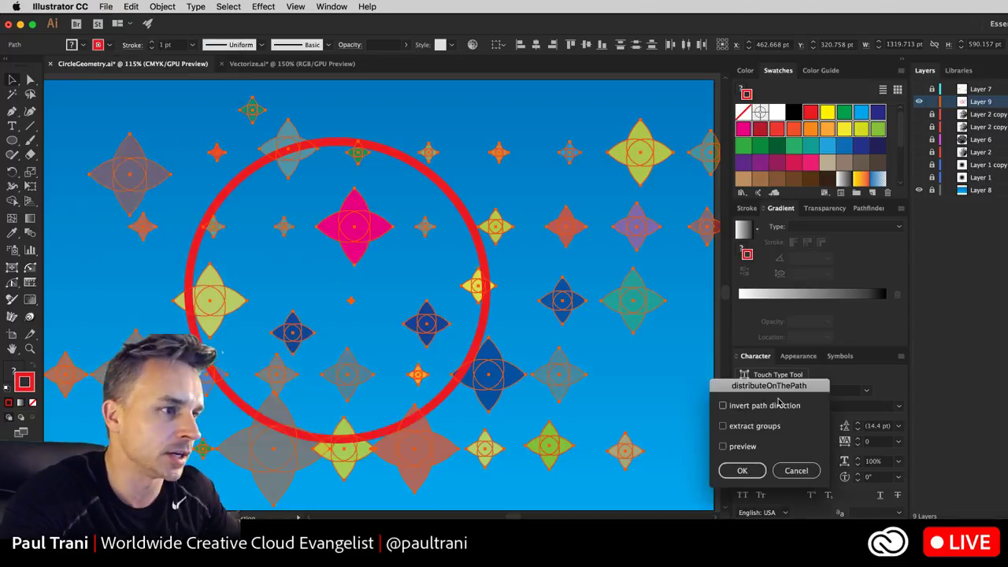
{"action": "left_click_drag", "start_coordinate": [779, 386], "coordinate": [643, 216]}
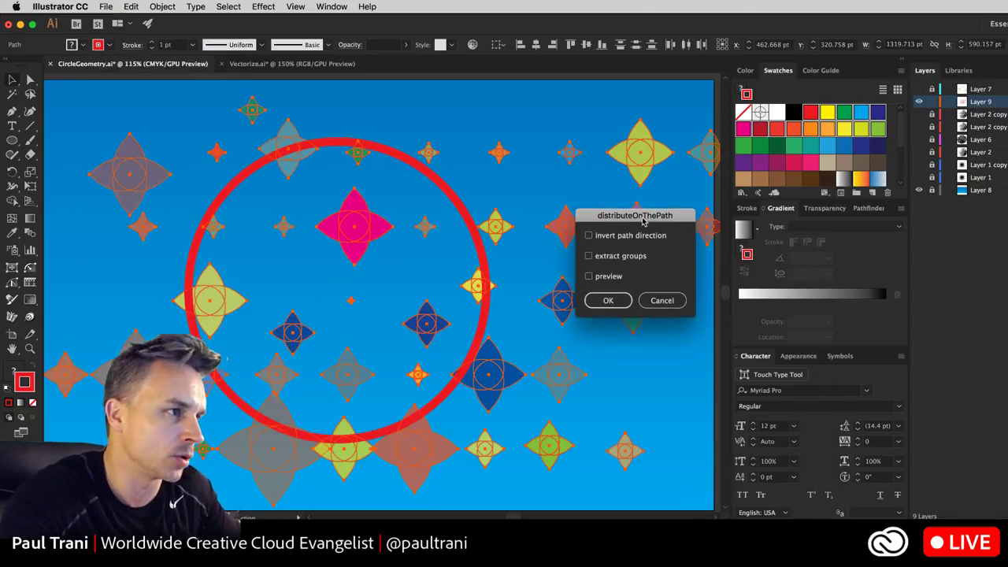
{"action": "left_click", "coordinate": [589, 237]}
{"action": "left_click", "coordinate": [590, 277]}
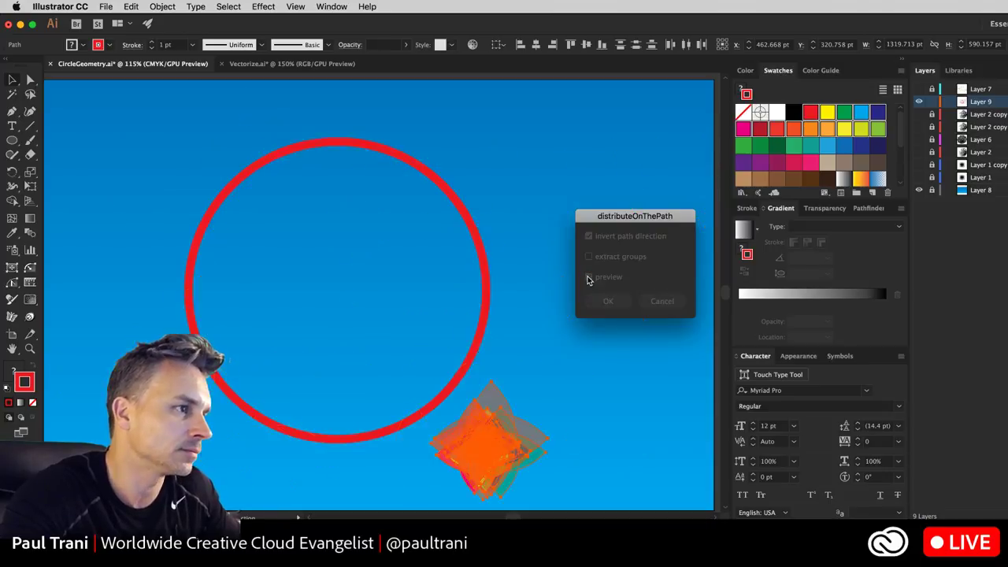
{"action": "left_click", "coordinate": [589, 257]}
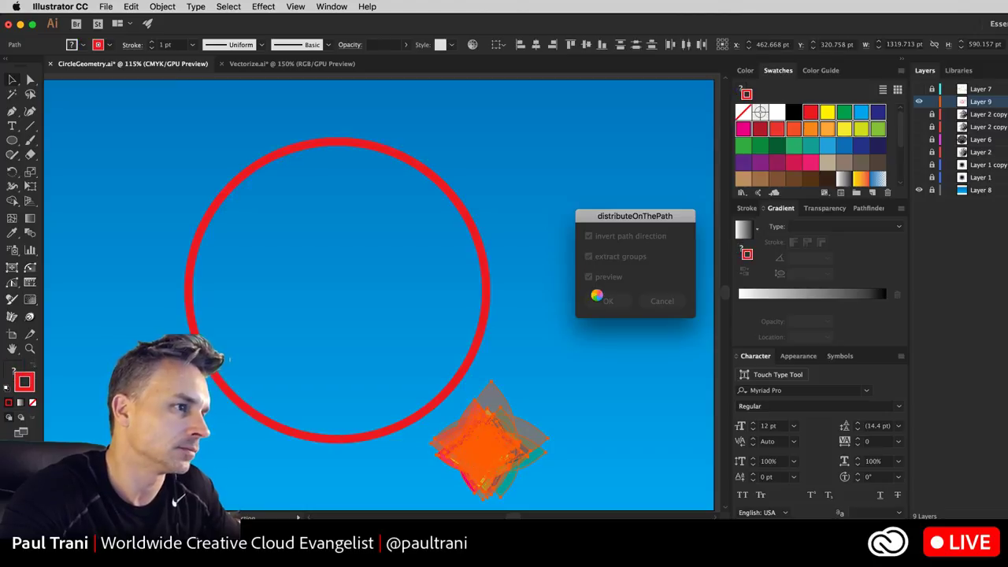
{"action": "left_click", "coordinate": [588, 276]}
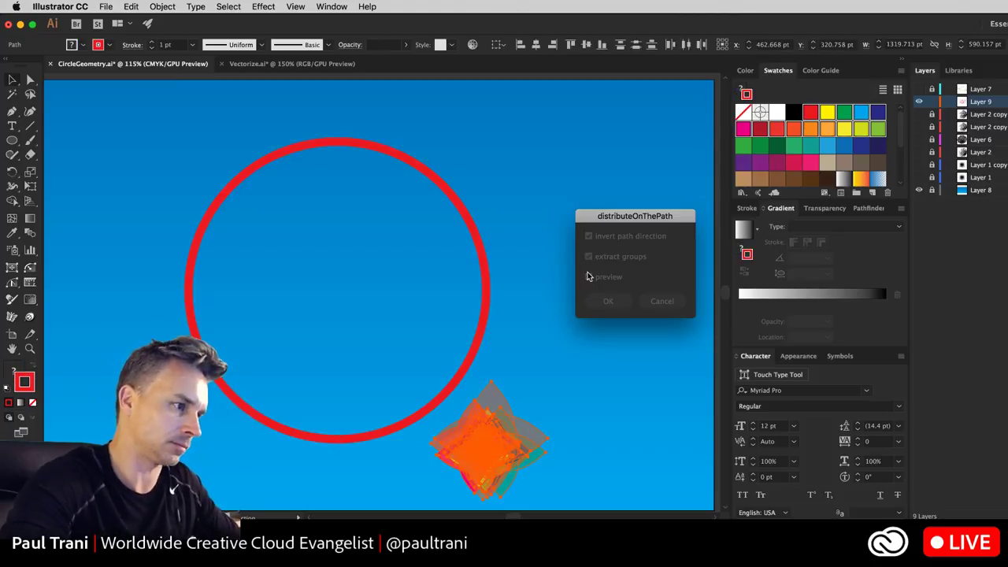
{"action": "key", "text": "Return"}
Bring the red circle in front of the stars and pull one star piece to its right.
{"action": "left_click_drag", "start_coordinate": [533, 361], "coordinate": [428, 231]}
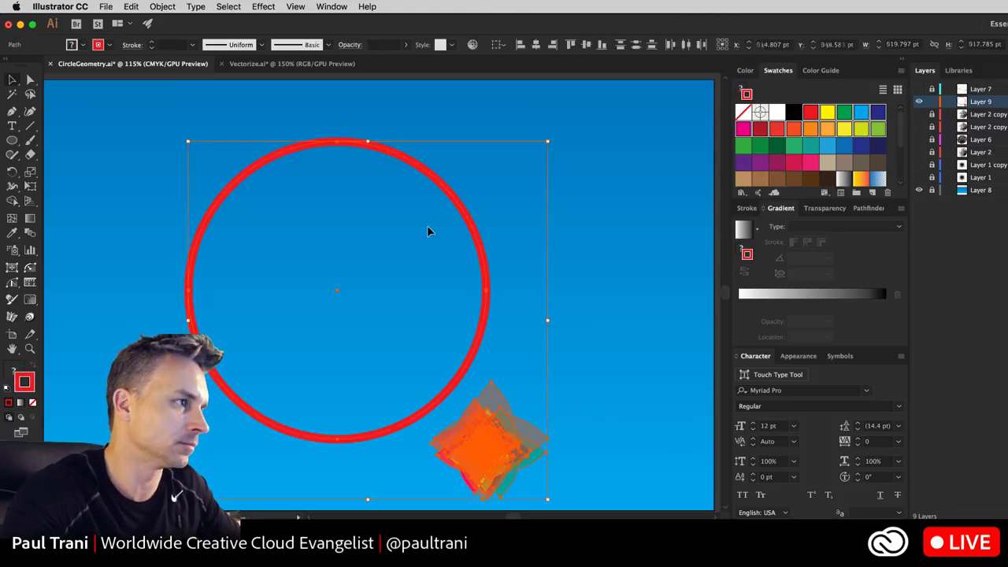
{"action": "left_click", "coordinate": [198, 170]}
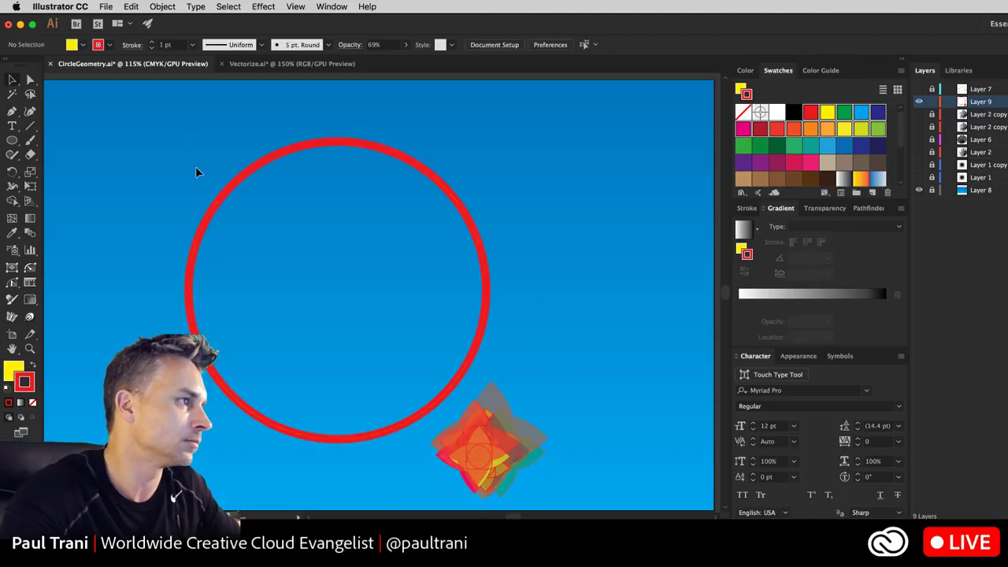
{"action": "left_click", "coordinate": [235, 186]}
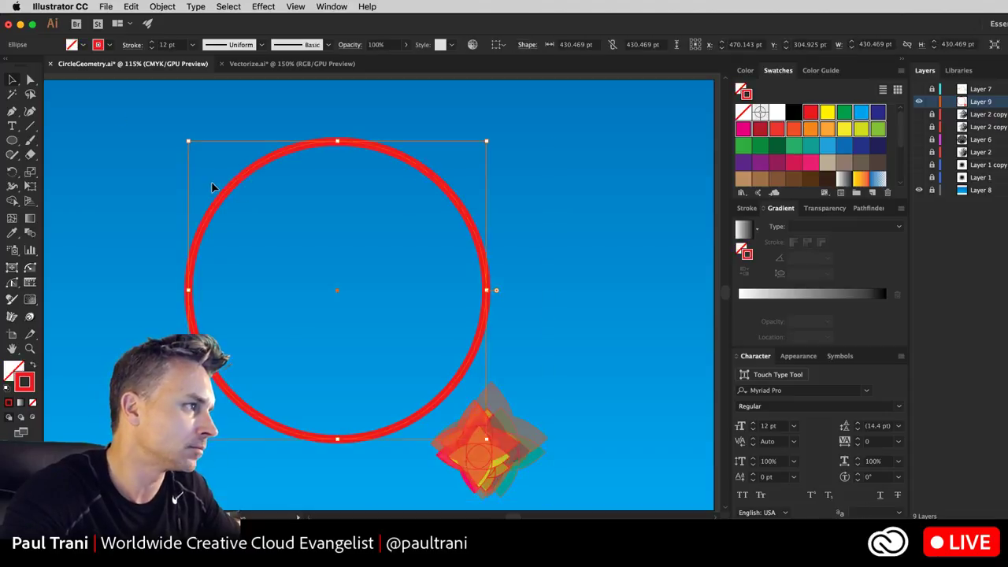
{"action": "right_click", "coordinate": [229, 191]}
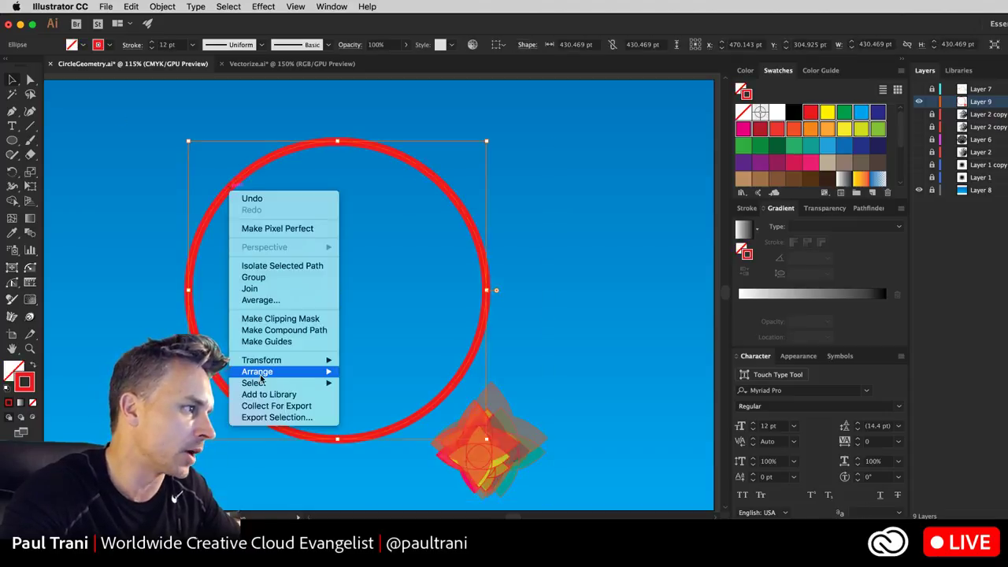
{"action": "mouse_move", "coordinate": [260, 374]}
{"action": "left_click", "coordinate": [362, 372]}
{"action": "left_click_drag", "start_coordinate": [482, 451], "coordinate": [535, 291]}
Select everything and distribute the stars evenly around the circle with distributeOnThePath.
{"action": "key", "text": "super+a"}
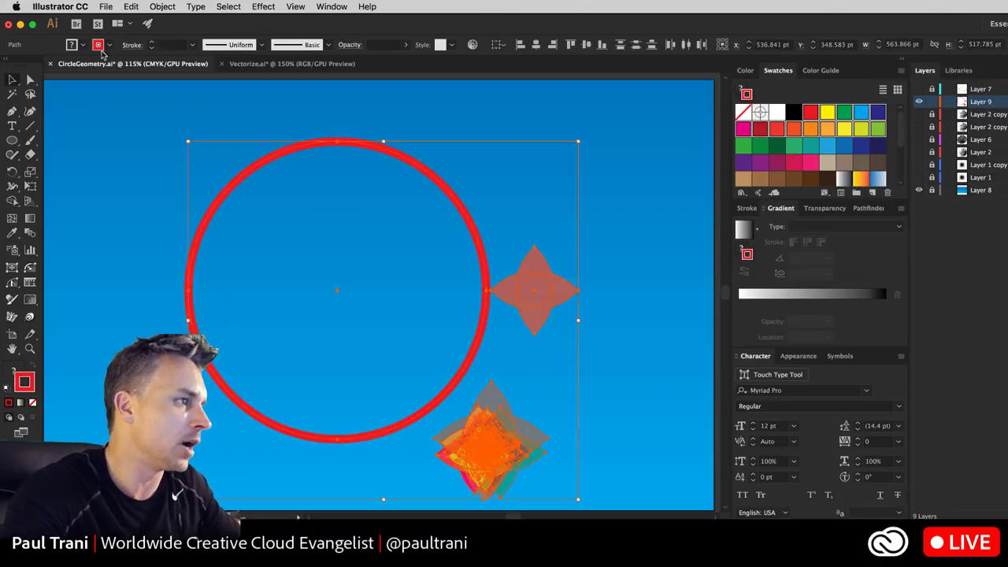
{"action": "left_click", "coordinate": [105, 6]}
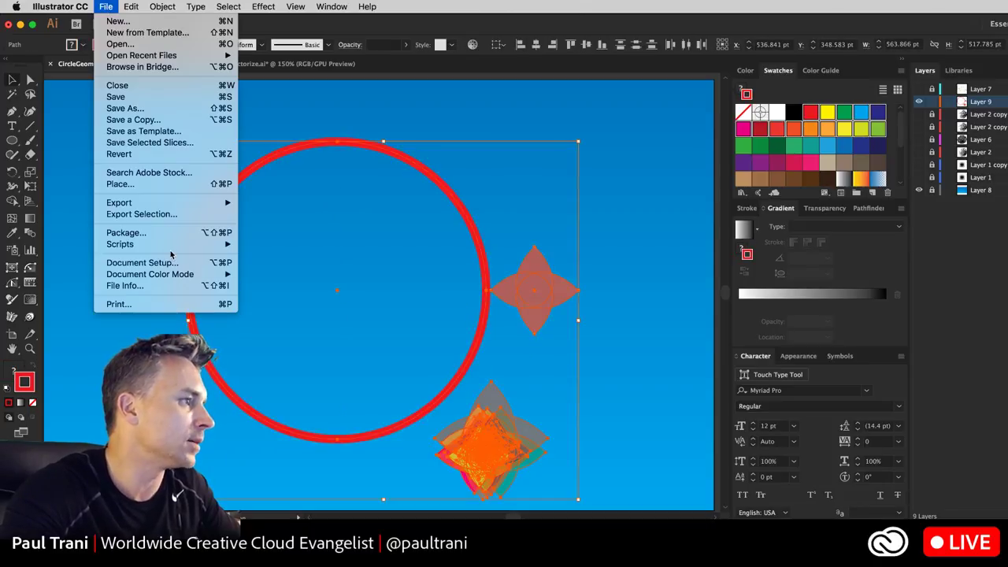
{"action": "mouse_move", "coordinate": [172, 279]}
{"action": "mouse_move", "coordinate": [170, 245]}
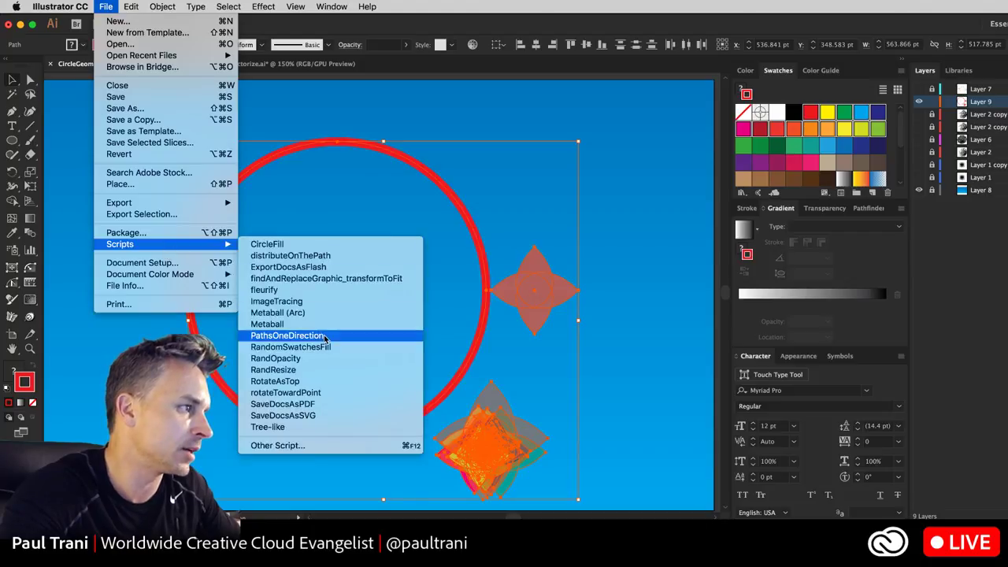
{"action": "left_click", "coordinate": [319, 257]}
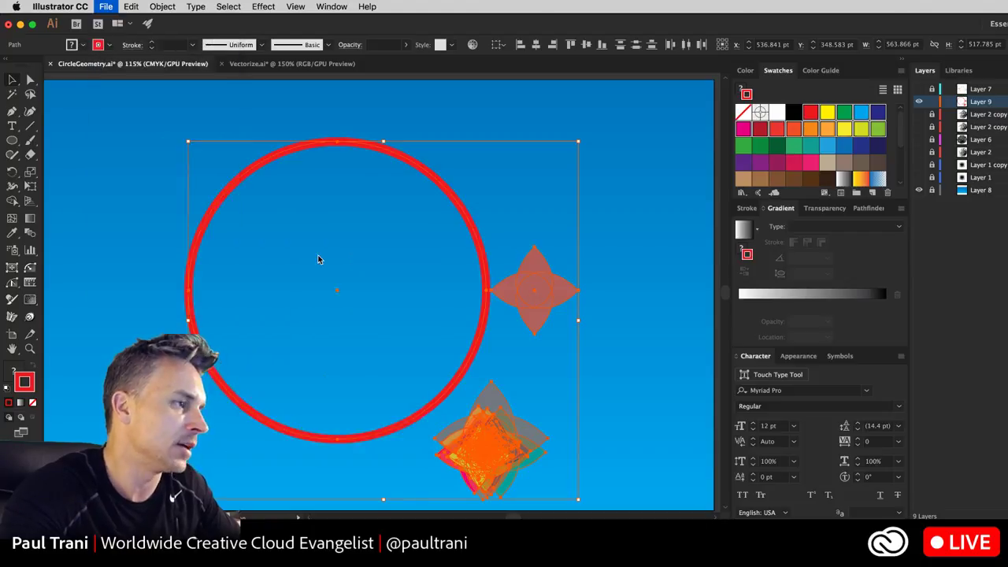
{"action": "left_click", "coordinate": [723, 447]}
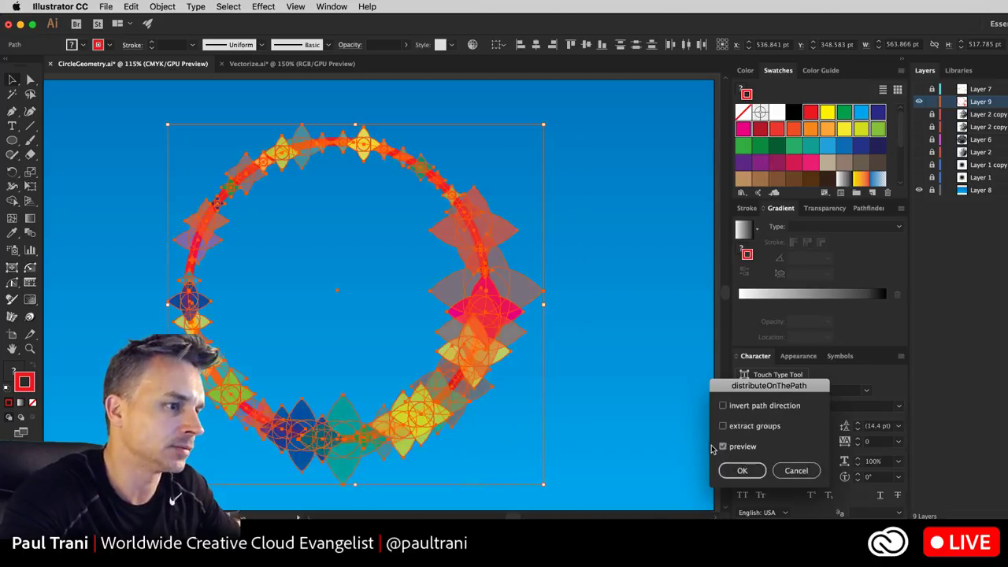
{"action": "left_click", "coordinate": [742, 471]}
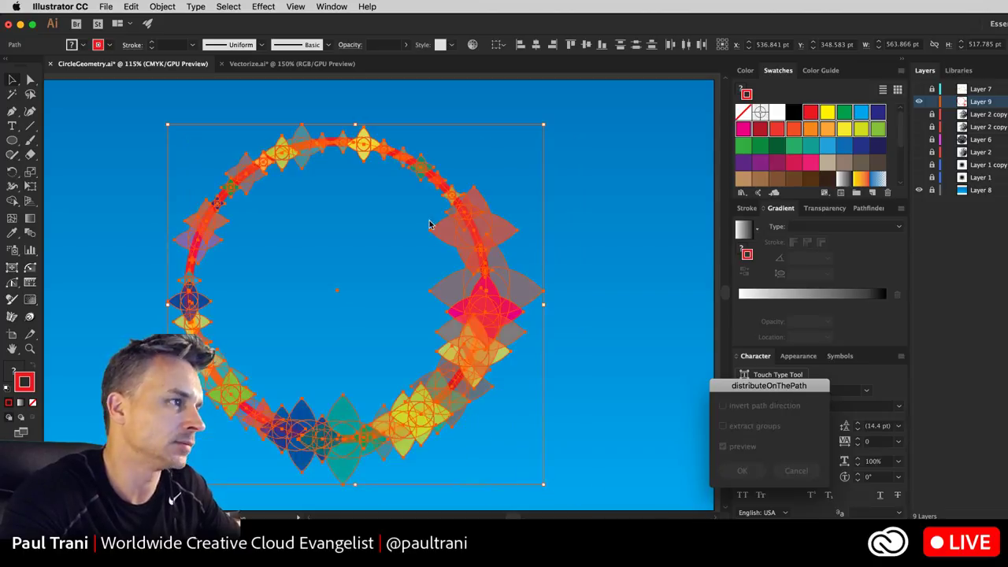
{"action": "left_click", "coordinate": [609, 158]}
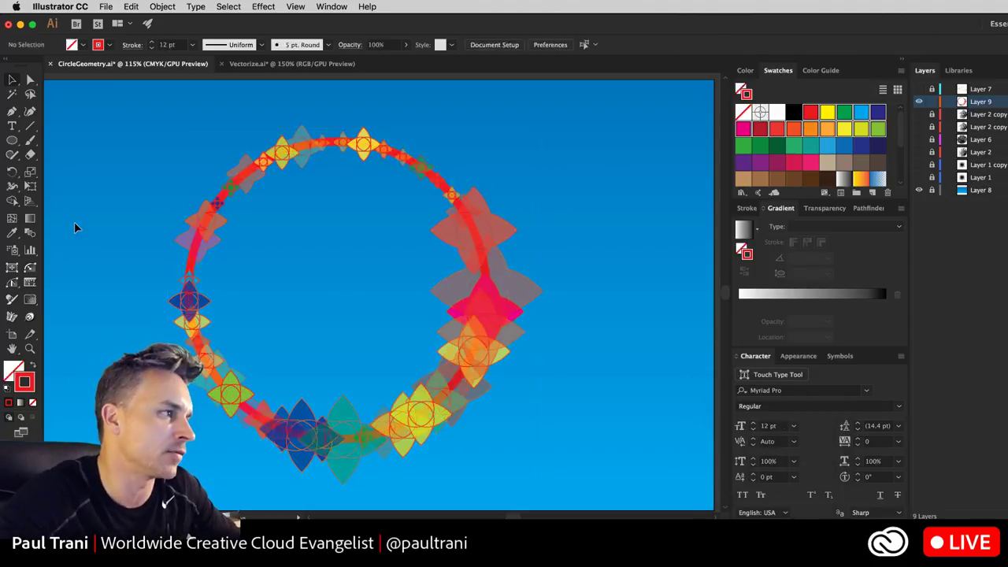
Delete the red ring path and shift the flower ring to the right.
{"action": "left_click", "coordinate": [189, 272]}
{"action": "key", "text": "Delete"}
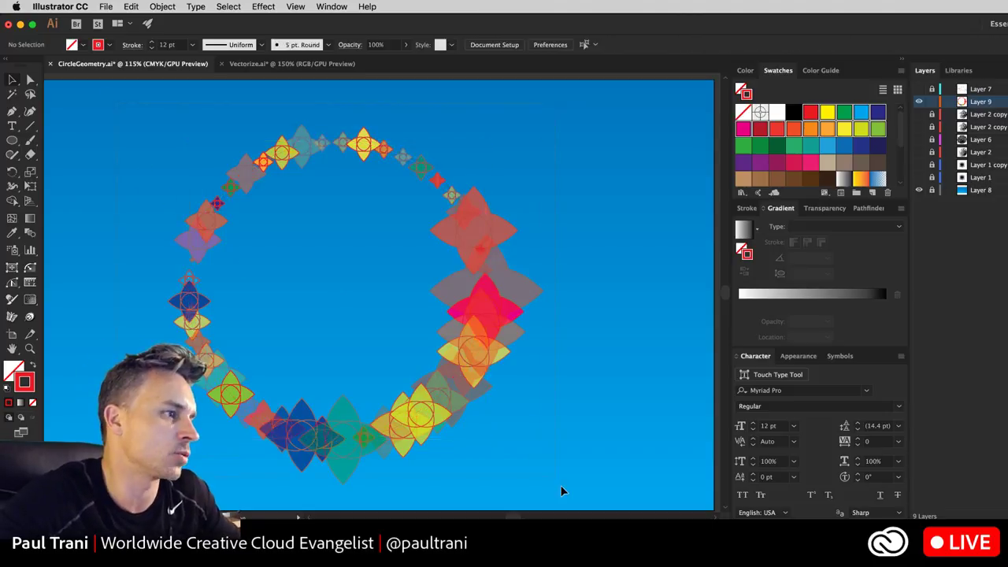
{"action": "left_click", "coordinate": [232, 403]}
{"action": "left_click_drag", "start_coordinate": [232, 404], "coordinate": [295, 399]}
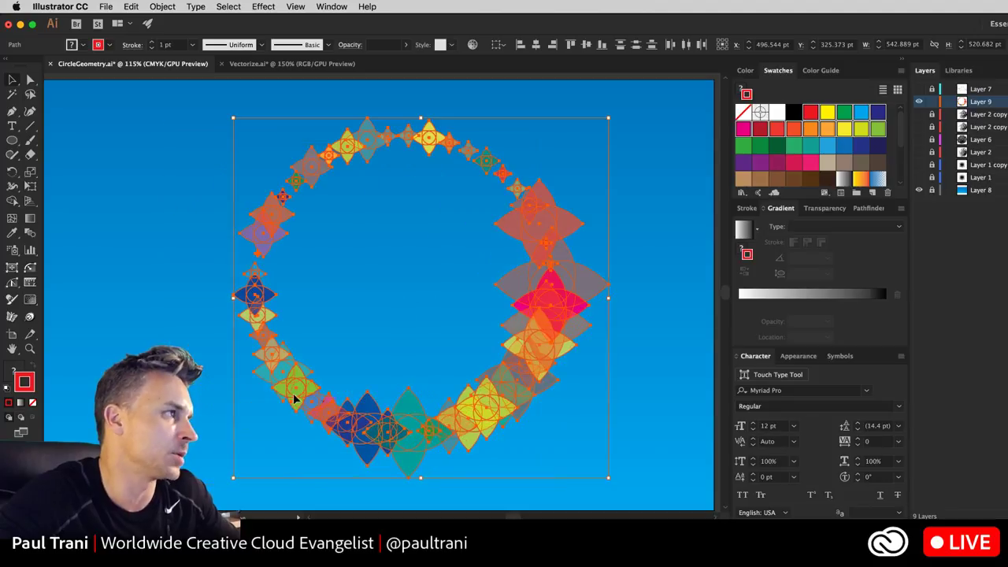
{"action": "left_click", "coordinate": [176, 268]}
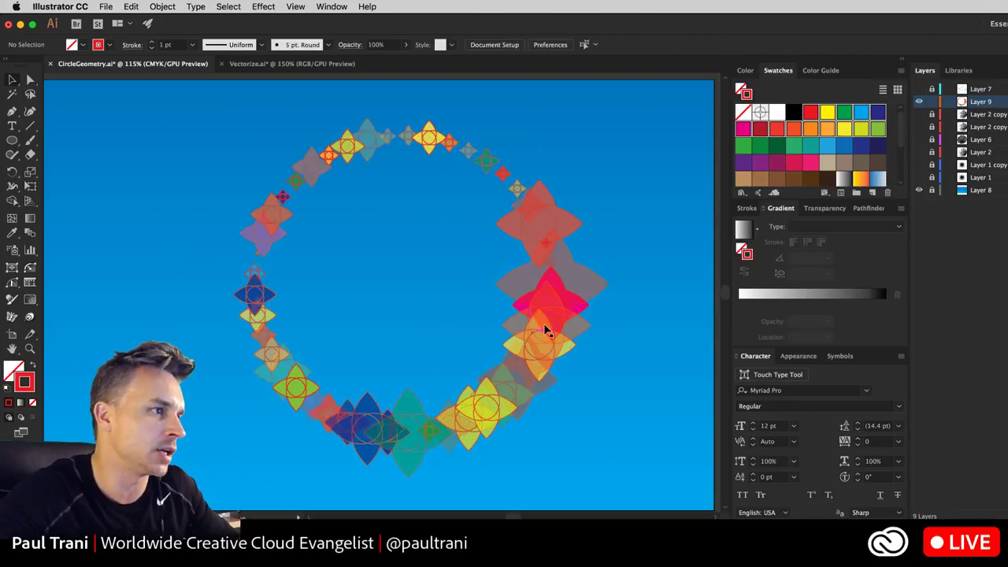
Pull the grey and pink flowers out of the ring, then delete all the artwork.
{"action": "left_click_drag", "start_coordinate": [563, 293], "coordinate": [661, 319]}
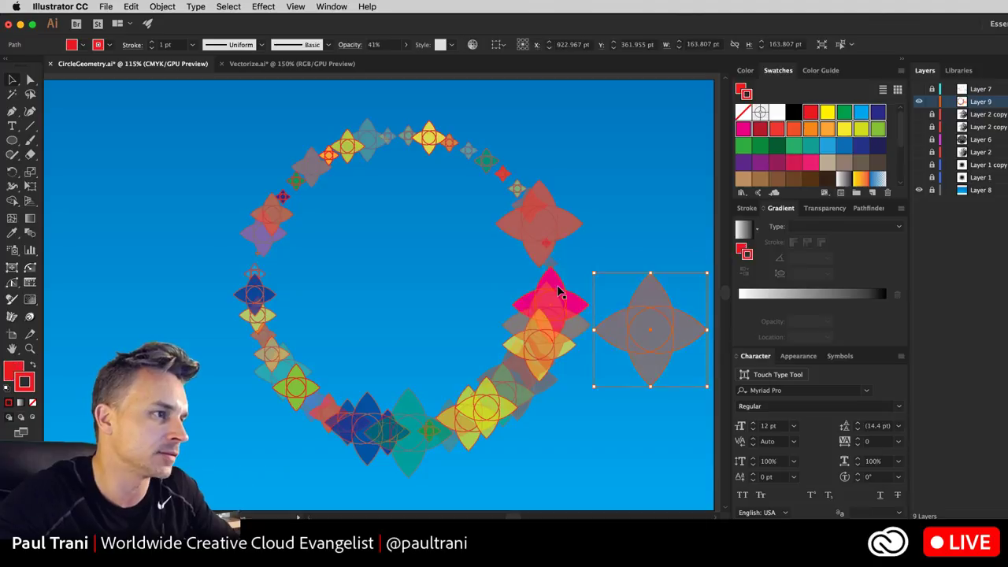
{"action": "left_click_drag", "start_coordinate": [559, 291], "coordinate": [654, 163]}
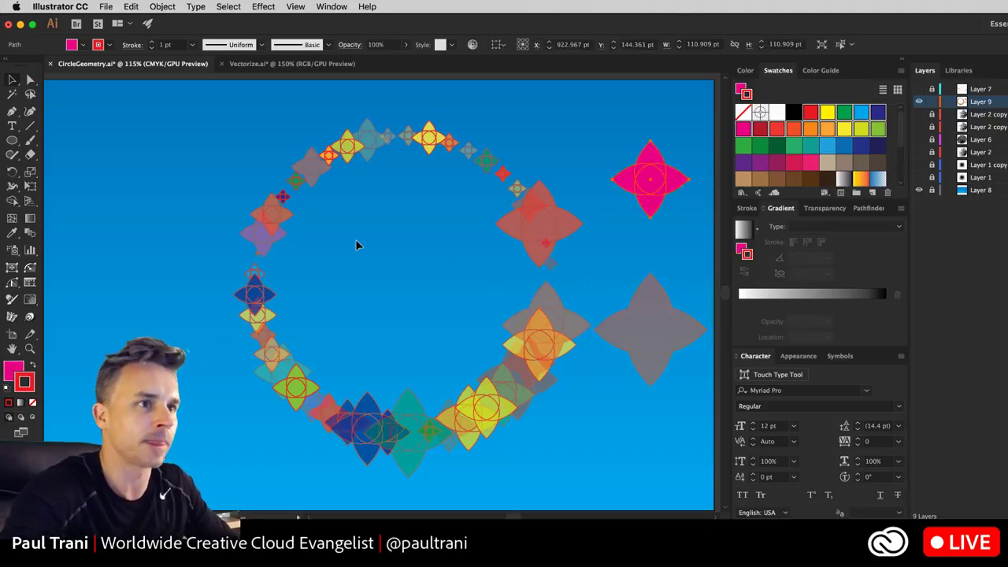
{"action": "key", "text": "super+a"}
{"action": "key", "text": "Delete"}
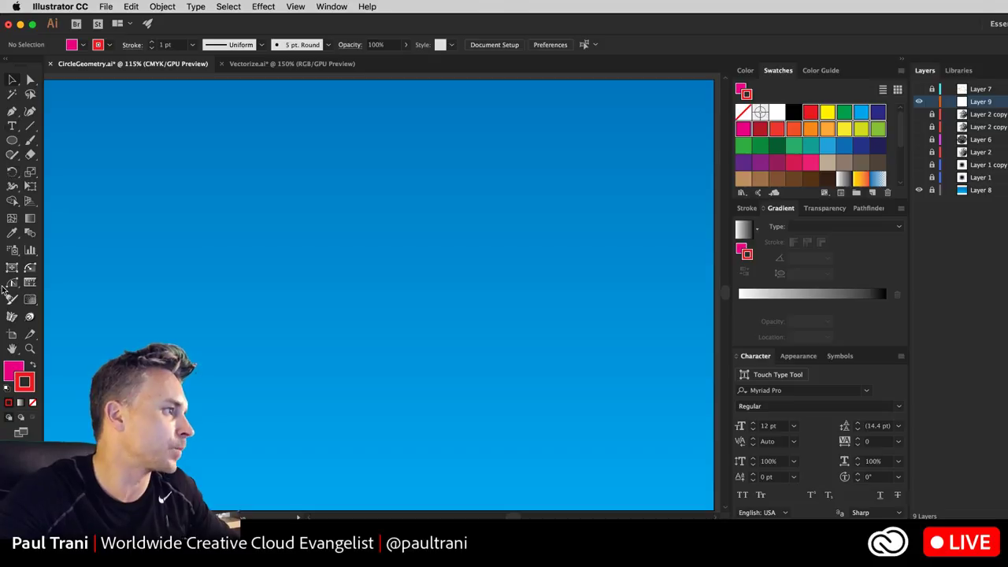
Look through the installed Astute Graphics plugins in the menu.
{"action": "left_click", "coordinate": [367, 7]}
{"action": "mouse_move", "coordinate": [352, 6]}
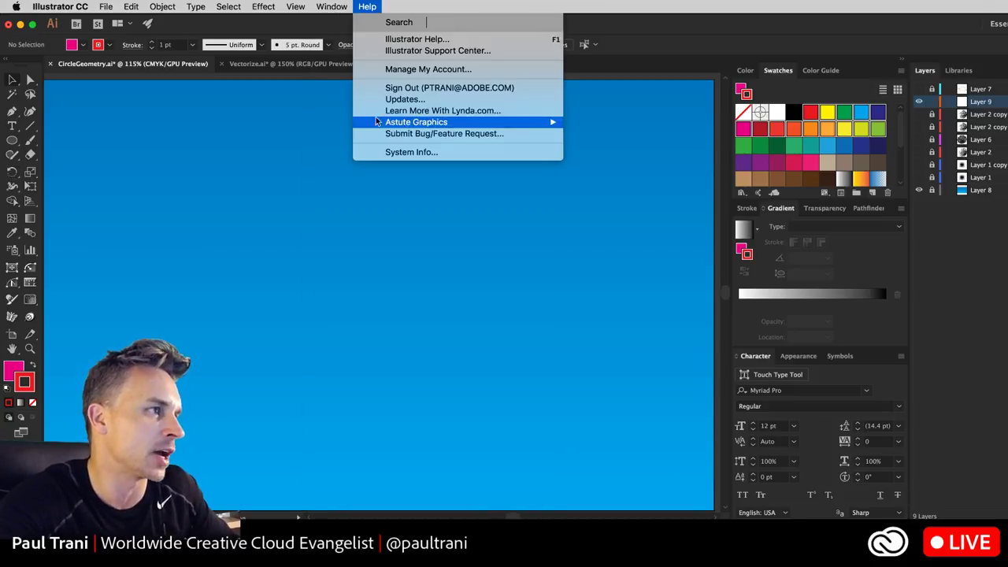
{"action": "mouse_move", "coordinate": [377, 122]}
{"action": "mouse_move", "coordinate": [603, 200]}
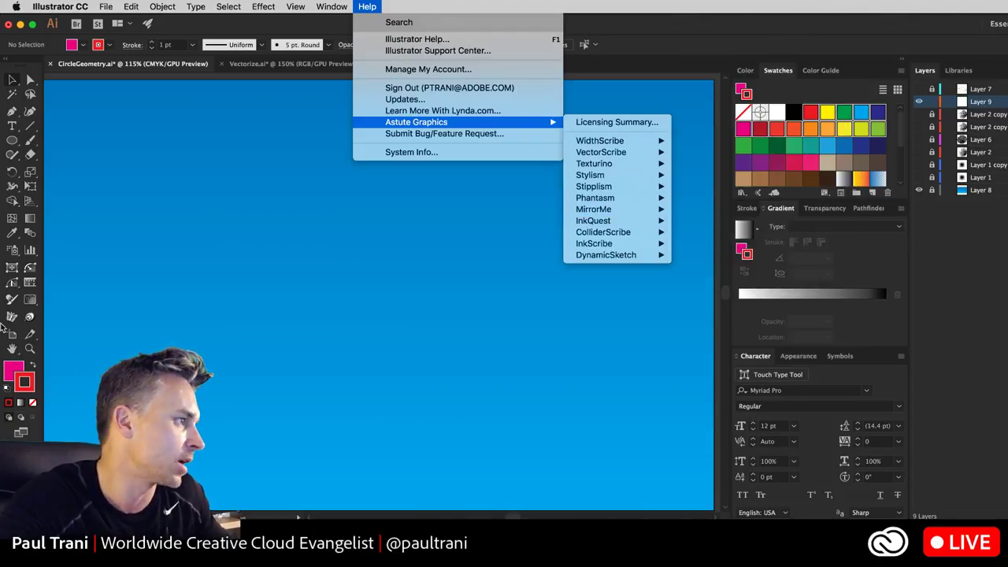
Paste the pink star at upper left and mirror it with MirrorMe set to 2 axes.
{"action": "key", "text": "super+v"}
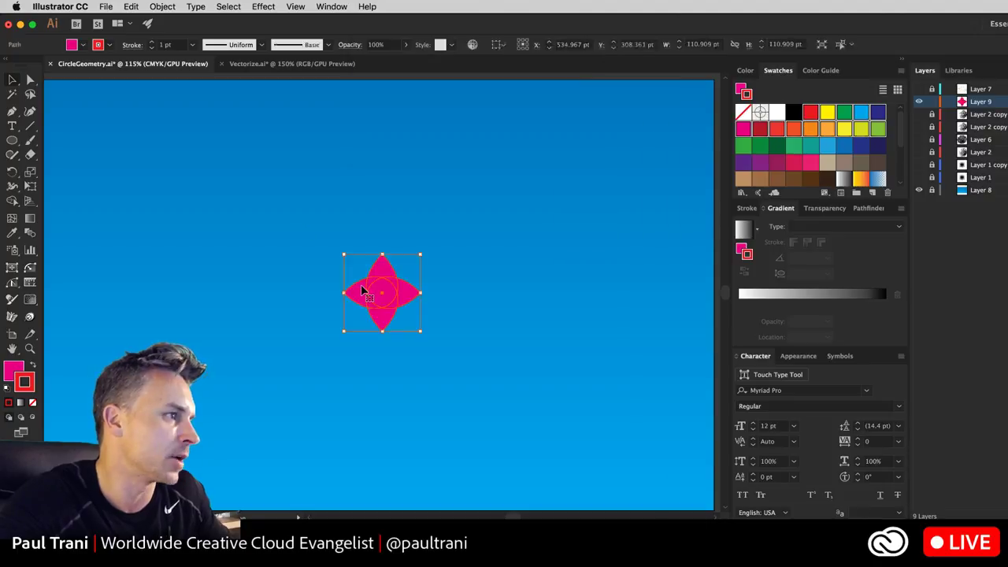
{"action": "left_click_drag", "start_coordinate": [362, 292], "coordinate": [254, 225]}
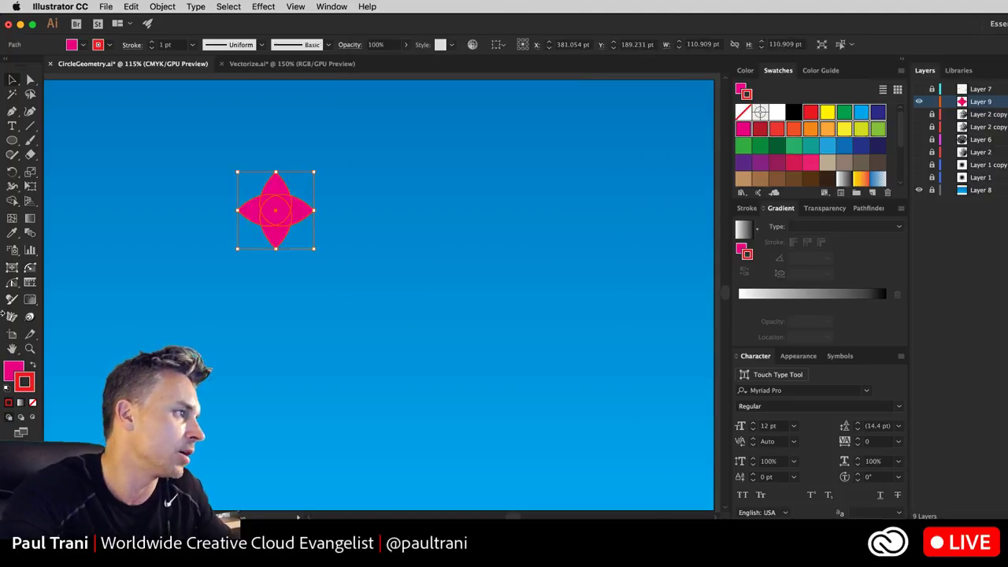
{"action": "left_click", "coordinate": [11, 317]}
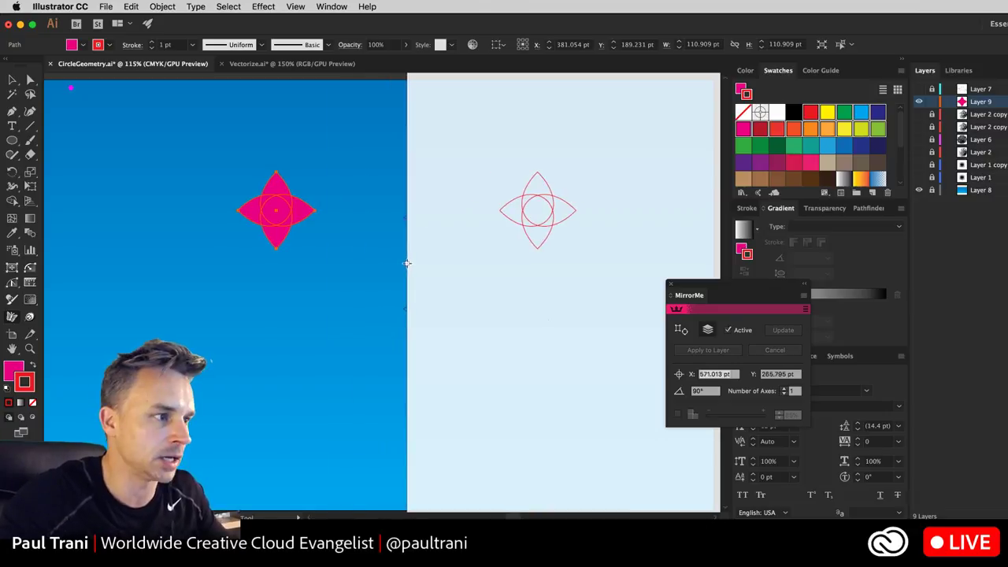
{"action": "key", "text": "Up"}
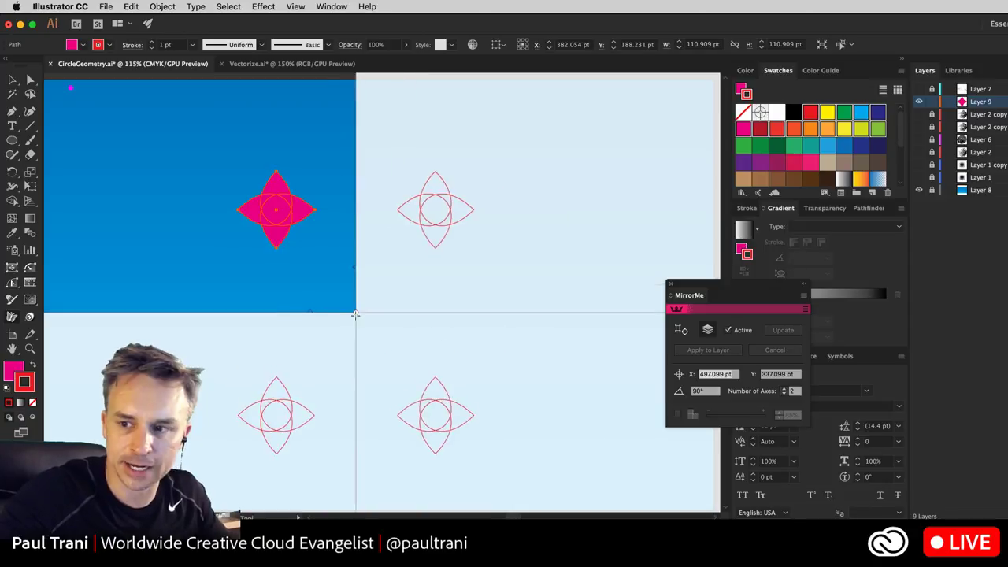
{"action": "mouse_move", "coordinate": [358, 279]}
{"action": "left_mouse_down"}
{"action": "mouse_move", "coordinate": [371, 281]}
{"action": "mouse_move", "coordinate": [356, 285]}
{"action": "left_mouse_up"}
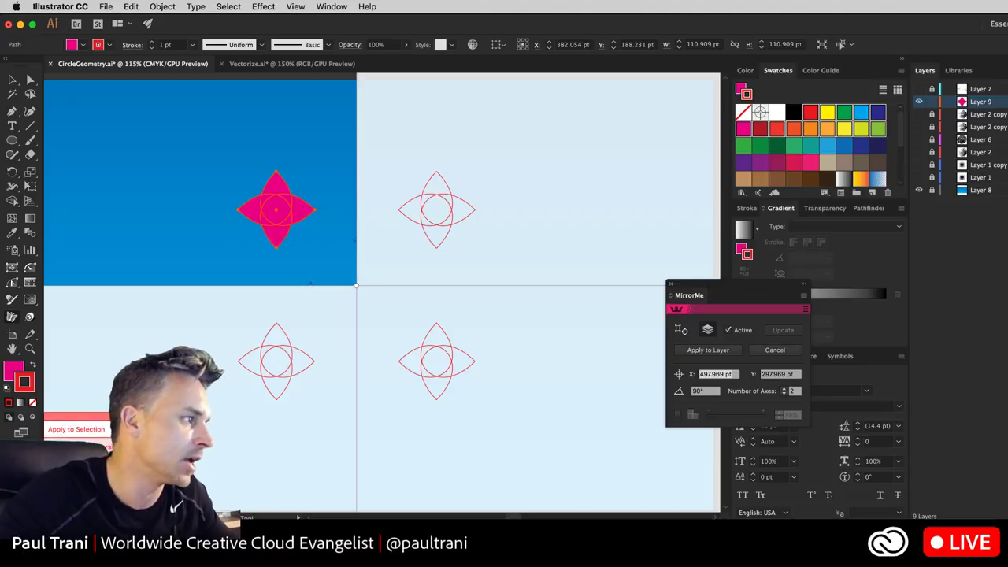
{"action": "left_click", "coordinate": [76, 429]}
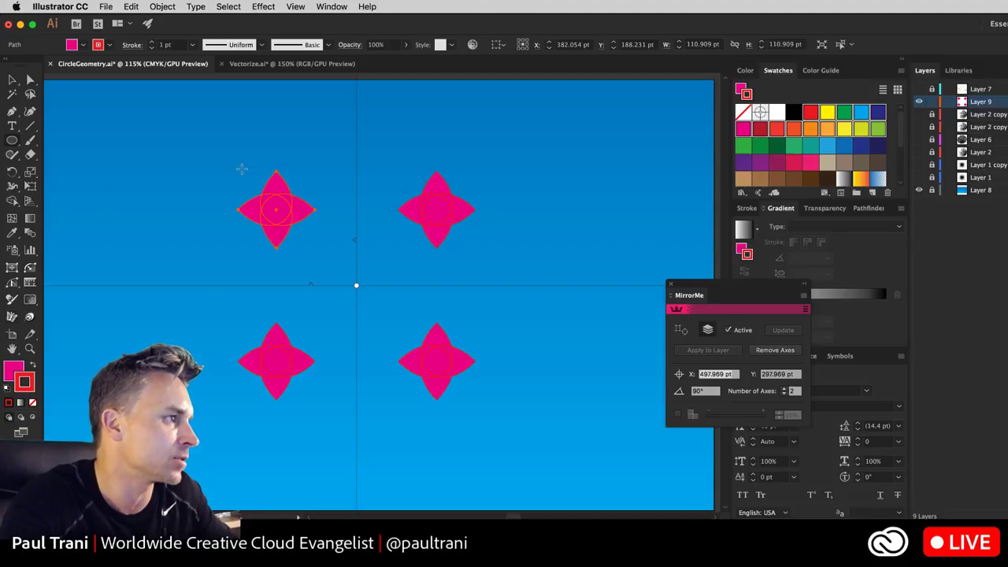
Draw nine circles of various sizes around the stars so MirrorMe replicates them four ways.
{"action": "left_click_drag", "start_coordinate": [237, 170], "coordinate": [254, 156]}
{"action": "left_click_drag", "start_coordinate": [326, 262], "coordinate": [334, 276]}
{"action": "left_click_drag", "start_coordinate": [256, 274], "coordinate": [276, 293]}
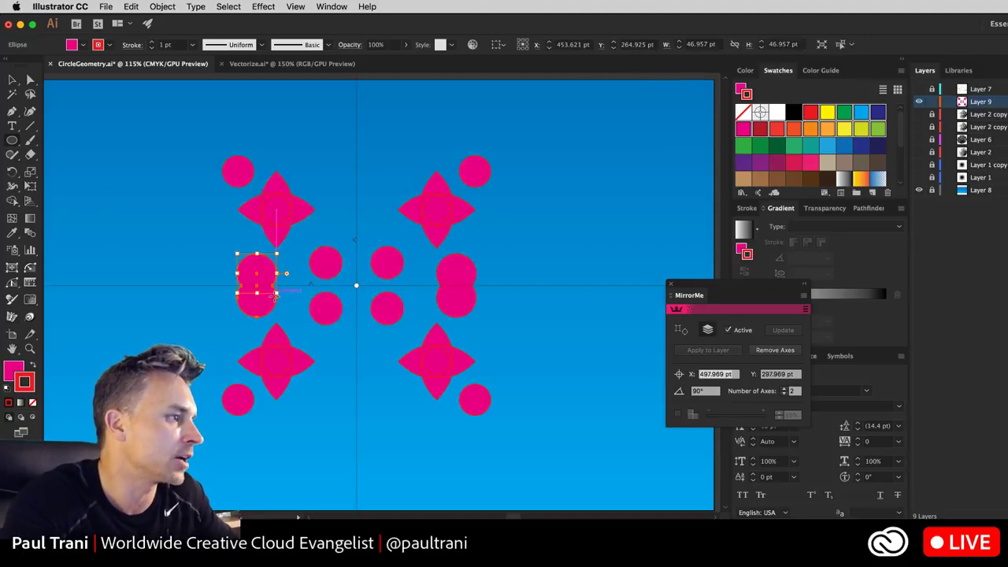
{"action": "left_click_drag", "start_coordinate": [344, 206], "coordinate": [375, 236]}
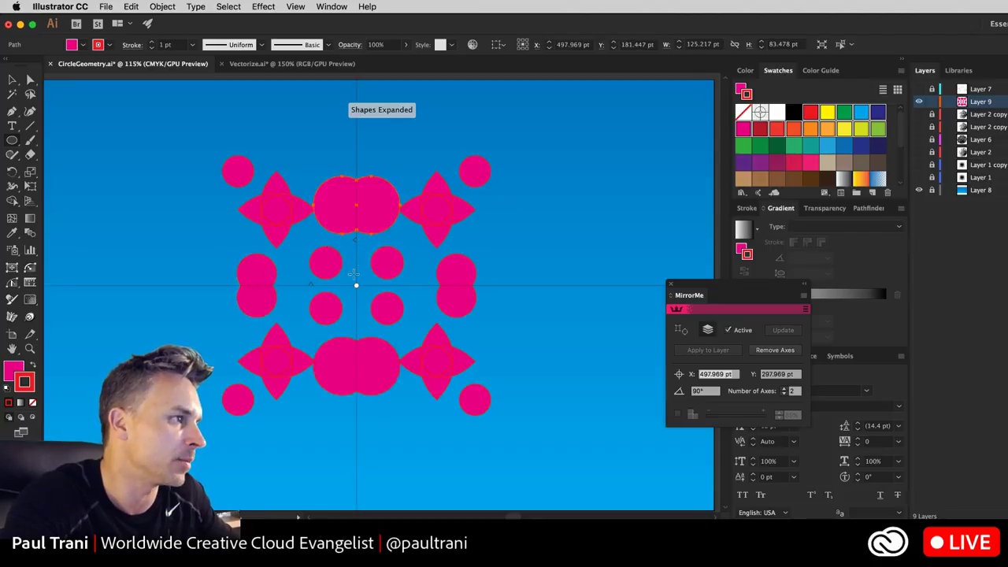
{"action": "left_click_drag", "start_coordinate": [354, 272], "coordinate": [382, 318]}
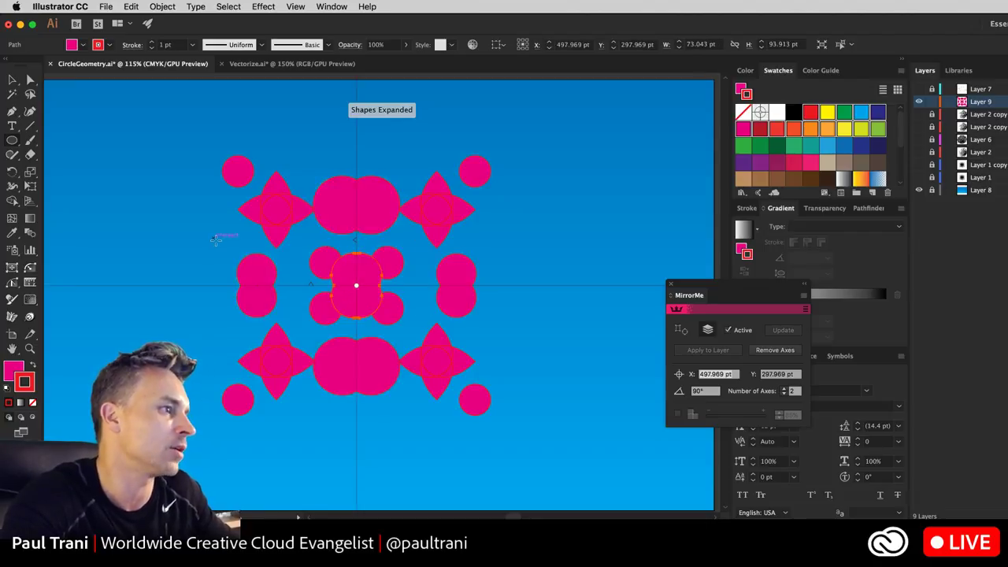
{"action": "left_click_drag", "start_coordinate": [215, 240], "coordinate": [226, 251]}
{"action": "left_click_drag", "start_coordinate": [158, 196], "coordinate": [182, 222]}
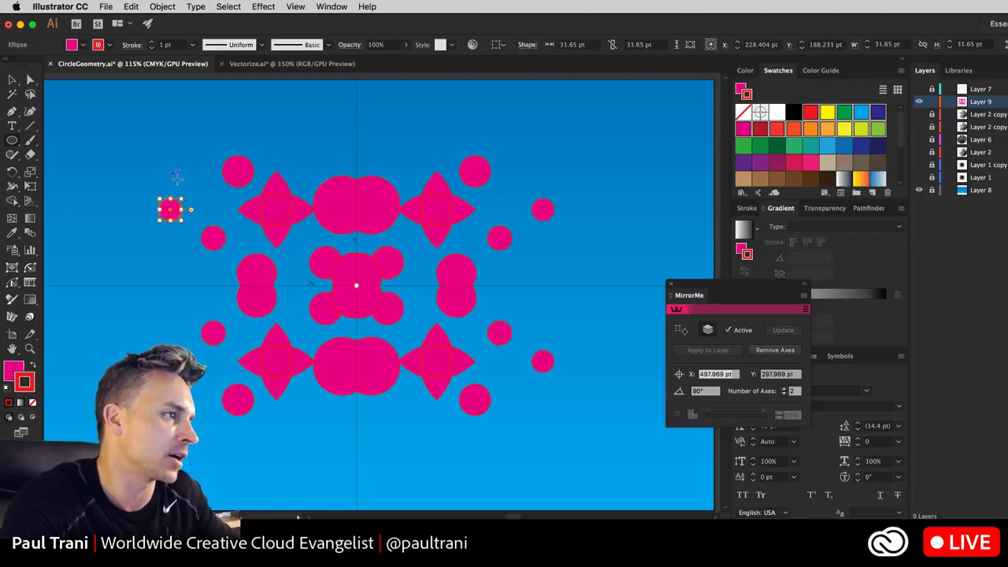
{"action": "left_click_drag", "start_coordinate": [157, 159], "coordinate": [183, 184]}
{"action": "mouse_move", "coordinate": [147, 119]}
{"action": "left_mouse_down"}
{"action": "mouse_move", "coordinate": [172, 145]}
{"action": "mouse_move", "coordinate": [398, 264]}
{"action": "left_mouse_up"}
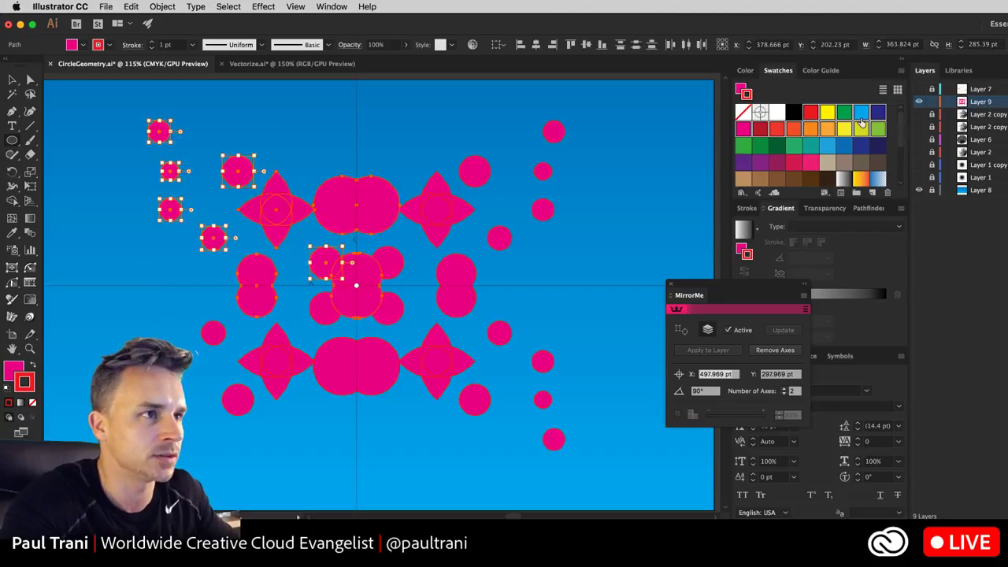
Make the mirrored shapes solid white with no stroke, then deselect them.
{"action": "left_click", "coordinate": [776, 115]}
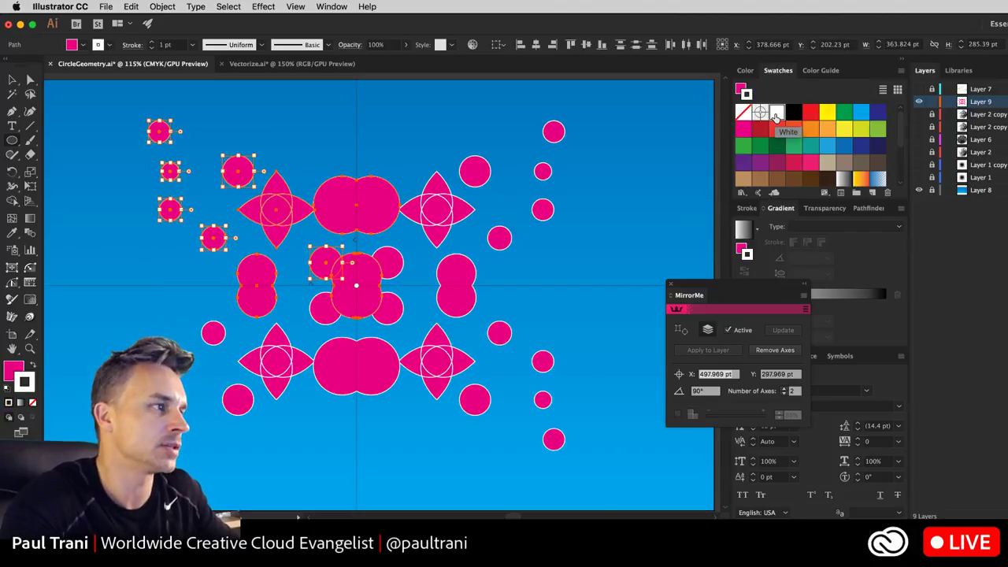
{"action": "left_click", "coordinate": [33, 365]}
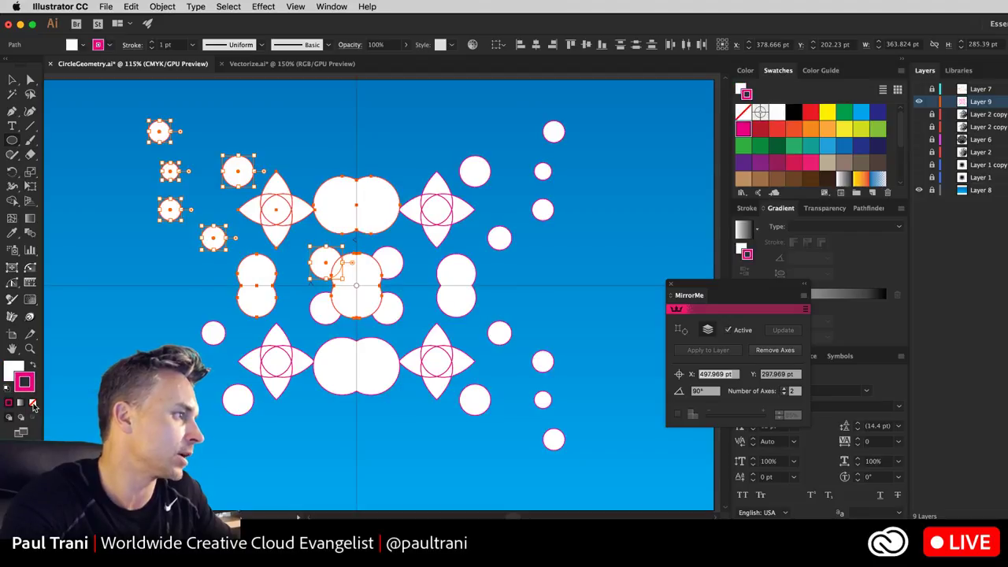
{"action": "left_click", "coordinate": [33, 403]}
{"action": "left_click", "coordinate": [11, 80]}
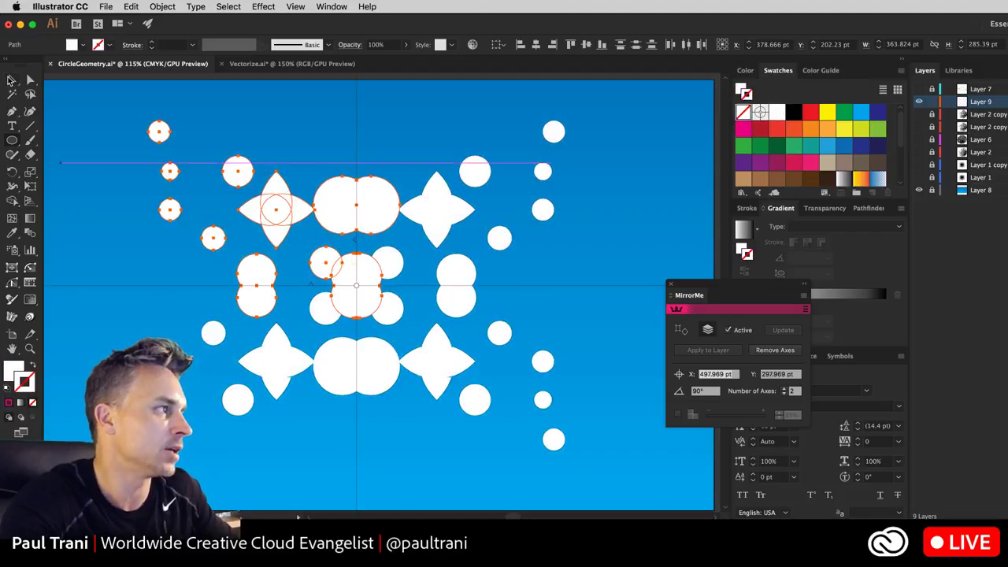
{"action": "left_click", "coordinate": [90, 222]}
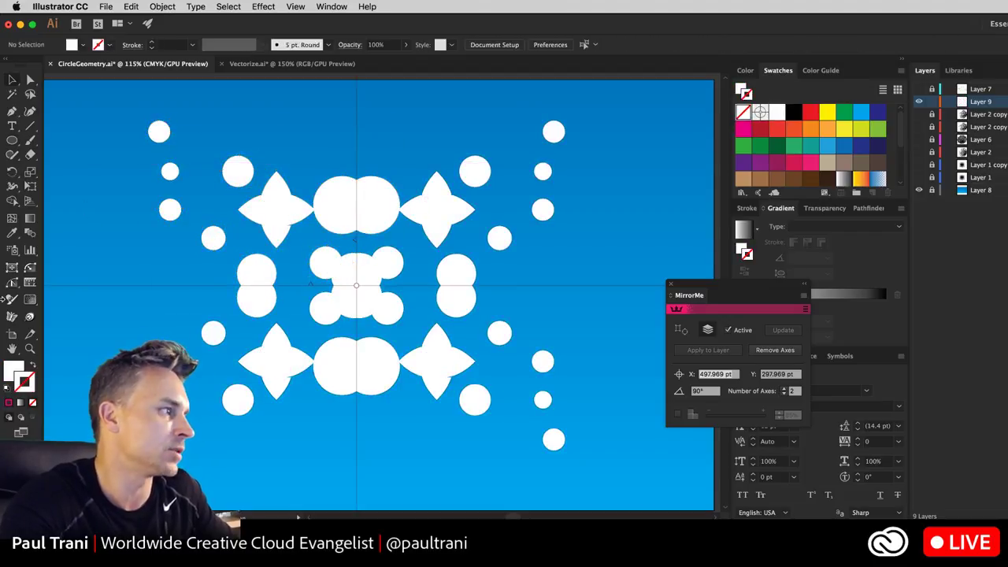
Glance at the help menu, then switch to Chrome snapped to the right half.
{"action": "left_click", "coordinate": [367, 5]}
{"action": "left_click", "coordinate": [367, 6]}
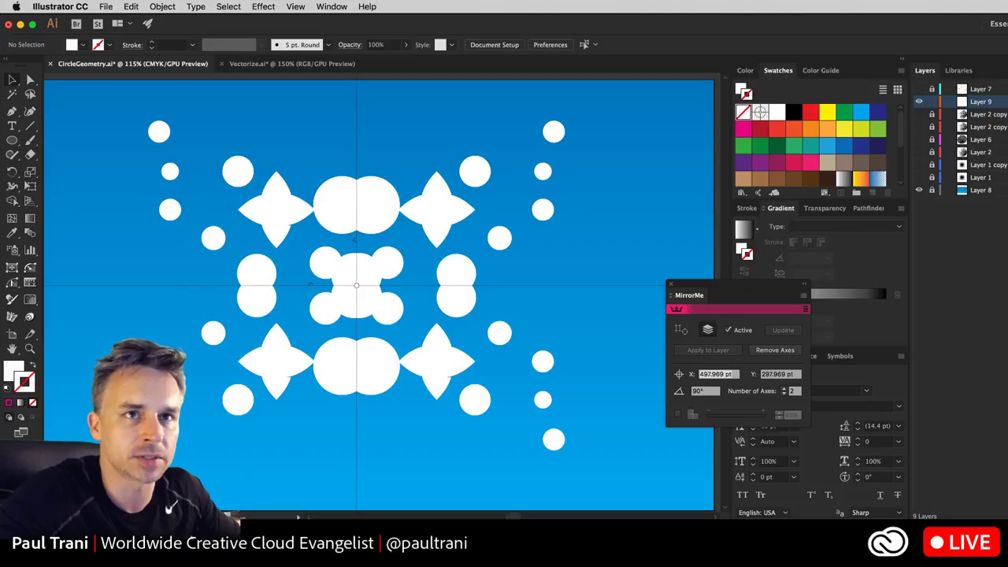
{"action": "key", "text": "super+Tab"}
{"action": "key", "text": "super+alt+Right"}
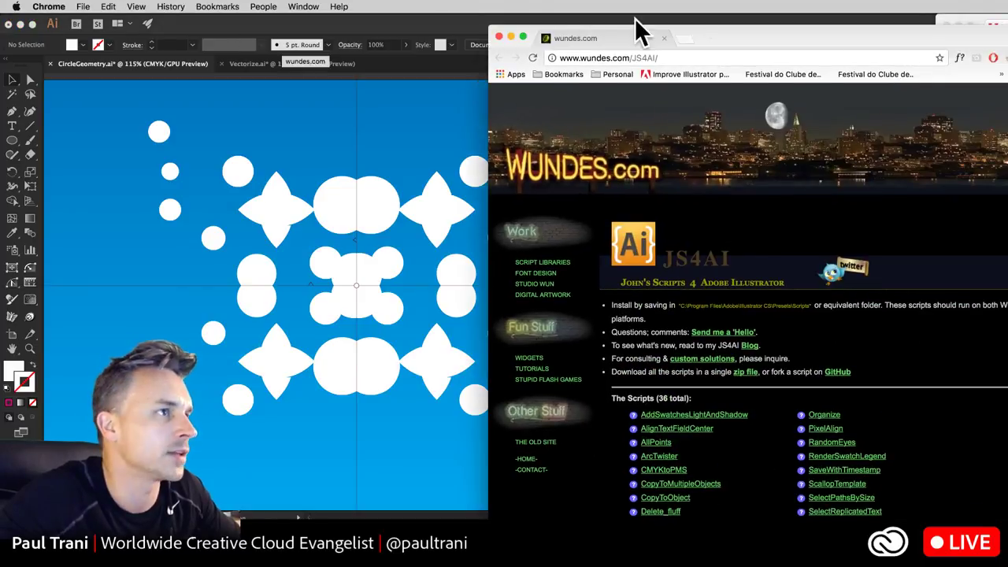
Reposition and widen the Chrome window and scroll down the JS4AI scripts list.
{"action": "left_click_drag", "start_coordinate": [750, 38], "coordinate": [410, 29]}
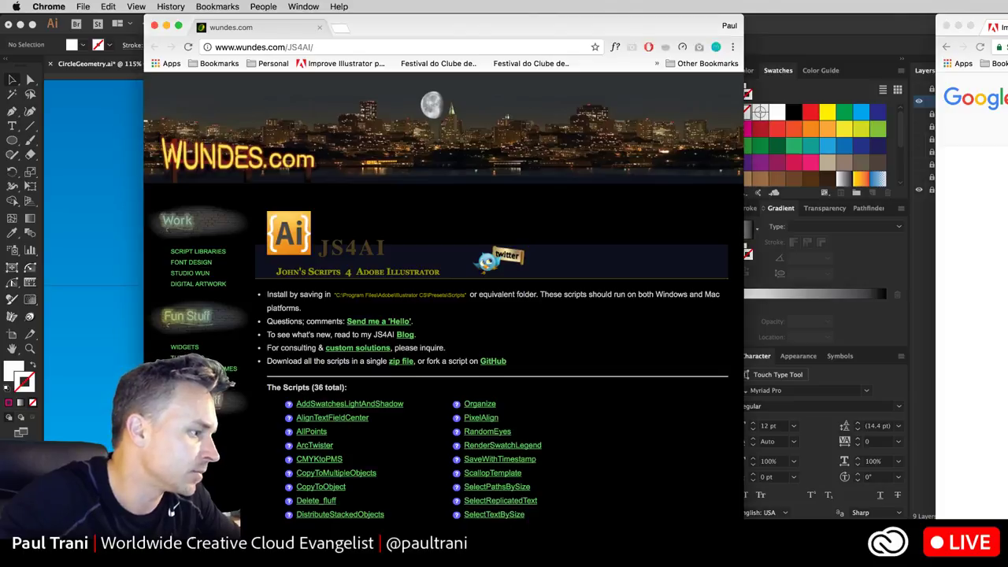
{"action": "left_click_drag", "start_coordinate": [145, 236], "coordinate": [59, 236]}
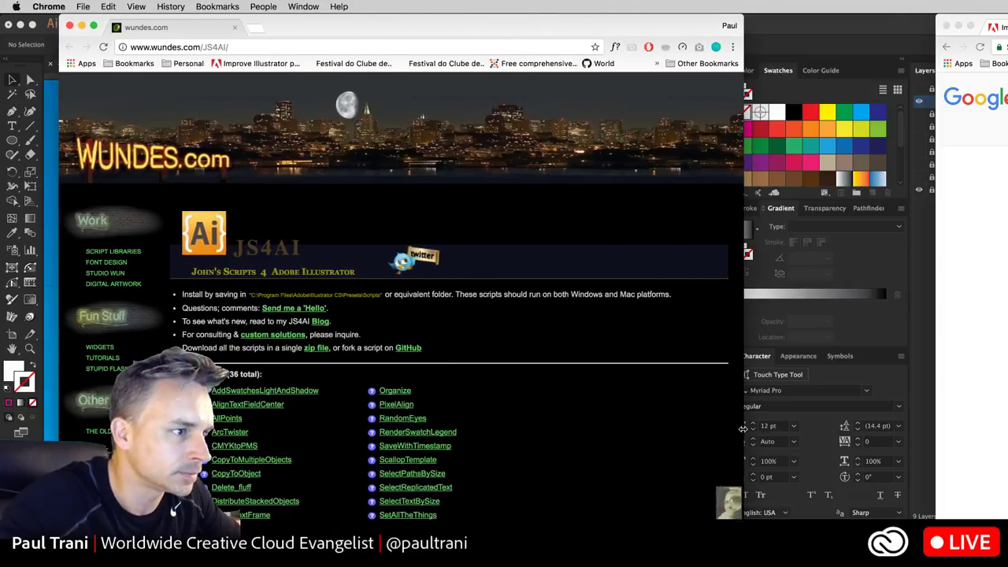
{"action": "left_click_drag", "start_coordinate": [743, 429], "coordinate": [890, 428]}
{"action": "scroll", "coordinate": [632, 354], "scroll_direction": "down", "scroll_amount": 5}
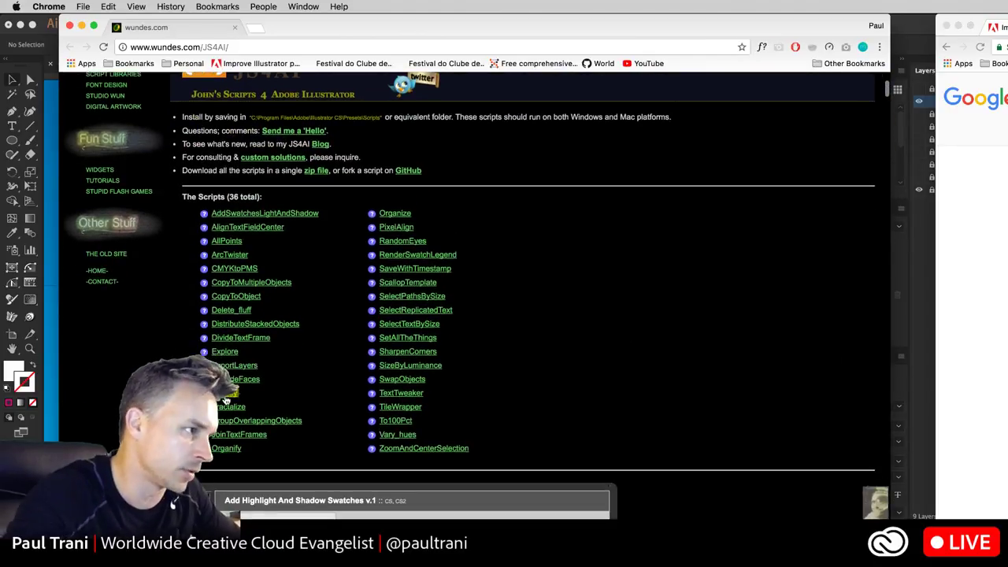
After previewing its source, save the Fleurify link as fleurify.js on the Desktop.
{"action": "left_click", "coordinate": [225, 394]}
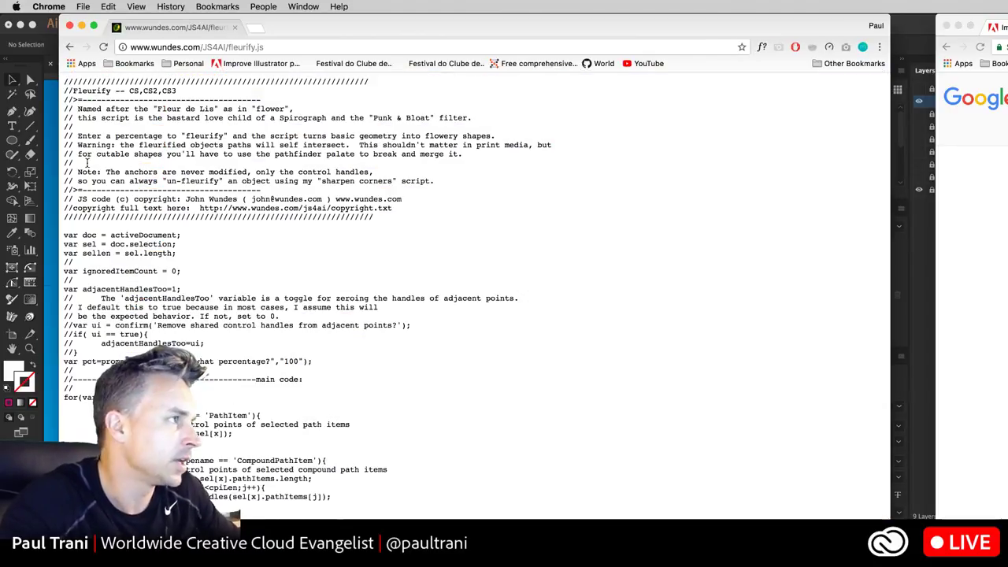
{"action": "left_click", "coordinate": [70, 47]}
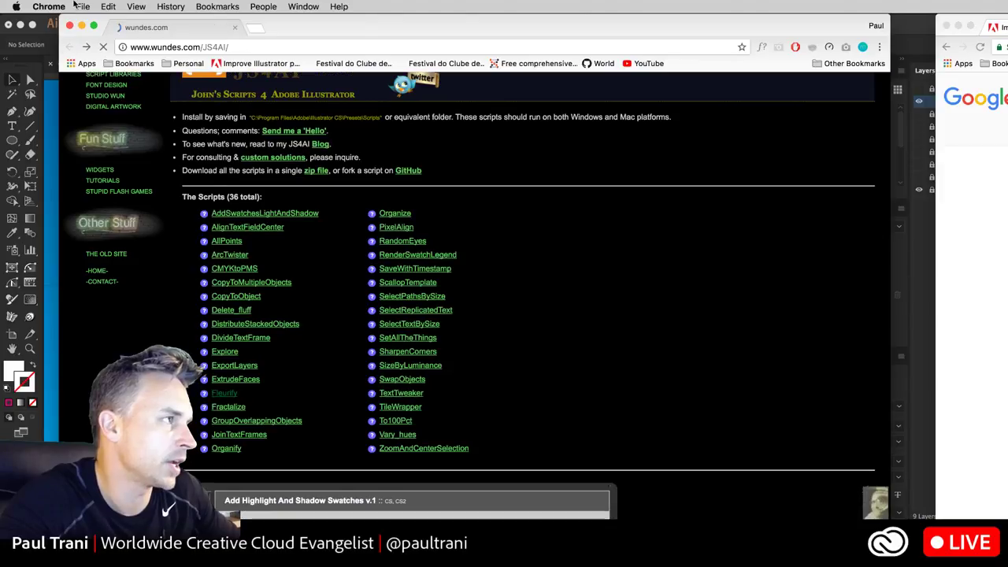
{"action": "left_click", "coordinate": [79, 7]}
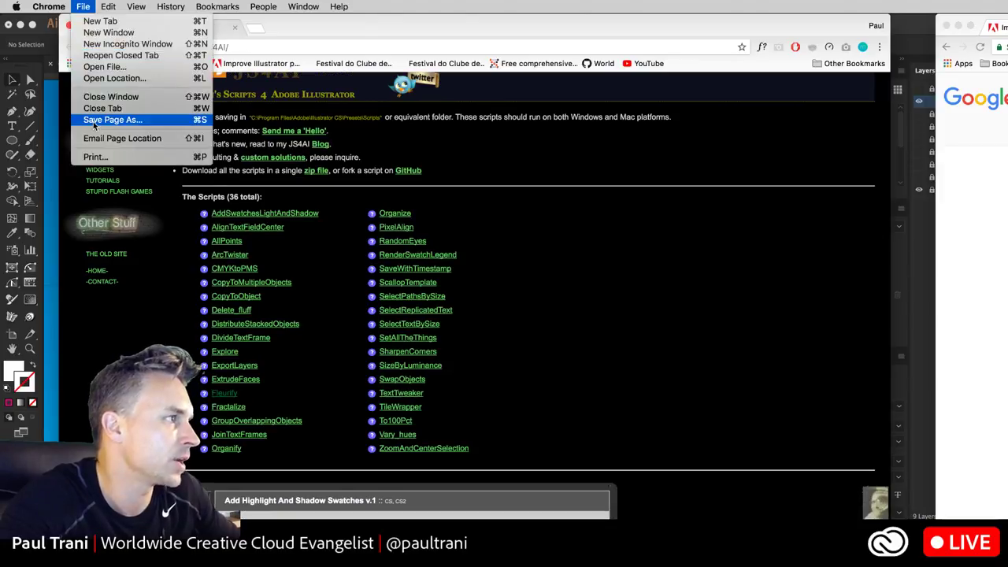
{"action": "key", "text": "Escape"}
{"action": "right_click", "coordinate": [225, 394]}
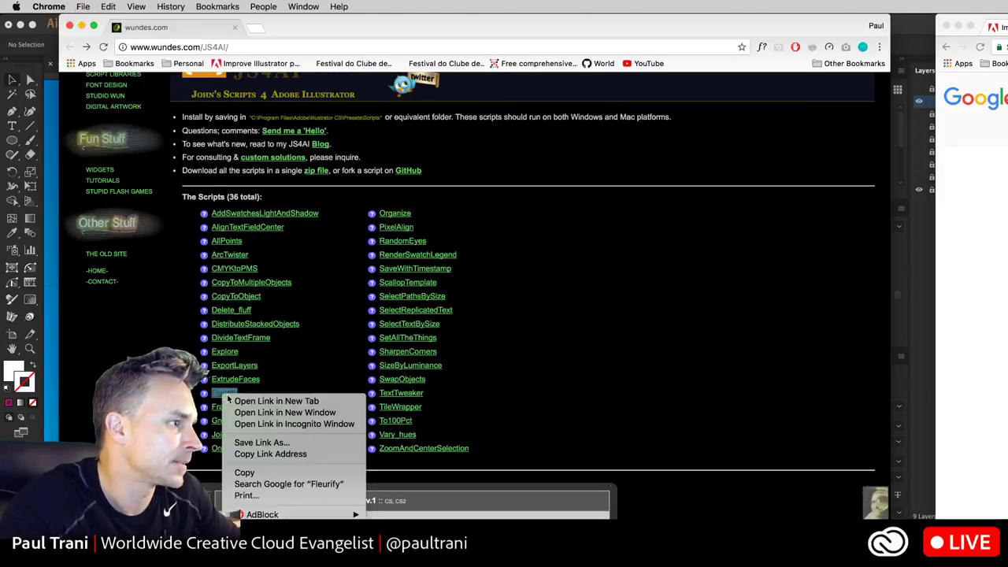
{"action": "left_click", "coordinate": [263, 443]}
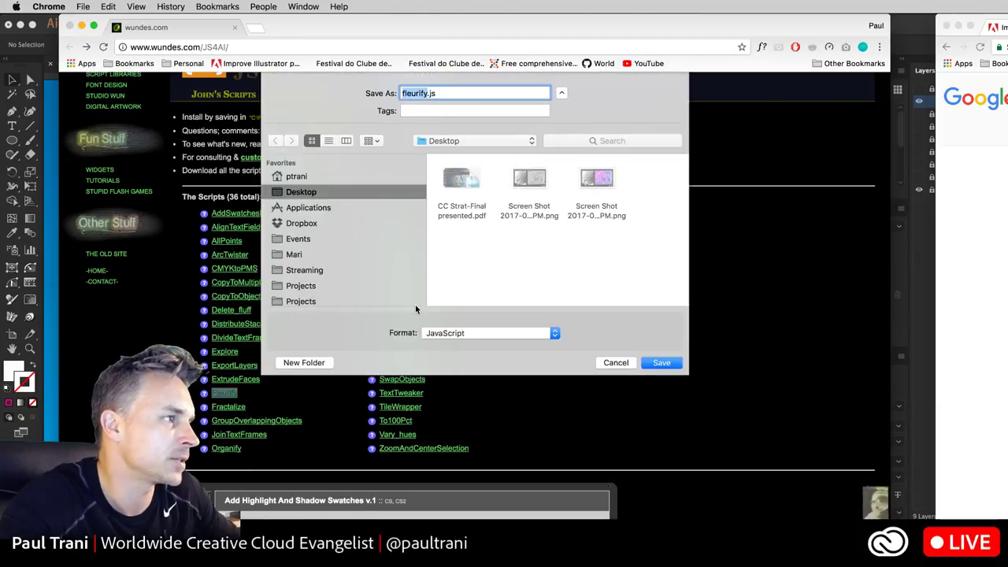
{"action": "left_click", "coordinate": [660, 362]}
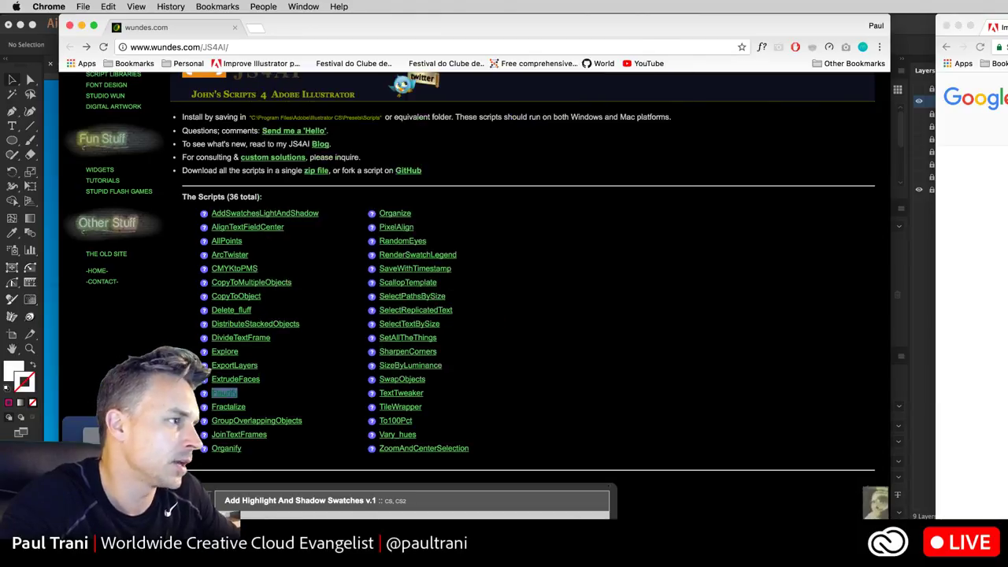
Open Finder to Applications, then reread the download line on the JS4AI scripts page.
{"action": "key", "text": "super+Tab"}
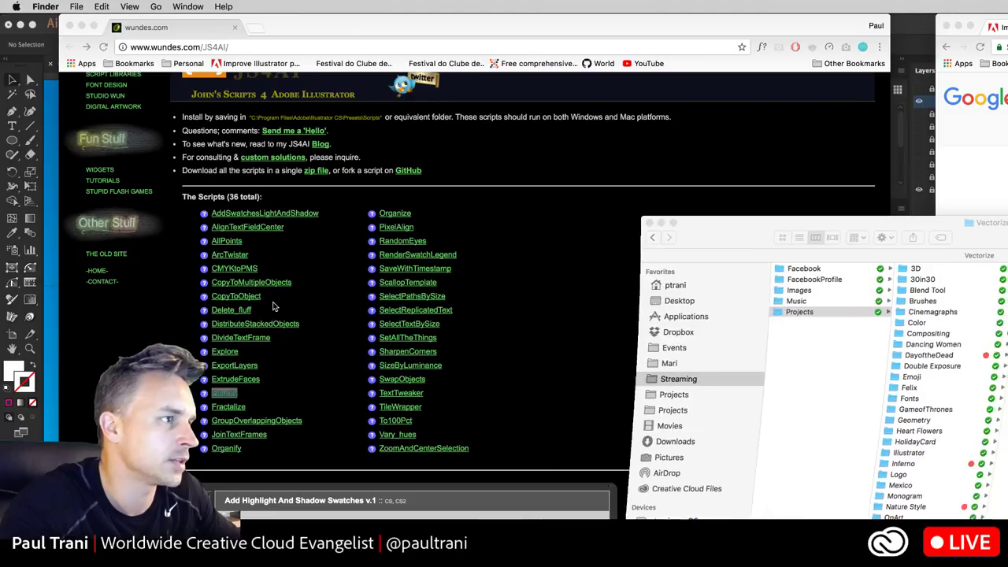
{"action": "left_click", "coordinate": [690, 315]}
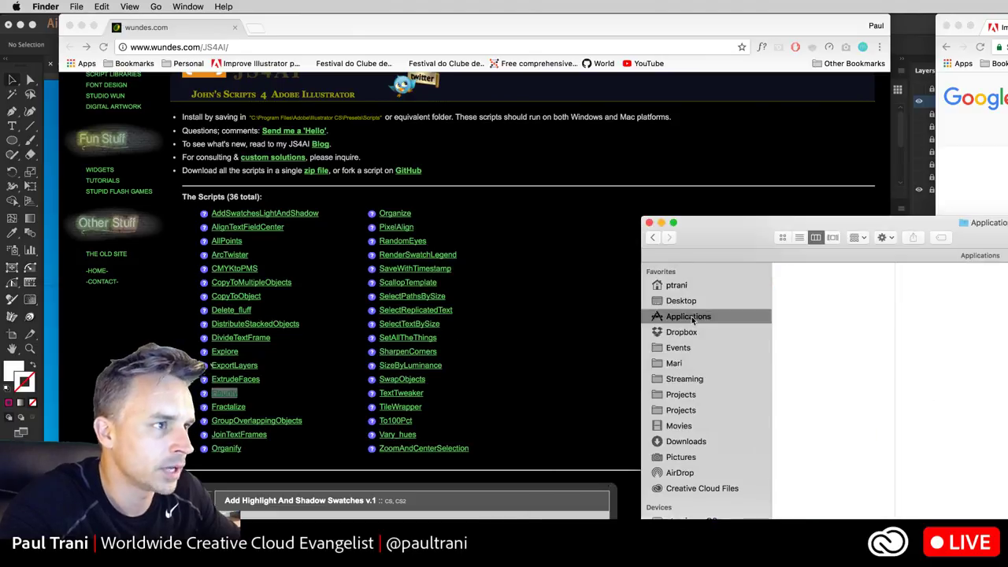
{"action": "left_click", "coordinate": [466, 175]}
{"action": "scroll", "coordinate": [466, 175], "scroll_direction": "up", "scroll_amount": 4}
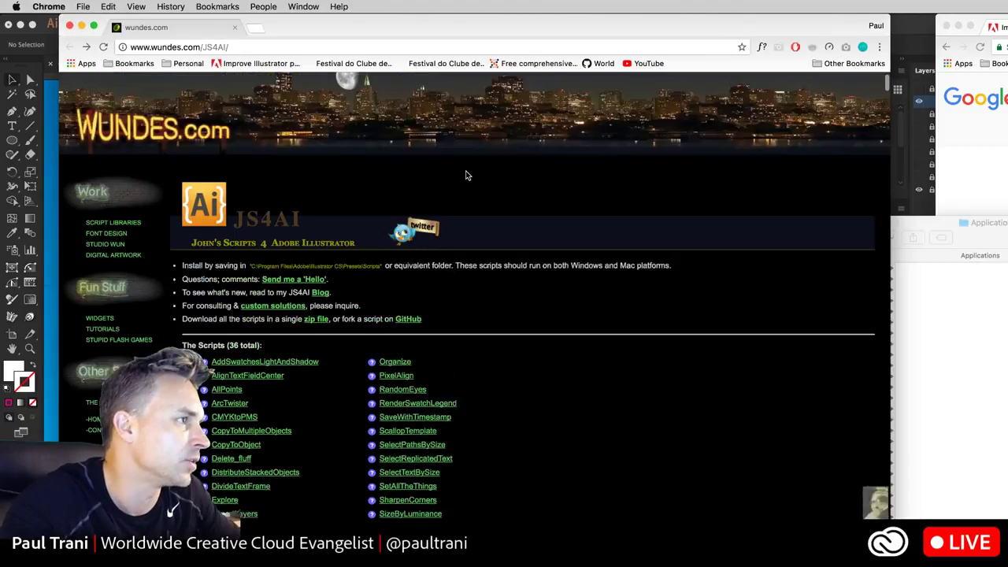
{"action": "left_click_drag", "start_coordinate": [212, 327], "coordinate": [270, 328]}
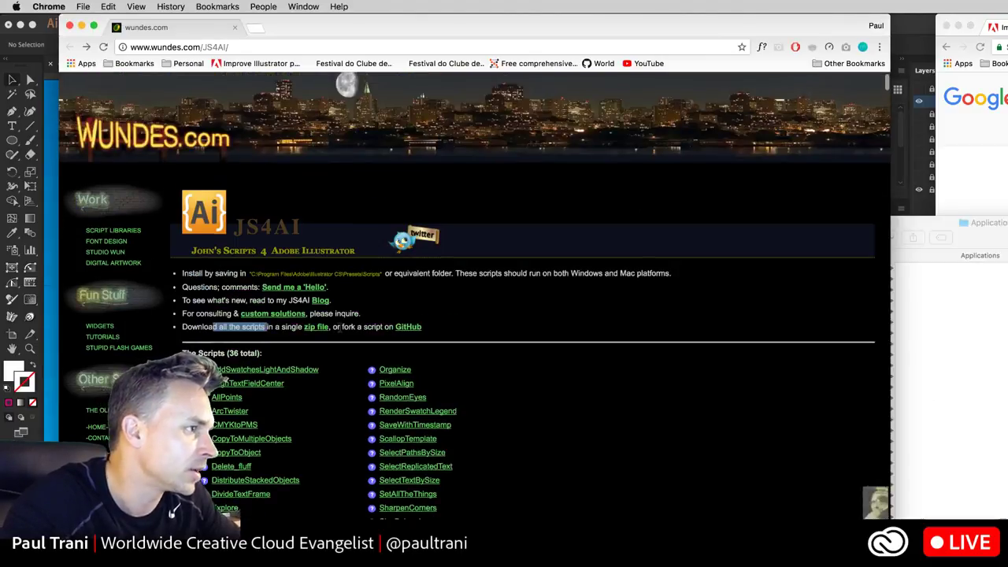
{"action": "left_click", "coordinate": [361, 328]}
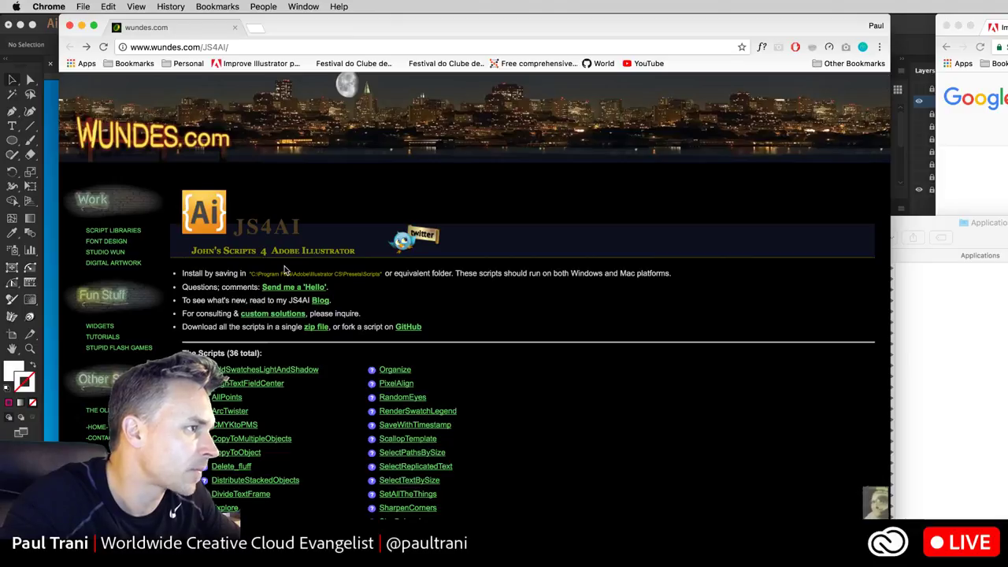
{"action": "scroll", "coordinate": [294, 273], "scroll_direction": "up", "scroll_amount": 5}
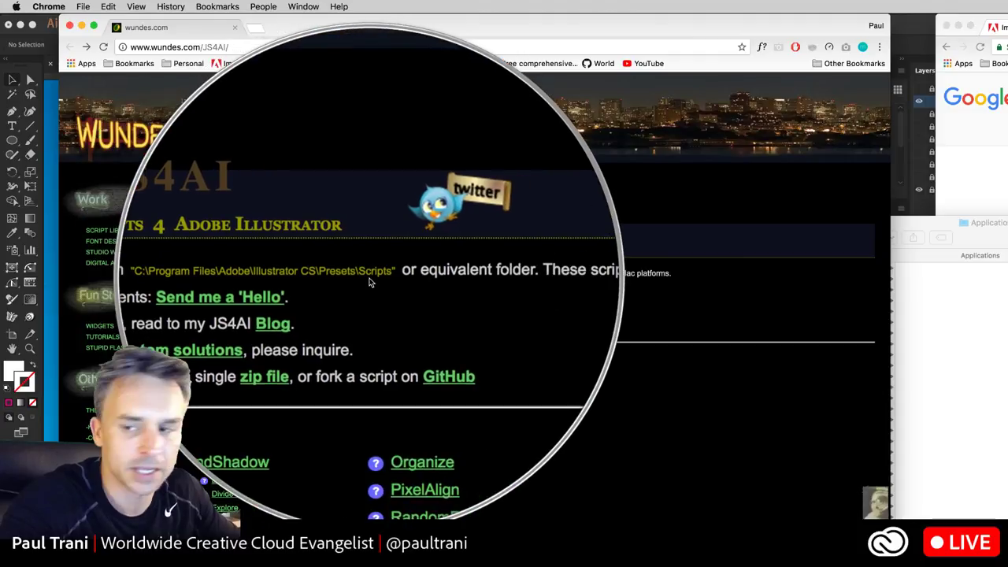
{"action": "scroll", "coordinate": [370, 282], "scroll_direction": "down", "scroll_amount": 5}
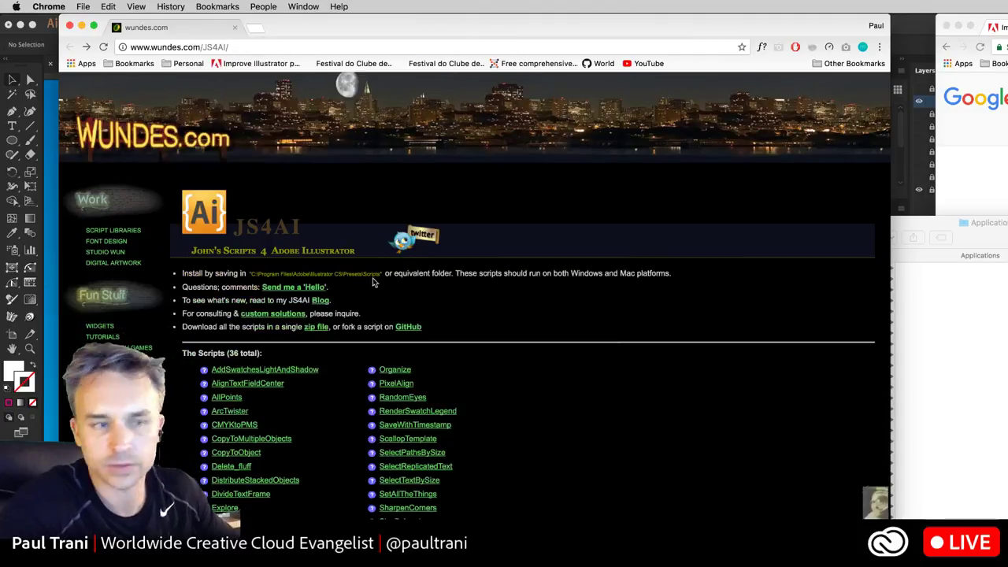
Close the Finder and Chrome windows and return to the Illustrator emblem.
{"action": "left_click_drag", "start_coordinate": [906, 223], "coordinate": [658, 223]}
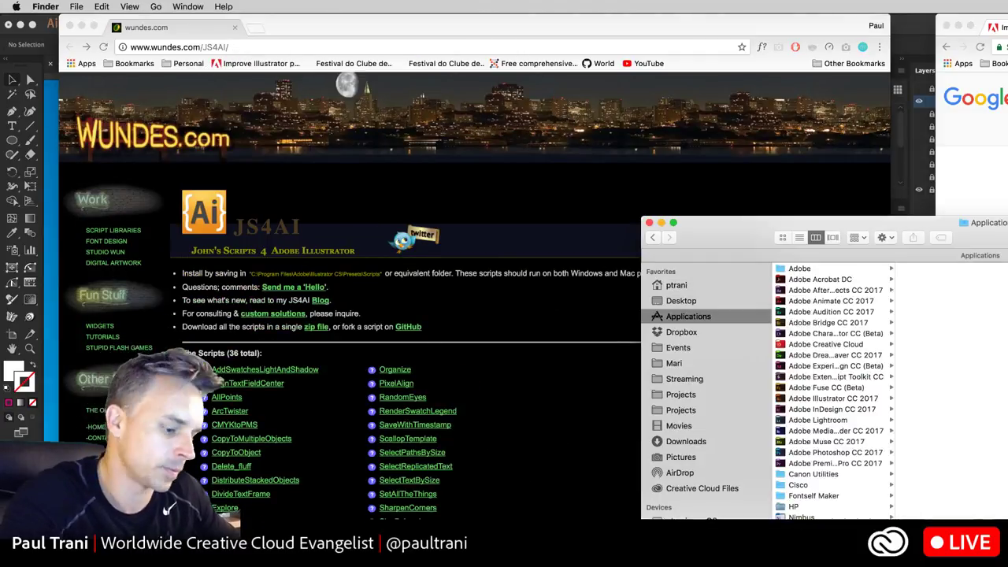
{"action": "key", "text": "super+w"}
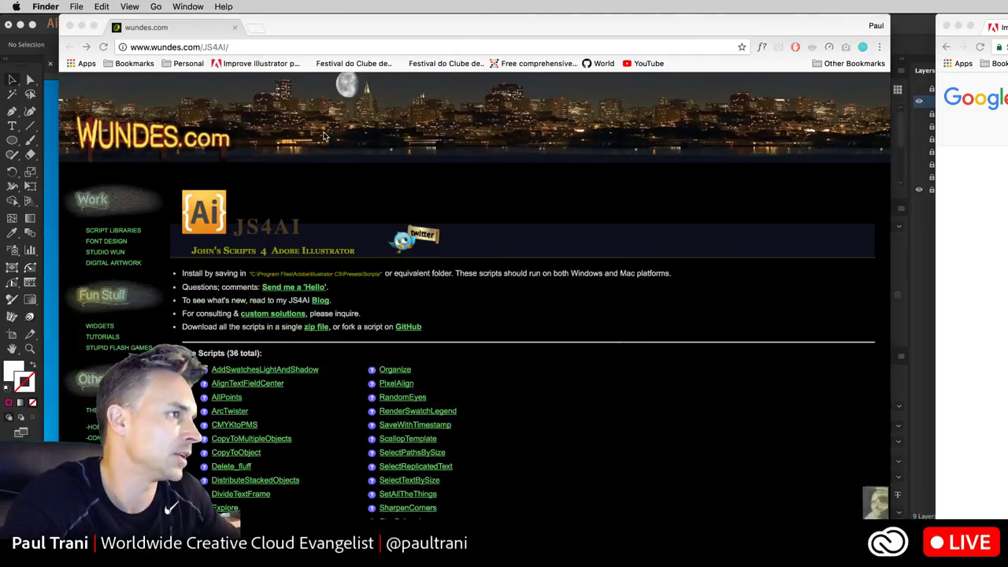
{"action": "left_click", "coordinate": [69, 26]}
{"action": "left_click", "coordinate": [139, 212]}
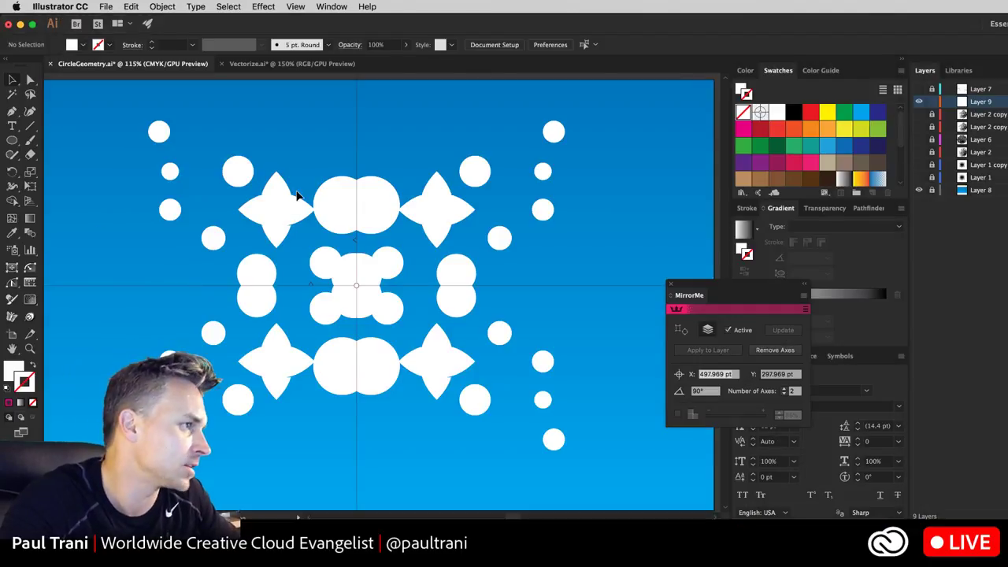
Undo a trial move of the upper-left star and shorten the central lens shape.
{"action": "left_click", "coordinate": [270, 213]}
{"action": "left_click_drag", "start_coordinate": [270, 214], "coordinate": [445, 370]}
{"action": "key", "text": "super+z"}
{"action": "key", "text": "super+z"}
{"action": "key", "text": "super+z"}
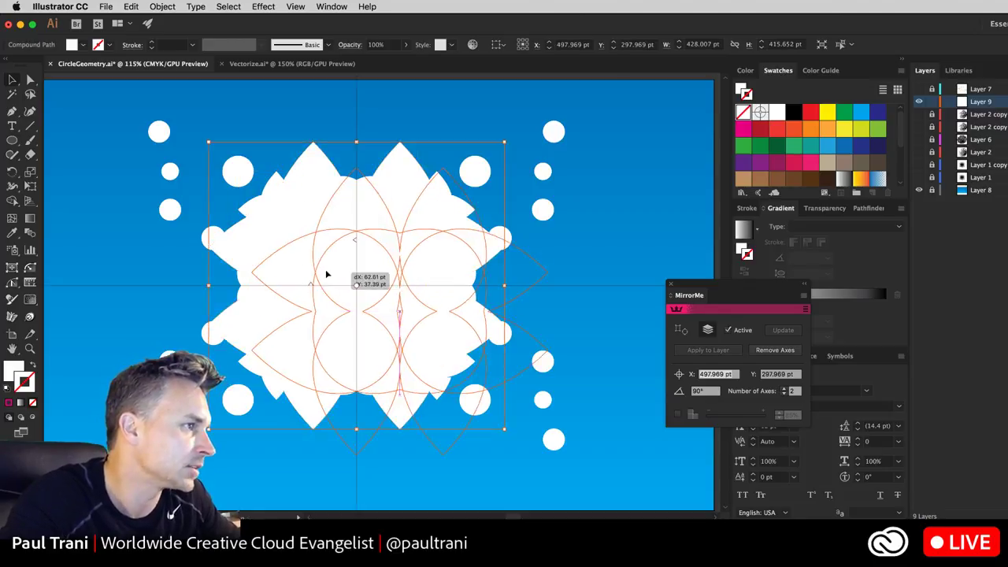
{"action": "left_click_drag", "start_coordinate": [313, 242], "coordinate": [304, 276]}
{"action": "left_click", "coordinate": [48, 246]}
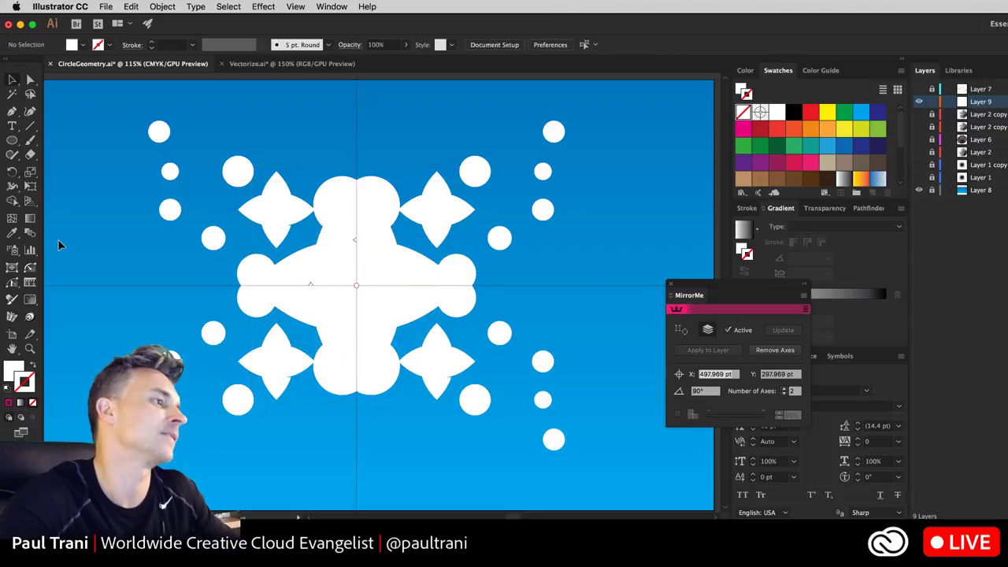
Nudge the top circle up-left and delete the top double-circle shape.
{"action": "left_click_drag", "start_coordinate": [340, 193], "coordinate": [313, 139]}
{"action": "left_click", "coordinate": [278, 105]}
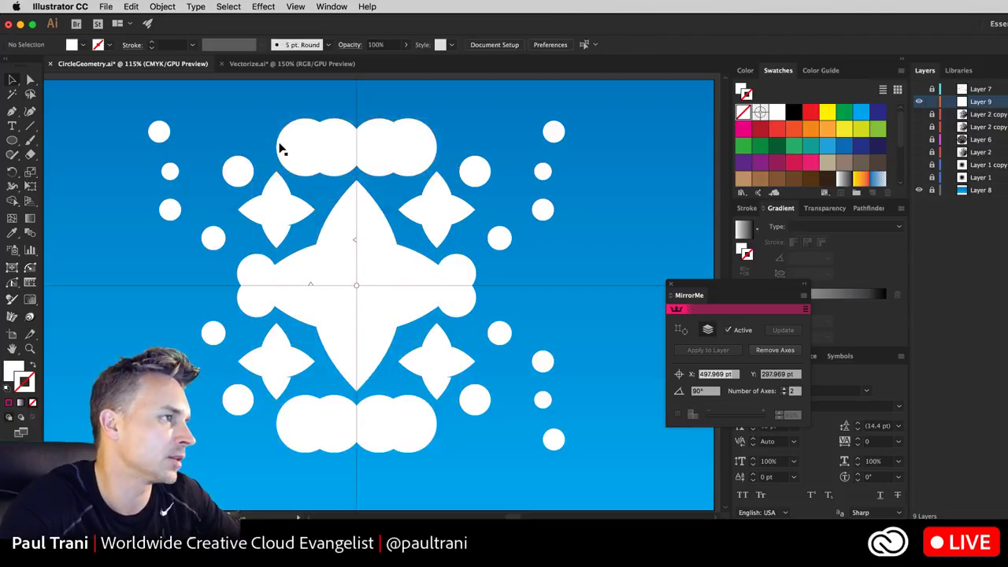
{"action": "left_click", "coordinate": [279, 145]}
{"action": "key", "text": "Delete"}
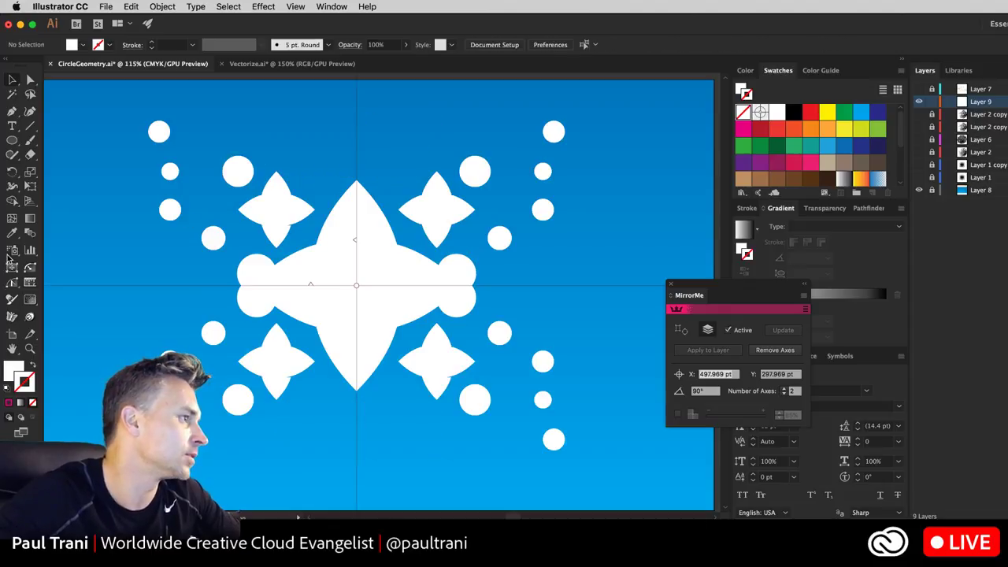
Draw a new circle near the top of the emblem with the Ellipse tool.
{"action": "left_click", "coordinate": [13, 140]}
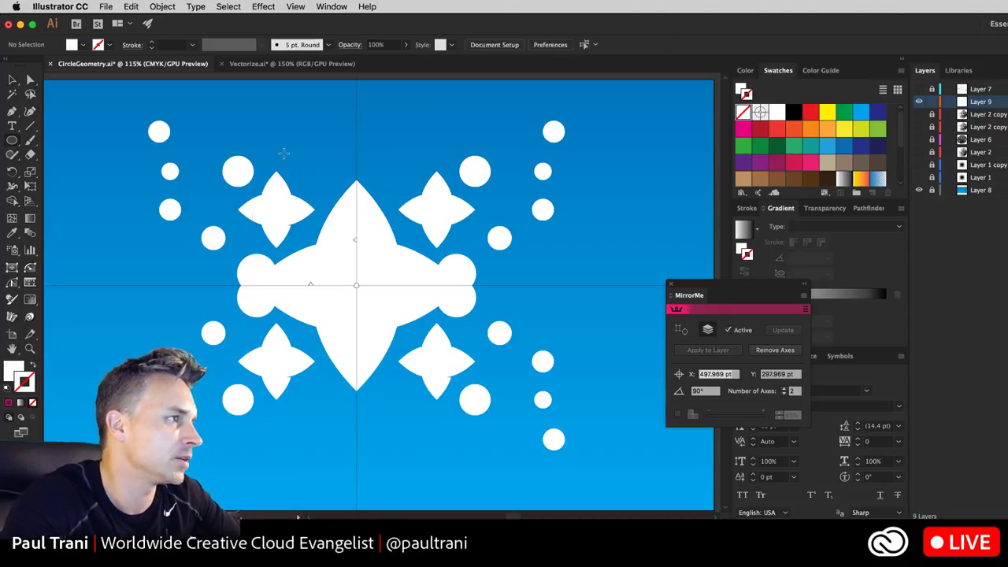
{"action": "left_click_drag", "start_coordinate": [307, 150], "coordinate": [329, 171]}
{"action": "left_click", "coordinate": [12, 81]}
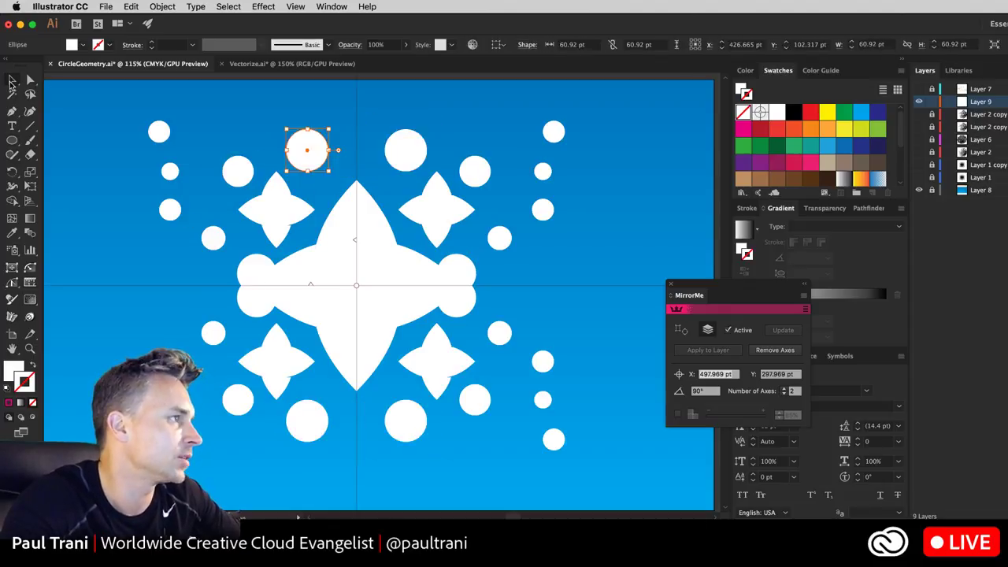
{"action": "left_click", "coordinate": [125, 258]}
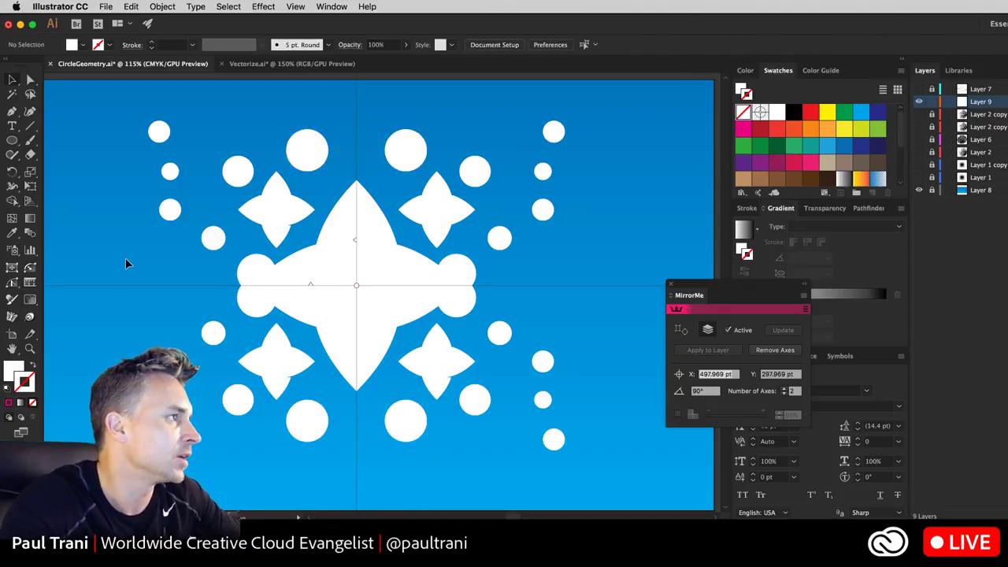
Close the MirrorMe panel, select the upper-left star, and switch over to Photoshop.
{"action": "left_click", "coordinate": [670, 286]}
{"action": "left_click", "coordinate": [272, 214]}
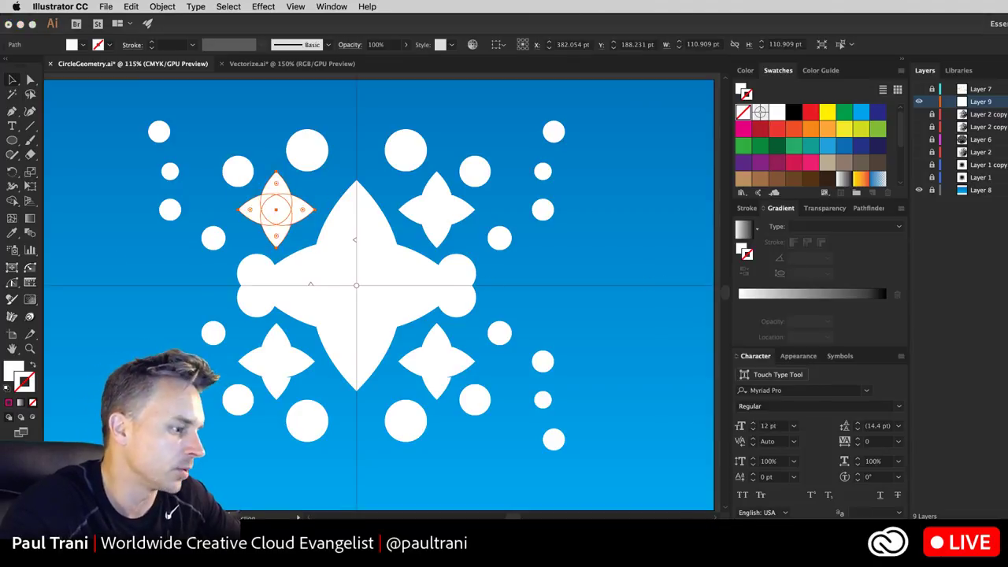
{"action": "key", "text": "super+Tab"}
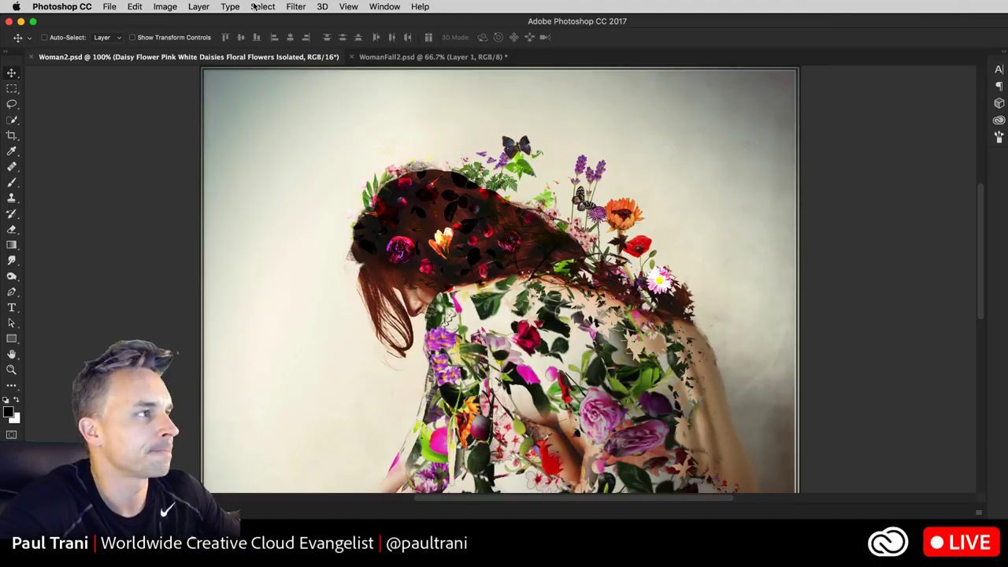
Create a white 111×111 px RGB document, then start a second new document at its width field.
{"action": "key", "text": "super+s"}
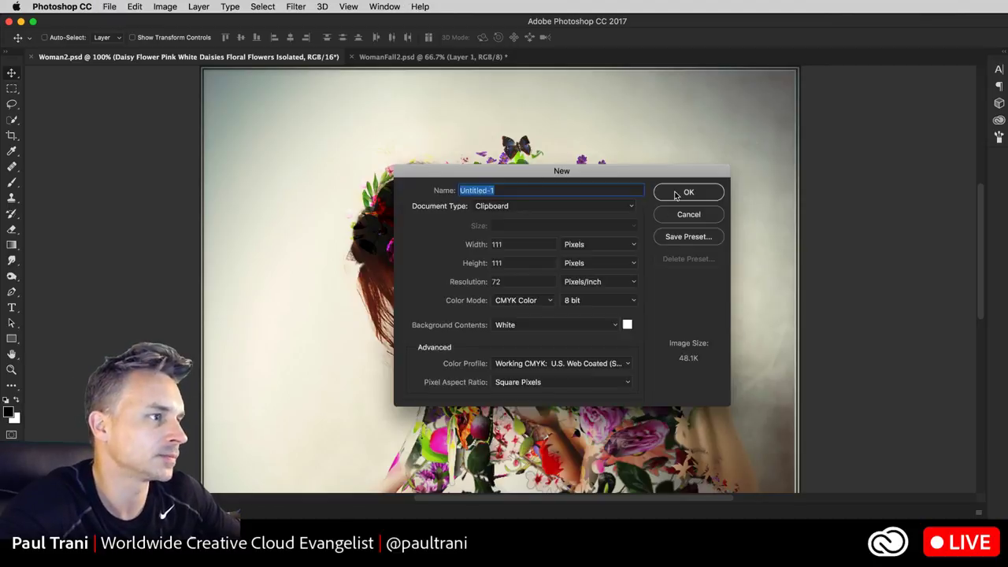
{"action": "left_click", "coordinate": [520, 295]}
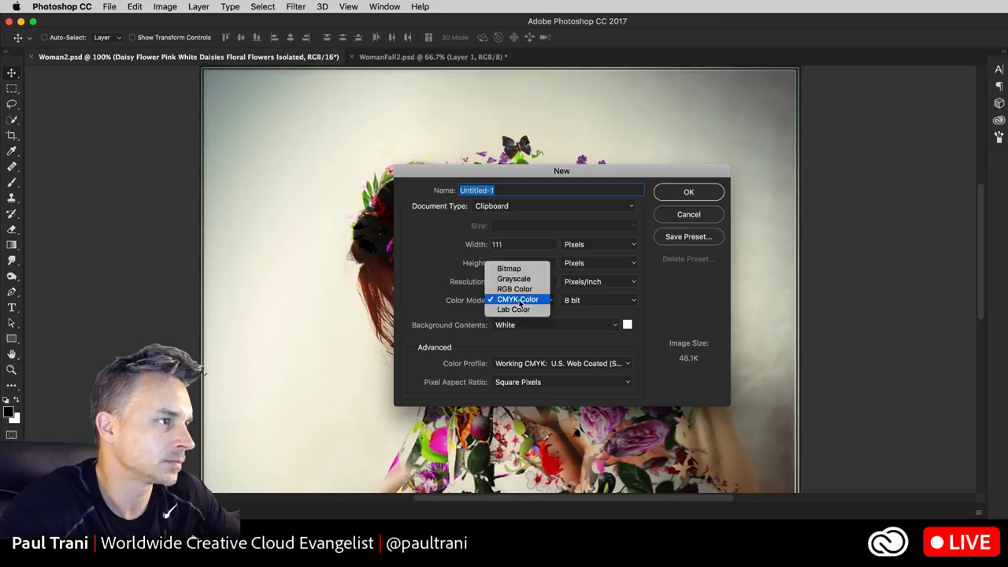
{"action": "left_click", "coordinate": [520, 286]}
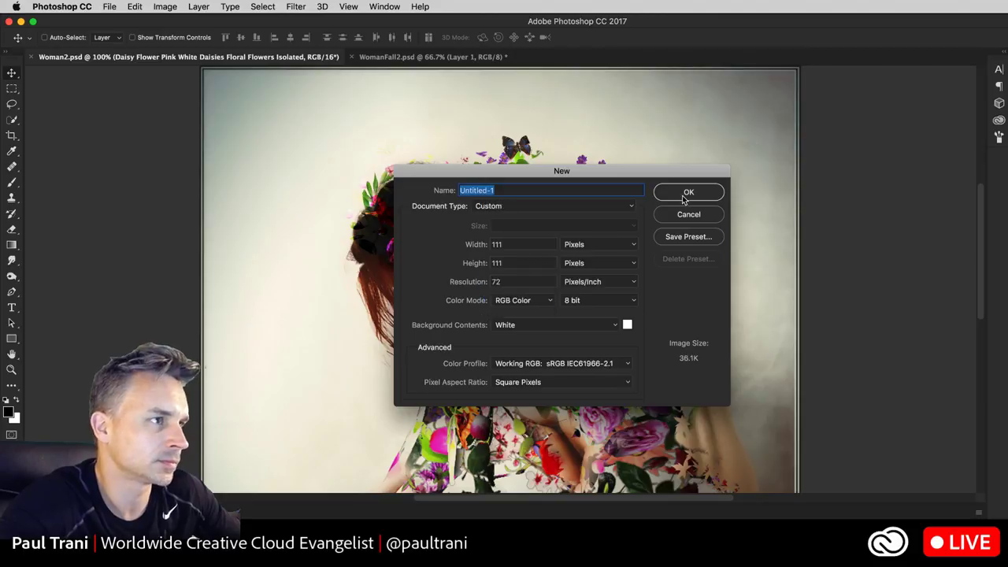
{"action": "left_click", "coordinate": [686, 194]}
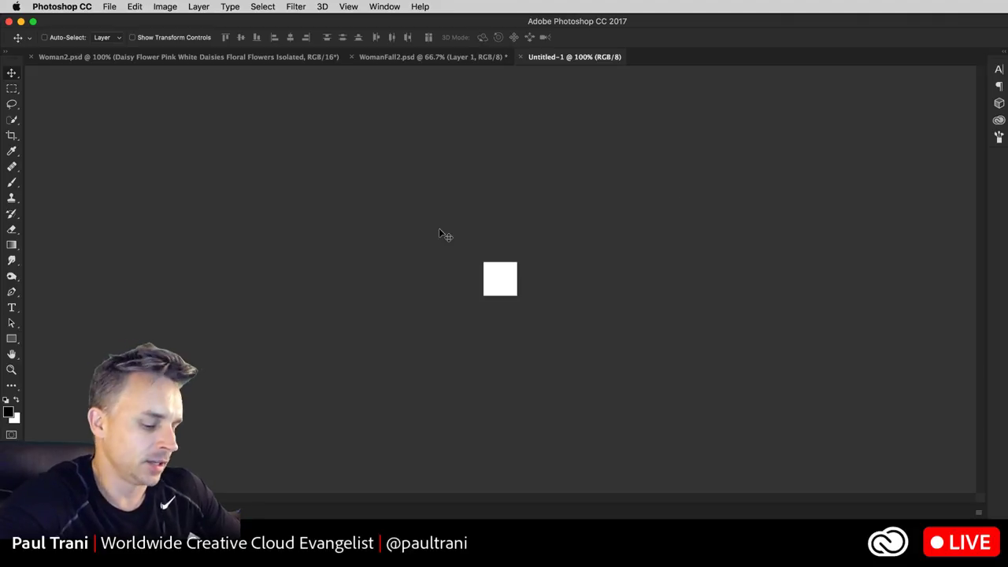
{"action": "key", "text": "super+n"}
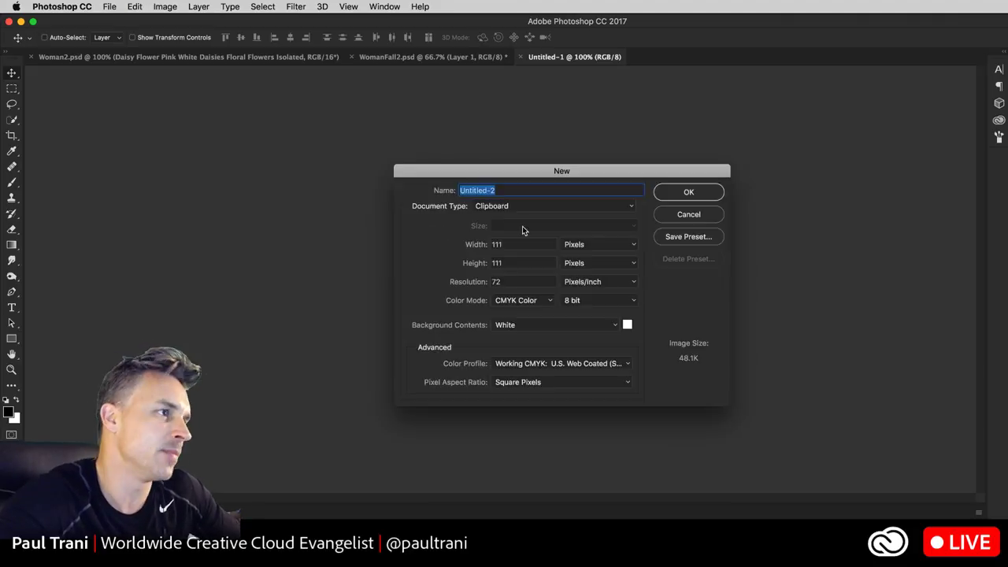
{"action": "key", "text": "Tab"}
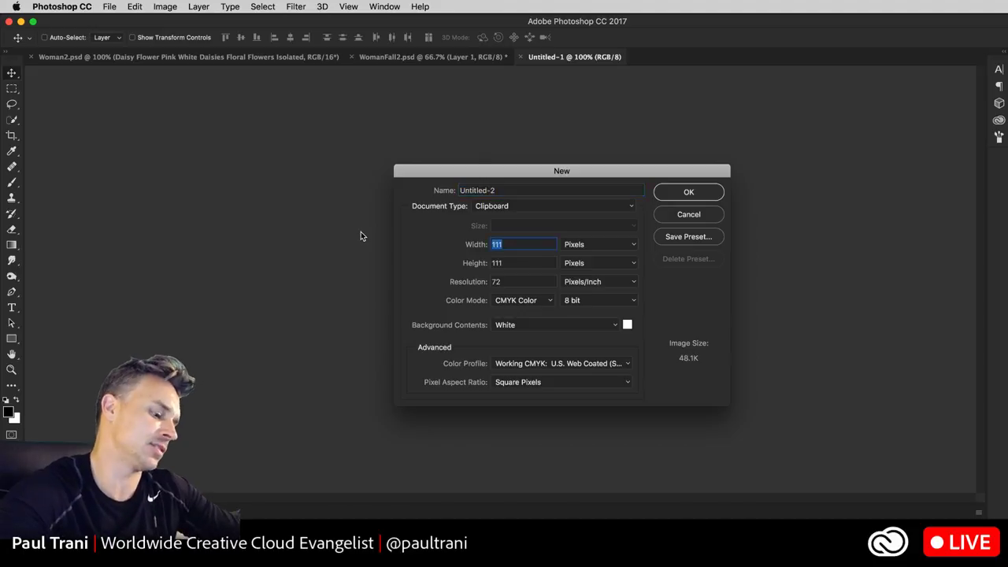
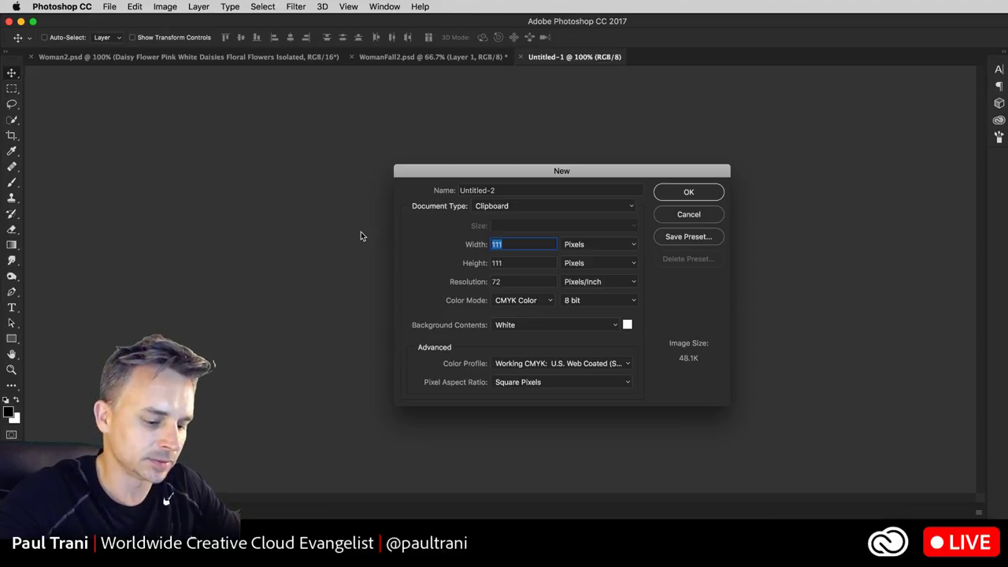
Create a new 1280×720 RGB Color document, Untitled-2, and zoom in on its blank canvas.
{"action": "type", "text": "1280"}
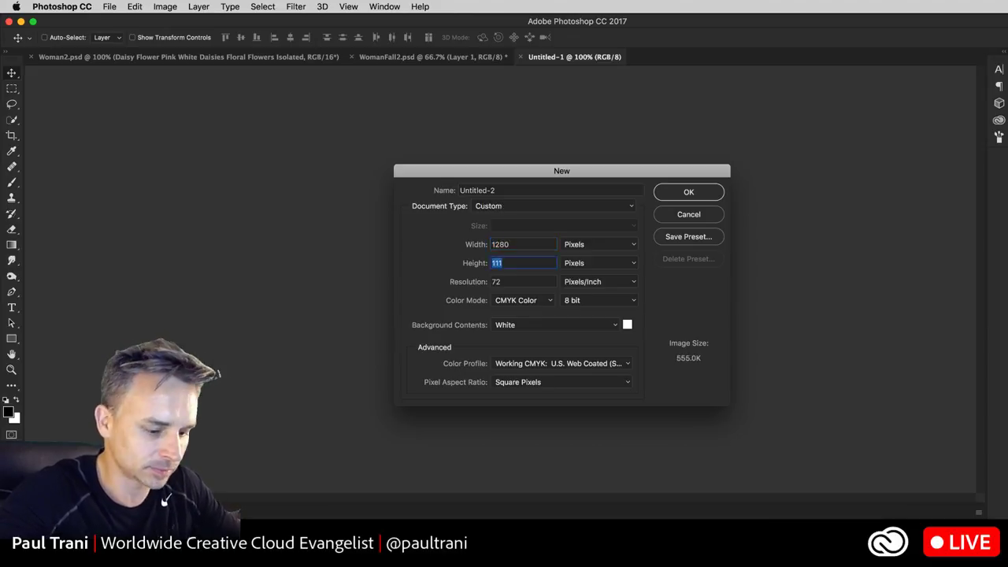
{"action": "type", "text": "720"}
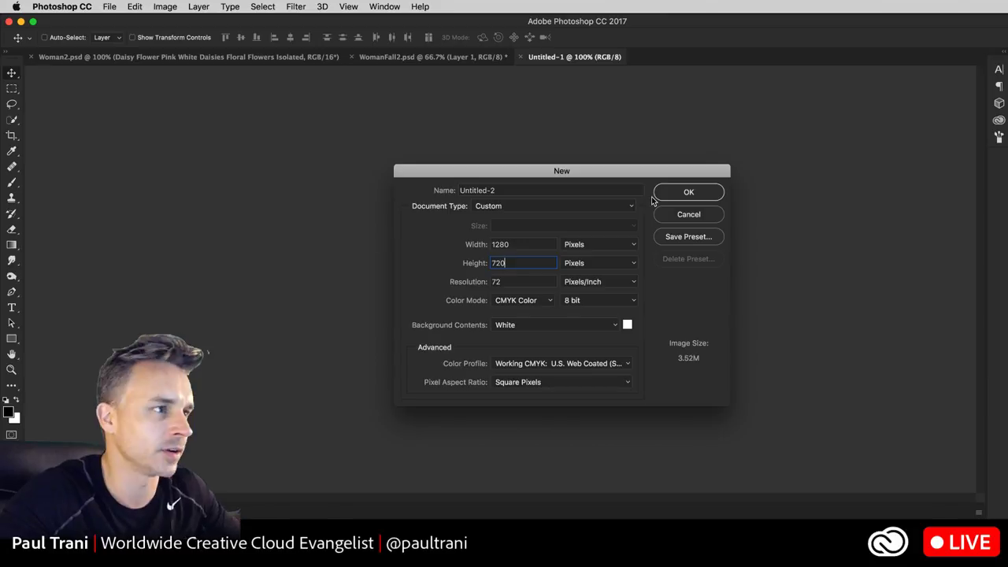
{"action": "left_click", "coordinate": [534, 304]}
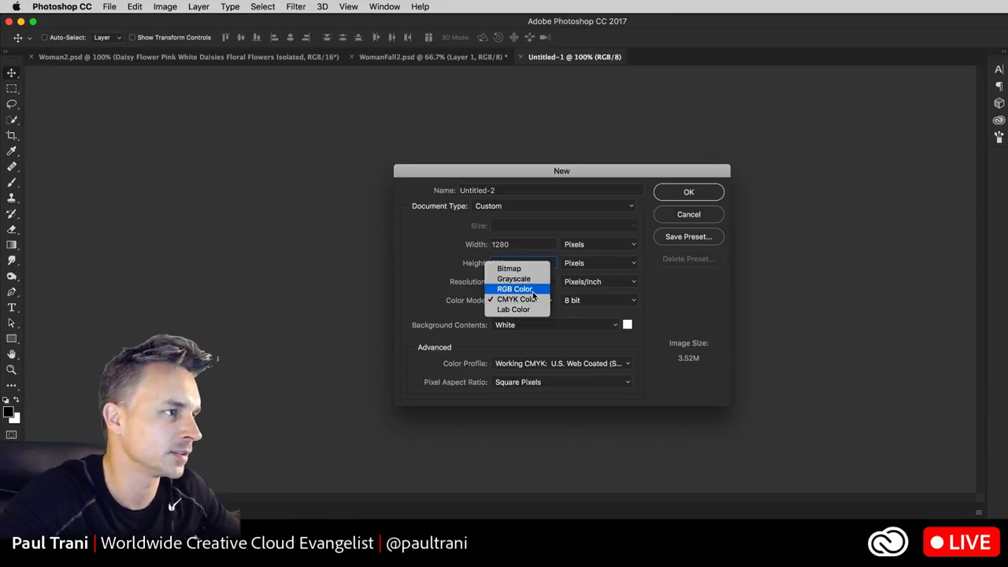
{"action": "left_click", "coordinate": [516, 288]}
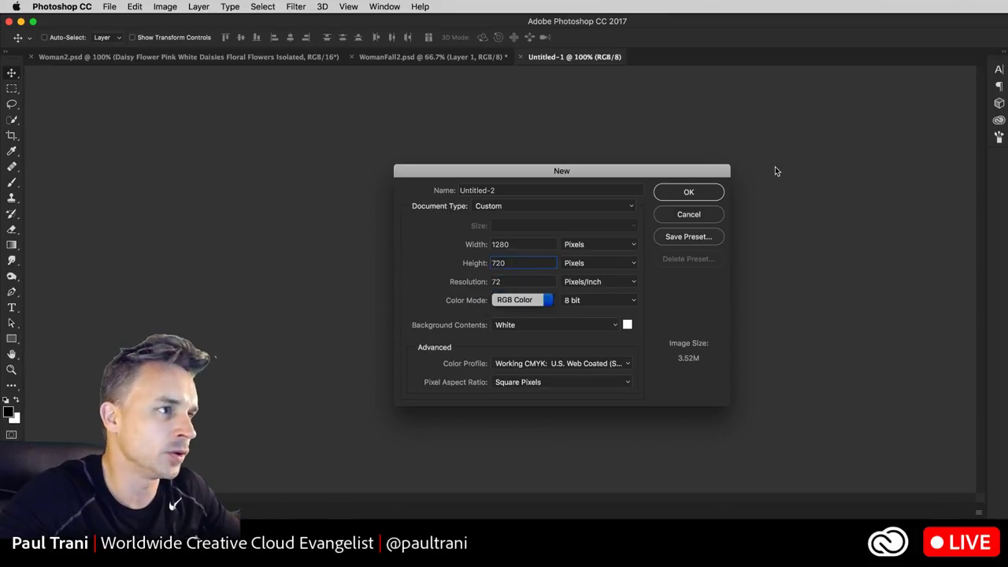
{"action": "left_click", "coordinate": [689, 192]}
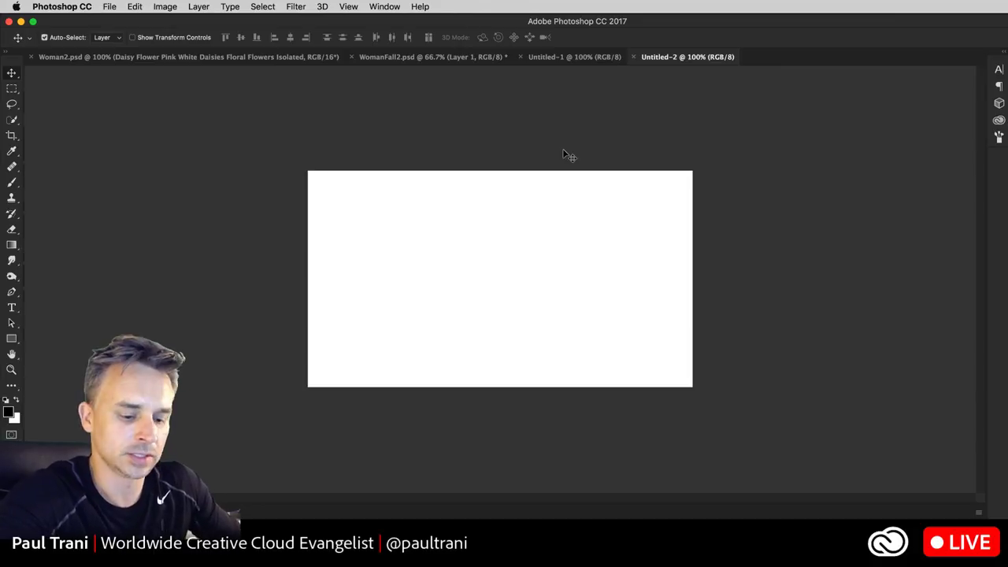
{"action": "key", "text": "super+equal"}
Pick the Rectangular Marquee, switch to the Woman2.psd composite and show the Layers panel.
{"action": "left_click", "coordinate": [12, 89]}
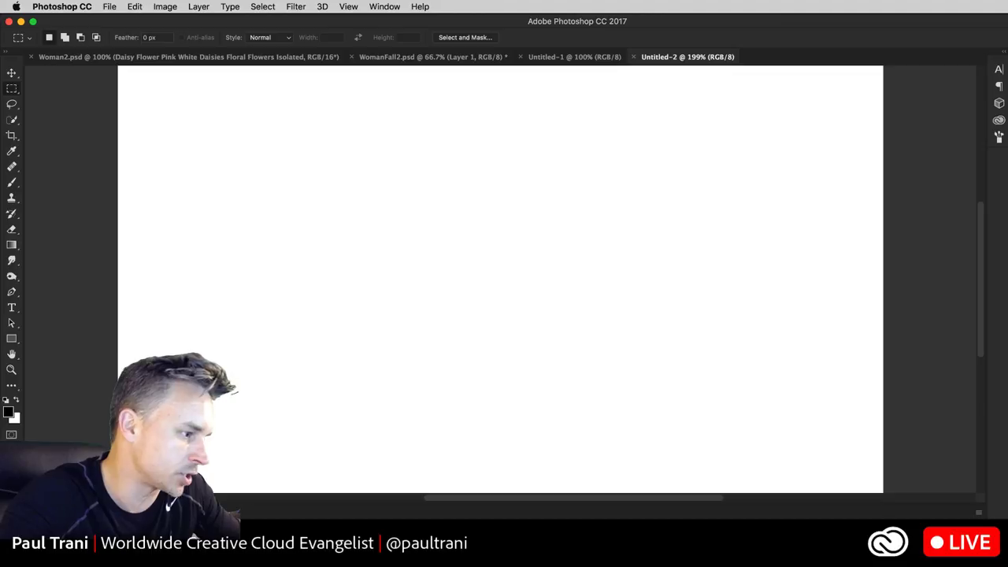
{"action": "left_click", "coordinate": [421, 61]}
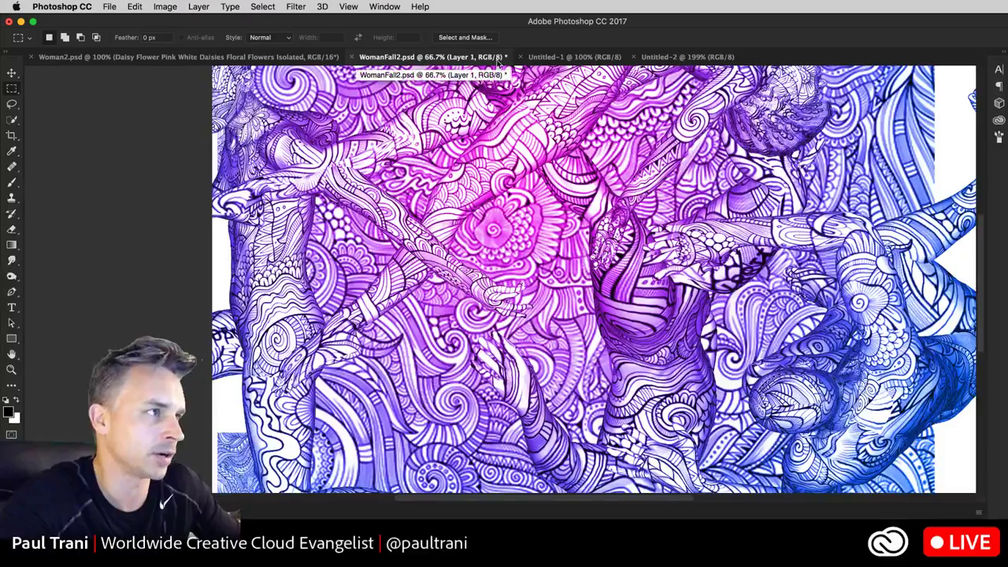
{"action": "left_click", "coordinate": [116, 56]}
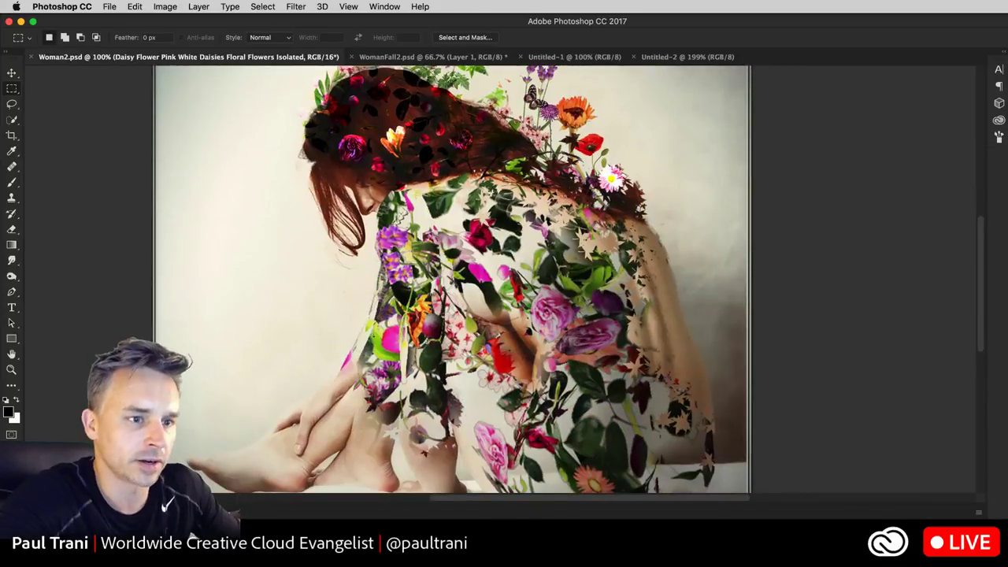
{"action": "key", "text": "shift+Tab"}
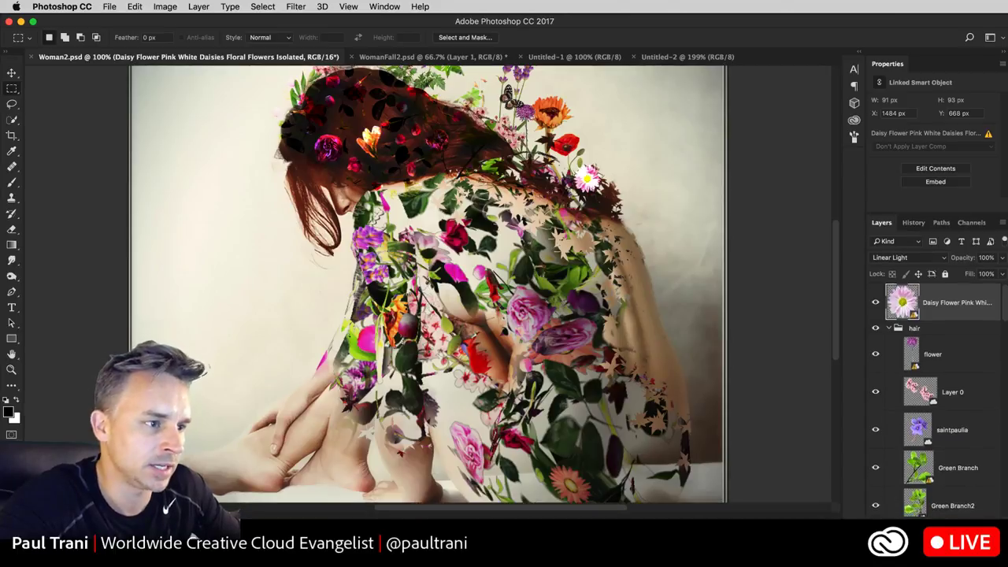
Make the workspace taller and collapse Properties to give the layer list more room.
{"action": "left_click_drag", "start_coordinate": [826, 508], "coordinate": [812, 515]}
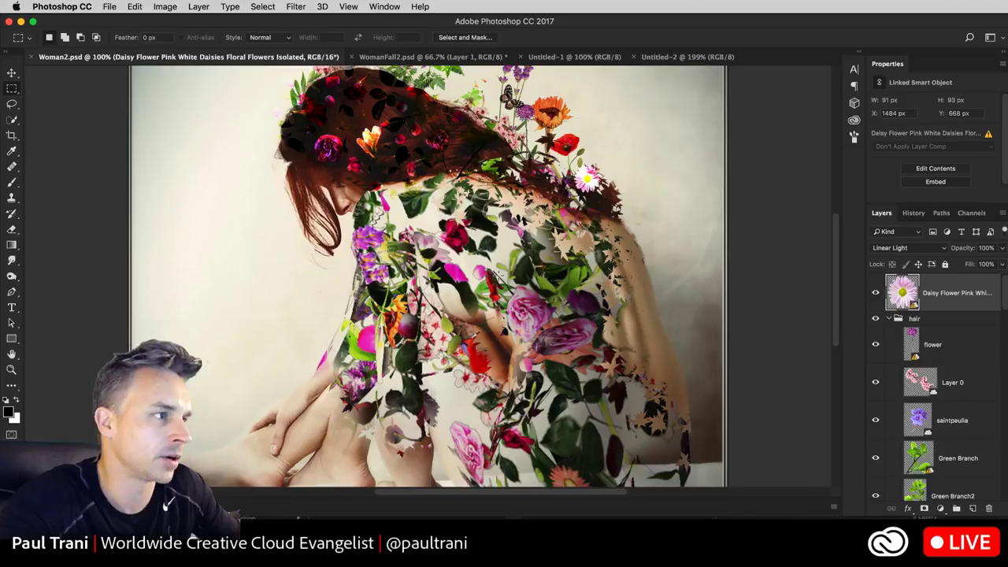
{"action": "scroll", "coordinate": [432, 244], "scroll_direction": "up", "scroll_amount": 2}
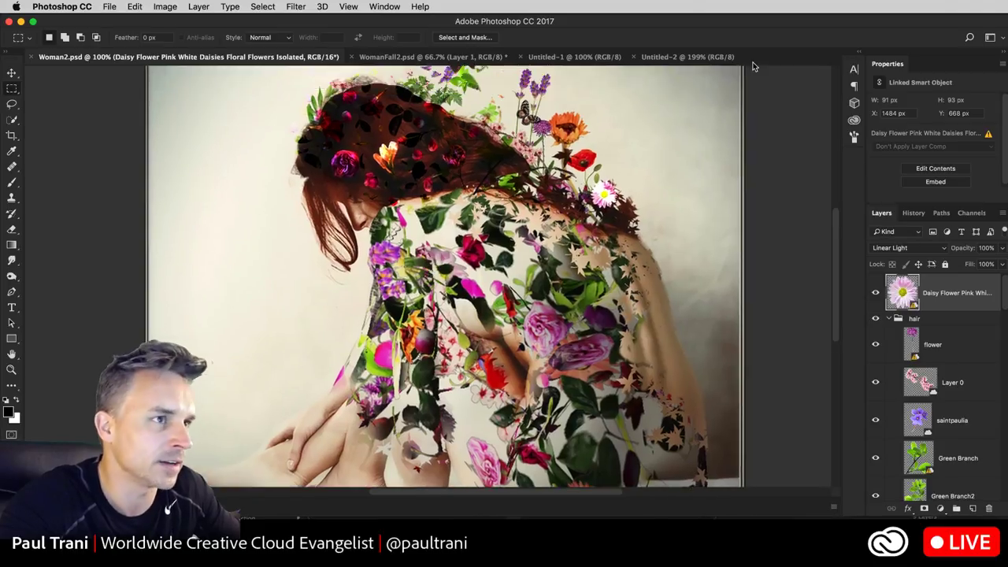
{"action": "double_click", "coordinate": [955, 69]}
{"action": "scroll", "coordinate": [934, 284], "scroll_direction": "down", "scroll_amount": 5}
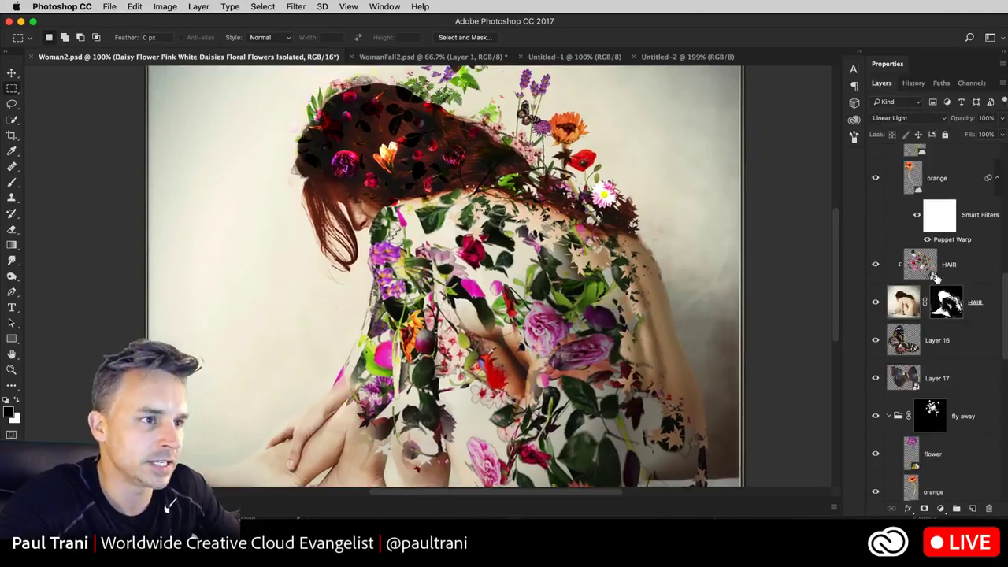
{"action": "scroll", "coordinate": [931, 292], "scroll_direction": "up", "scroll_amount": 5}
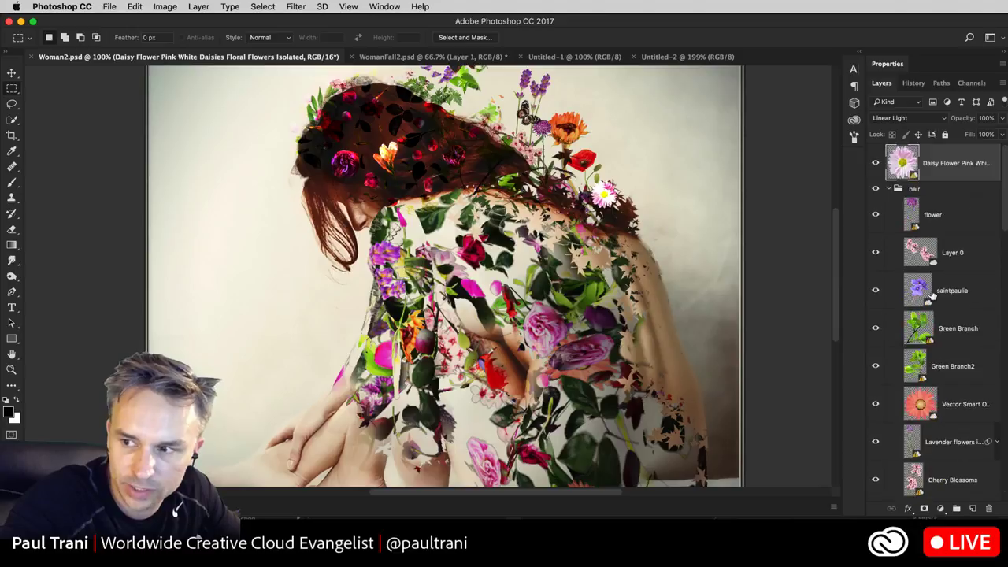
{"action": "scroll", "coordinate": [441, 157], "scroll_direction": "up", "scroll_amount": 3}
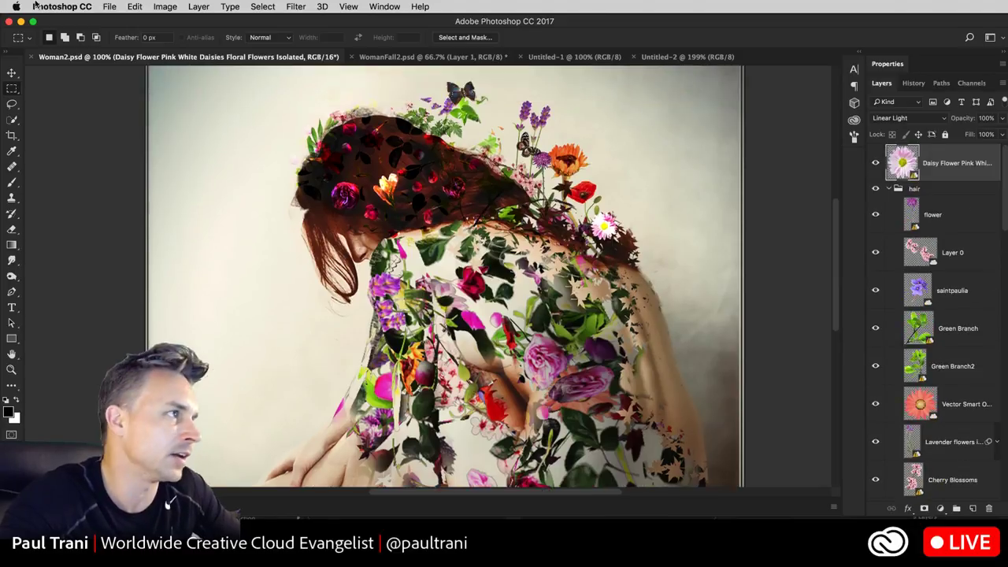
{"action": "left_click", "coordinate": [157, 6]}
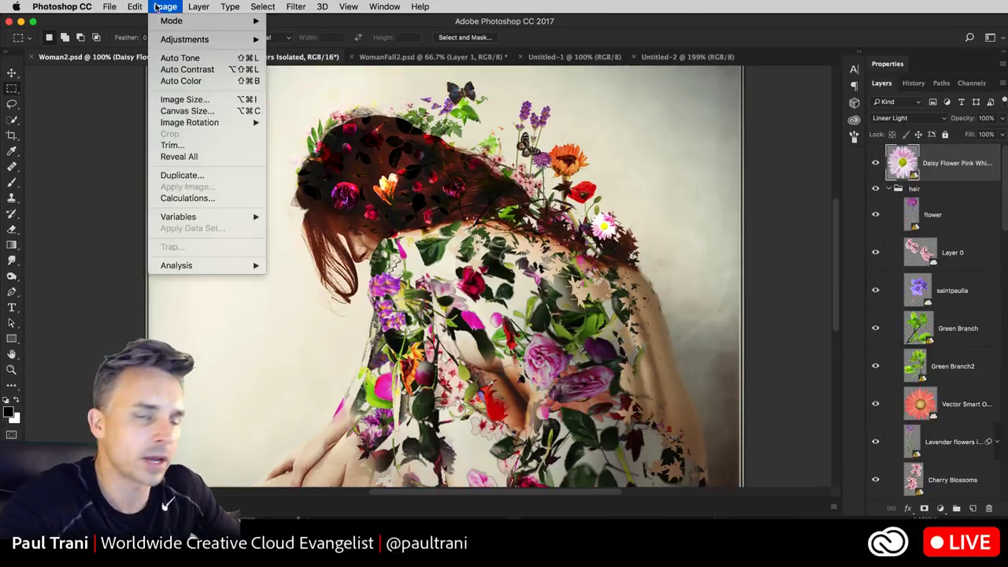
{"action": "left_click", "coordinate": [157, 6]}
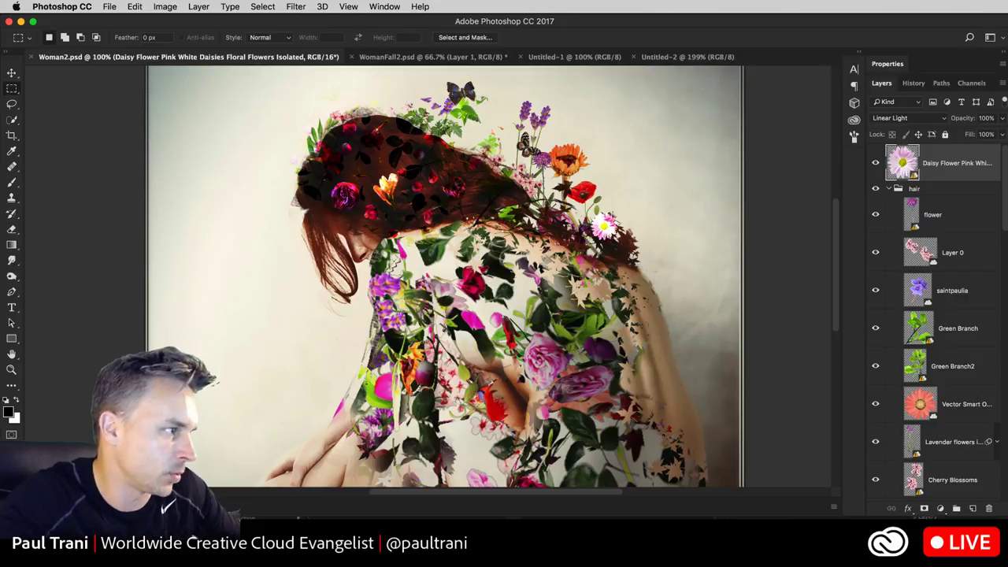
Shrink the Photoshop window and set the status bar to show Layer Count.
{"action": "left_click", "coordinate": [297, 518]}
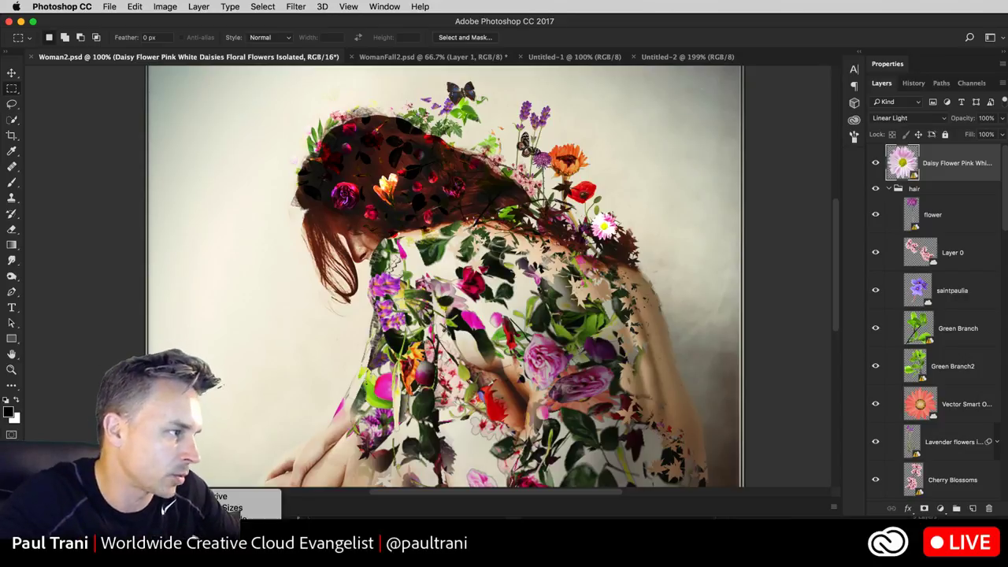
{"action": "left_click", "coordinate": [298, 518]}
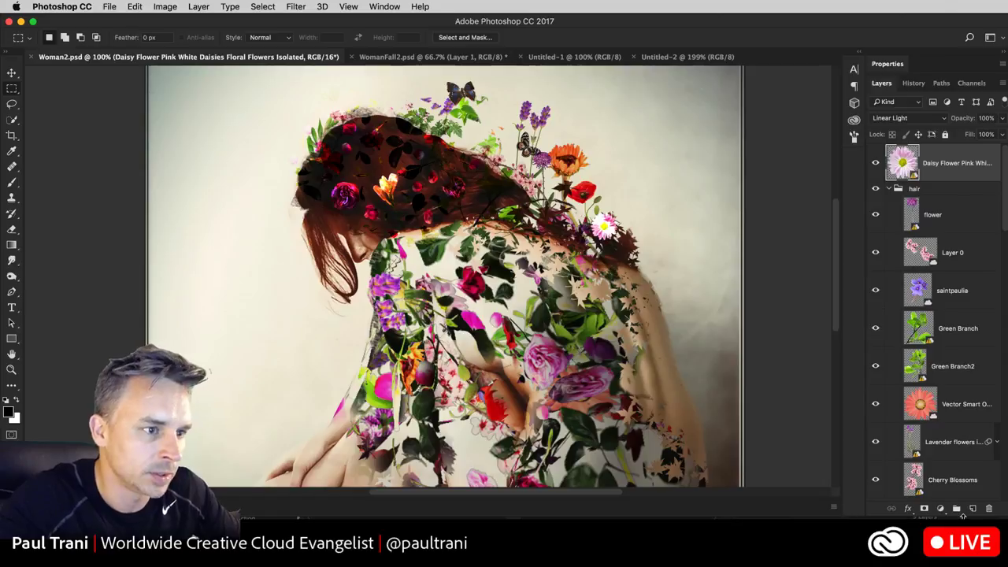
{"action": "left_click_drag", "start_coordinate": [1001, 516], "coordinate": [1005, 349]}
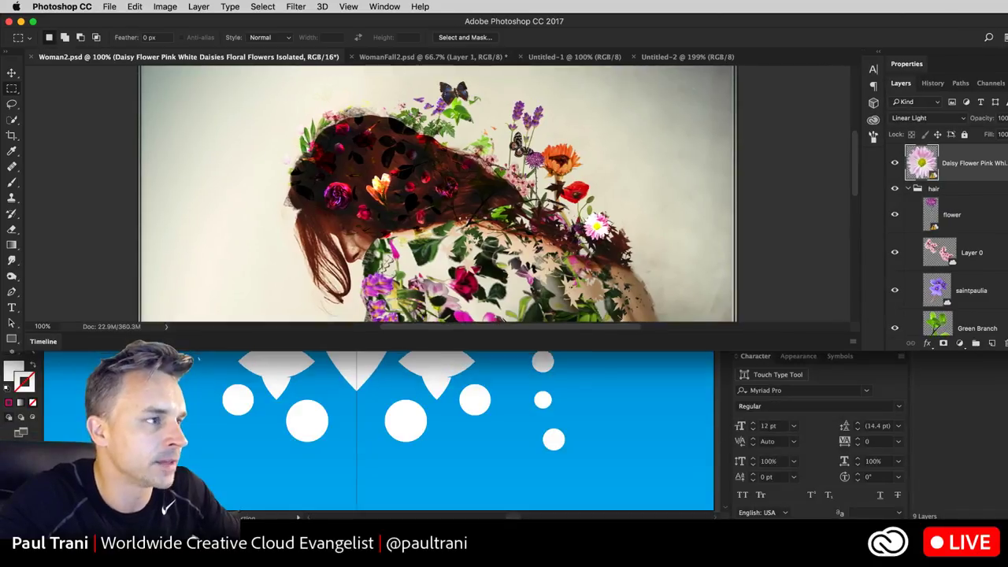
{"action": "left_click", "coordinate": [165, 327]}
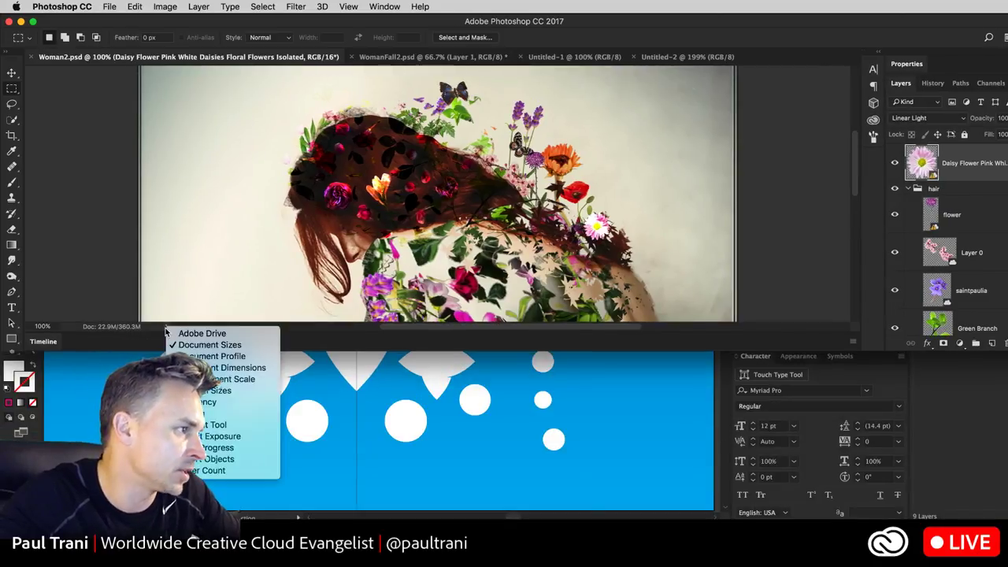
{"action": "left_click", "coordinate": [217, 471]}
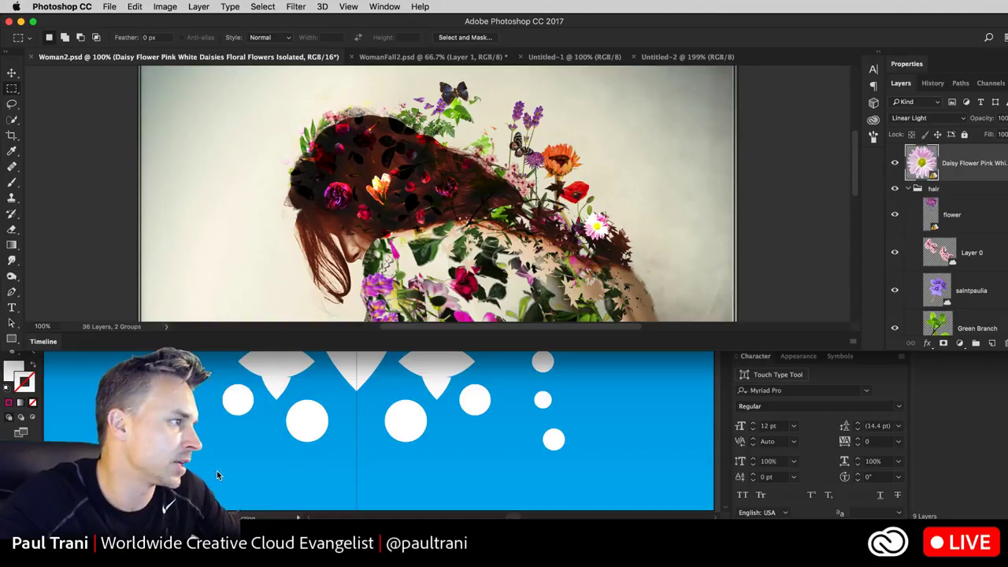
In Finder, open SkullCover.psd from the Projects > Skull folder.
{"action": "key", "text": "super+Tab"}
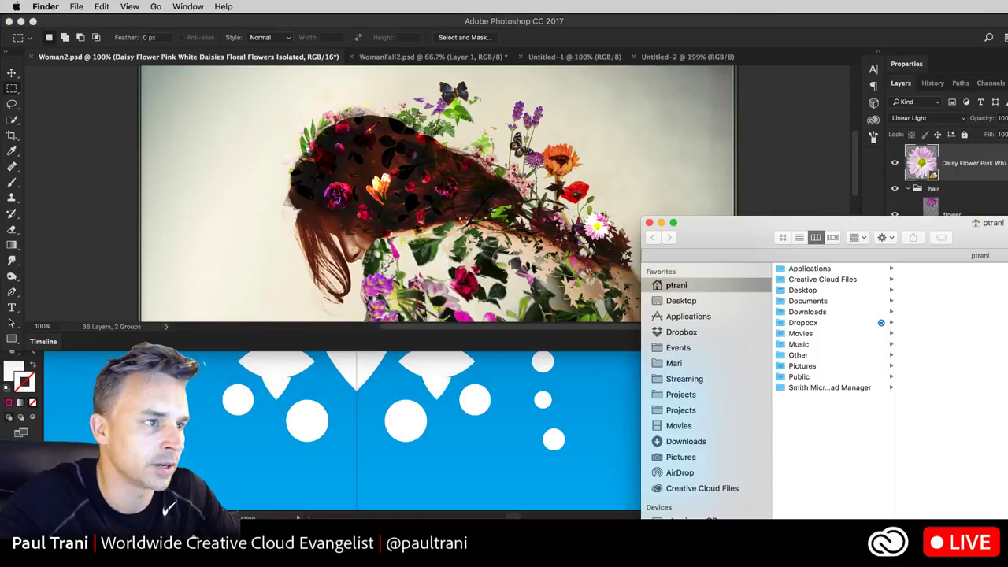
{"action": "left_click", "coordinate": [697, 395]}
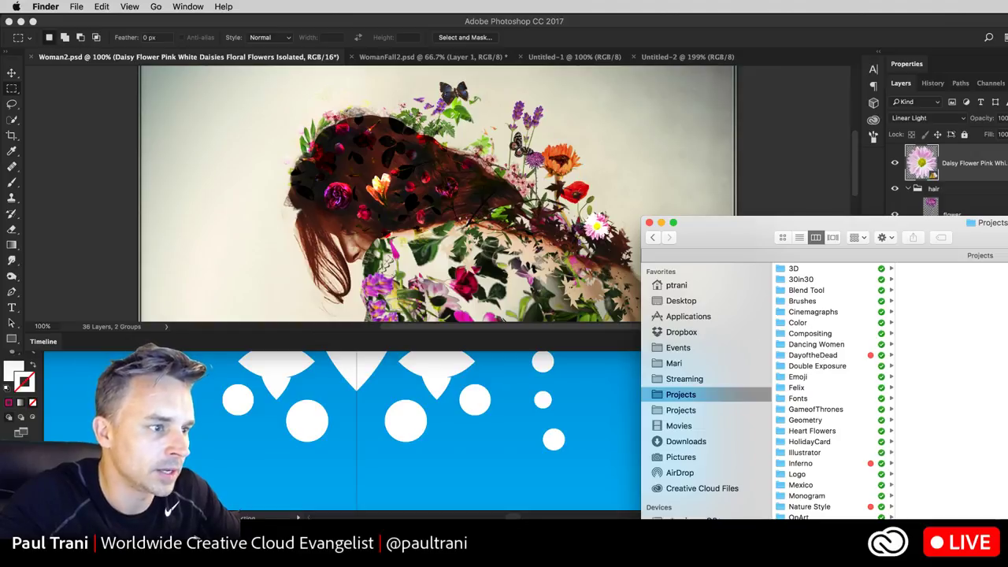
{"action": "left_click", "coordinate": [808, 550]}
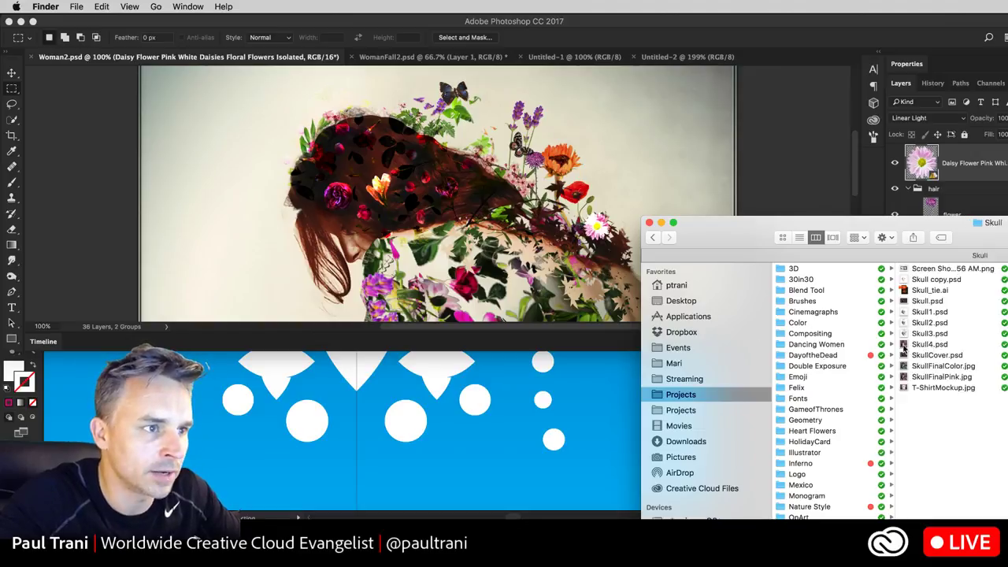
{"action": "left_click", "coordinate": [906, 352]}
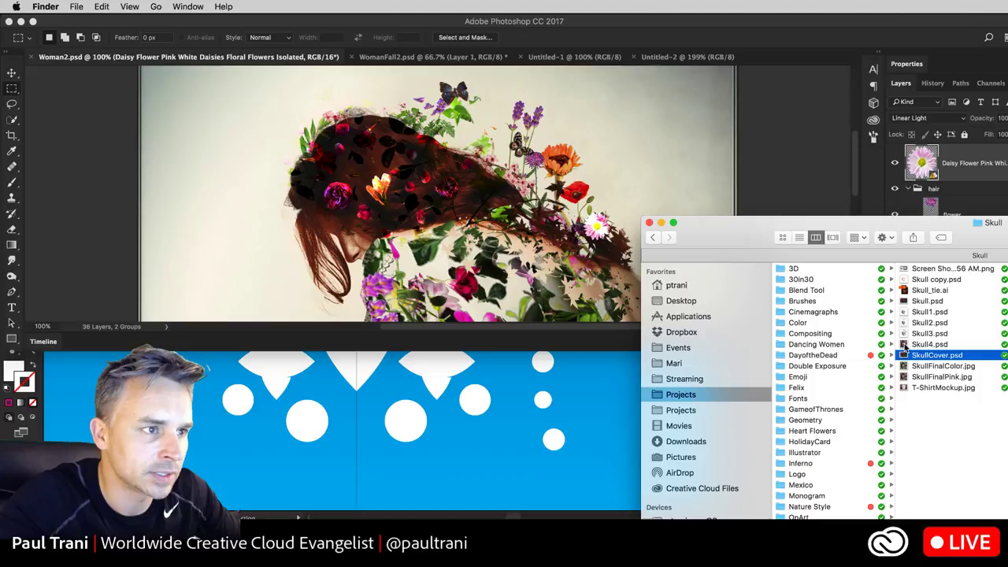
{"action": "left_click", "coordinate": [905, 345]}
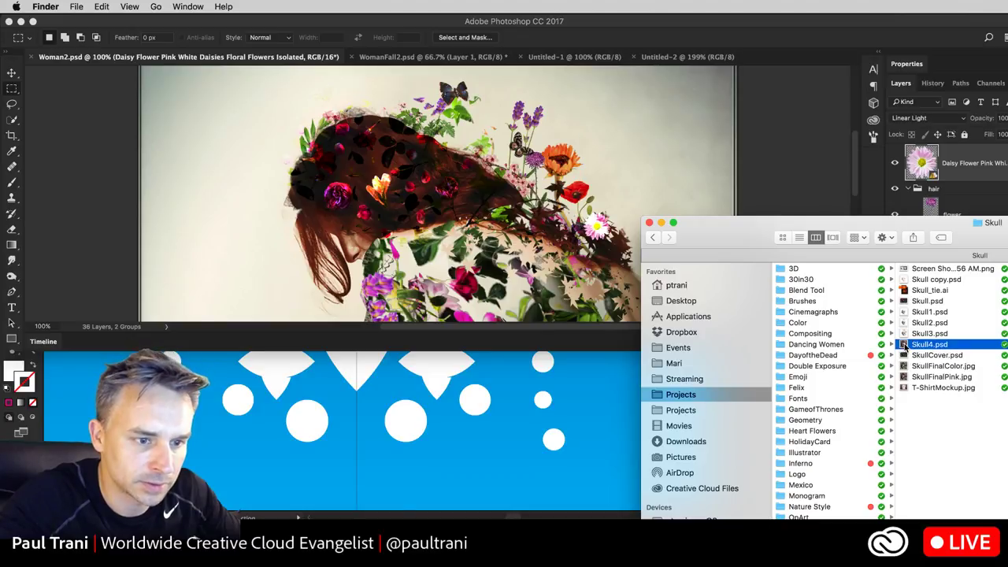
{"action": "double_click", "coordinate": [904, 354]}
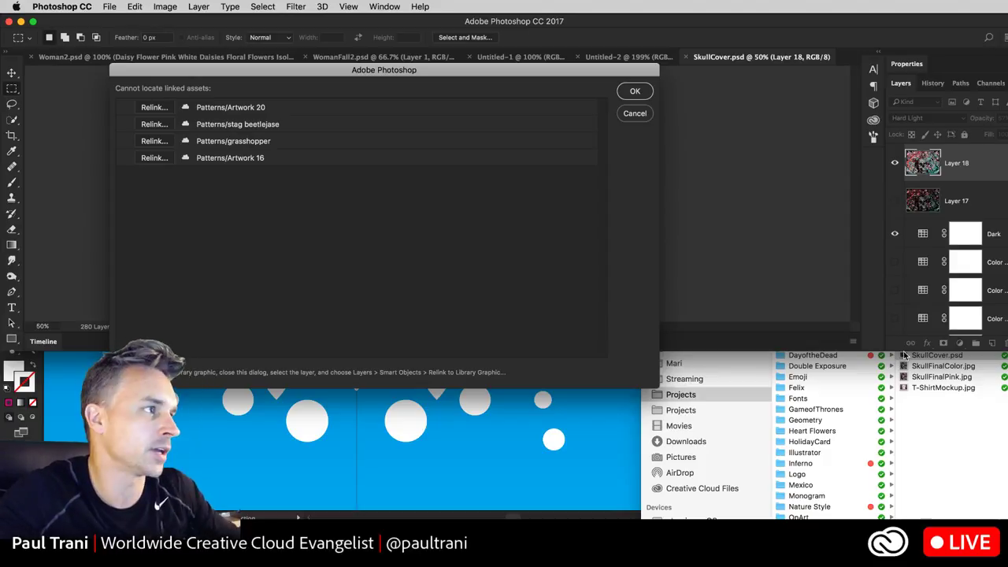
{"action": "left_click", "coordinate": [635, 91]}
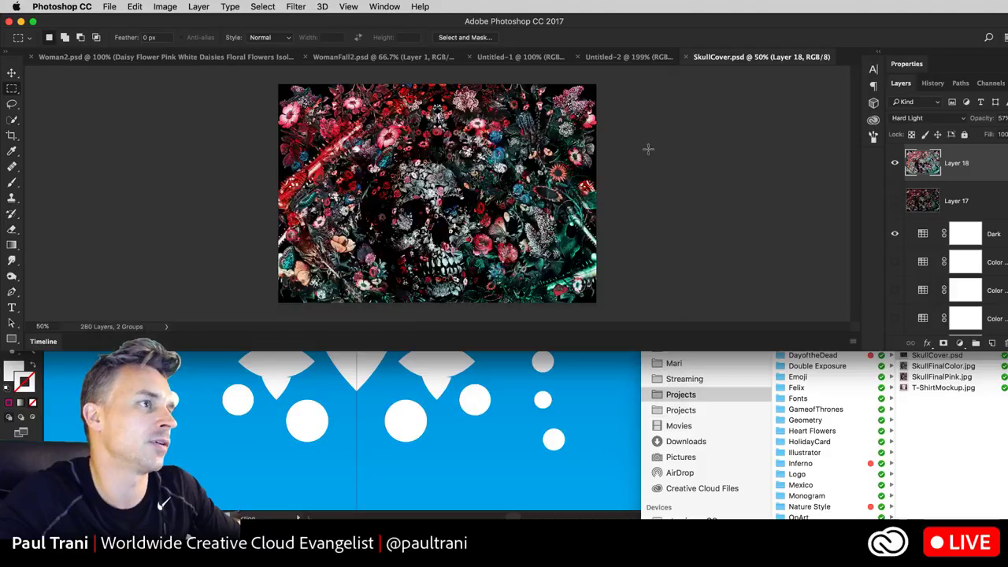
{"action": "key", "text": "super+equal"}
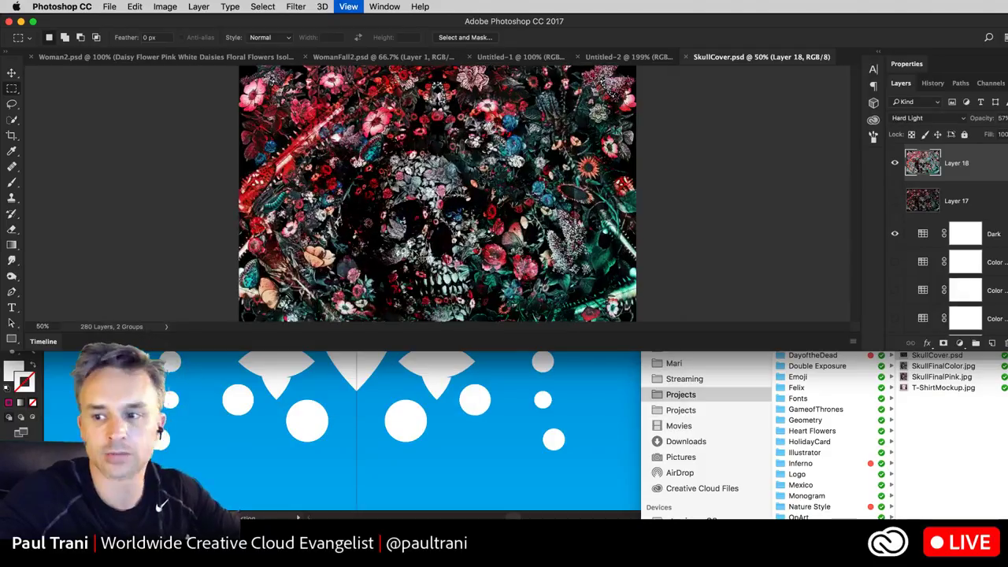
{"action": "key", "text": "super+equal"}
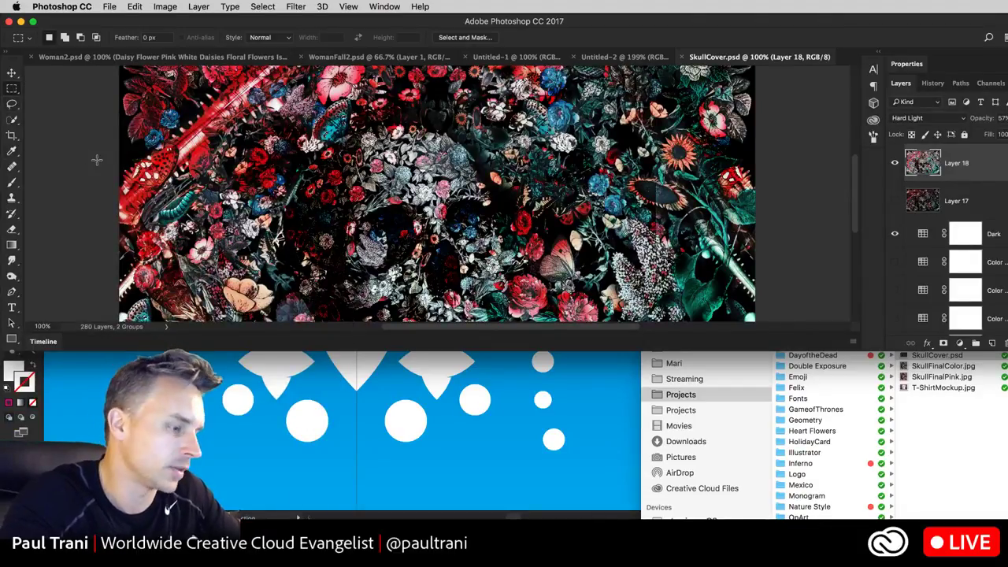
{"action": "key", "text": "super+w"}
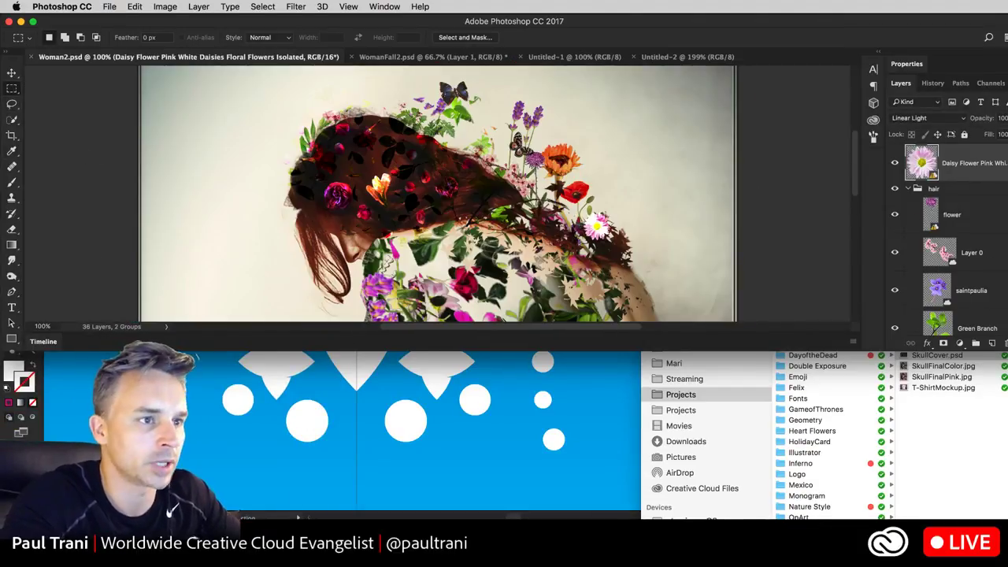
{"action": "left_click", "coordinate": [32, 22]}
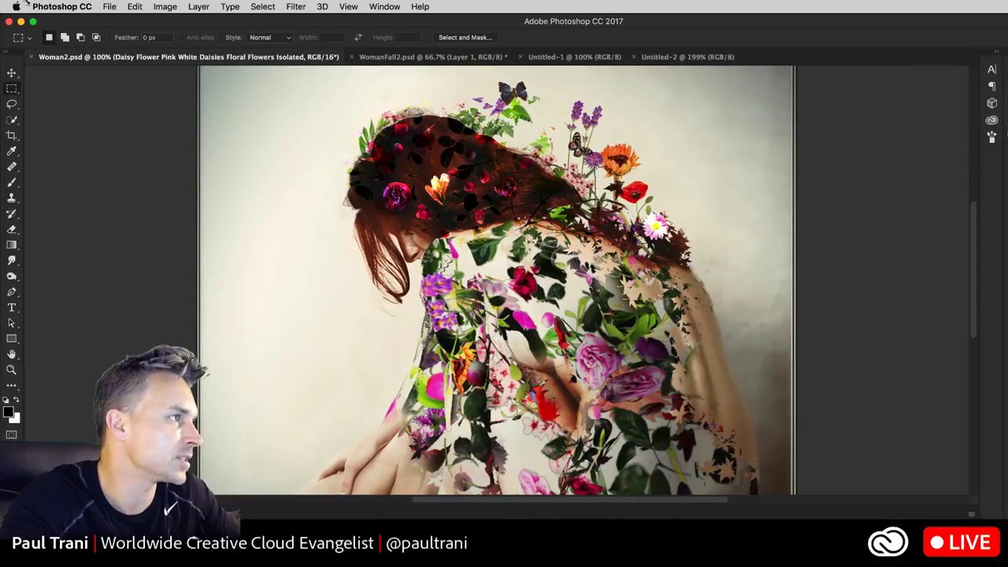
Open Performance preferences, compare the Optimize presets, and settle on Web / UI Design.
{"action": "left_click", "coordinate": [111, 5]}
{"action": "mouse_move", "coordinate": [63, 6]}
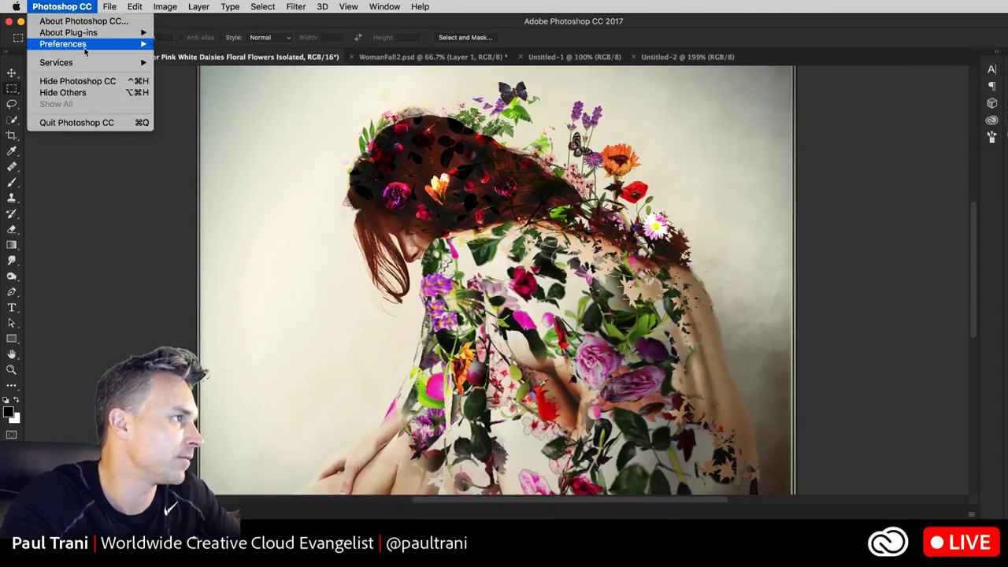
{"action": "mouse_move", "coordinate": [118, 44]}
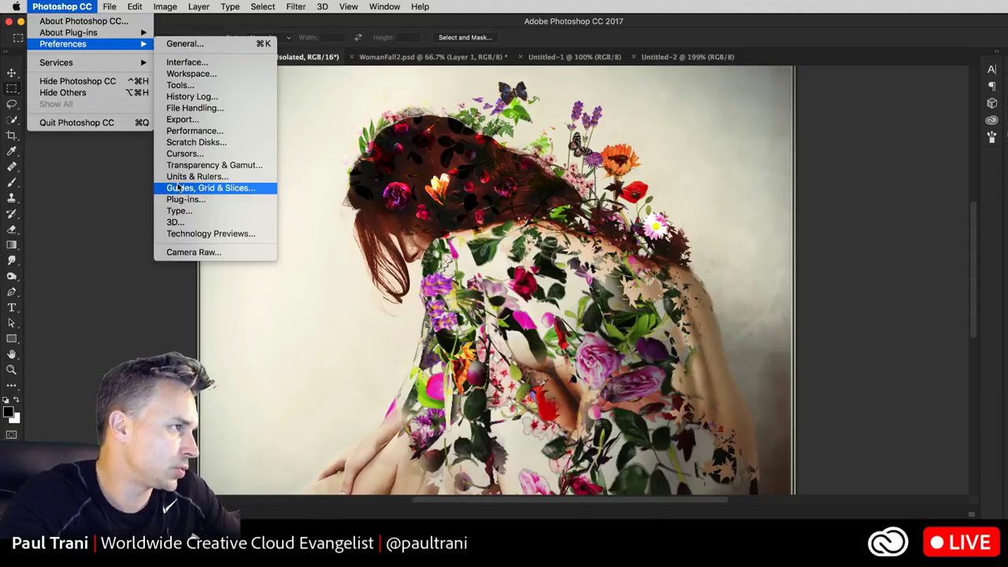
{"action": "left_click", "coordinate": [171, 132]}
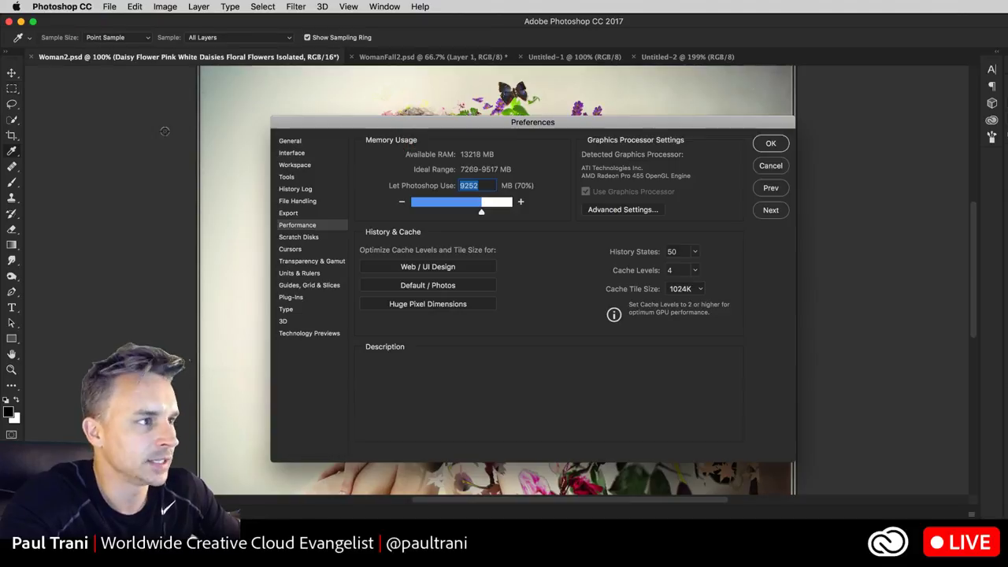
{"action": "left_click_drag", "start_coordinate": [362, 127], "coordinate": [365, 99]}
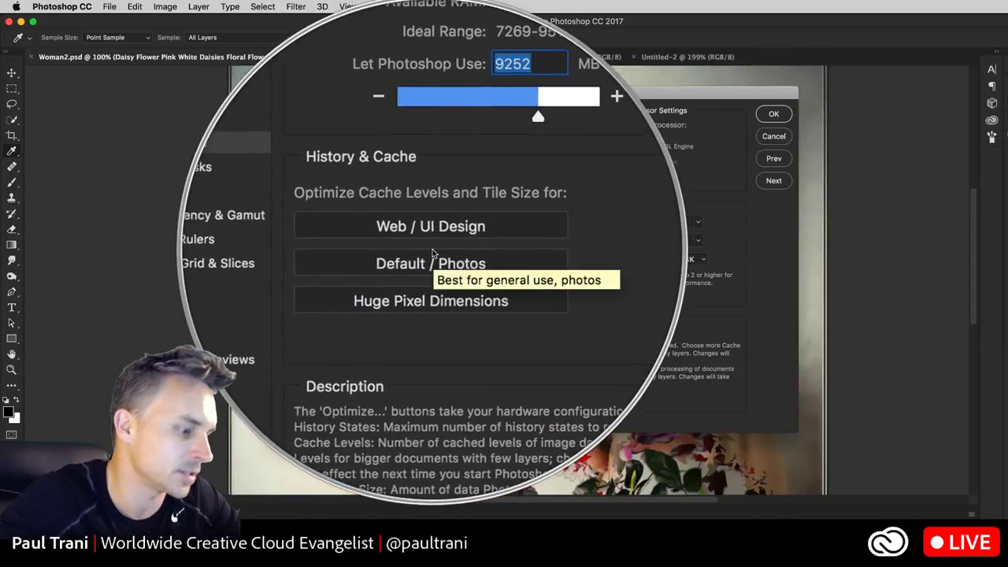
{"action": "key", "text": "alt"}
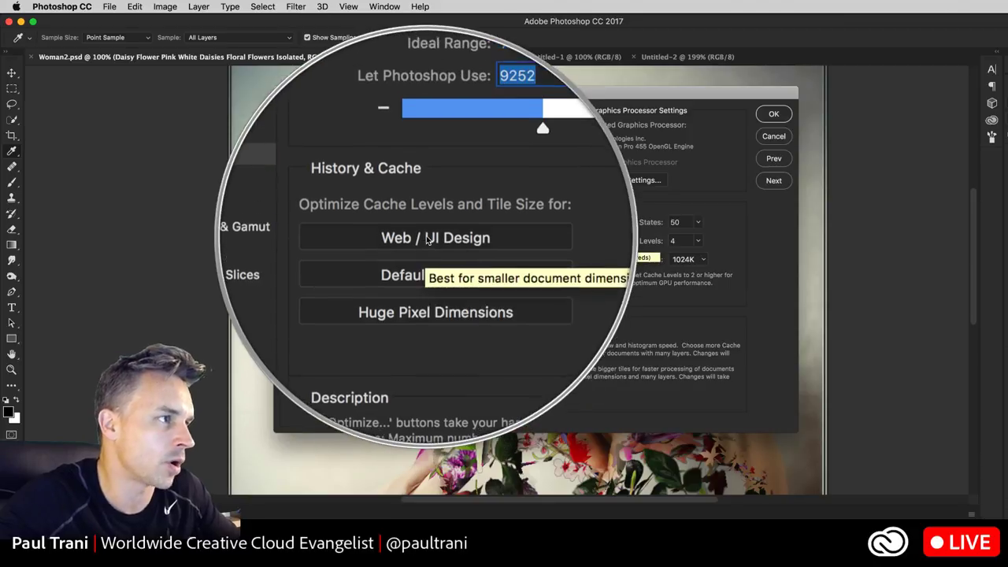
{"action": "left_click", "coordinate": [428, 239]}
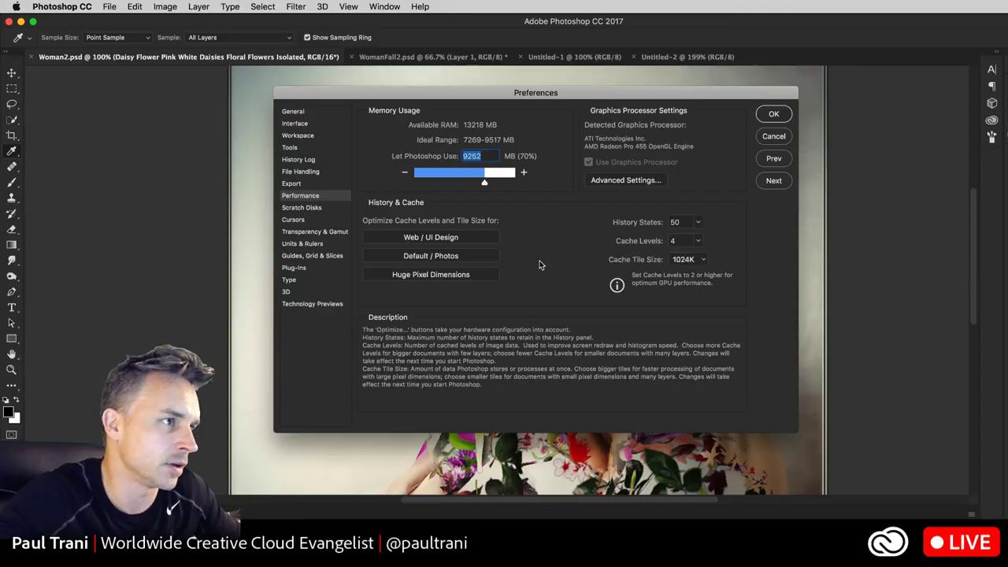
{"action": "left_click", "coordinate": [469, 256]}
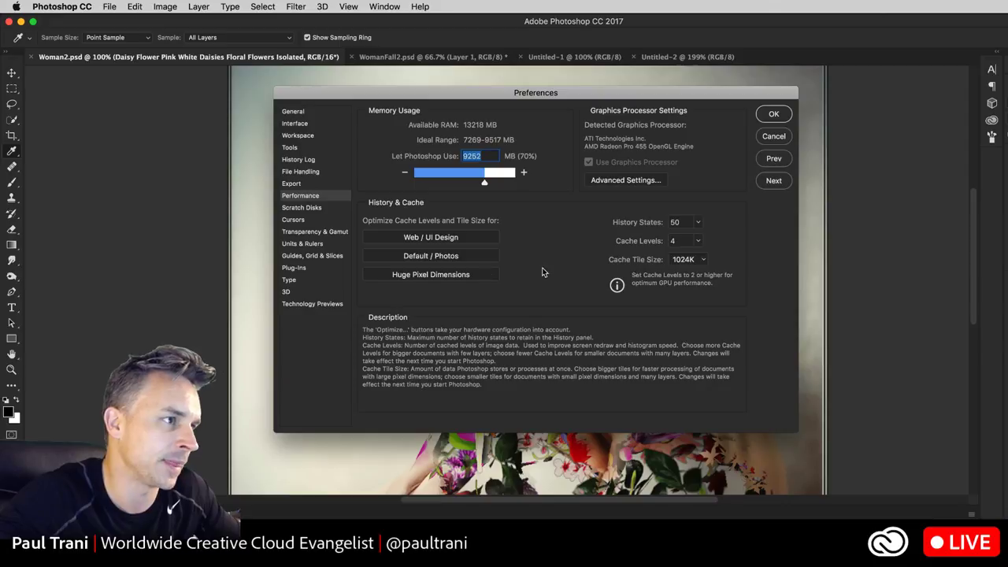
{"action": "left_click", "coordinate": [465, 275]}
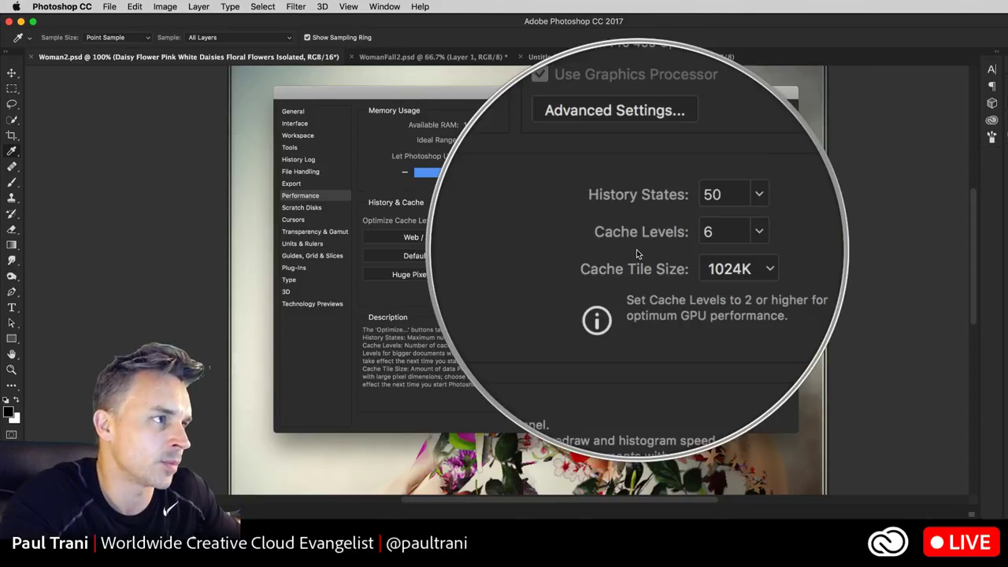
{"action": "left_click", "coordinate": [453, 240]}
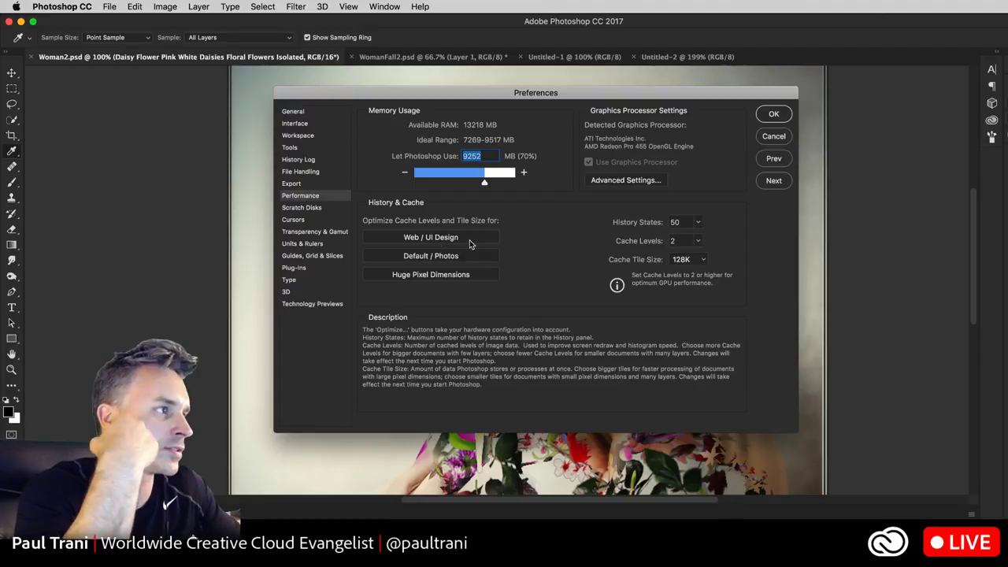
Browse the Scratch Disks, Cursors and Technology Previews preferences, ending on the 3D page.
{"action": "left_click", "coordinate": [301, 209]}
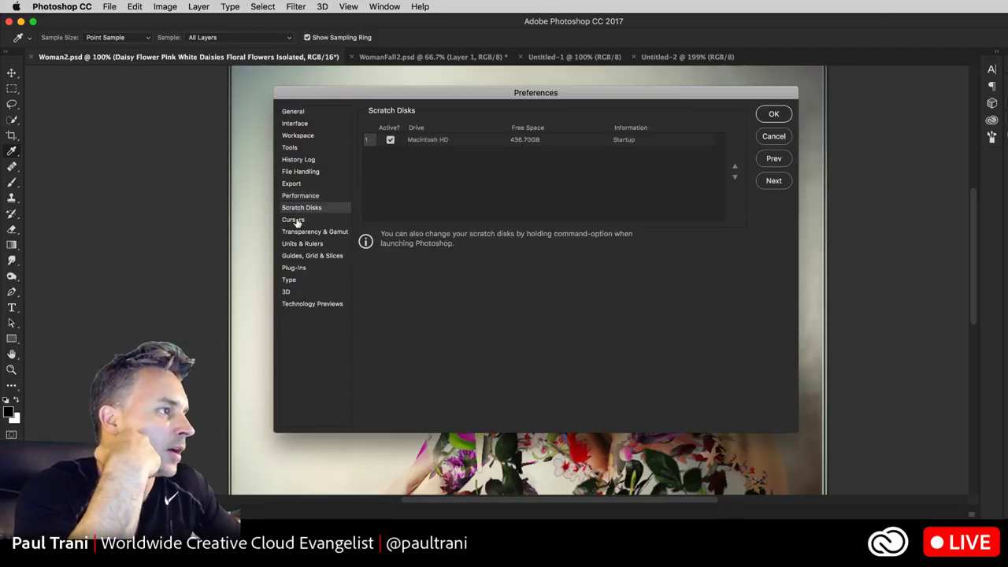
{"action": "left_click", "coordinate": [294, 220]}
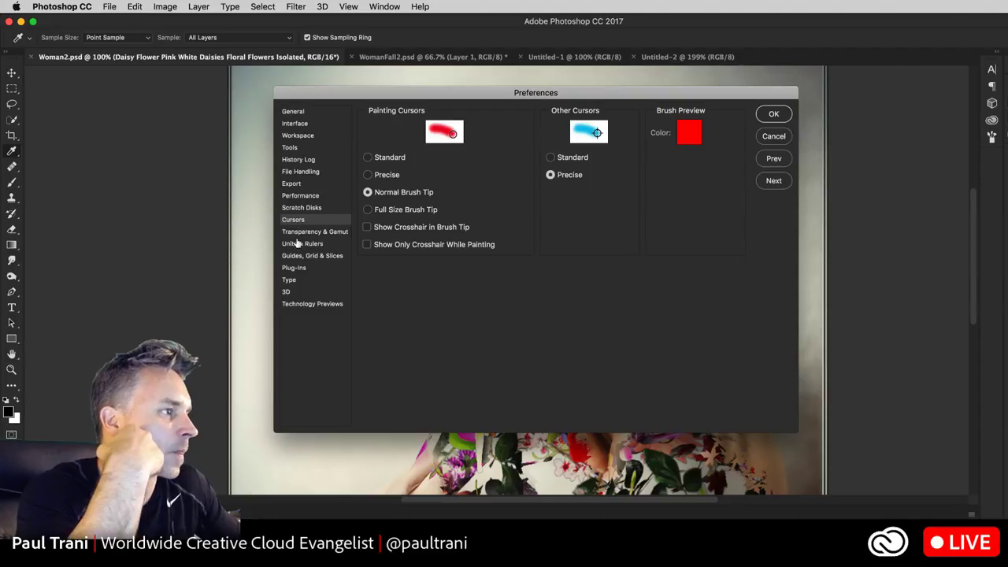
{"action": "left_click", "coordinate": [288, 292]}
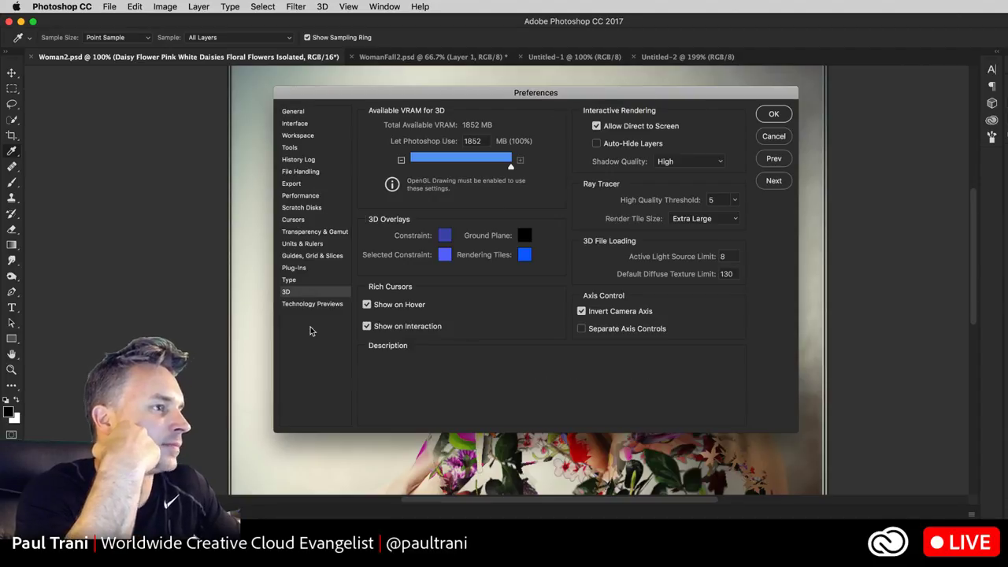
{"action": "left_click", "coordinate": [299, 305]}
{"action": "left_click", "coordinate": [301, 296]}
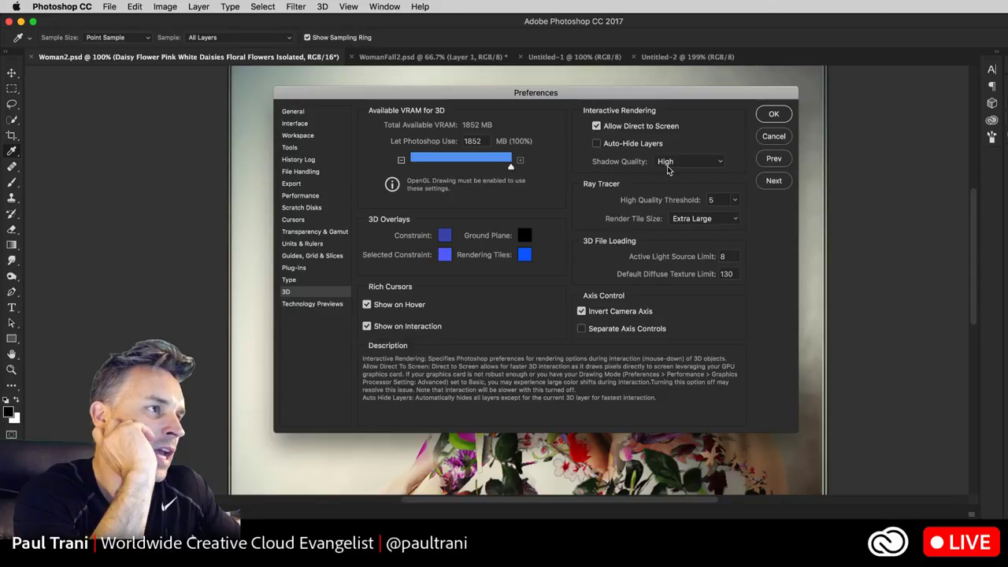
Close Preferences, try raising the HAIR layer above the flowers, undo, and select Layer 11.
{"action": "left_click", "coordinate": [776, 114]}
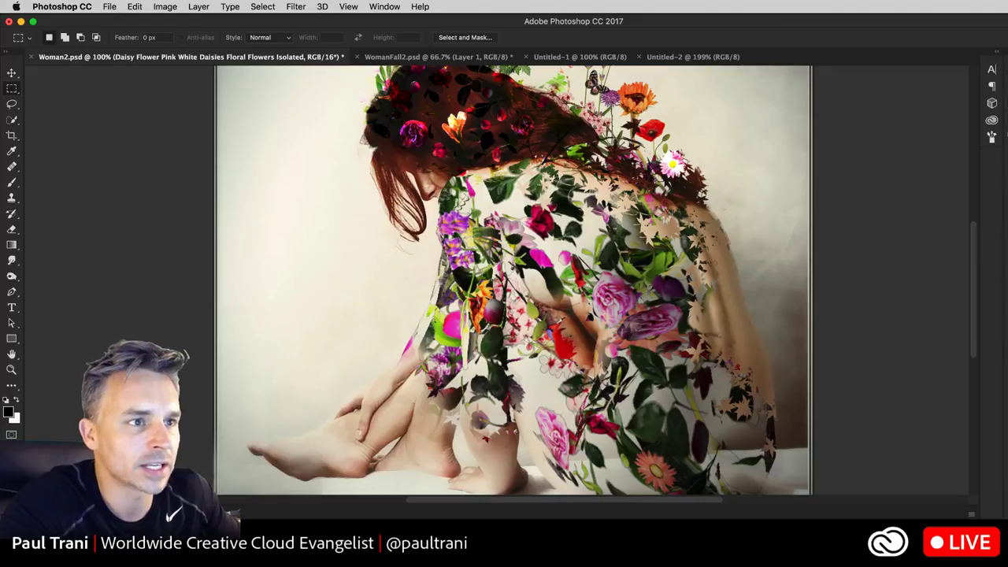
{"action": "key", "text": "alt+bracketleft"}
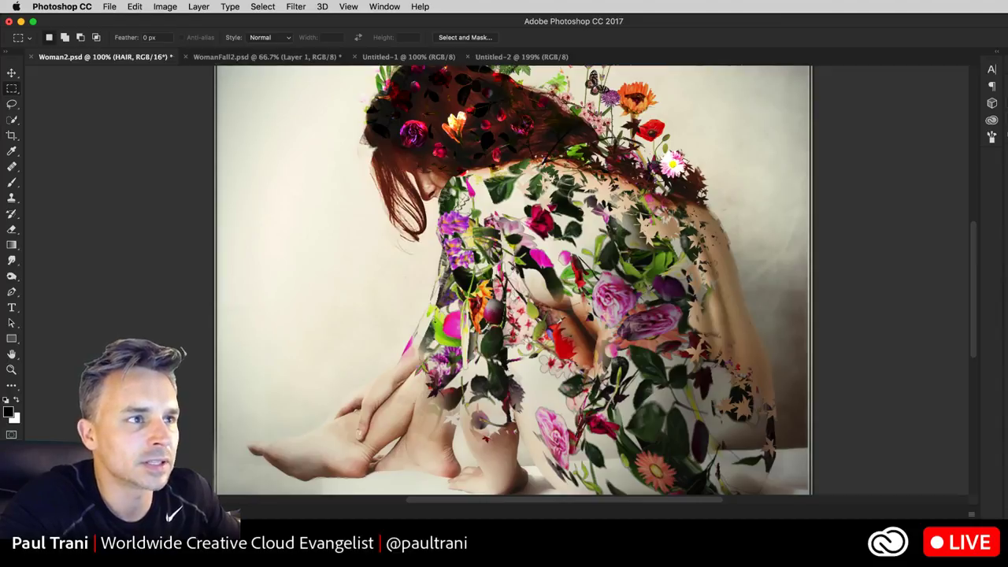
{"action": "key", "text": "super+shift+bracketright"}
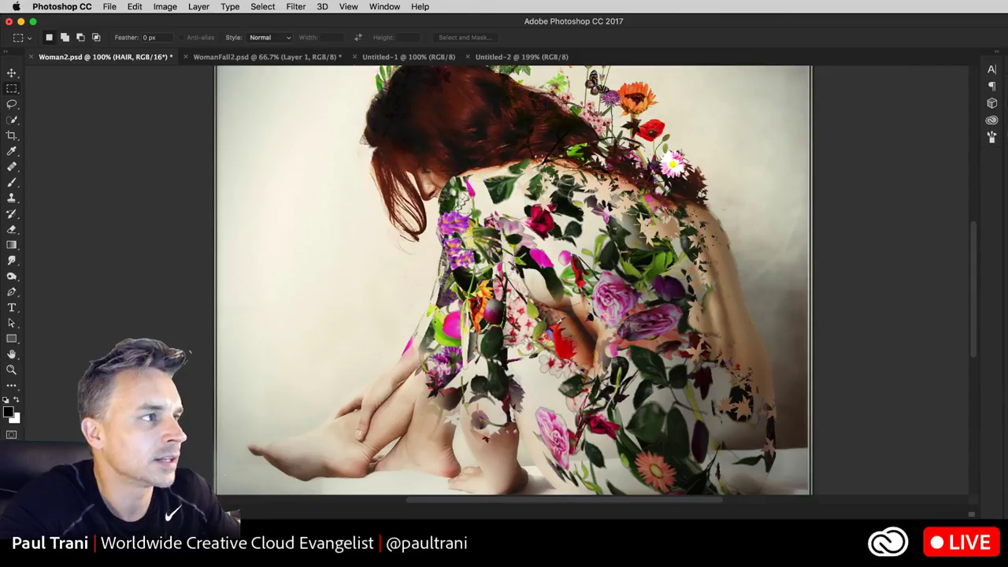
{"action": "key", "text": "super+z"}
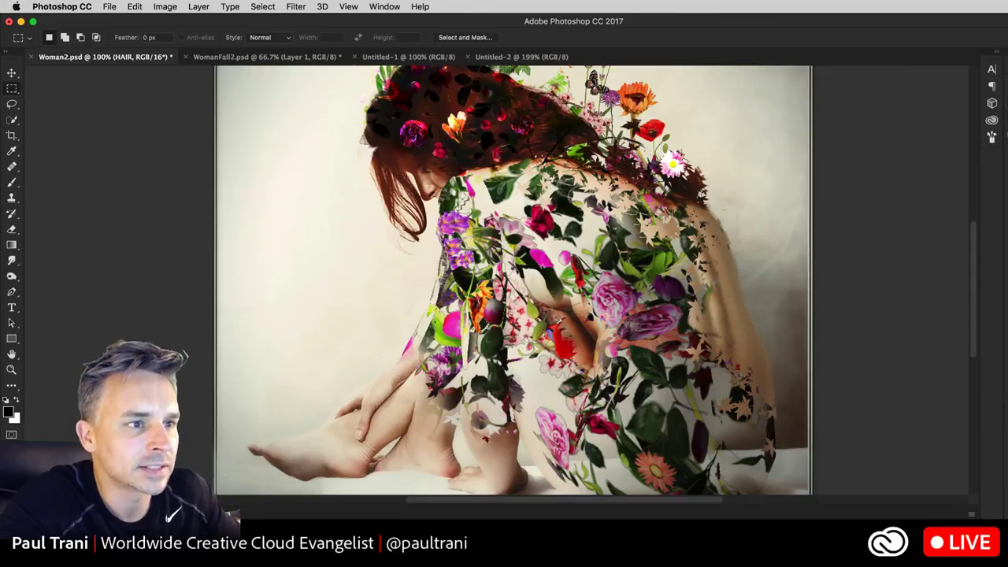
{"action": "key", "text": "super+z"}
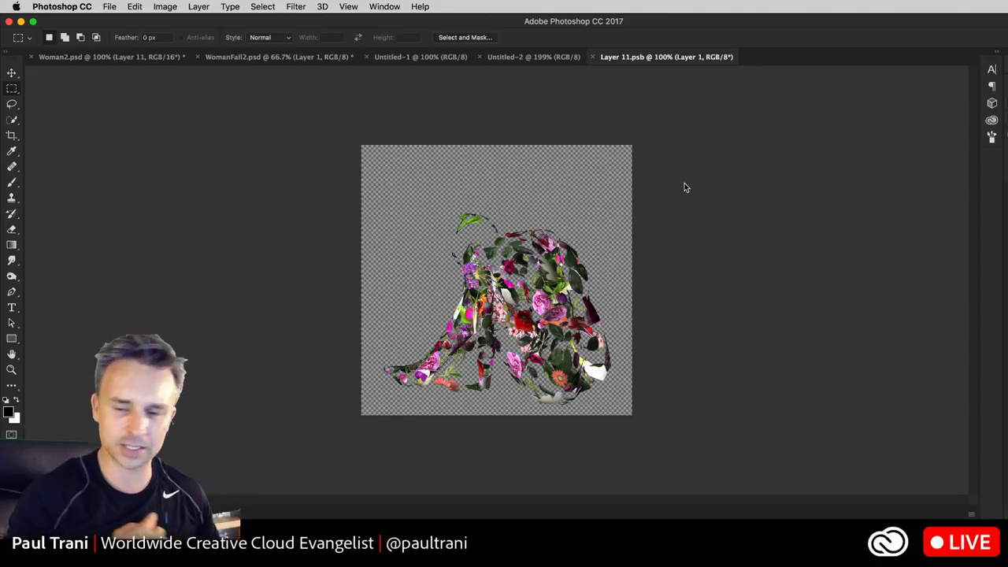
Zoom Layer 11.psb to 200% and move the 3D flower figure upward.
{"action": "key", "text": "super+plus"}
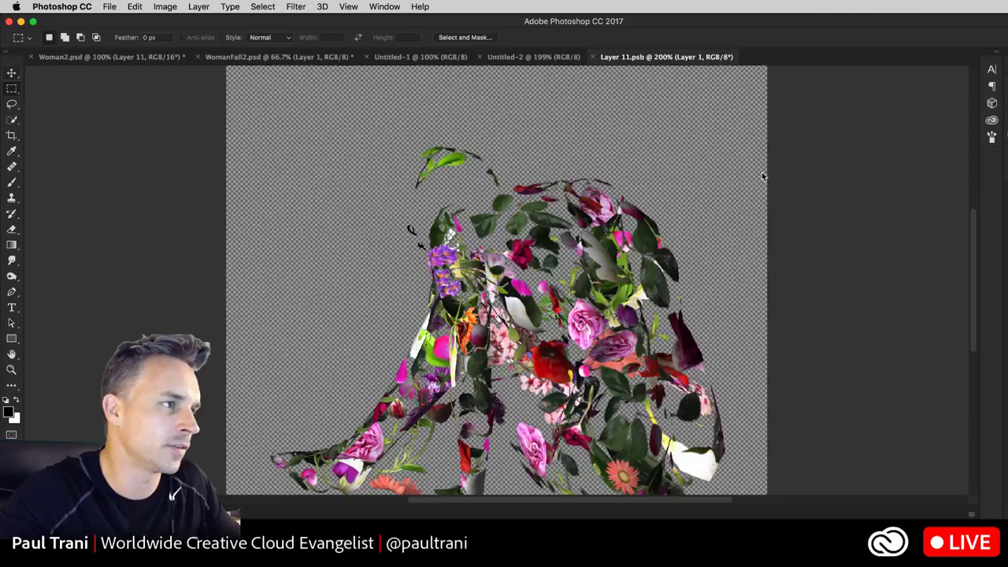
{"action": "key", "text": "v"}
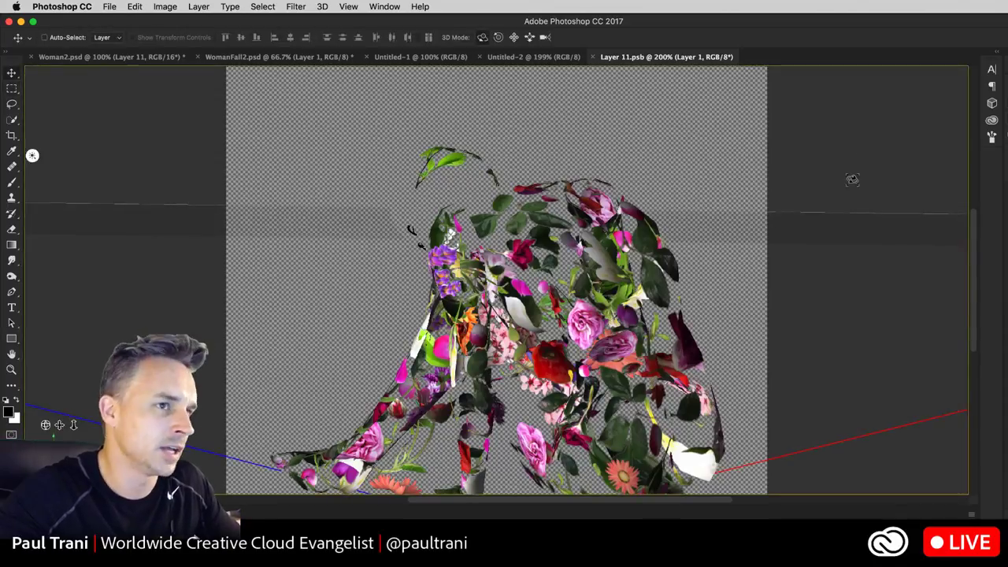
{"action": "left_click_drag", "start_coordinate": [428, 353], "coordinate": [430, 291]}
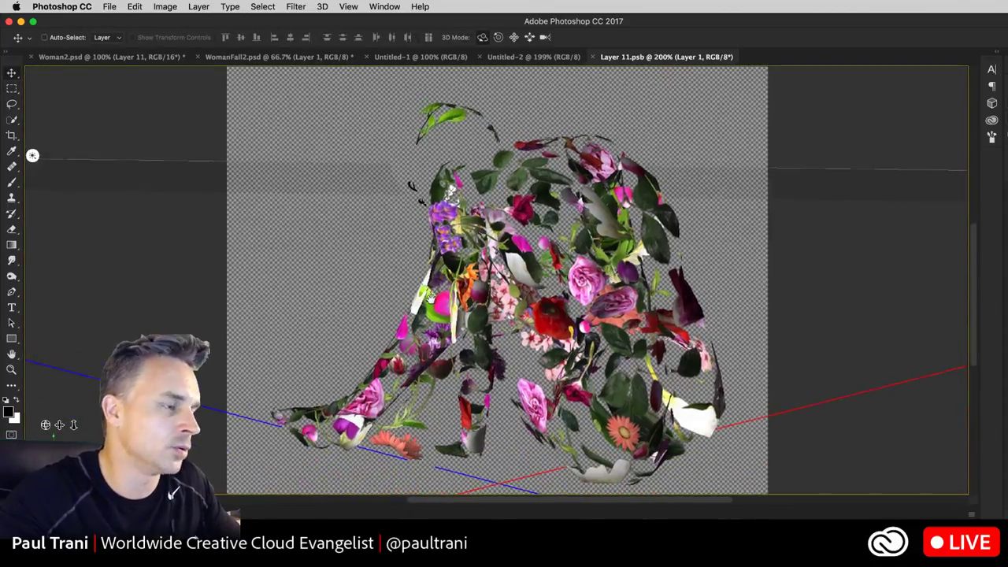
Cycle through the Untitled-2, WomanFall2, Untitled-1 and Woman2 tabs, back to Layer 11.psb.
{"action": "left_click", "coordinate": [531, 59]}
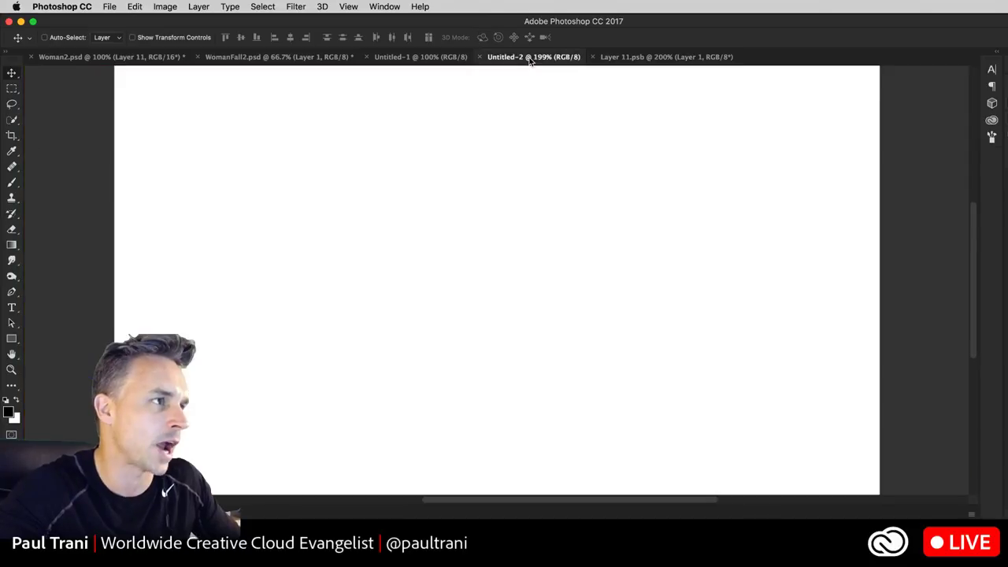
{"action": "left_click", "coordinate": [244, 59]}
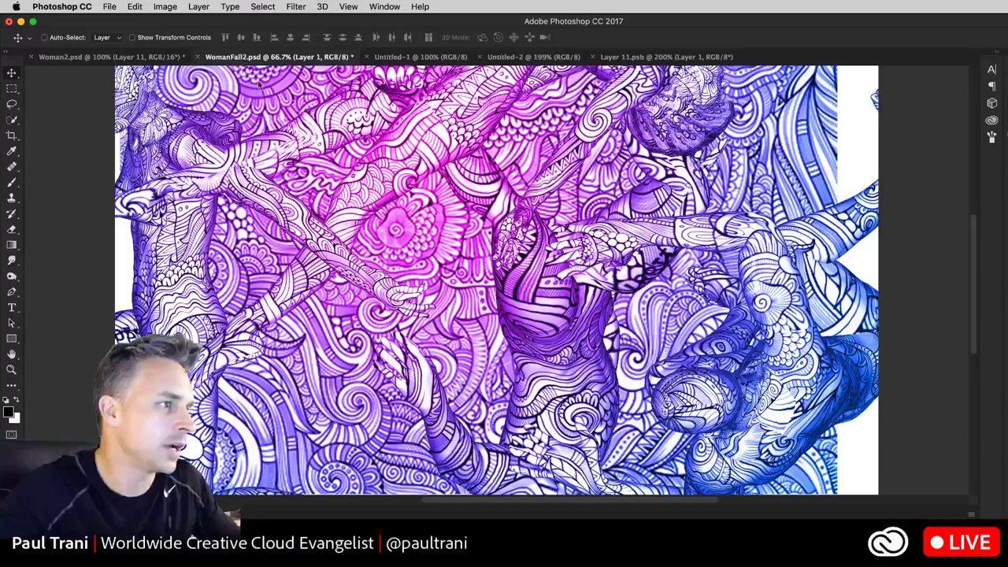
{"action": "left_click", "coordinate": [420, 57]}
{"action": "left_click", "coordinate": [79, 58]}
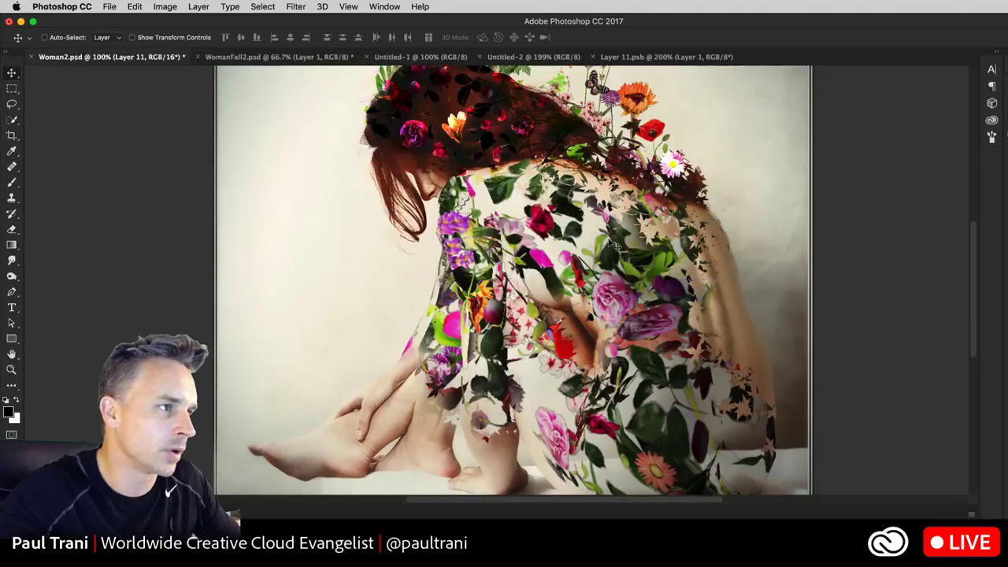
{"action": "left_click", "coordinate": [641, 56]}
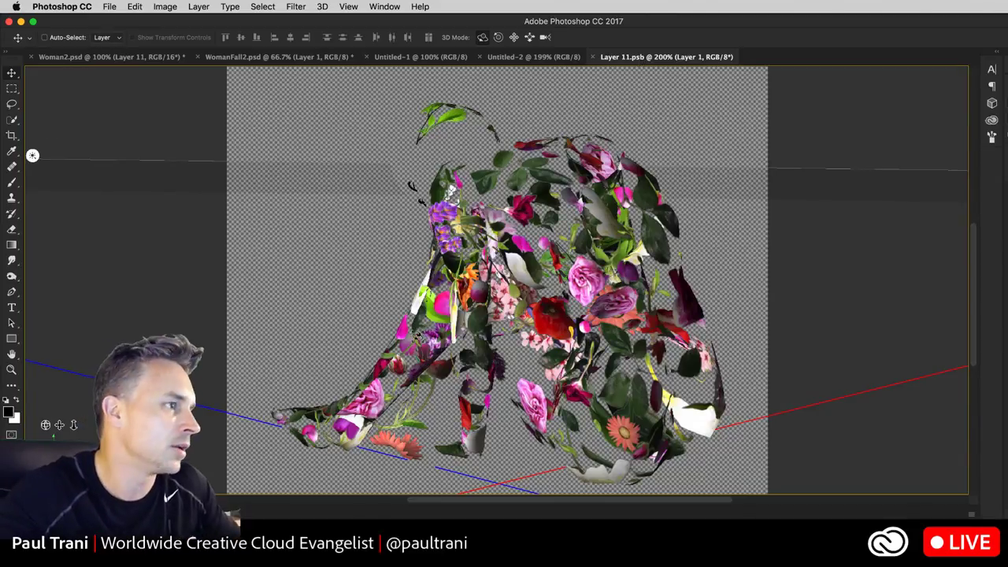
Orbit the 3D flower figure to a new angle and widen the Properties and Layers dock.
{"action": "left_click_drag", "start_coordinate": [542, 360], "coordinate": [849, 365]}
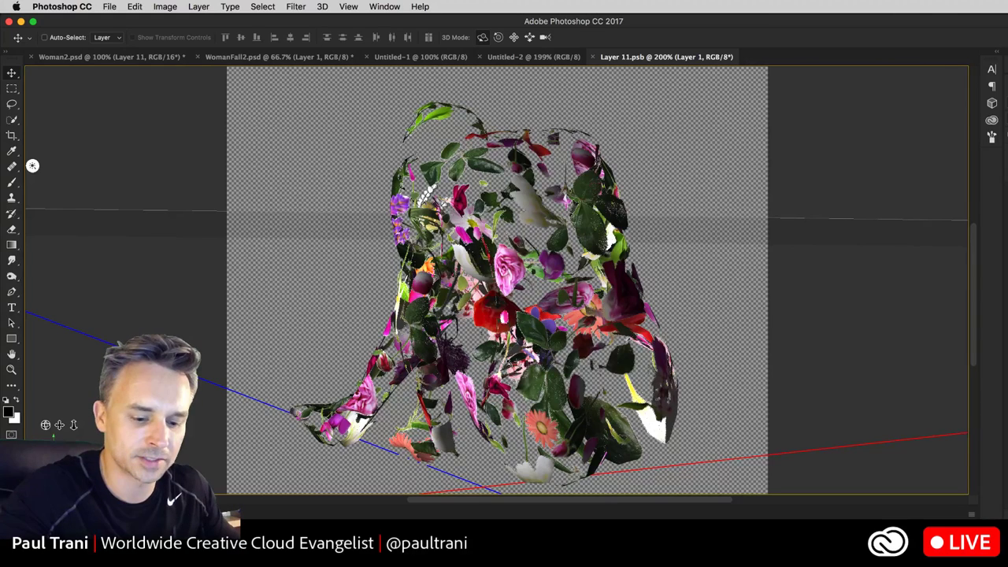
{"action": "left_click_drag", "start_coordinate": [32, 165], "coordinate": [33, 198]}
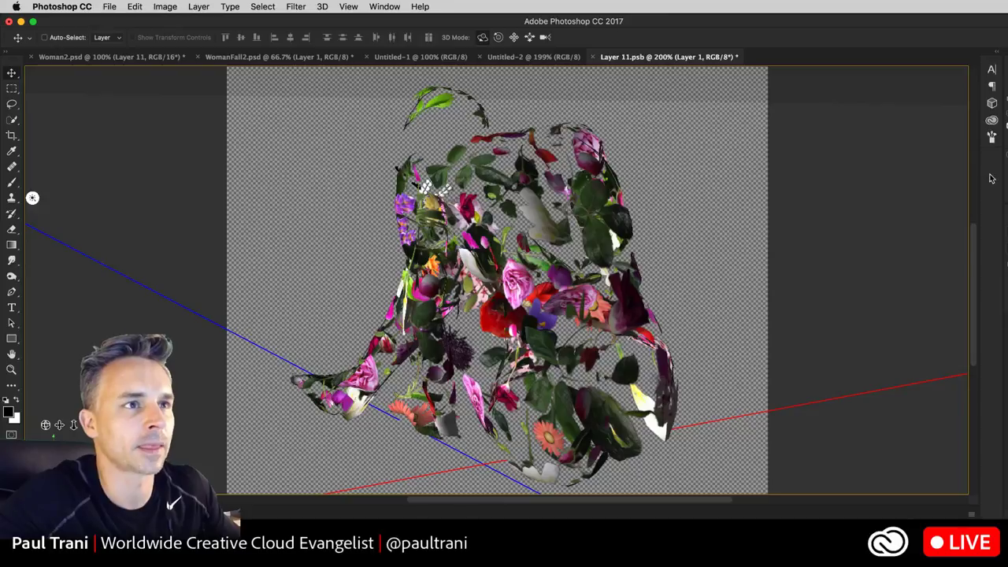
{"action": "left_click_drag", "start_coordinate": [994, 166], "coordinate": [865, 159]}
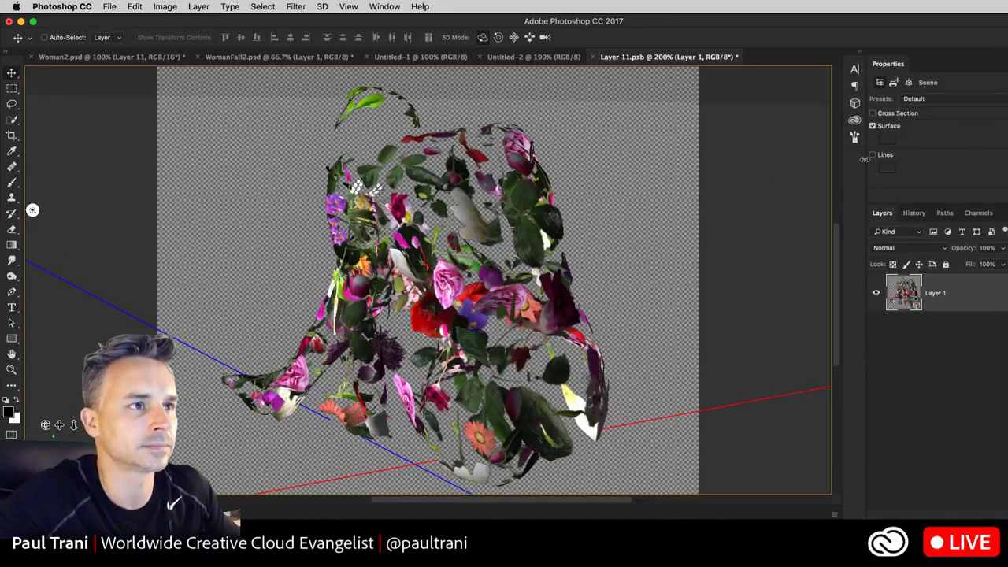
Inspect the 3D scene's mesh, camera, environment and render settings, keeping the Default preset.
{"action": "left_click", "coordinate": [858, 52]}
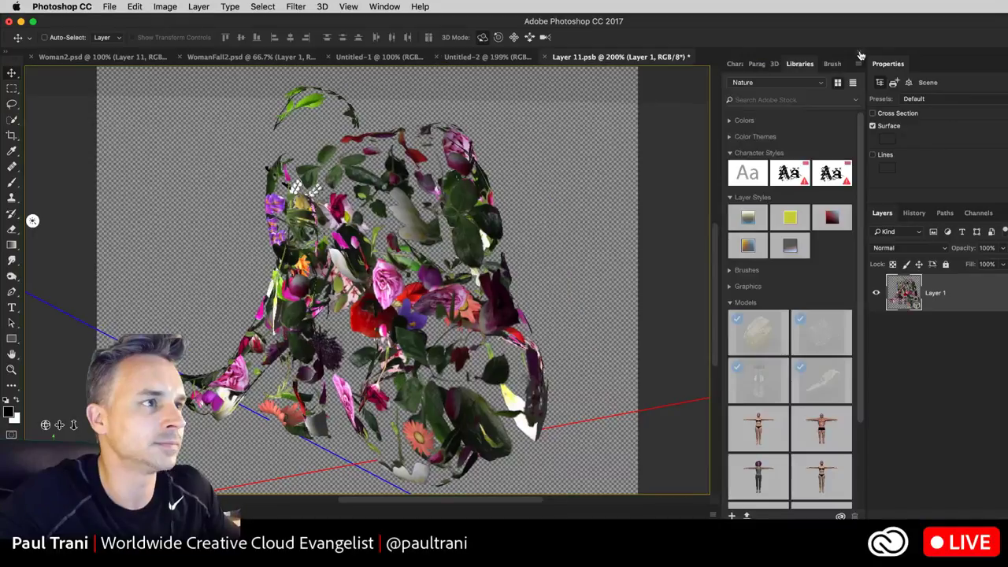
{"action": "left_click", "coordinate": [779, 64]}
{"action": "left_click", "coordinate": [772, 160]}
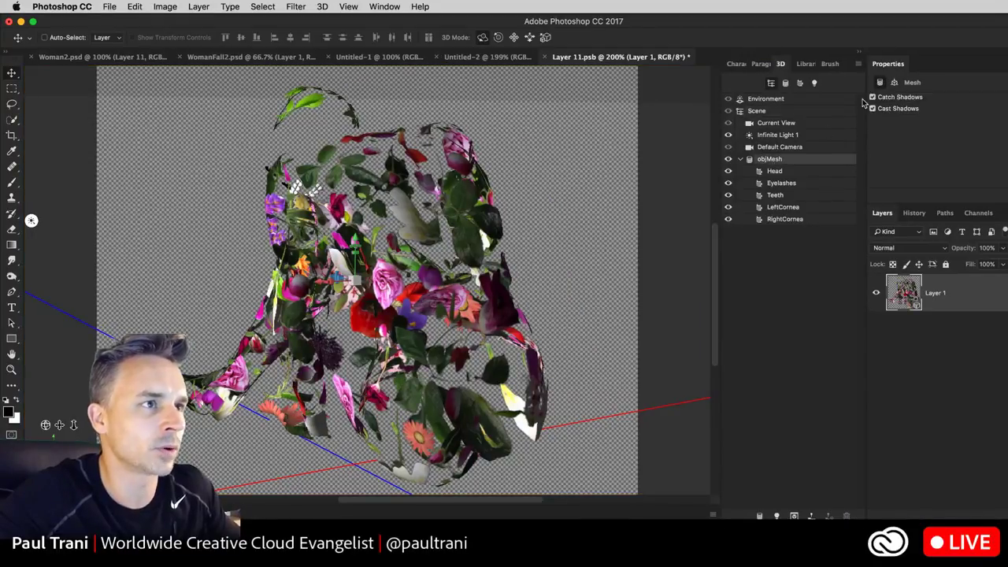
{"action": "left_click", "coordinate": [895, 84]}
{"action": "left_click", "coordinate": [882, 83]}
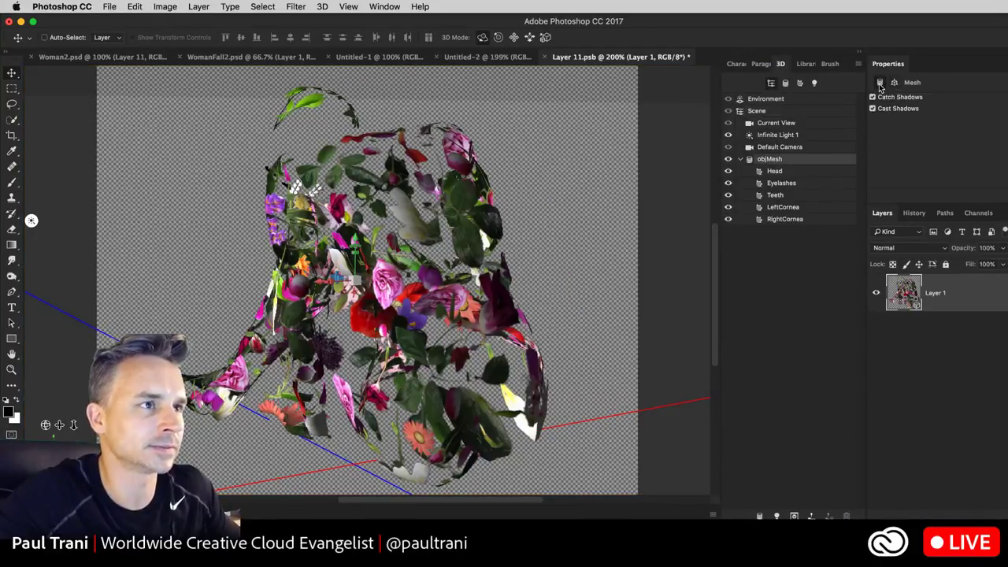
{"action": "left_click", "coordinate": [764, 124]}
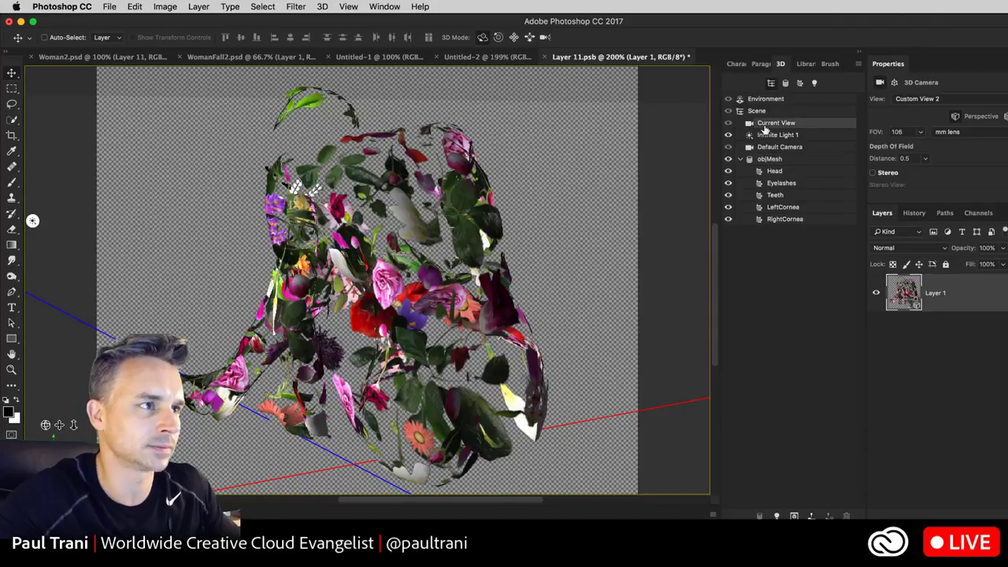
{"action": "left_click", "coordinate": [771, 111]}
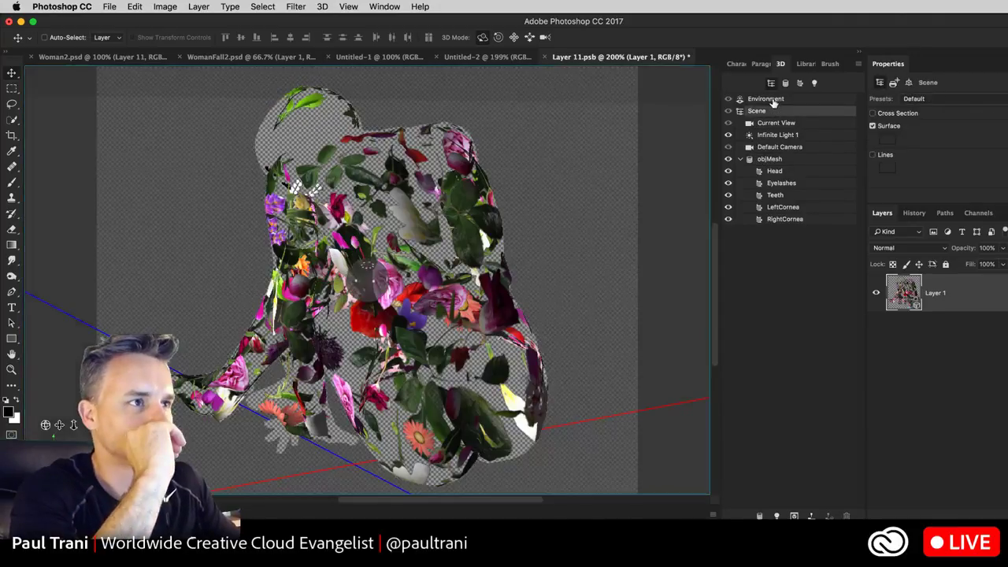
{"action": "left_click", "coordinate": [773, 100]}
{"action": "left_click", "coordinate": [765, 115]}
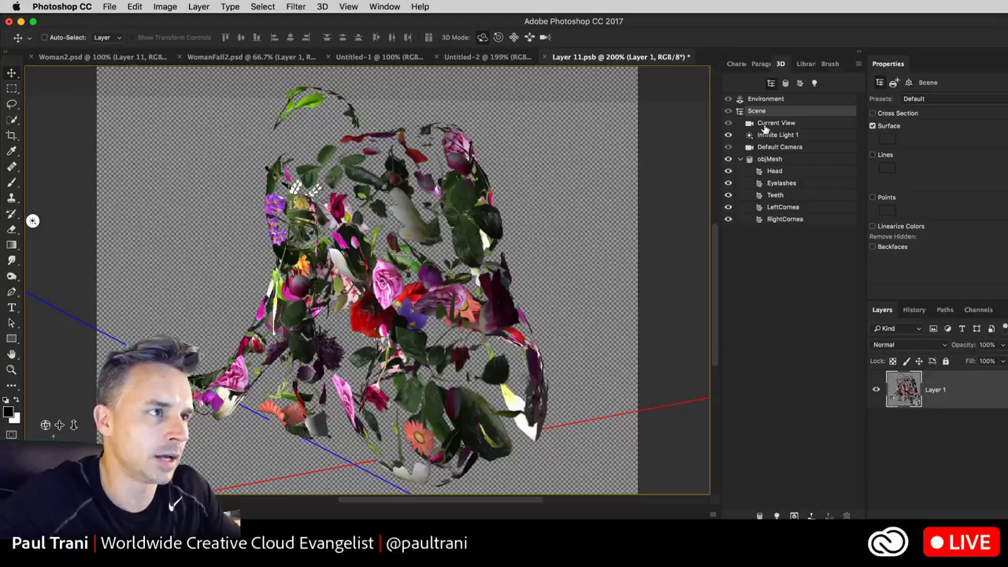
{"action": "left_click", "coordinate": [922, 99]}
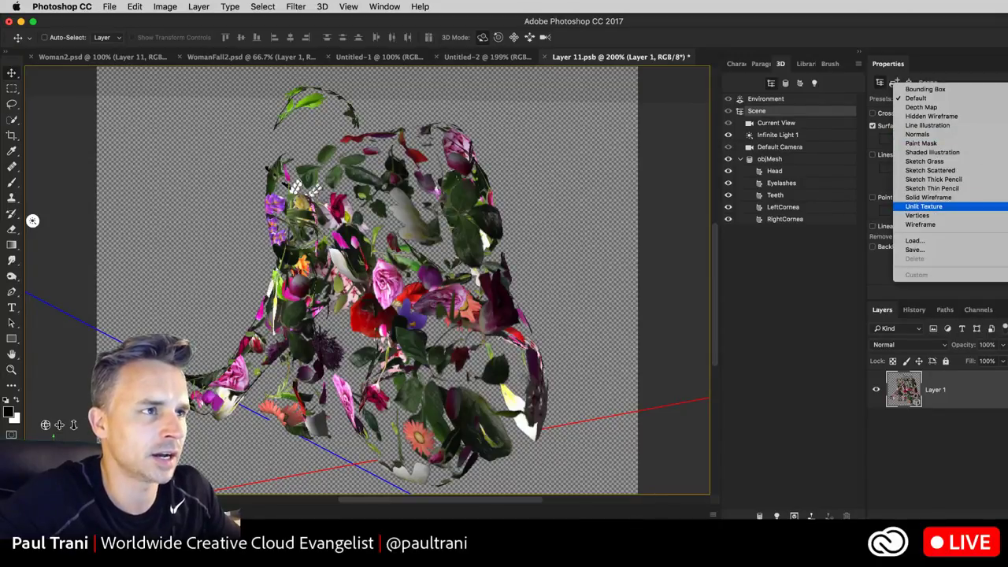
{"action": "left_click", "coordinate": [811, 293]}
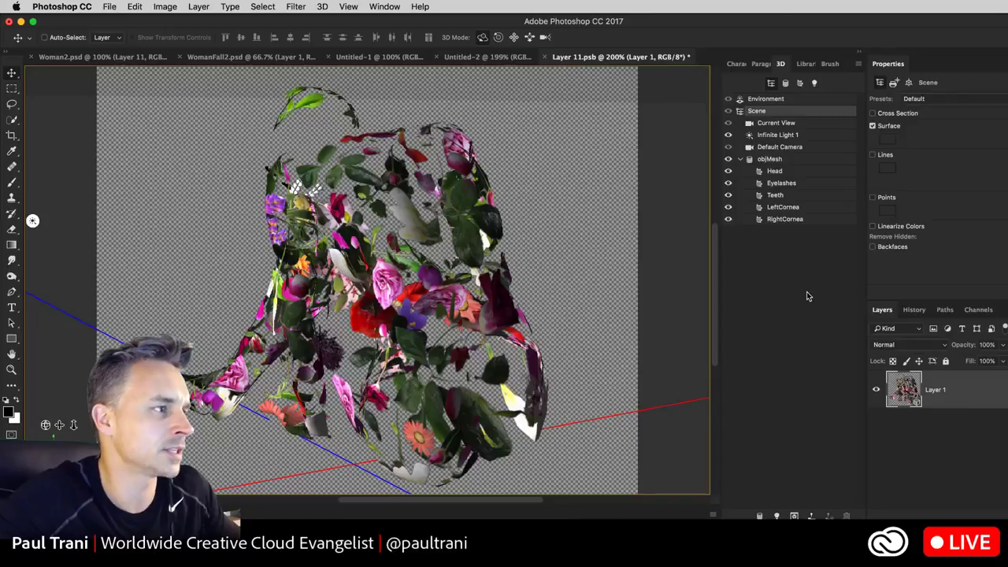
Select the Head part and choose Edit Texture for its diffuse texture.
{"action": "left_click", "coordinate": [772, 159]}
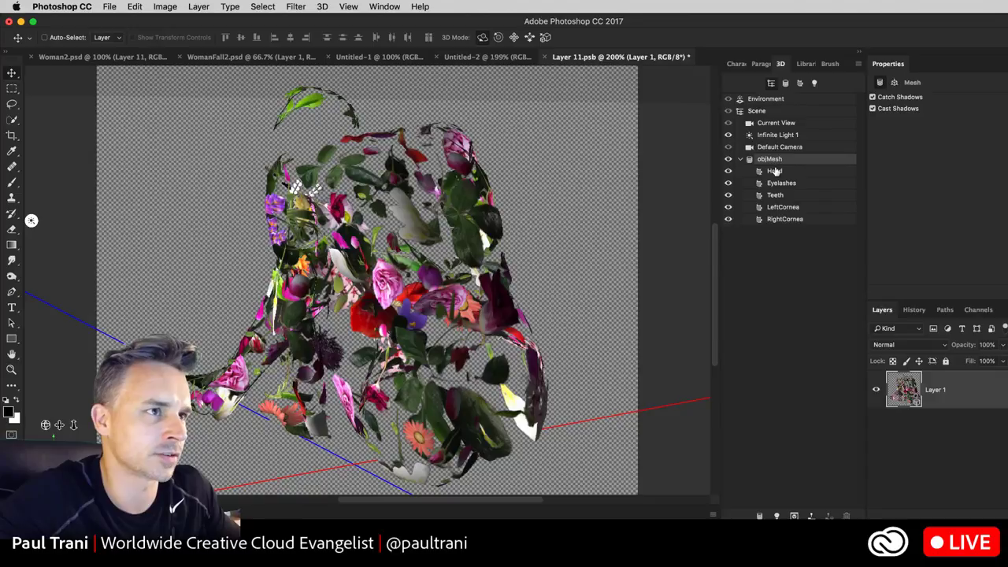
{"action": "left_click", "coordinate": [775, 170]}
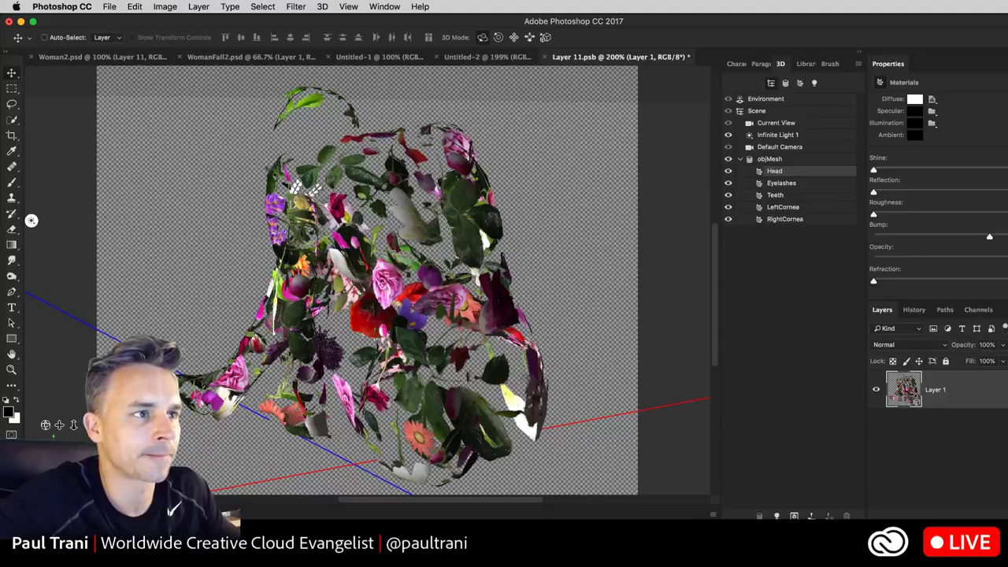
{"action": "scroll", "coordinate": [938, 189], "scroll_direction": "down", "scroll_amount": 1}
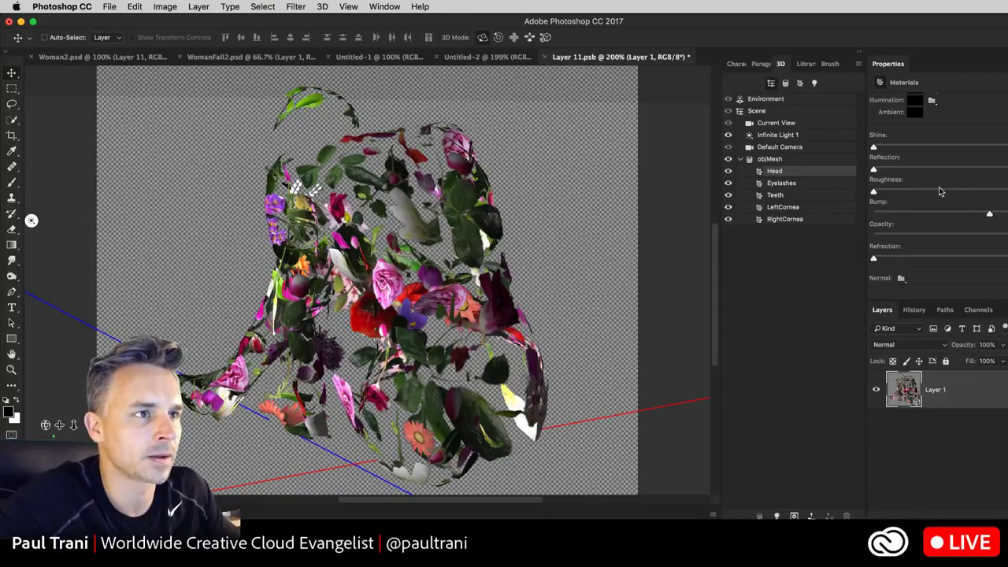
{"action": "scroll", "coordinate": [999, 115], "scroll_direction": "up", "scroll_amount": 1}
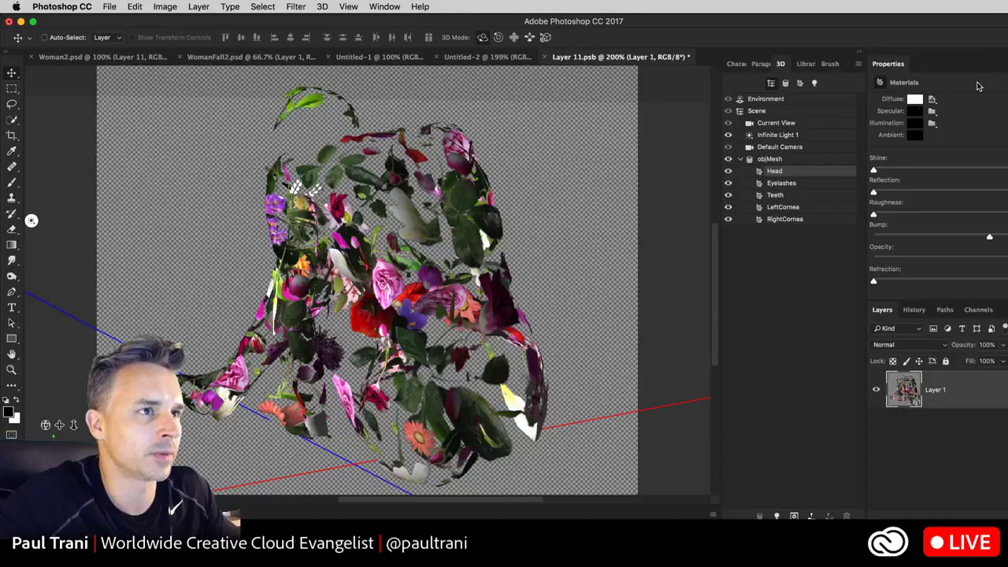
{"action": "left_click", "coordinate": [933, 100]}
{"action": "left_click", "coordinate": [945, 111]}
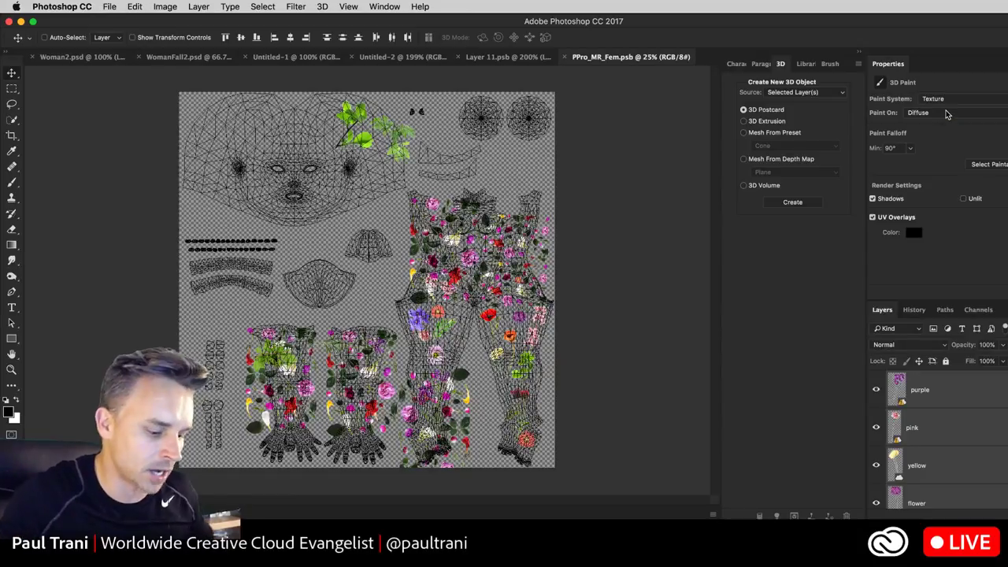
Zoom the PPro_MR_Fem.psb texture map to 50%, pan across it, and return to Layer 11.psb.
{"action": "key", "text": "super+plus"}
{"action": "key", "text": "super+plus"}
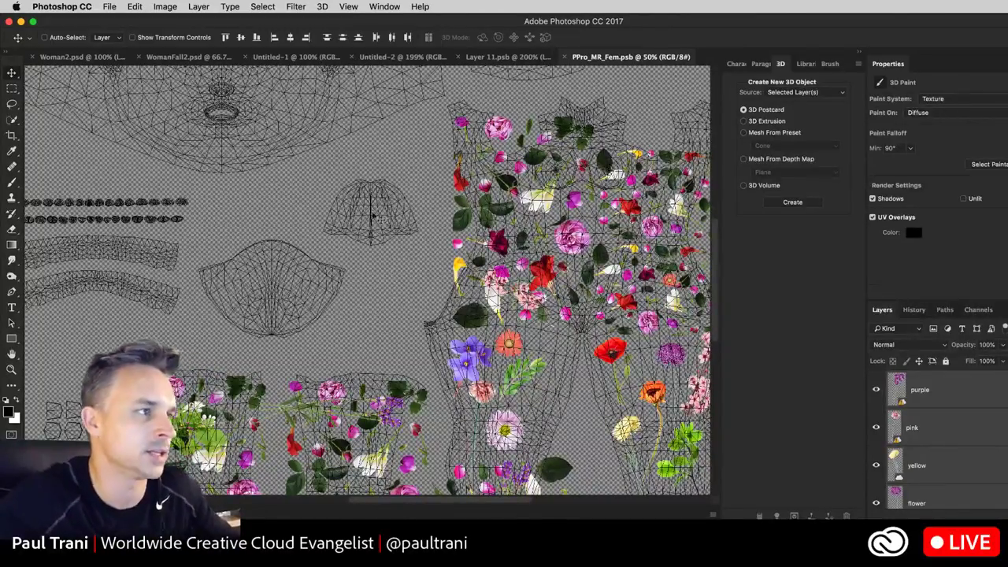
{"action": "scroll", "coordinate": [472, 252], "scroll_direction": "right", "scroll_amount": 5}
{"action": "scroll", "coordinate": [337, 206], "scroll_direction": "left", "scroll_amount": 5}
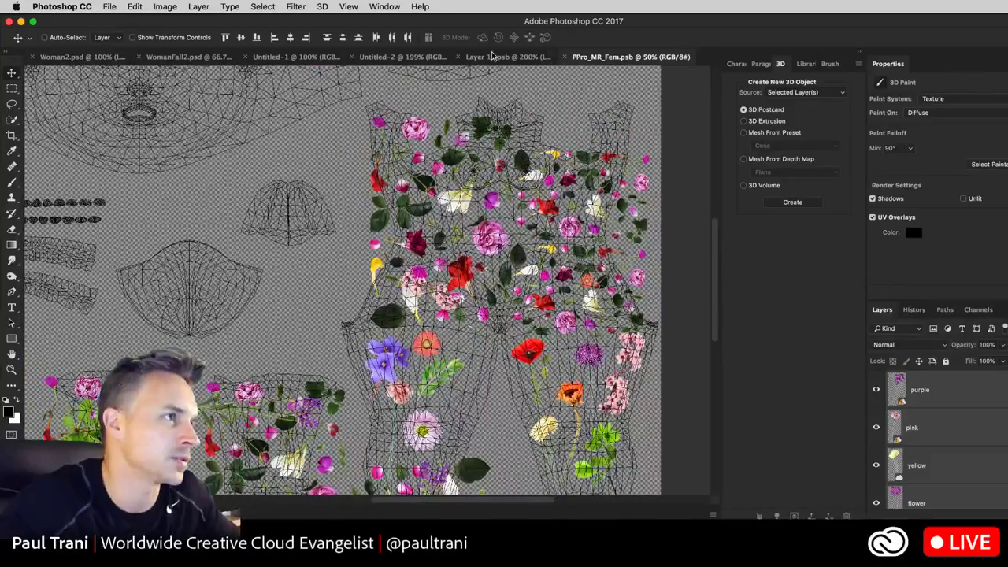
{"action": "left_click", "coordinate": [492, 58]}
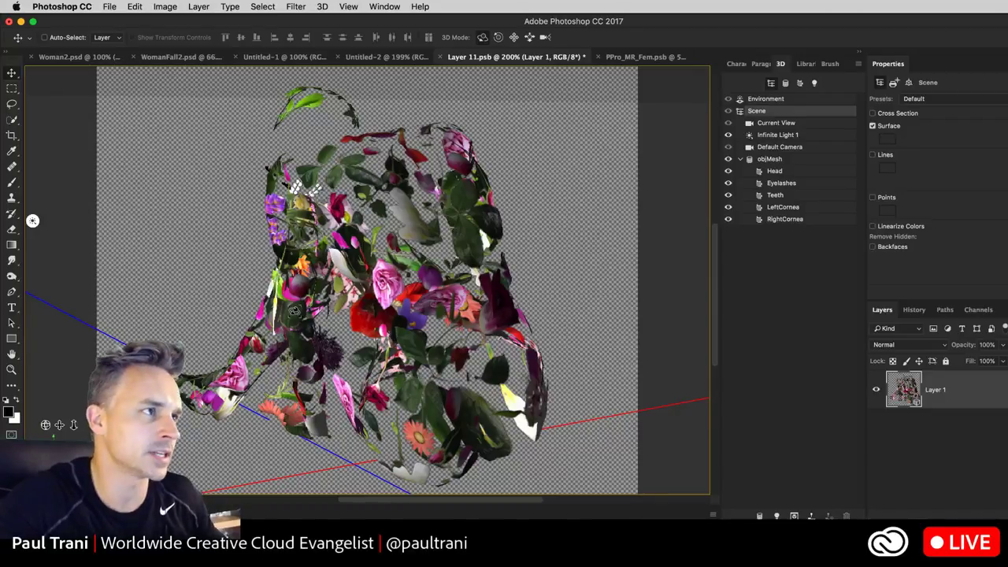
Pick the Rectangular Marquee, look at the File > Scripts list, then switch to Google Chrome.
{"action": "left_click", "coordinate": [12, 89]}
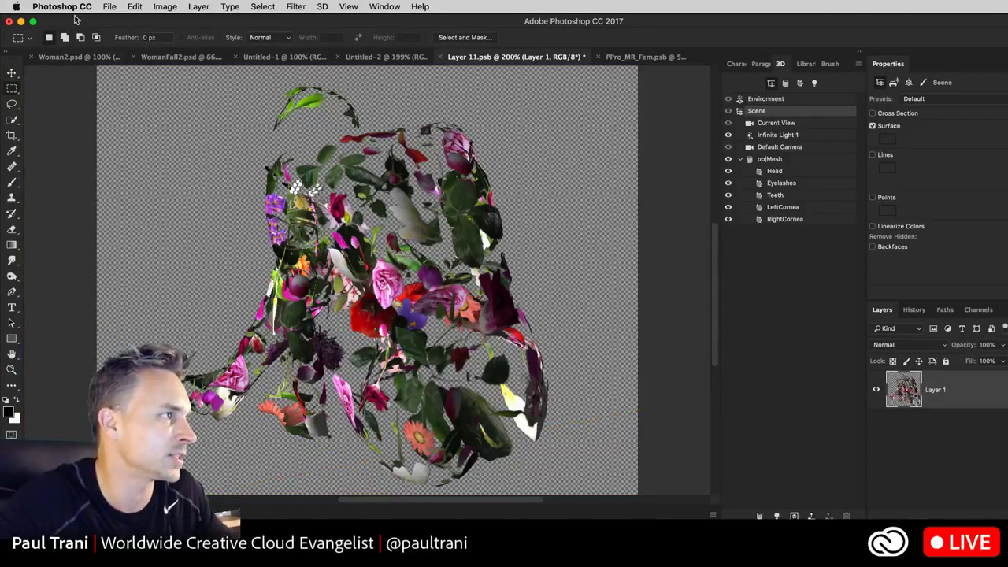
{"action": "left_click", "coordinate": [120, 10]}
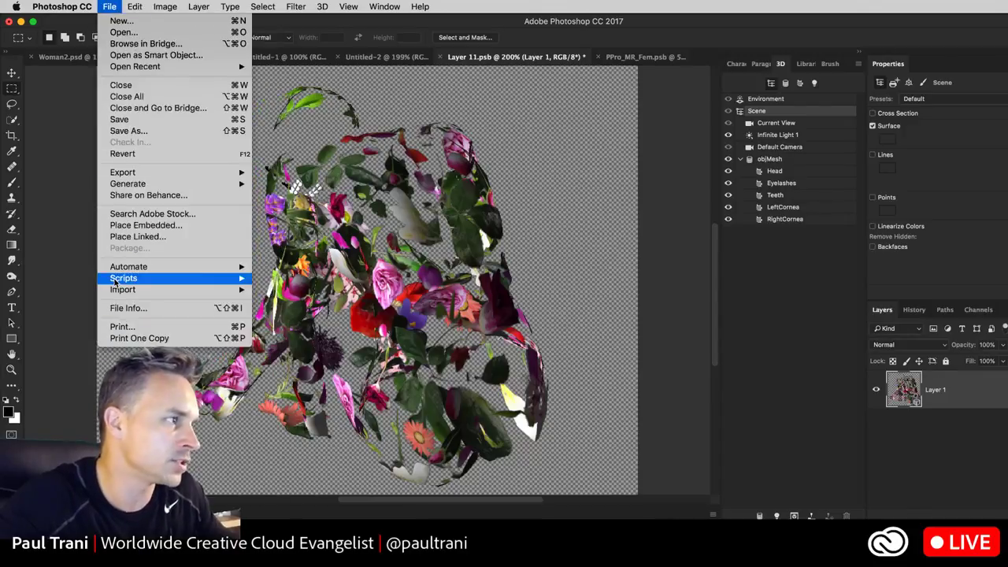
{"action": "mouse_move", "coordinate": [117, 282]}
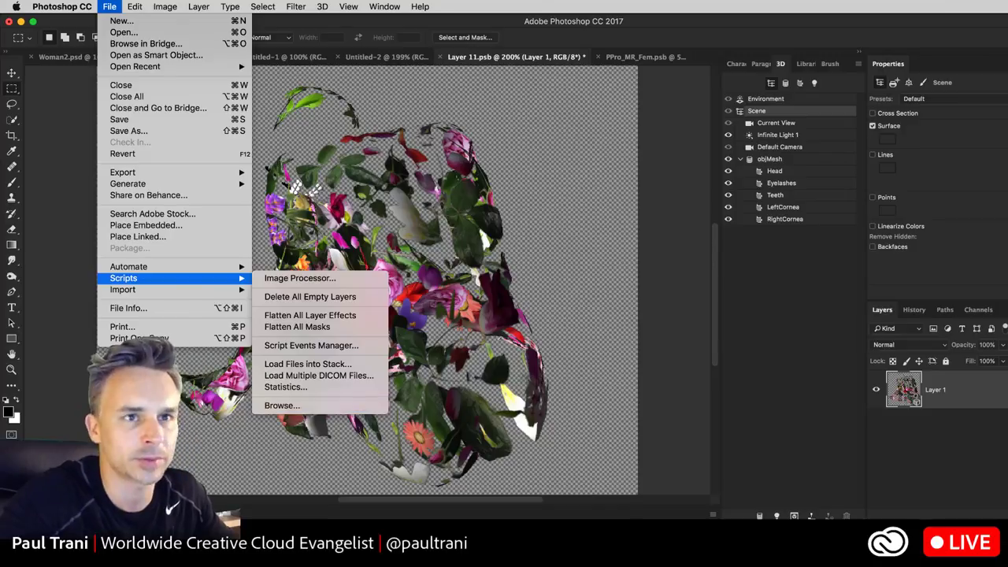
{"action": "key", "text": "super+Tab"}
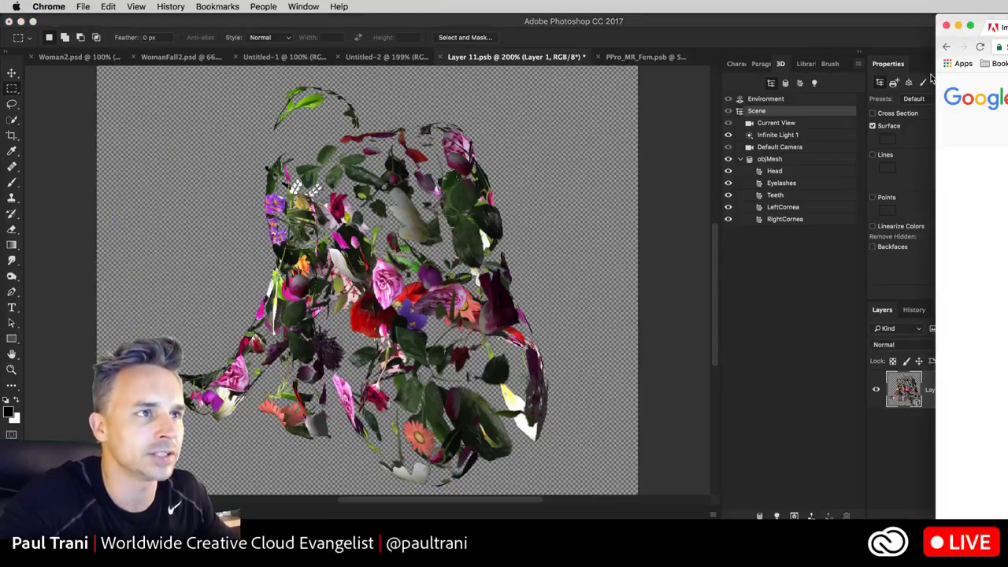
Bring the Photoshop scripts article forward in Chrome and widen its window.
{"action": "left_click_drag", "start_coordinate": [936, 79], "coordinate": [1007, 78]}
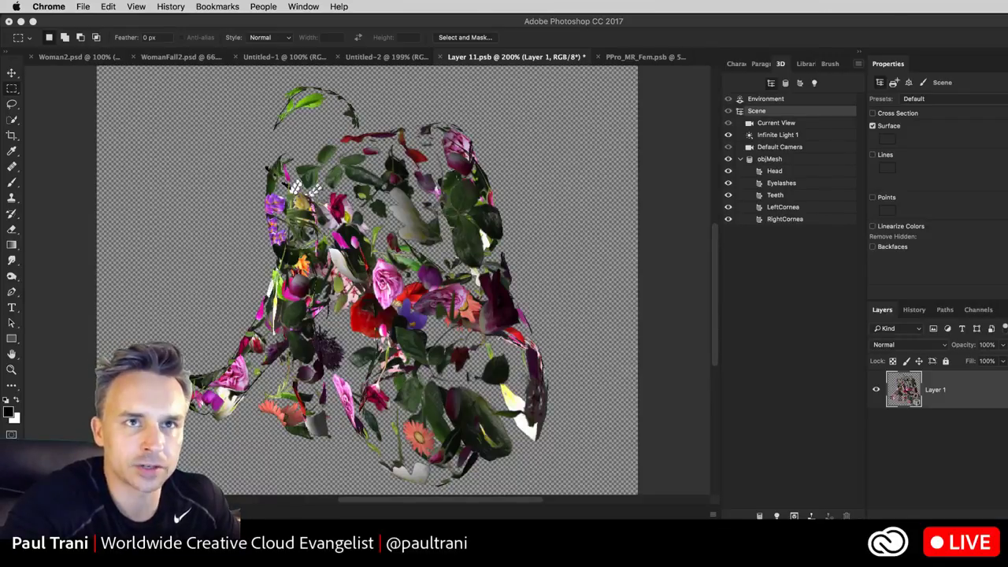
{"action": "key", "text": "super+Tab"}
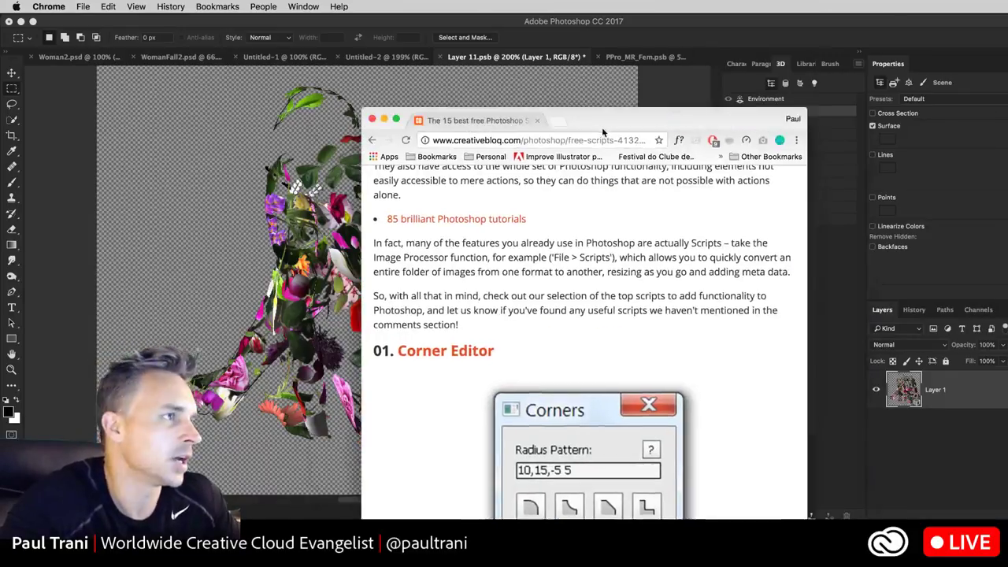
{"action": "left_click_drag", "start_coordinate": [608, 39], "coordinate": [384, 10]}
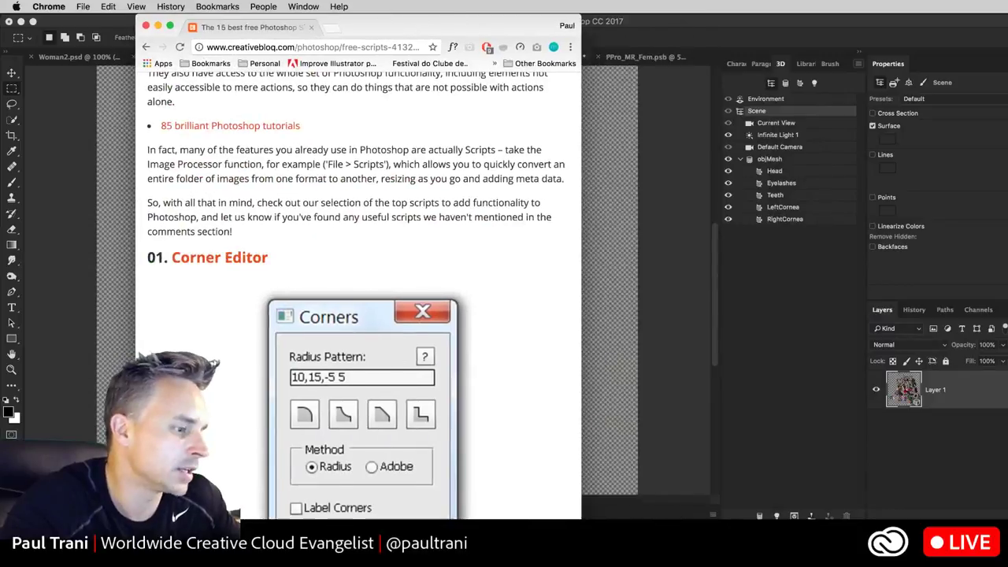
{"action": "left_click_drag", "start_coordinate": [582, 315], "coordinate": [951, 315]}
Scroll through the 15 best free Photoshop Scripts article, open page 2, then move Chrome aside.
{"action": "scroll", "coordinate": [587, 331], "scroll_direction": "down", "scroll_amount": 3}
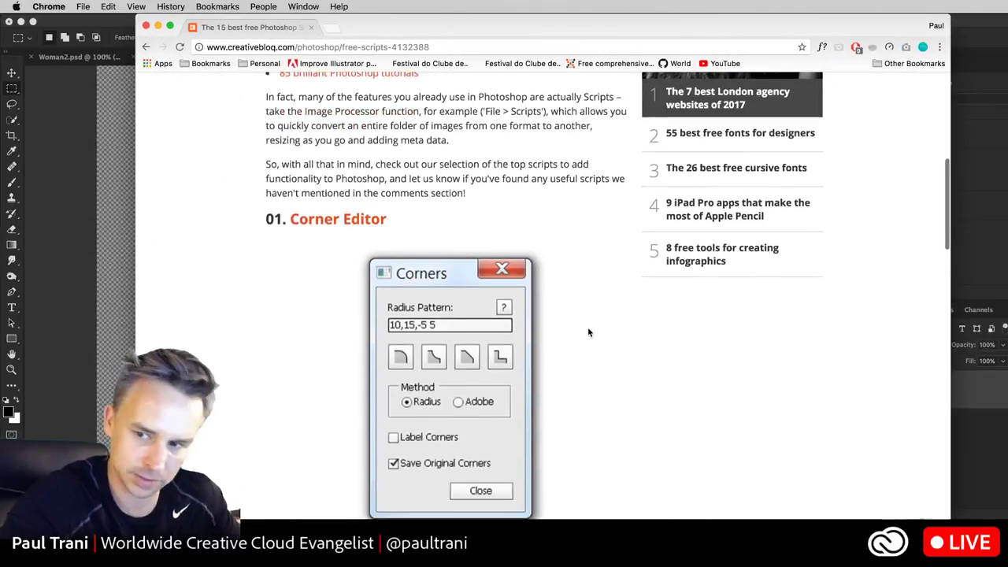
{"action": "scroll", "coordinate": [587, 327], "scroll_direction": "down", "scroll_amount": 1}
{"action": "scroll", "coordinate": [587, 332], "scroll_direction": "down", "scroll_amount": 1}
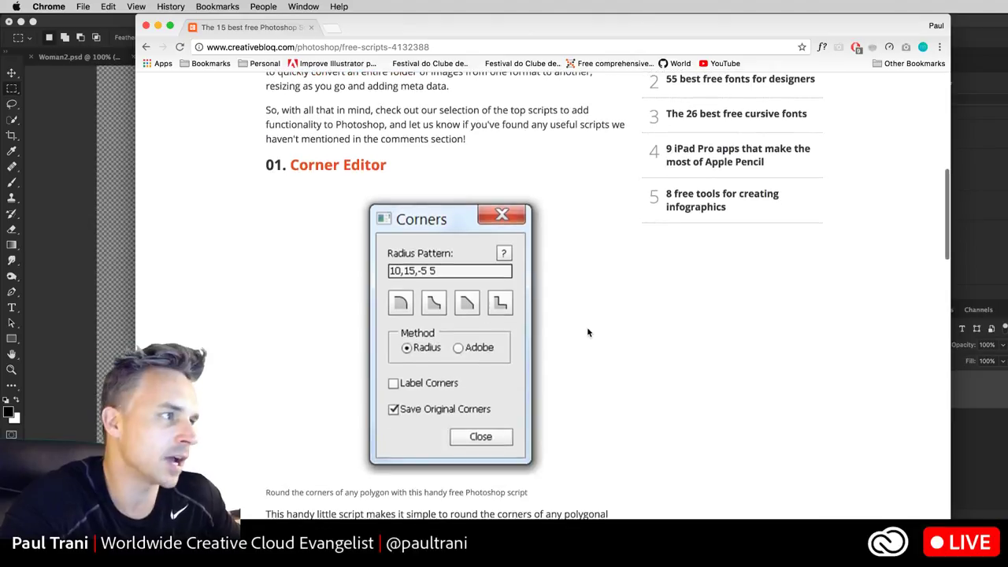
{"action": "scroll", "coordinate": [588, 333], "scroll_direction": "down", "scroll_amount": 1}
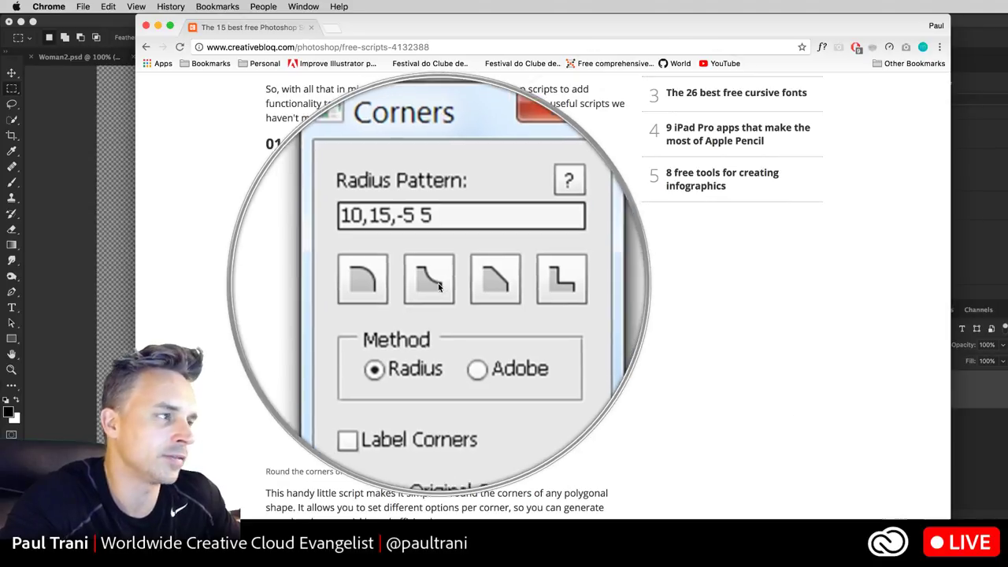
{"action": "scroll", "coordinate": [439, 286], "scroll_direction": "down", "scroll_amount": 1}
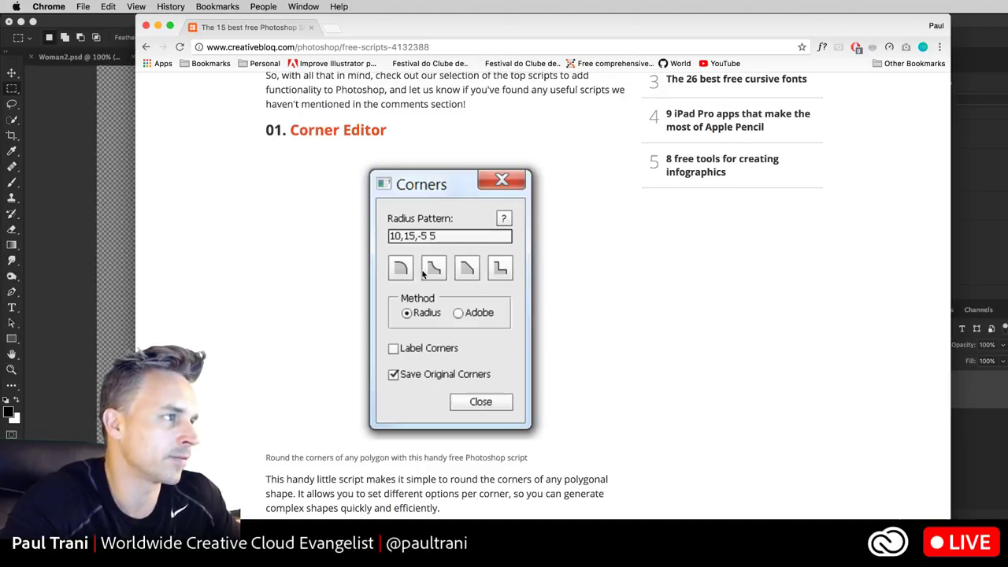
{"action": "scroll", "coordinate": [590, 331], "scroll_direction": "down", "scroll_amount": 10}
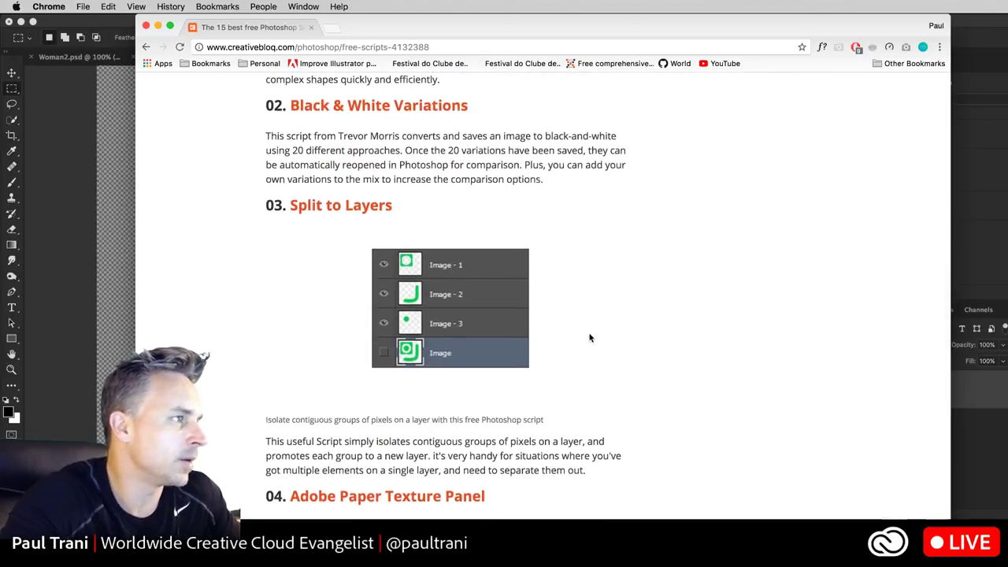
{"action": "scroll", "coordinate": [589, 338], "scroll_direction": "down", "scroll_amount": 9}
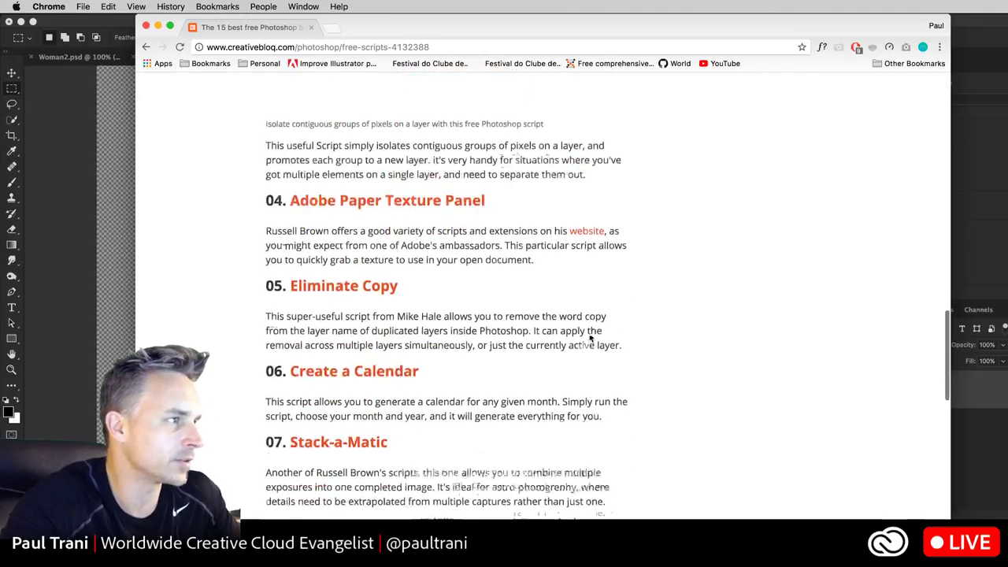
{"action": "scroll", "coordinate": [589, 338], "scroll_direction": "down", "scroll_amount": 5}
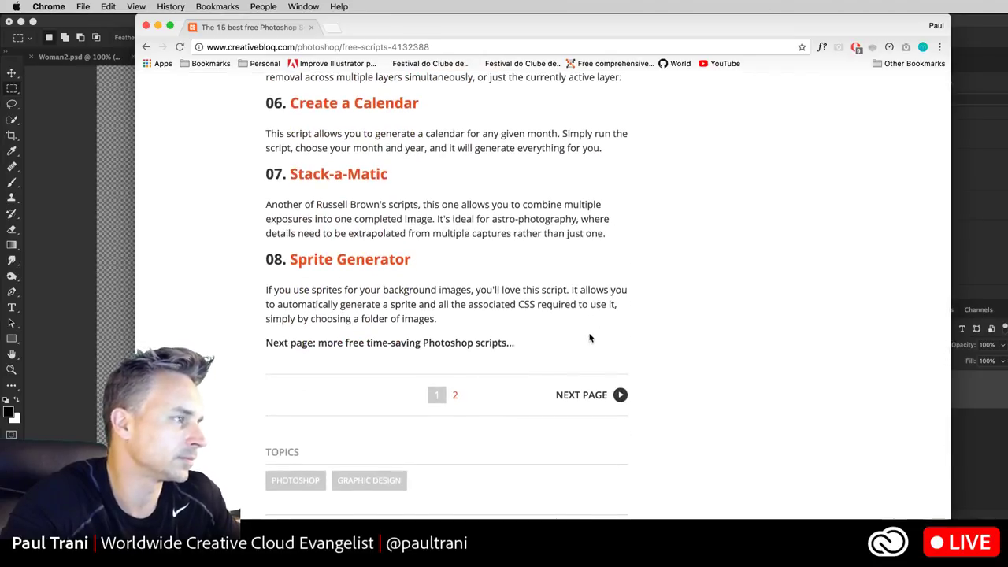
{"action": "scroll", "coordinate": [589, 338], "scroll_direction": "down", "scroll_amount": 2}
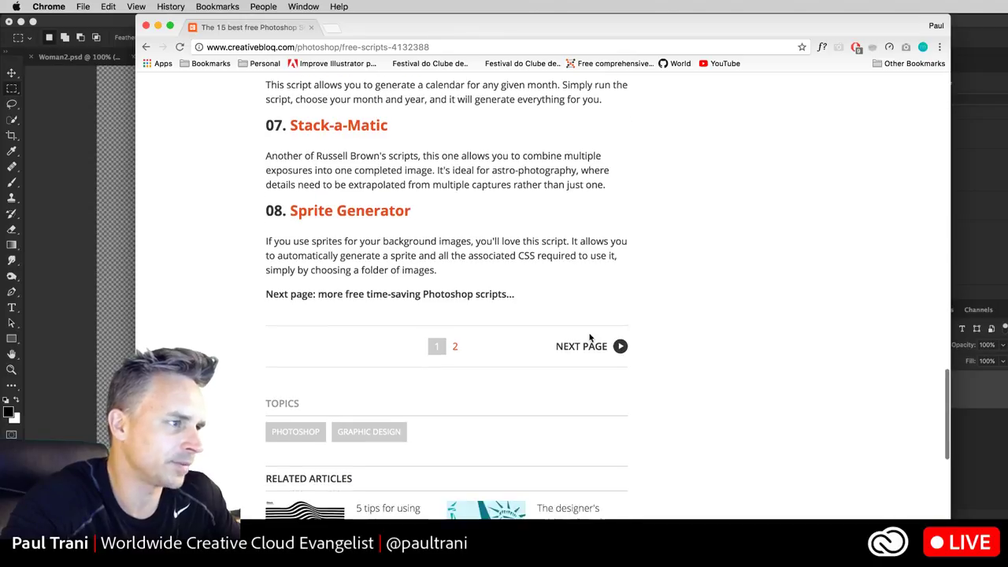
{"action": "left_click", "coordinate": [590, 347]}
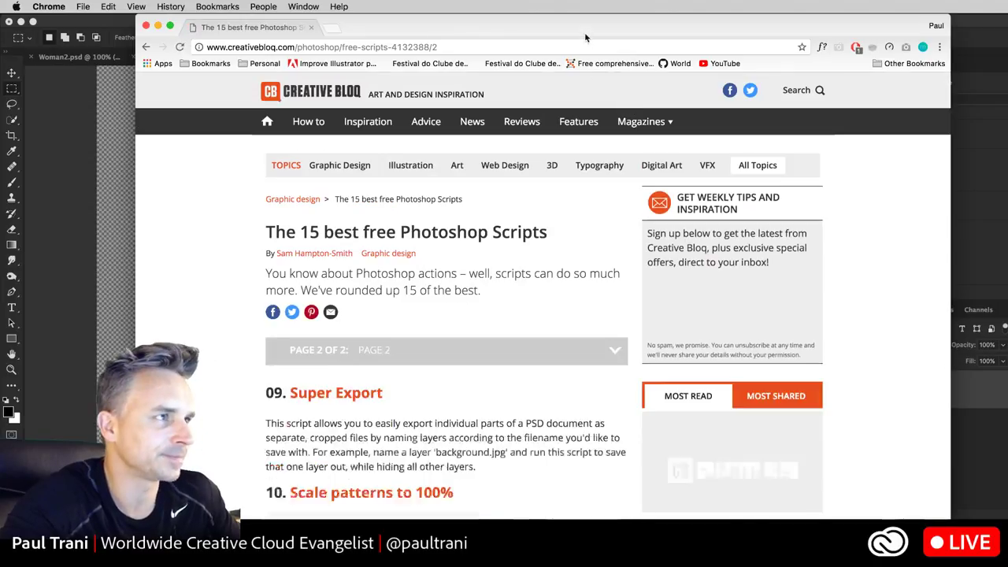
{"action": "left_click_drag", "start_coordinate": [585, 37], "coordinate": [772, 552]}
Draw a large black square over the figure and move it down and to the right.
{"action": "left_click", "coordinate": [469, 315]}
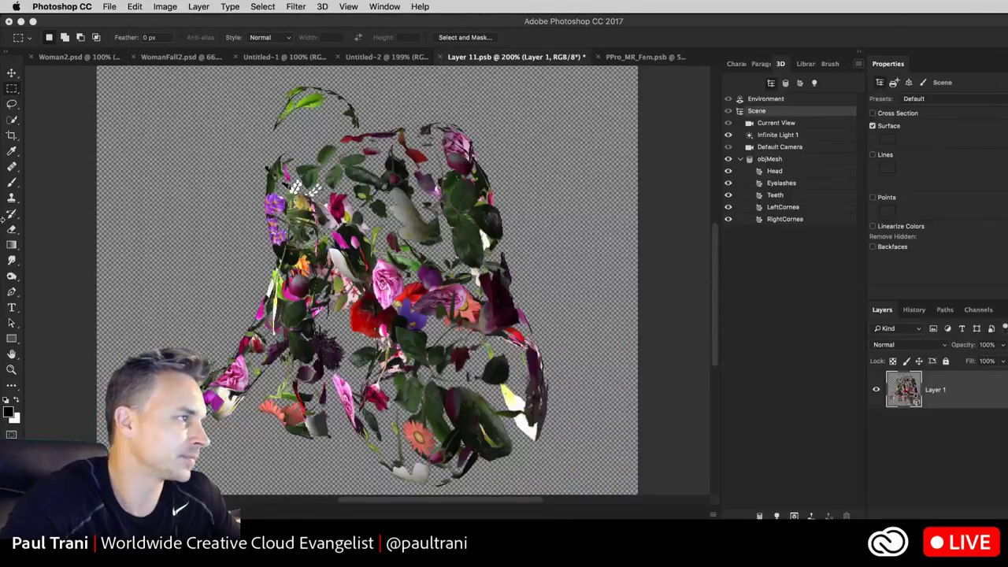
{"action": "key", "text": "u"}
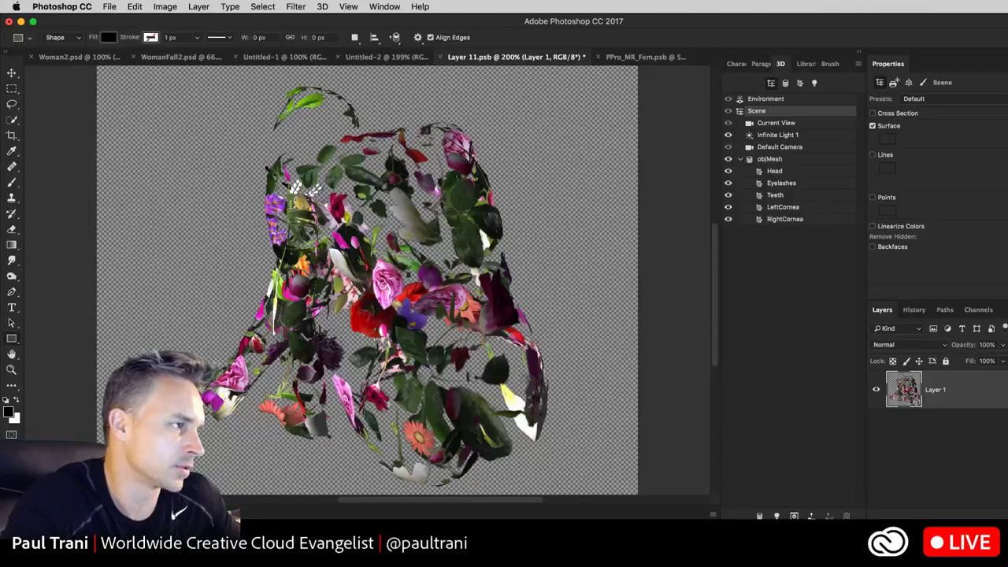
{"action": "mouse_move", "coordinate": [327, 236]}
{"action": "left_mouse_down"}
{"action": "mouse_move", "coordinate": [380, 260]}
{"action": "mouse_move", "coordinate": [514, 355]}
{"action": "mouse_move", "coordinate": [547, 455]}
{"action": "left_mouse_up"}
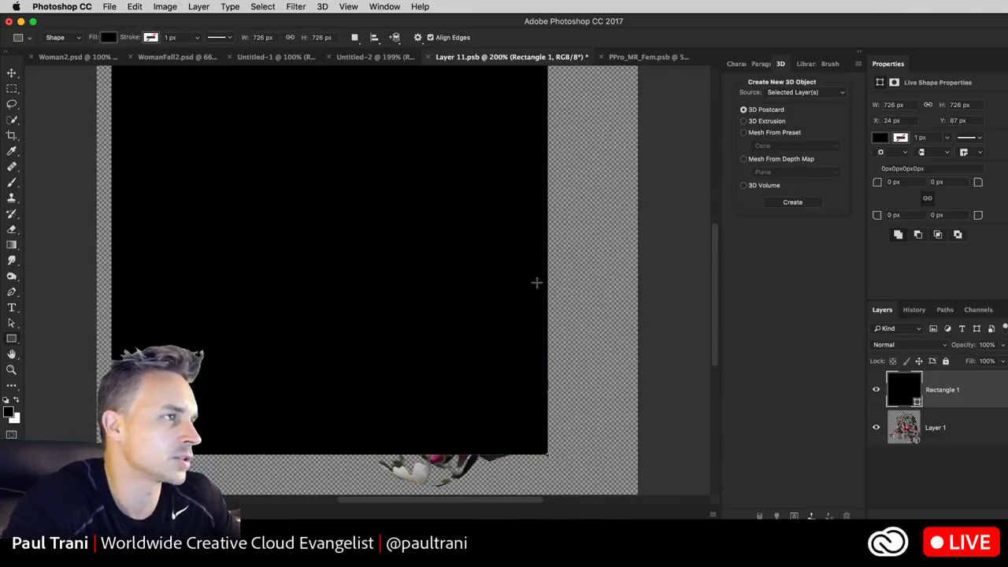
{"action": "left_click", "coordinate": [10, 74]}
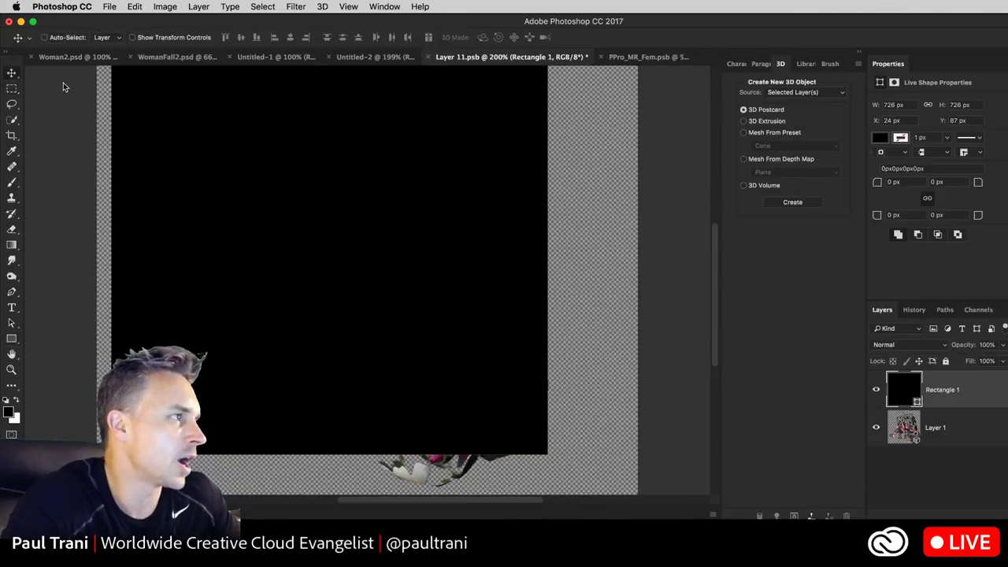
{"action": "left_click_drag", "start_coordinate": [167, 150], "coordinate": [203, 207]}
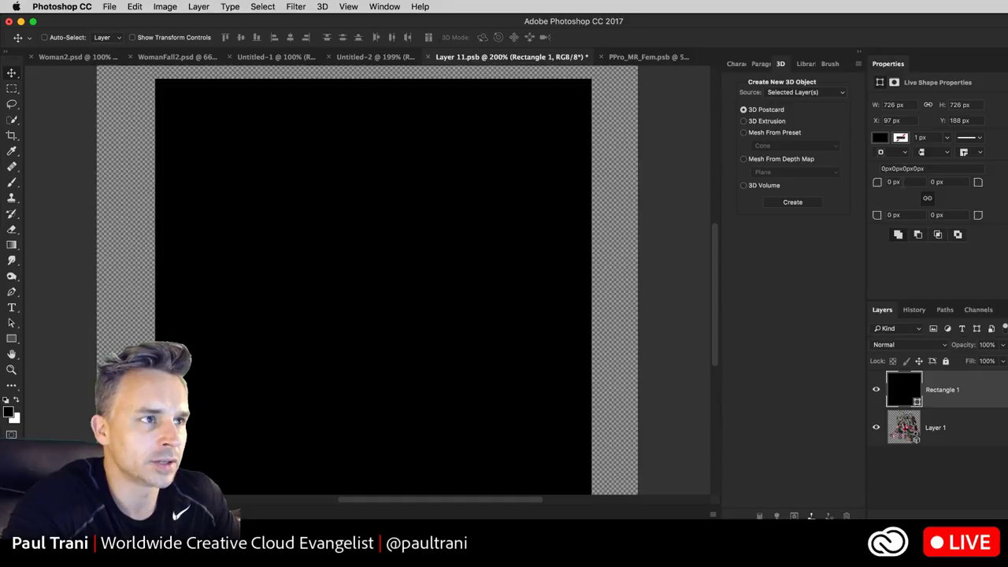
Round all four corners of Rectangle 1 to 300 px, then adjust them to 258 px.
{"action": "left_click", "coordinate": [893, 182]}
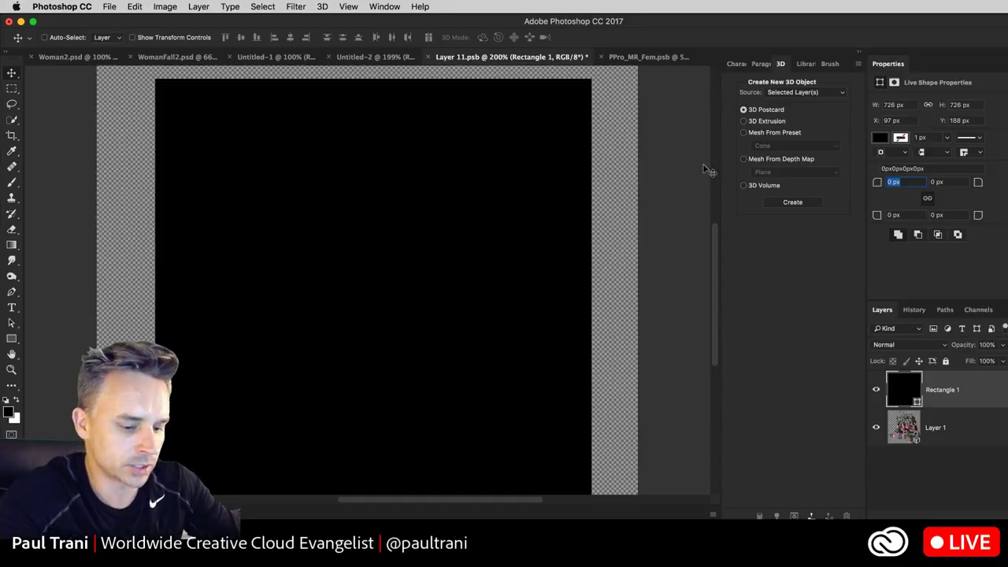
{"action": "type", "text": "300"}
{"action": "key", "text": "Return"}
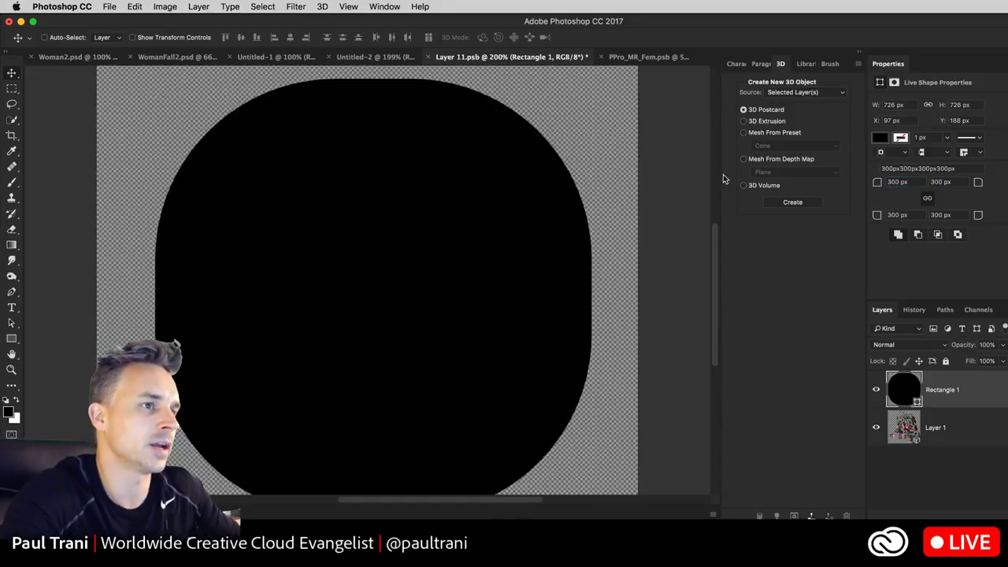
{"action": "mouse_move", "coordinate": [876, 182]}
{"action": "left_mouse_down"}
{"action": "mouse_move", "coordinate": [895, 182]}
{"action": "mouse_move", "coordinate": [857, 186]}
{"action": "left_mouse_up"}
{"action": "key", "text": "Tab"}
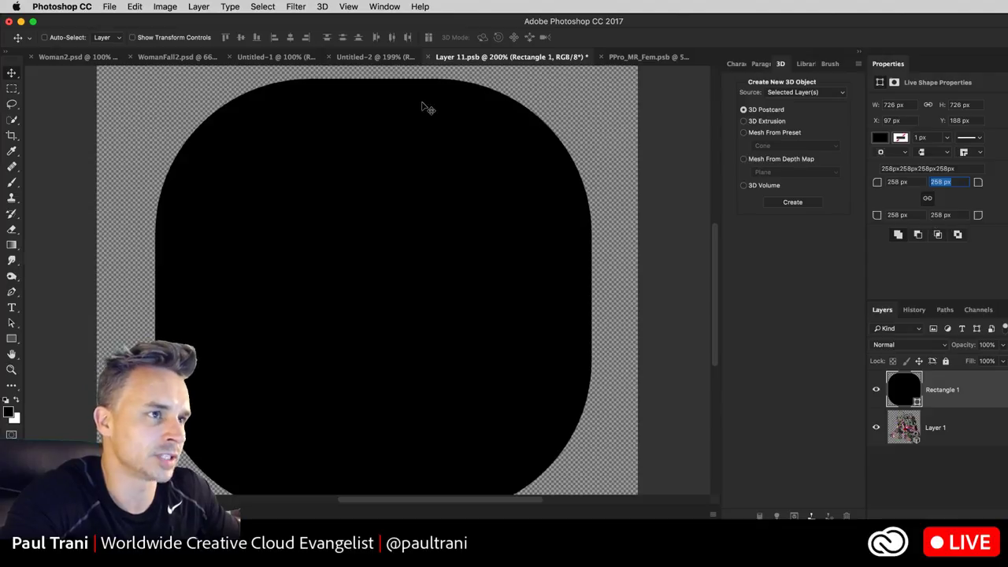
{"action": "key", "text": "super+Tab"}
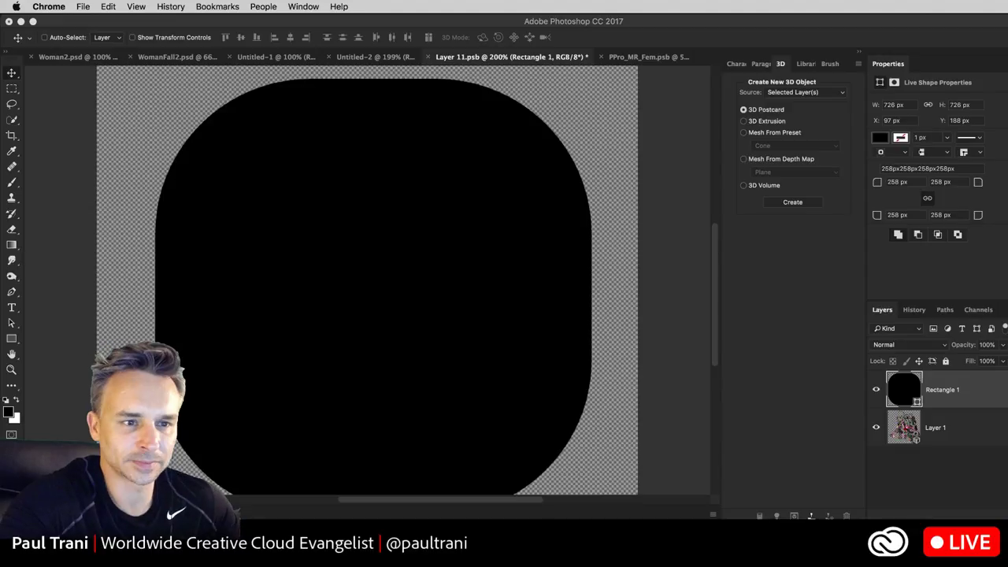
Browse the 3D and View menus, show the Libraries panel, and collapse the panel dock to icons.
{"action": "left_click", "coordinate": [612, 244]}
{"action": "left_click", "coordinate": [315, 7]}
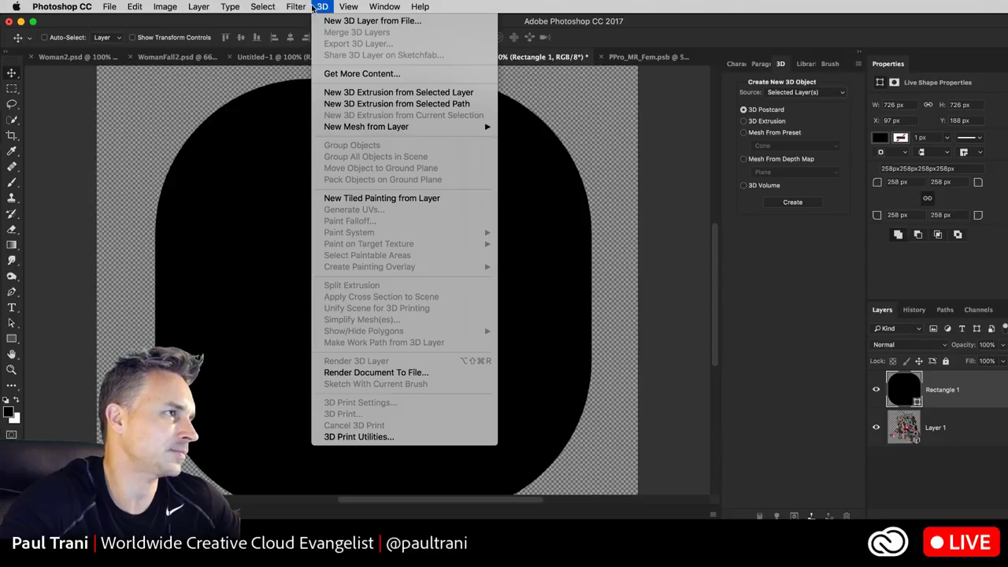
{"action": "mouse_move", "coordinate": [349, 7]}
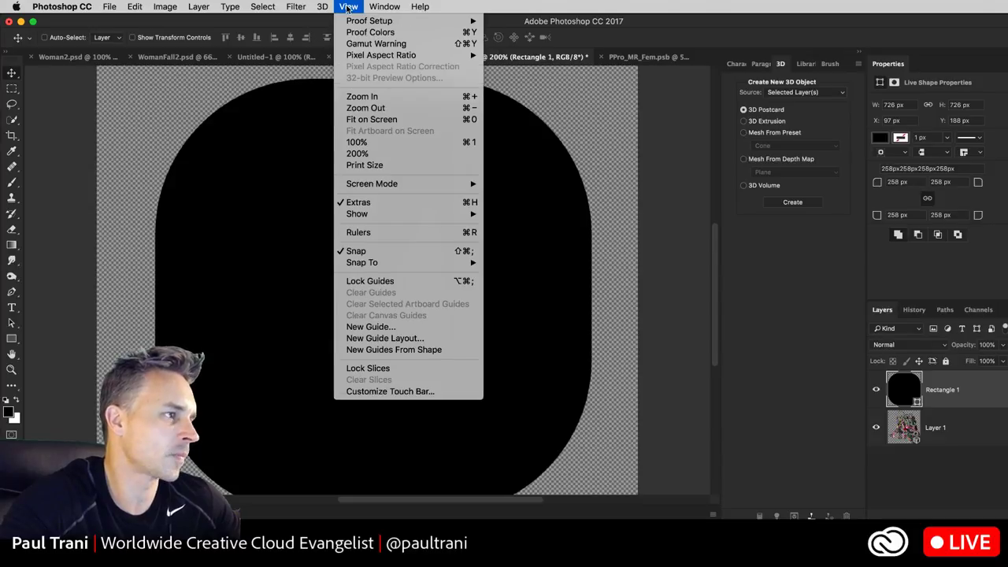
{"action": "left_click", "coordinate": [349, 7]}
{"action": "left_click", "coordinate": [807, 64]}
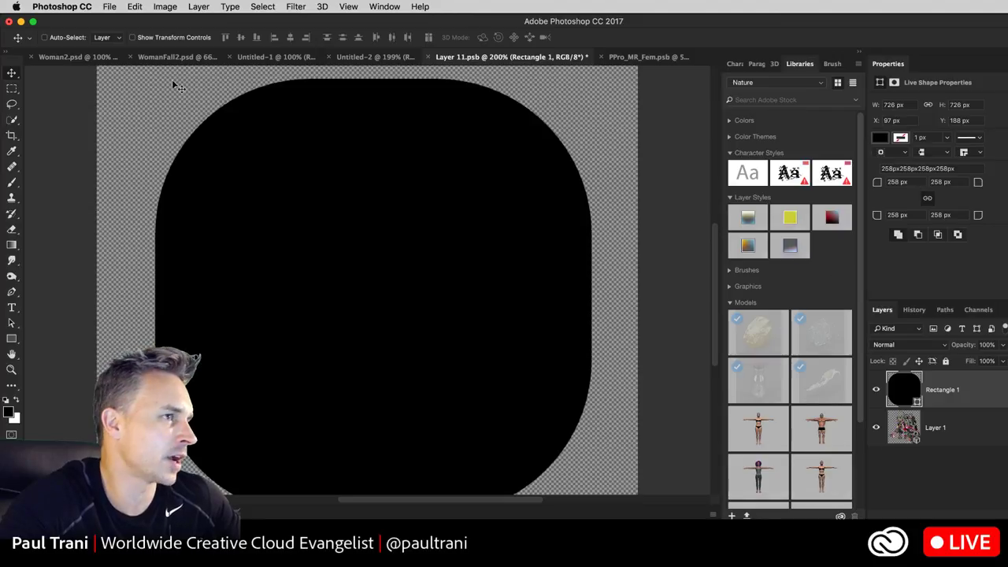
{"action": "left_click", "coordinate": [628, 82]}
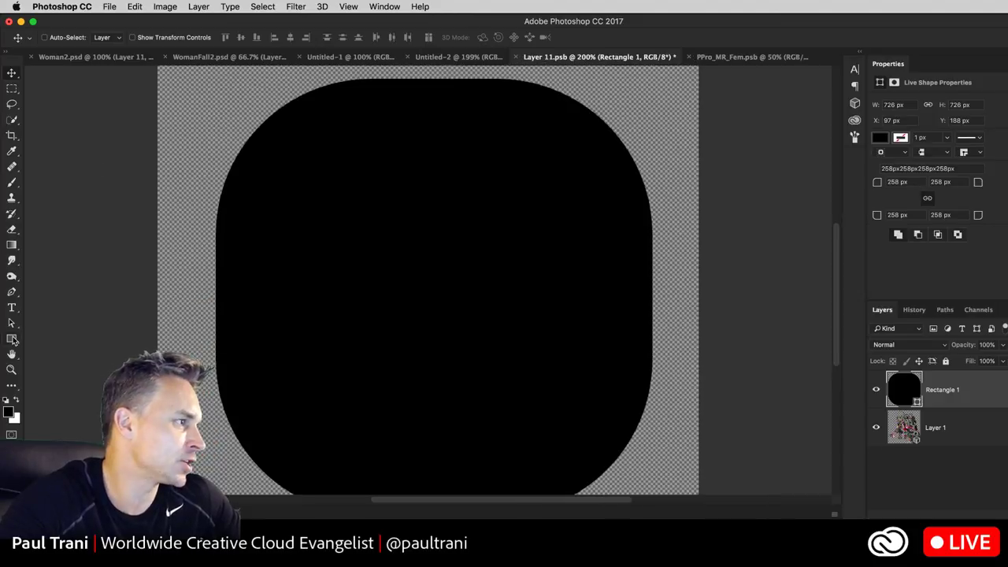
Cut a 252 px rounded square hole with 10 px corners into the black shape, undoing two stray squares.
{"action": "left_click", "coordinate": [13, 340]}
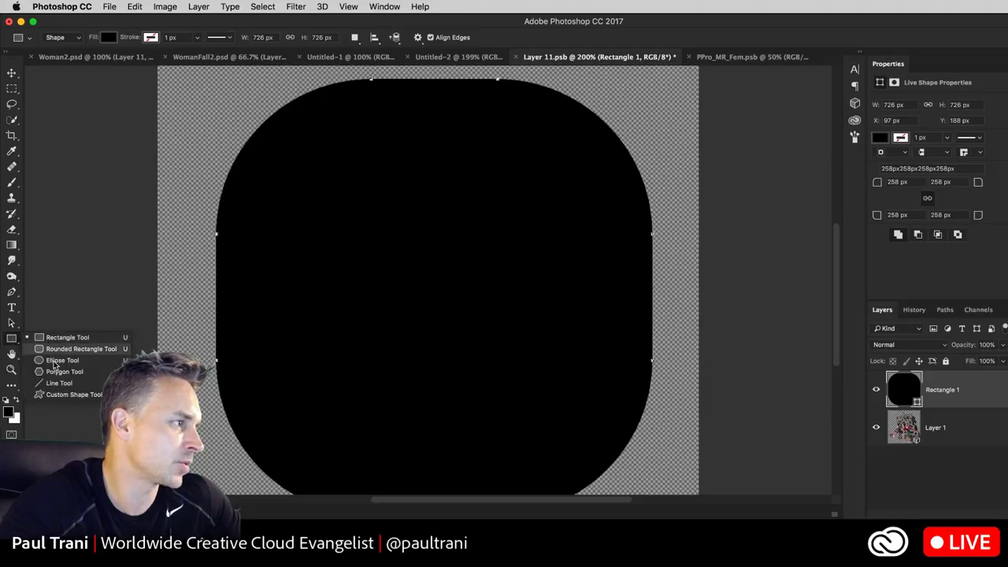
{"action": "left_click", "coordinate": [71, 349]}
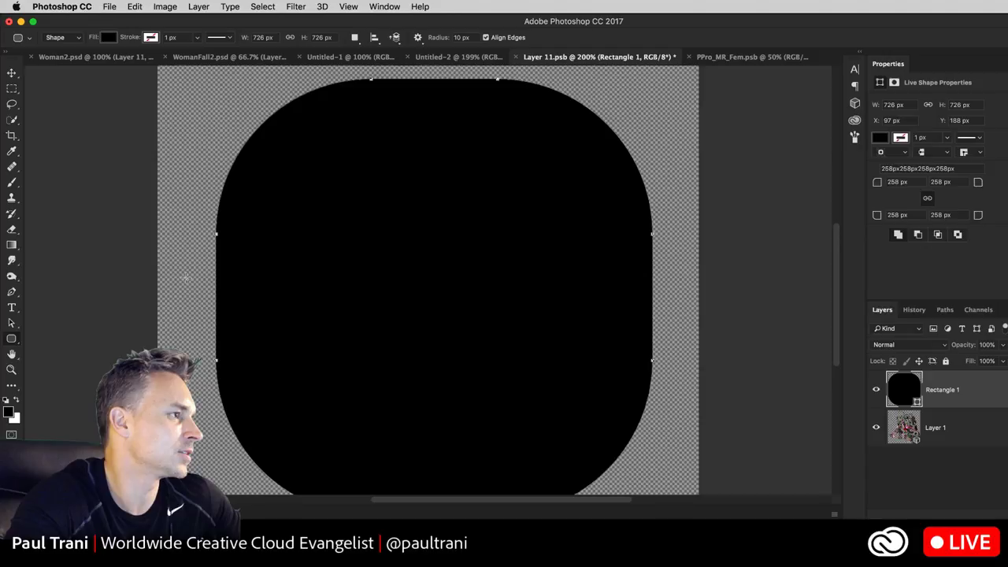
{"action": "left_click_drag", "start_coordinate": [265, 214], "coordinate": [416, 364]}
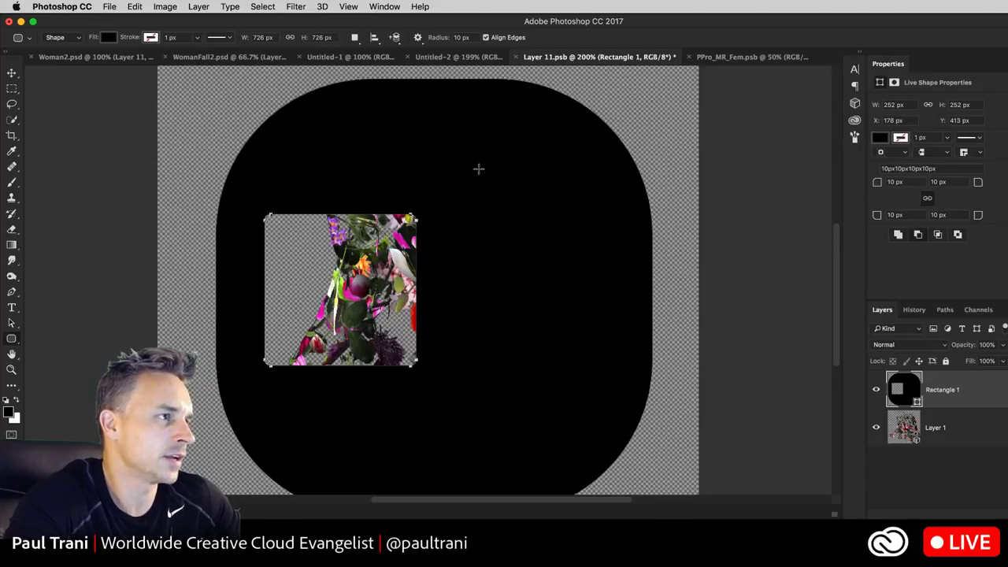
{"action": "mouse_move", "coordinate": [450, 131]}
{"action": "left_mouse_down"}
{"action": "mouse_move", "coordinate": [515, 210]}
{"action": "mouse_move", "coordinate": [515, 196]}
{"action": "left_mouse_up"}
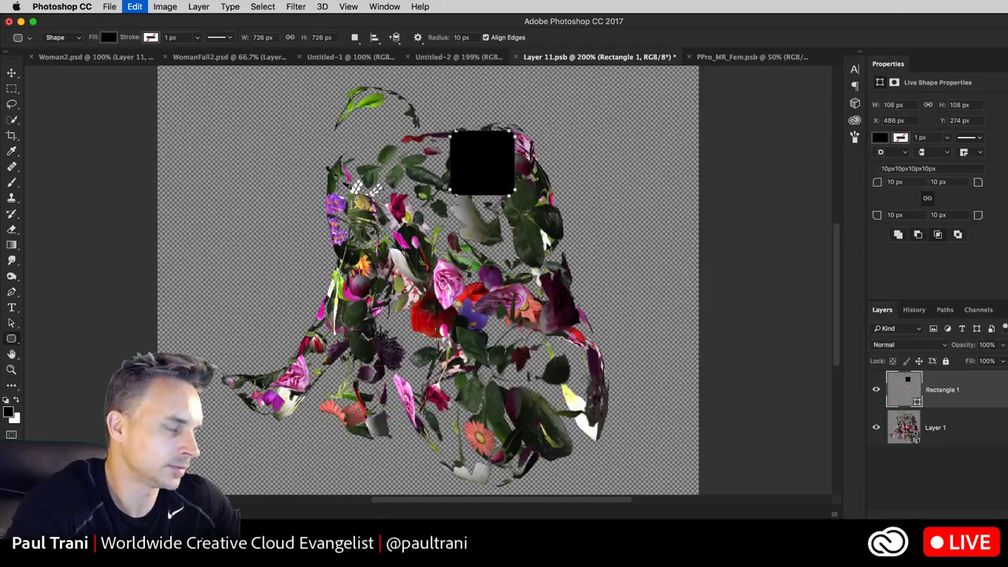
{"action": "key", "text": "super+z"}
{"action": "left_click_drag", "start_coordinate": [538, 231], "coordinate": [578, 286]}
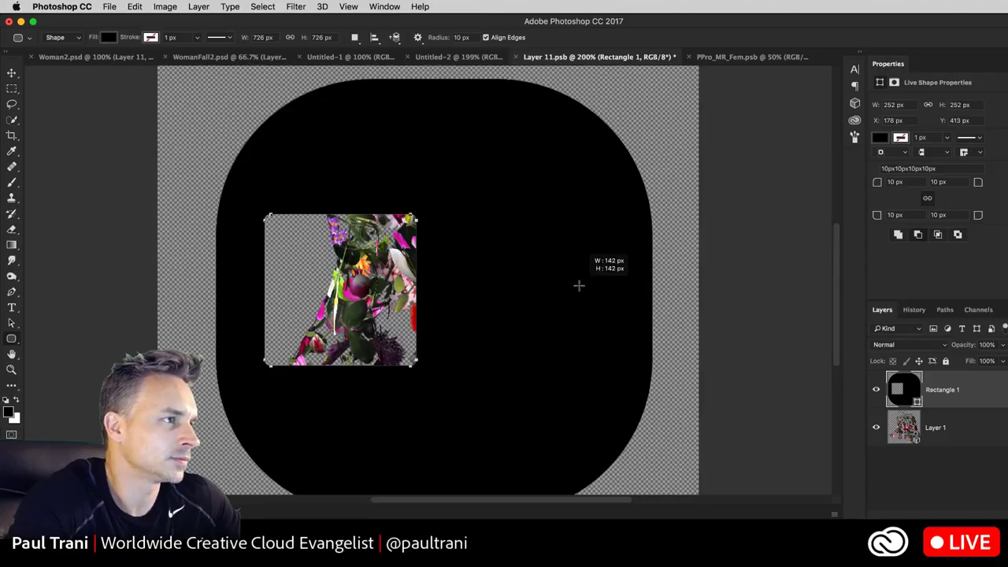
{"action": "key", "text": "super+z"}
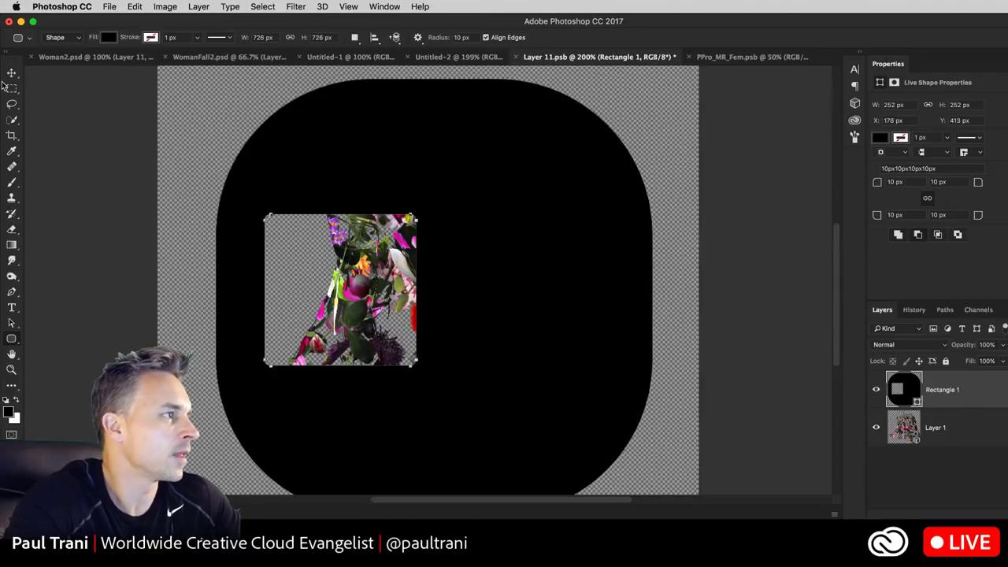
Select Rectangle 1 and inspect its outer and inner paths with the Path Selection Tool.
{"action": "key", "text": "v"}
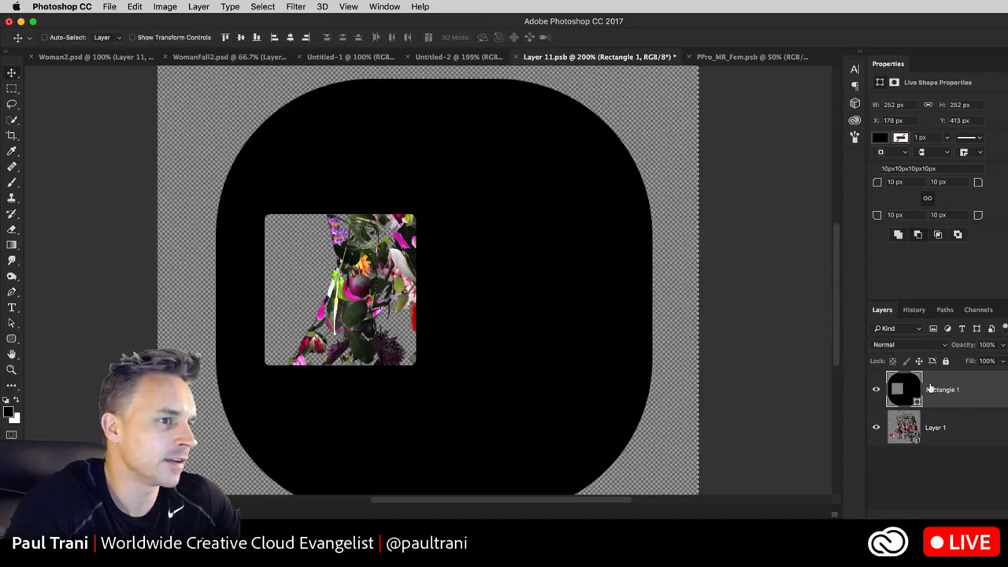
{"action": "left_click", "coordinate": [901, 401]}
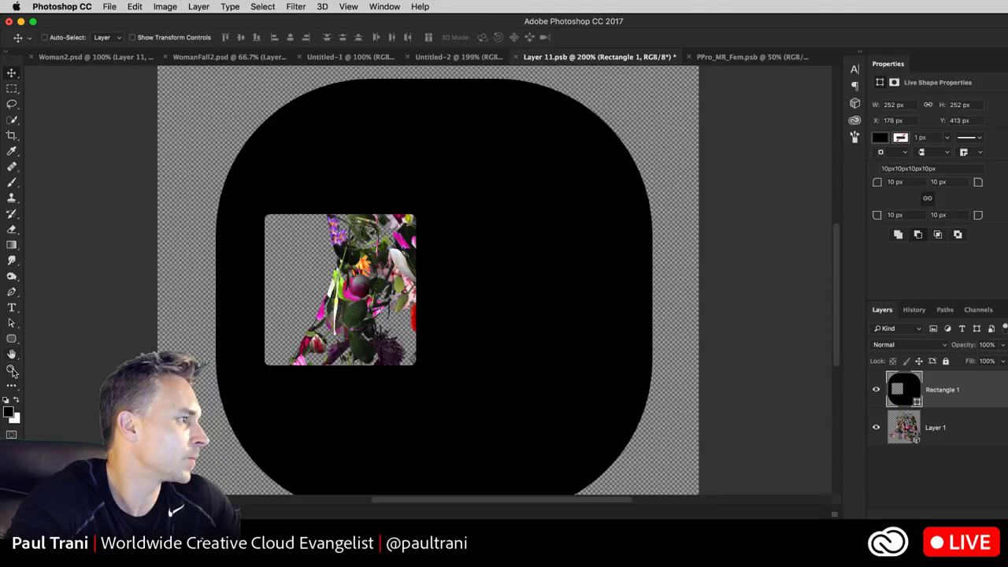
{"action": "left_click", "coordinate": [11, 323]}
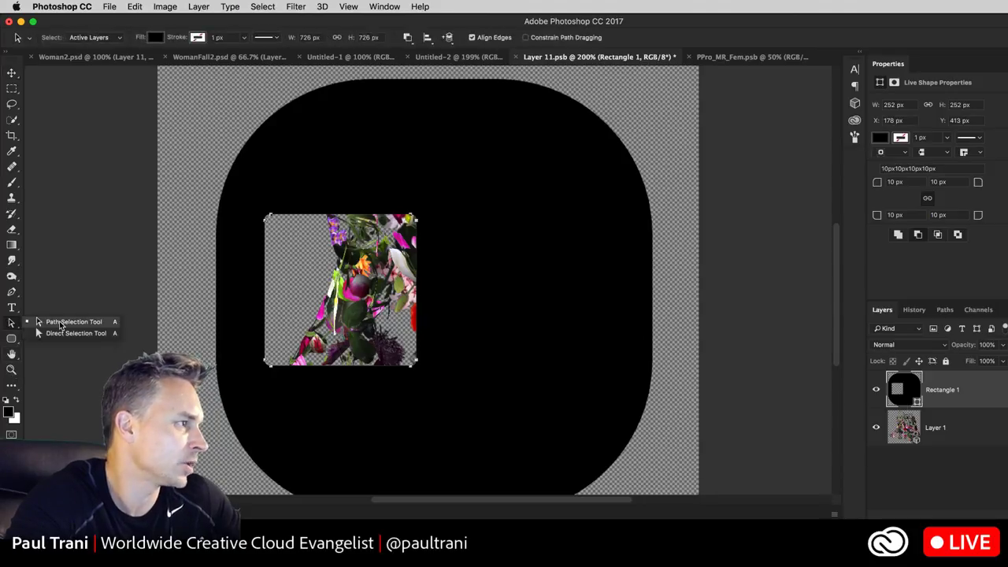
{"action": "left_click", "coordinate": [59, 320]}
{"action": "left_click", "coordinate": [260, 140]}
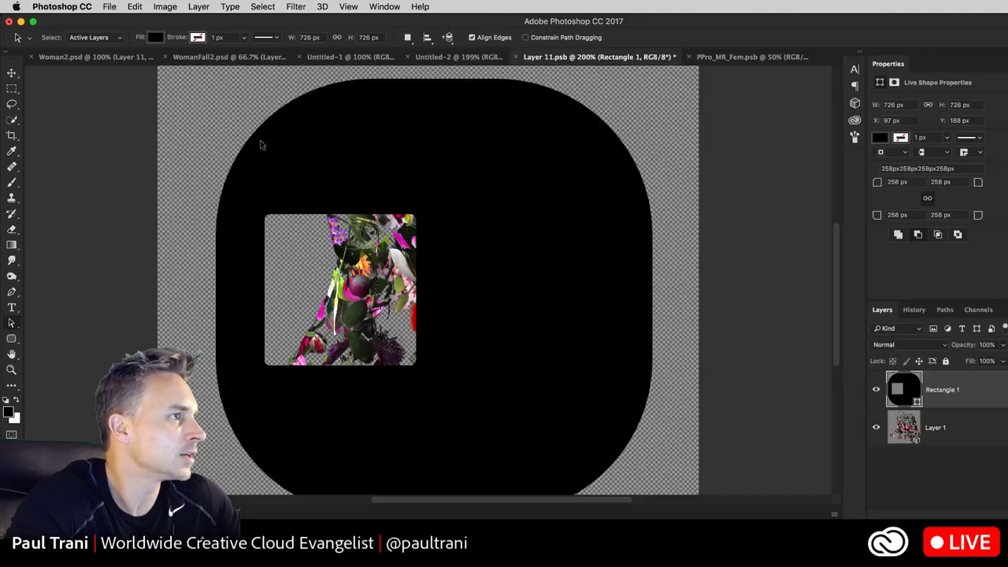
{"action": "scroll", "coordinate": [442, 299], "scroll_direction": "down", "scroll_amount": 4}
{"action": "left_click", "coordinate": [526, 385]}
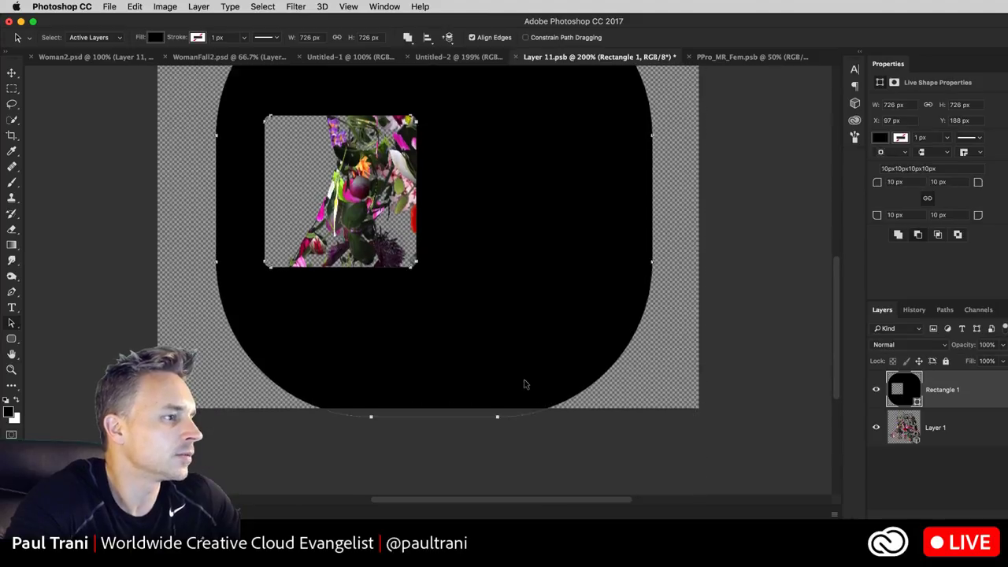
{"action": "scroll", "coordinate": [418, 322], "scroll_direction": "up", "scroll_amount": 5}
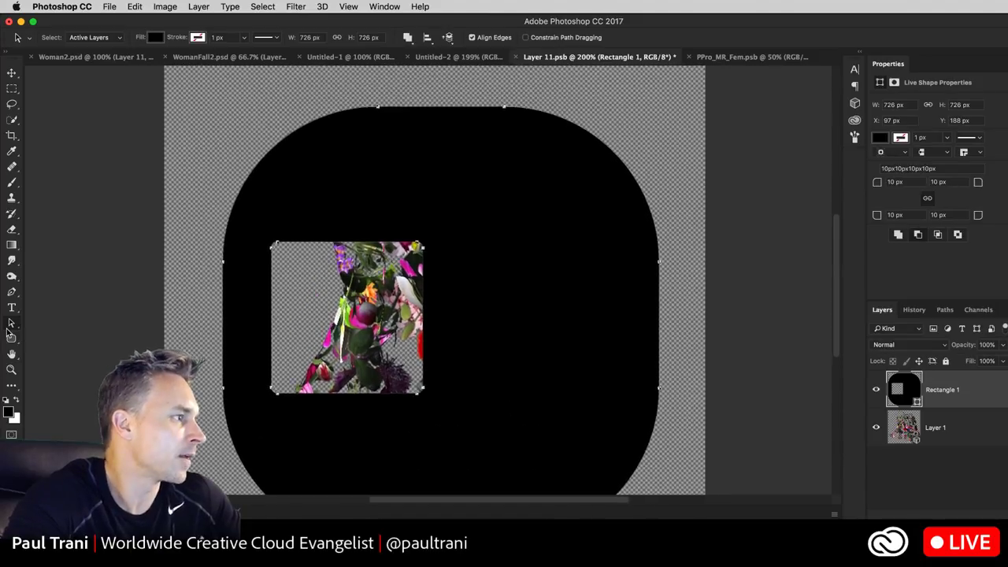
{"action": "left_click", "coordinate": [11, 337]}
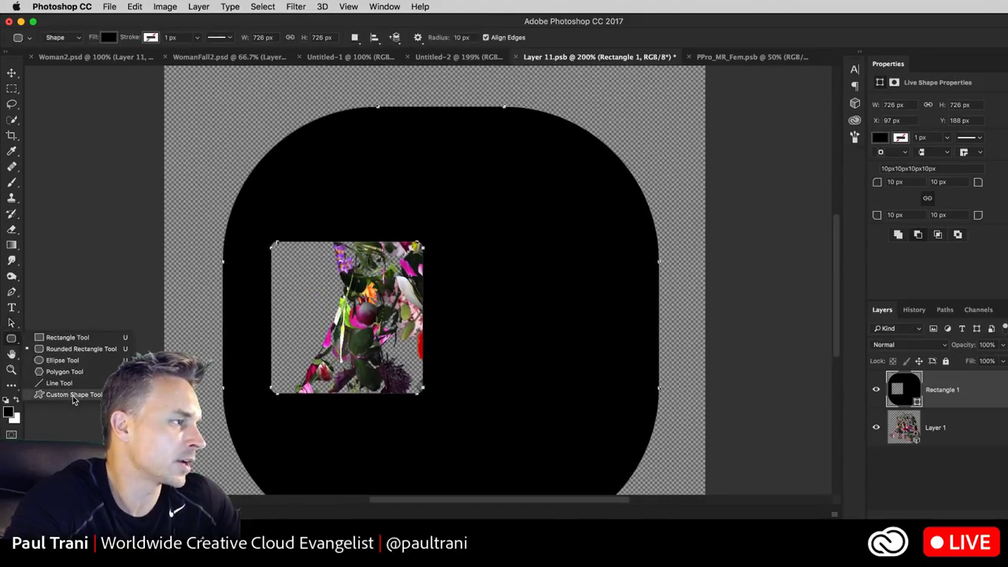
Activate the Custom Shape Tool and look through the Shape picker's set options before closing it.
{"action": "left_click", "coordinate": [73, 395]}
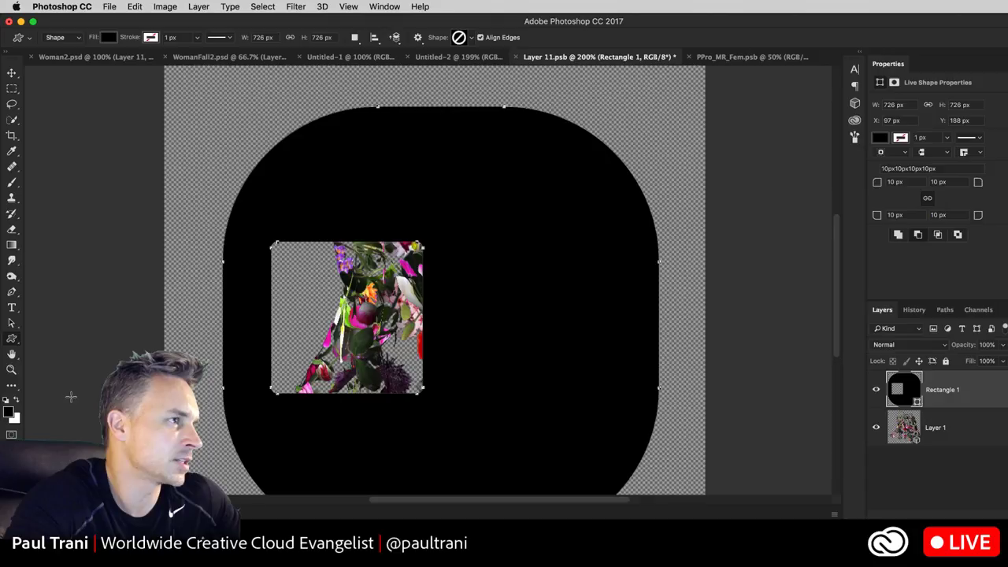
{"action": "left_click", "coordinate": [465, 37]}
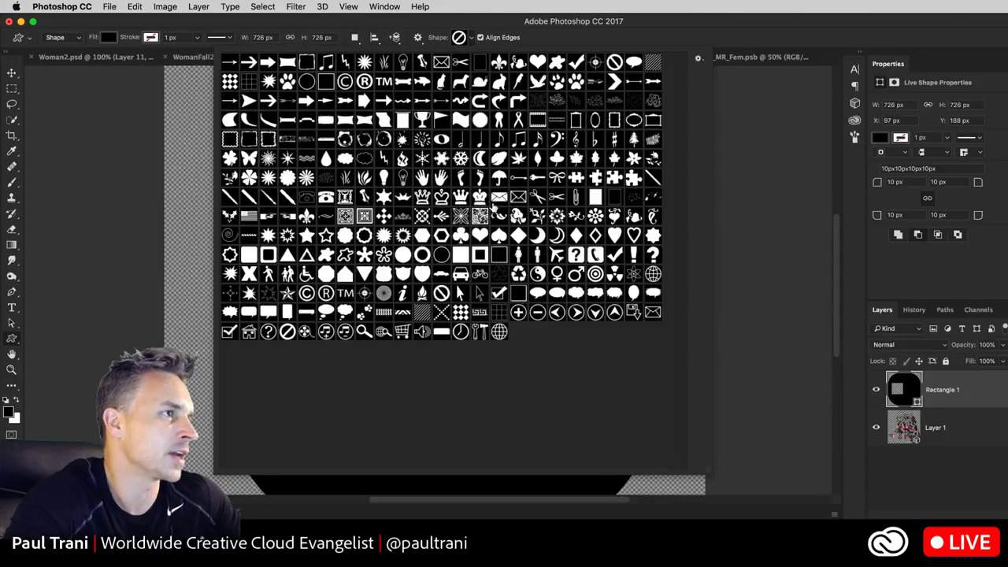
{"action": "left_click", "coordinate": [698, 59]}
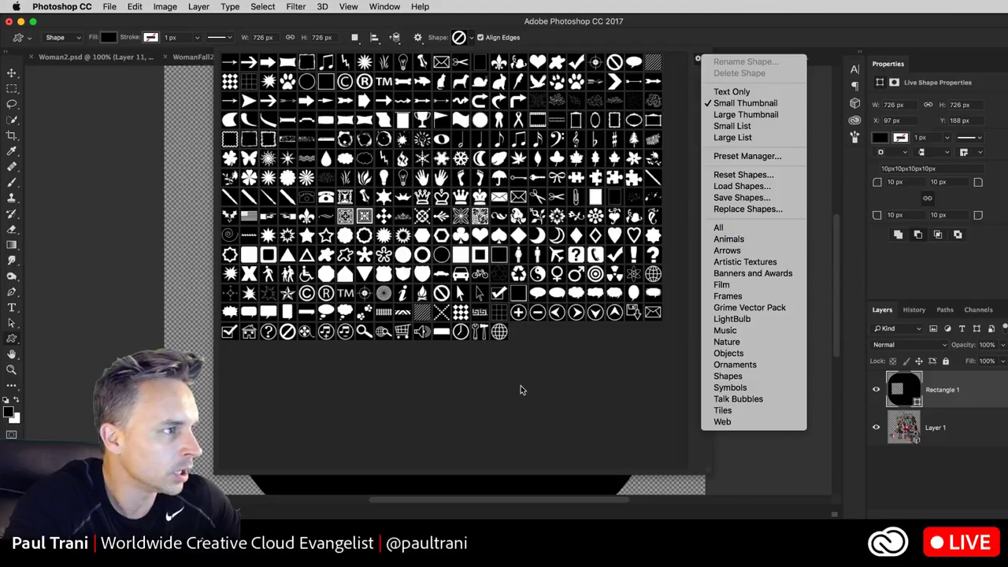
{"action": "left_click", "coordinate": [550, 46]}
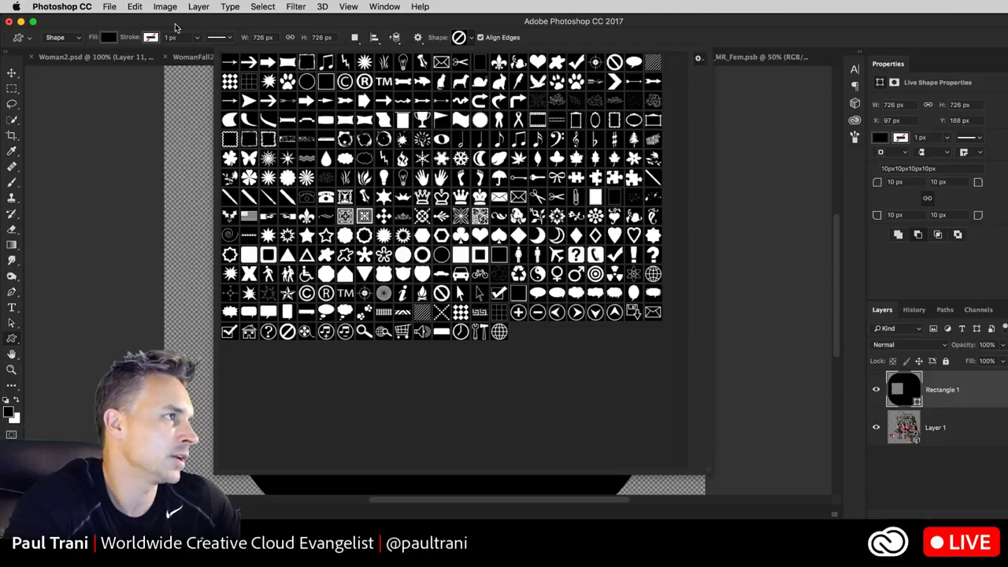
{"action": "left_click", "coordinate": [109, 7]}
{"action": "left_click", "coordinate": [66, 26]}
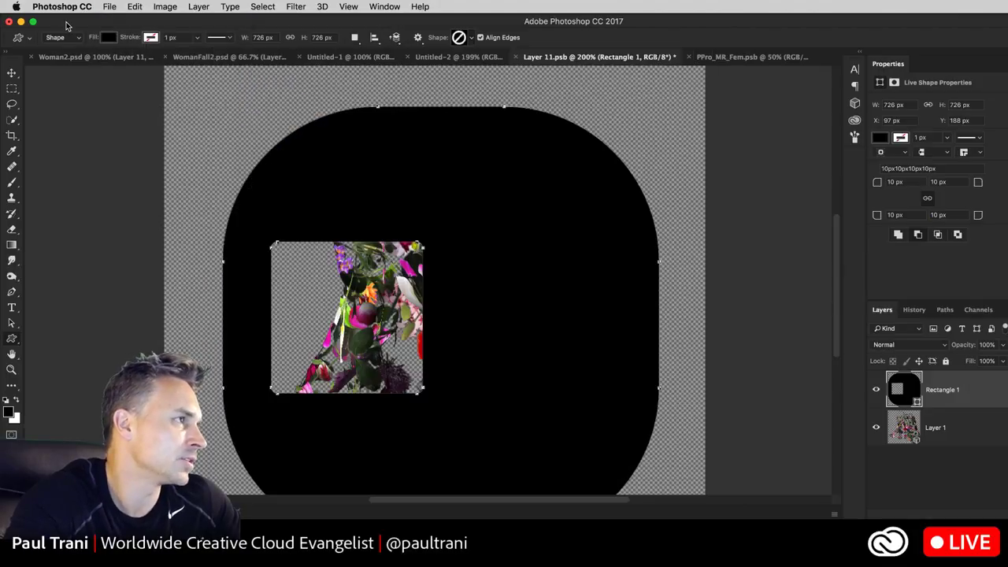
{"action": "left_click", "coordinate": [109, 8]}
Define the rounded black shape as a custom shape named 'Lo'.
{"action": "mouse_move", "coordinate": [135, 8]}
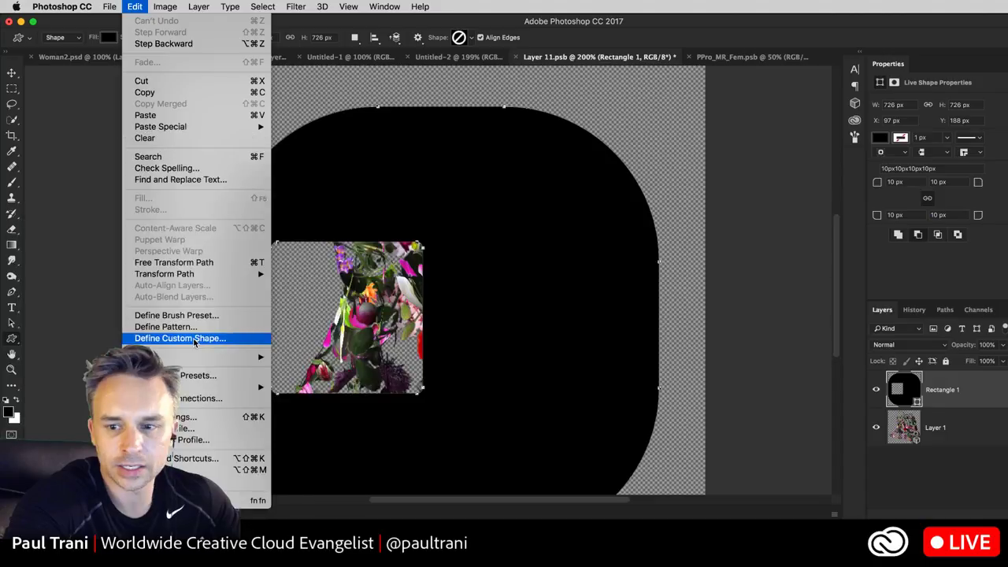
{"action": "left_click", "coordinate": [195, 339]}
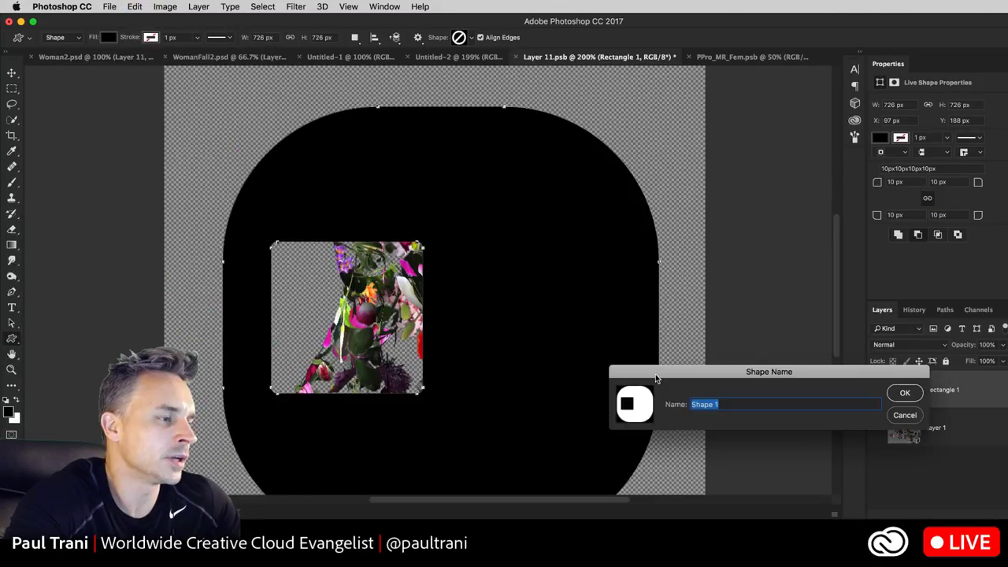
{"action": "left_click_drag", "start_coordinate": [655, 374], "coordinate": [546, 231]}
{"action": "type", "text": "Lo"}
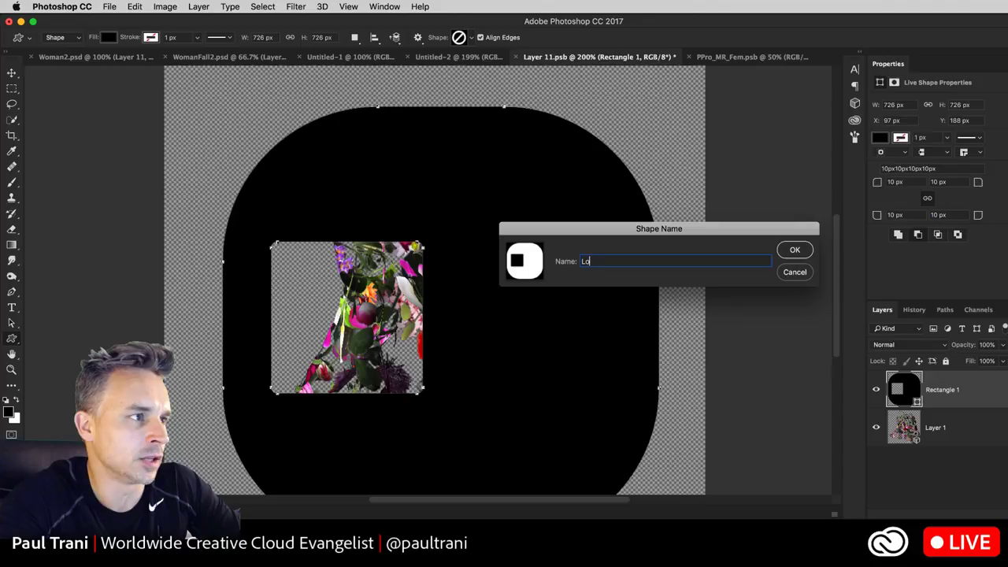
{"action": "key", "text": "Return"}
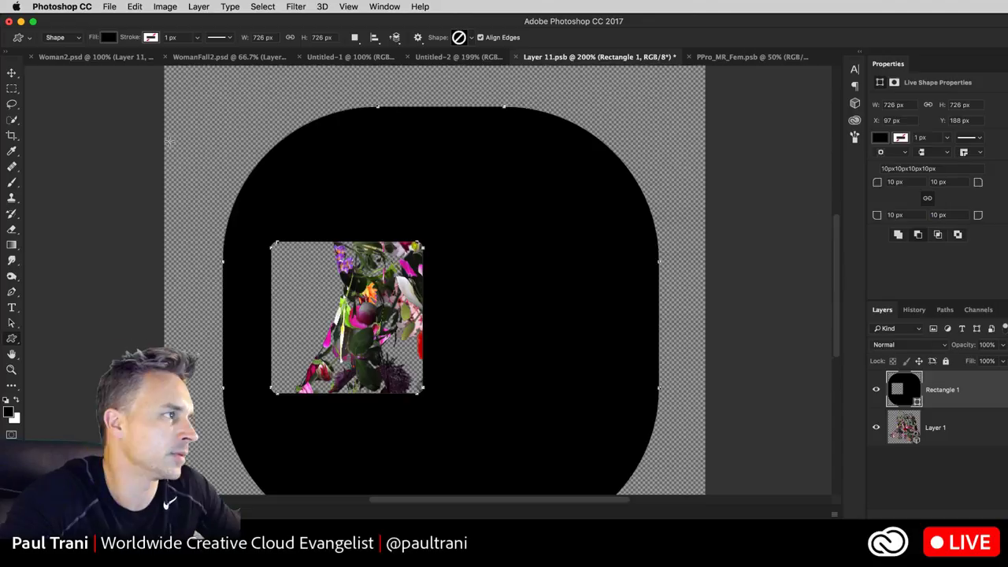
Add the Rectangle 1 layer to the Nature library as a graphic.
{"action": "key", "text": "v"}
{"action": "left_click", "coordinate": [861, 56]}
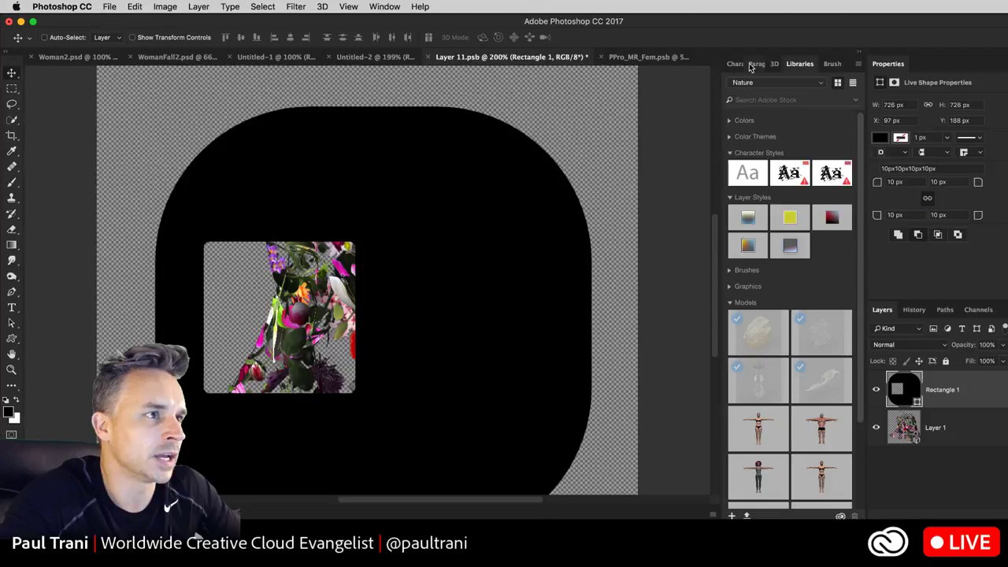
{"action": "left_click_drag", "start_coordinate": [905, 389], "coordinate": [781, 332]}
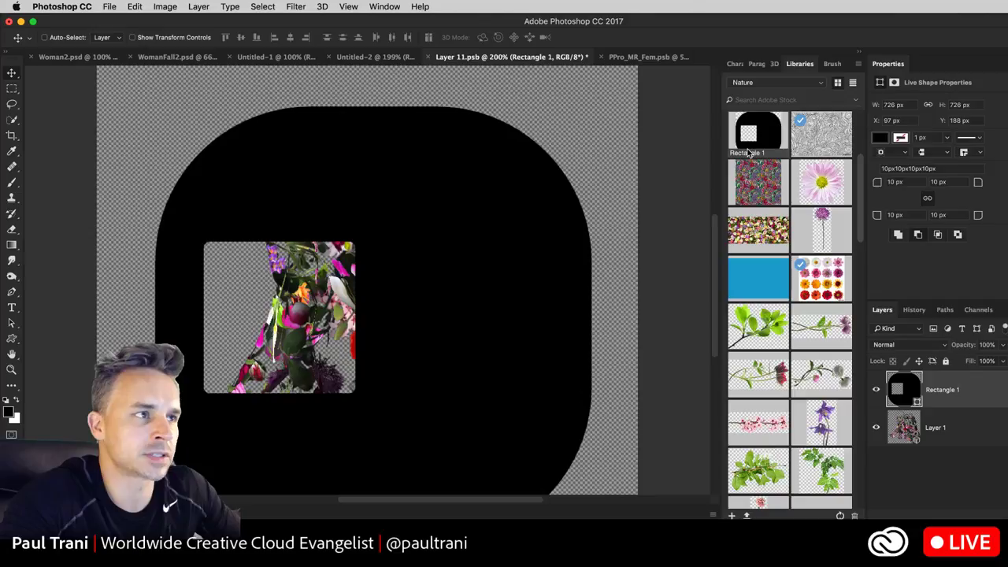
Rename the new Nature library graphic to 'Logo', then switch to Chrome.
{"action": "double_click", "coordinate": [750, 152]}
{"action": "type", "text": "Logo"}
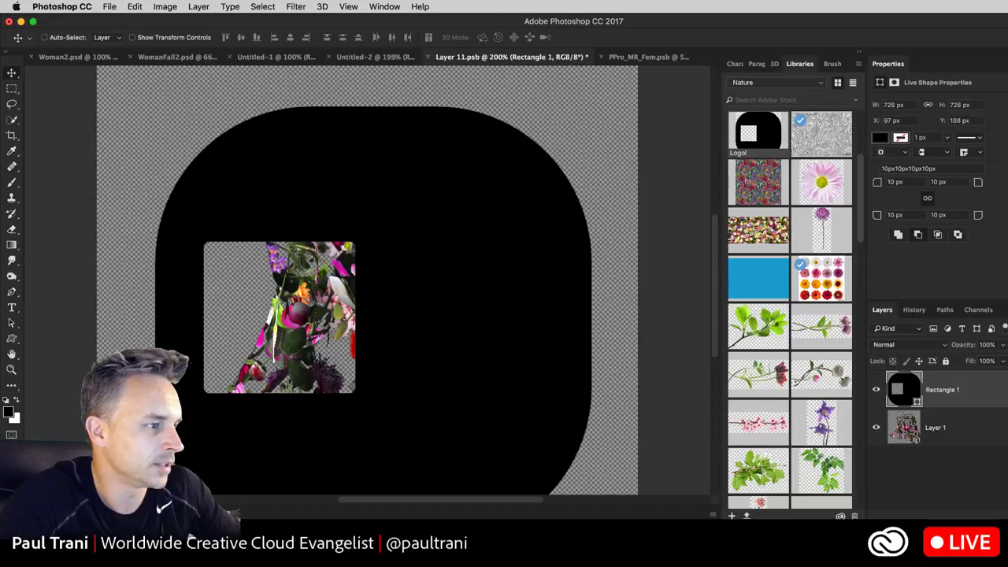
{"action": "key", "text": "super+Tab"}
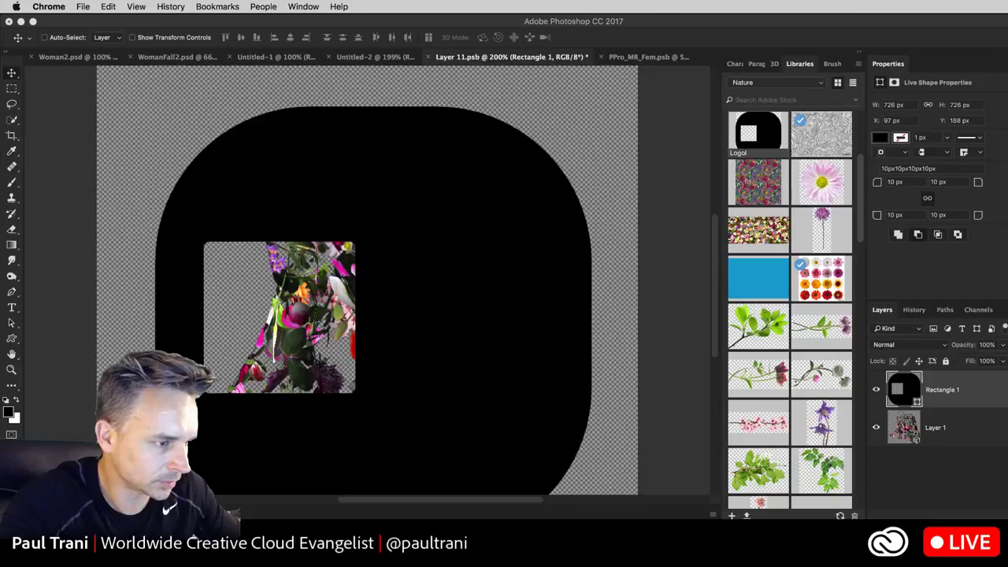
{"action": "key", "text": "super+Tab"}
{"action": "scroll", "coordinate": [850, 457], "scroll_direction": "down", "scroll_amount": 5}
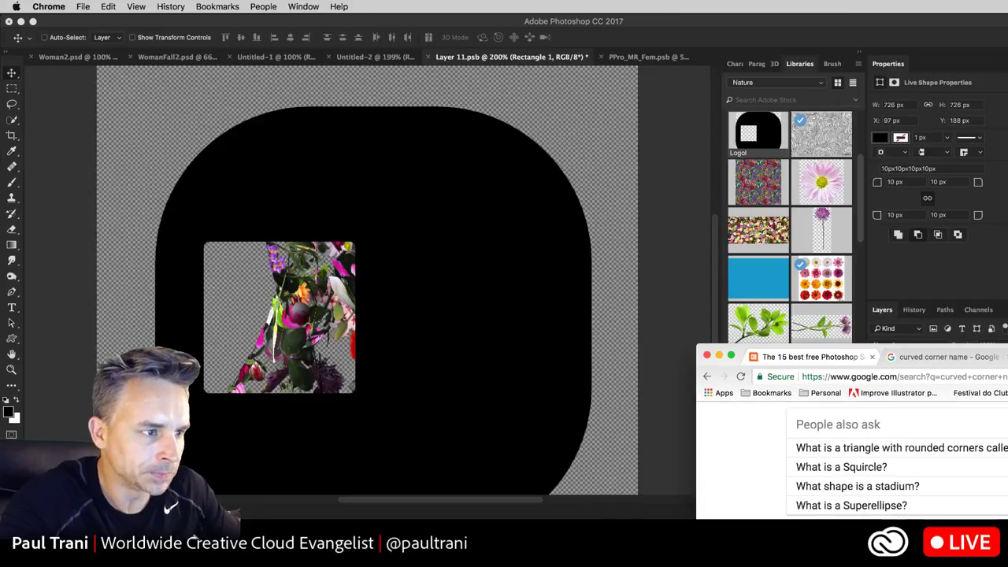
{"action": "scroll", "coordinate": [851, 457], "scroll_direction": "down", "scroll_amount": 3}
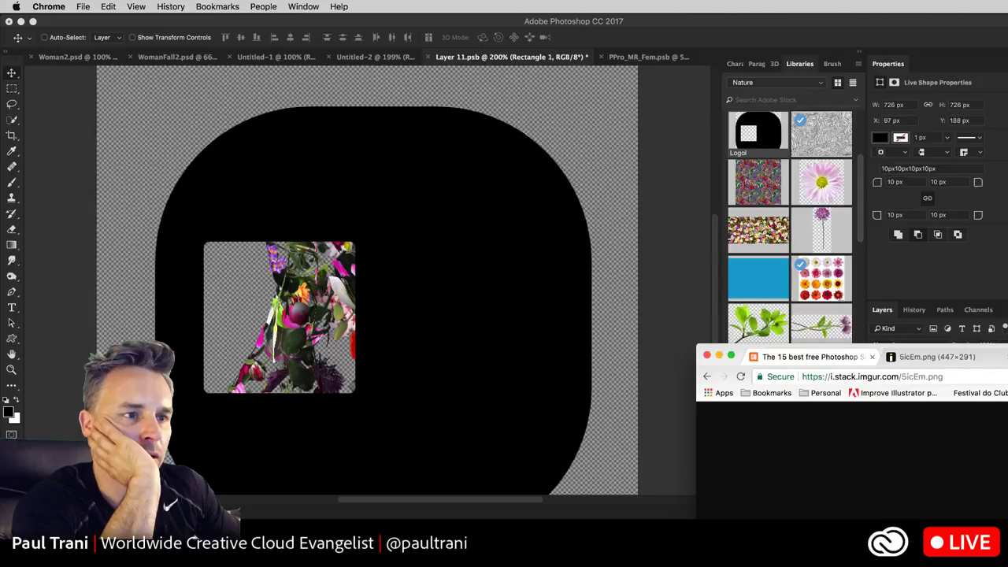
{"action": "left_click_drag", "start_coordinate": [740, 356], "coordinate": [757, 285]}
{"action": "left_click", "coordinate": [727, 306]}
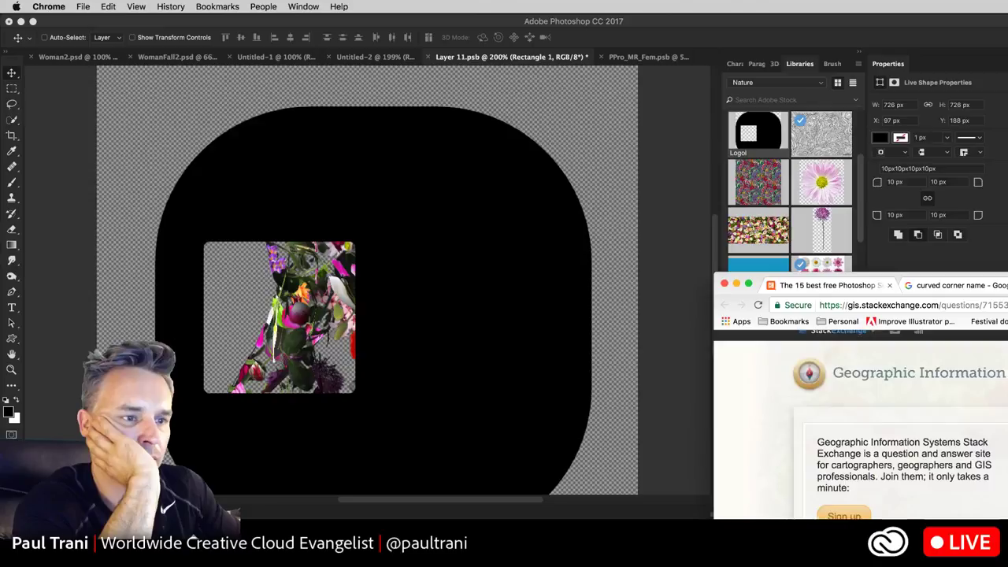
{"action": "scroll", "coordinate": [783, 507], "scroll_direction": "down", "scroll_amount": 10}
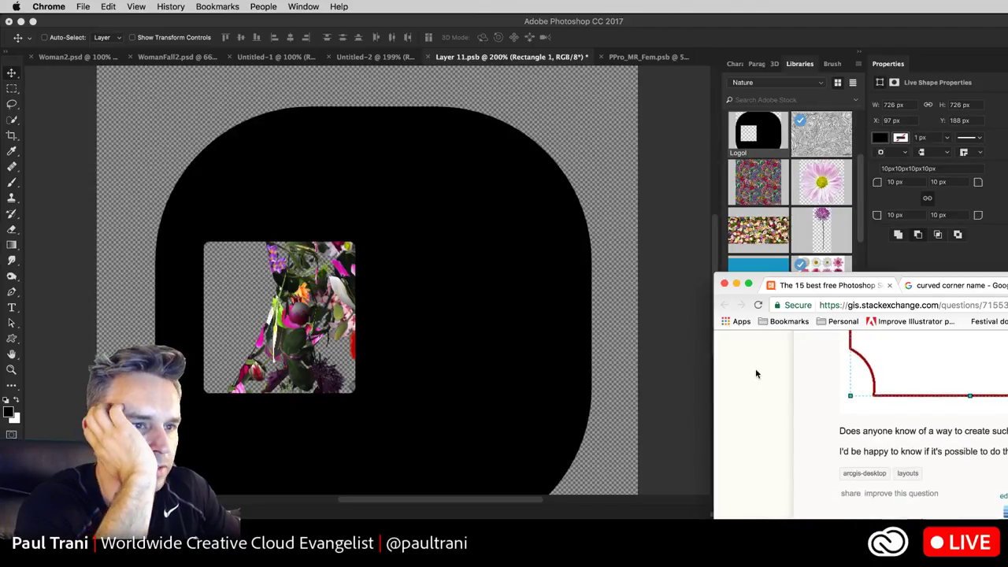
{"action": "left_click", "coordinate": [943, 287]}
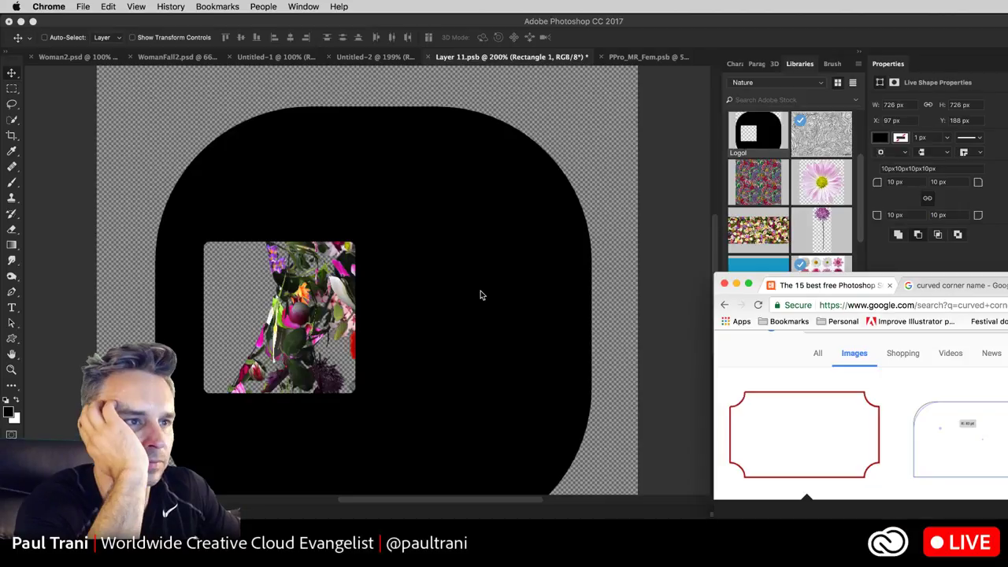
{"action": "left_click", "coordinate": [465, 319]}
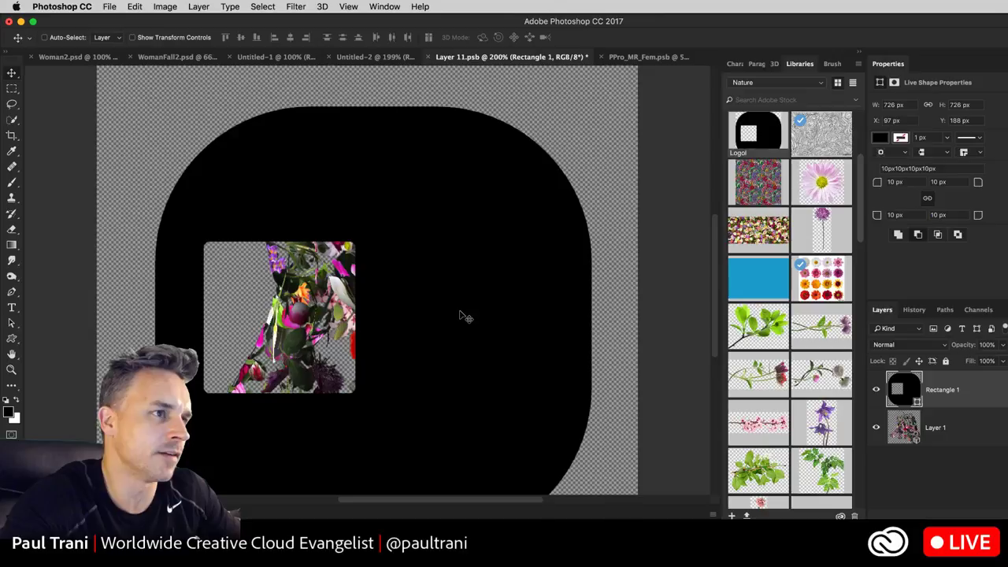
Run File > Scripts > Delete All Empty Layers, then switch to Adobe Bridge's Projects folder.
{"action": "left_click", "coordinate": [47, 7]}
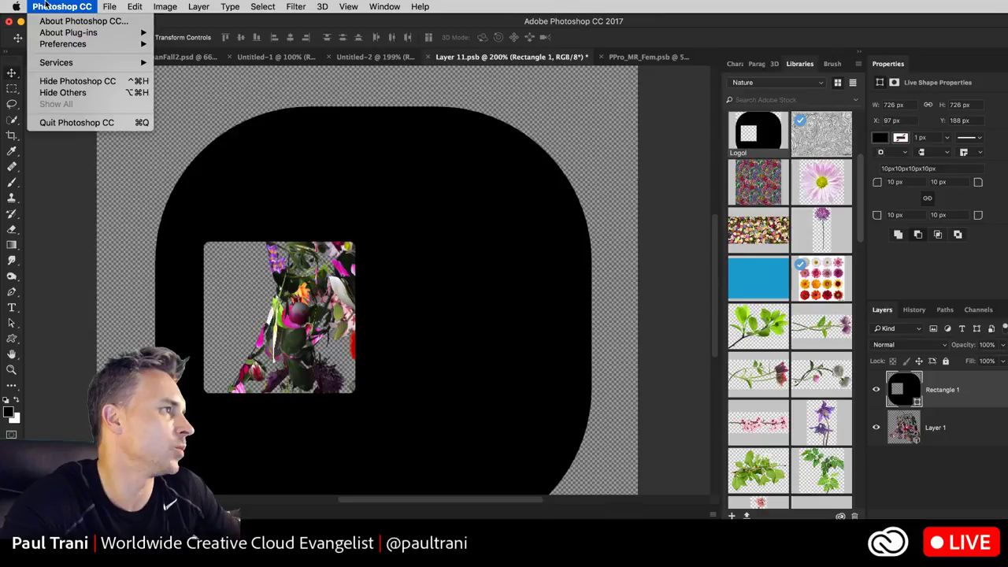
{"action": "mouse_move", "coordinate": [109, 6]}
{"action": "mouse_move", "coordinate": [175, 279]}
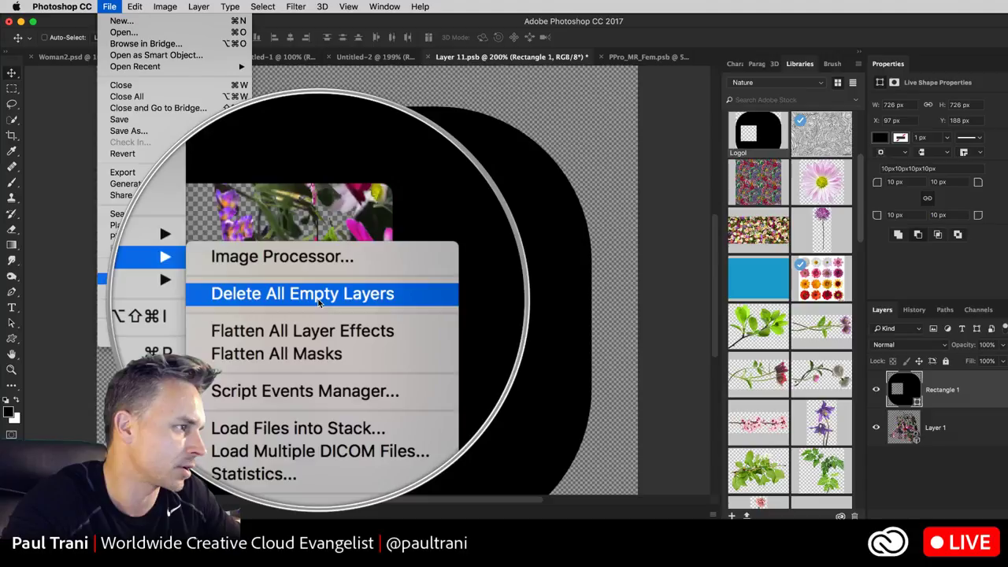
{"action": "left_click", "coordinate": [319, 298]}
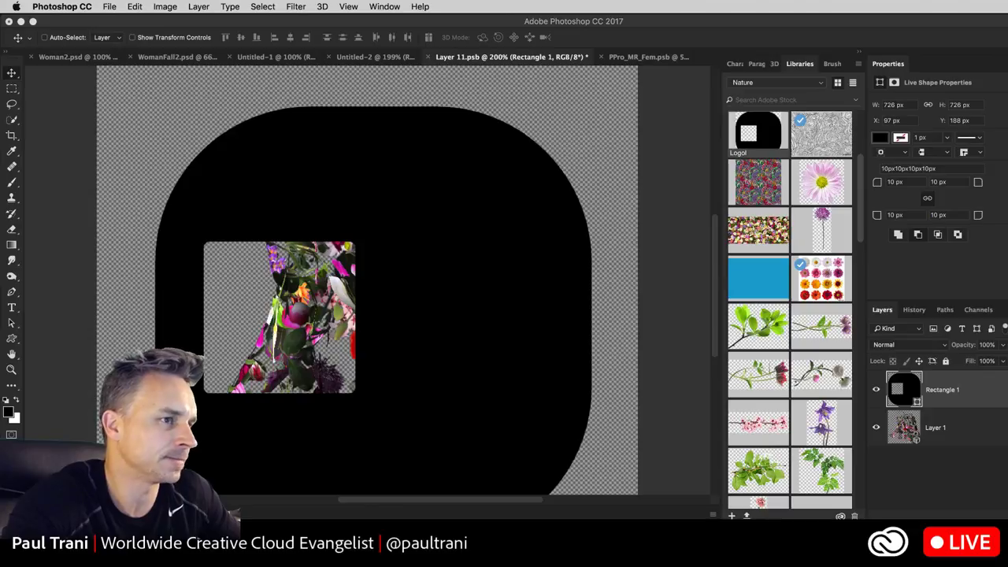
{"action": "key", "text": "super+Tab"}
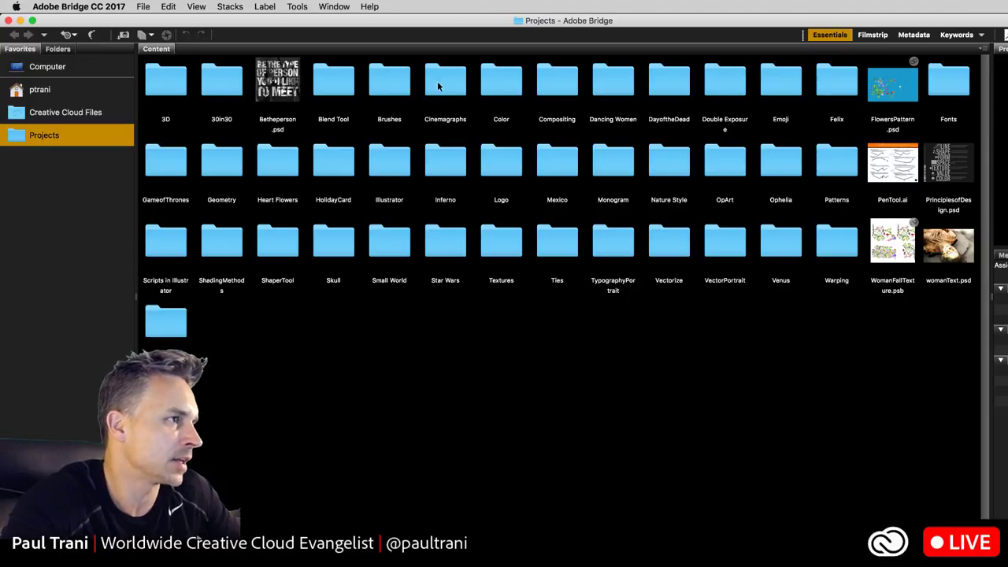
Look inside the Venus and Patterns project folders, then show Creative Cloud Files from Favorites.
{"action": "left_click", "coordinate": [386, 88]}
{"action": "left_click", "coordinate": [333, 85]}
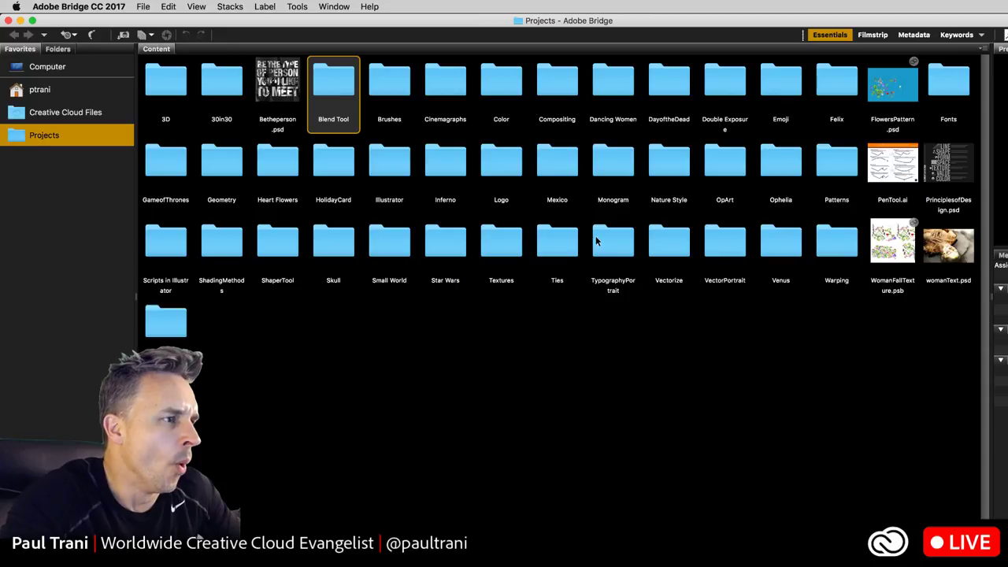
{"action": "double_click", "coordinate": [776, 242]}
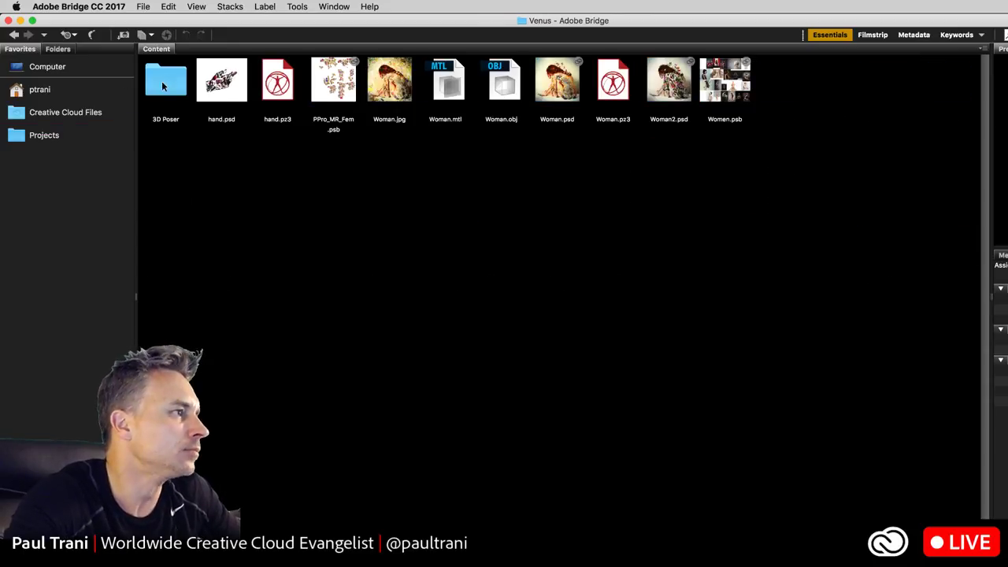
{"action": "left_click", "coordinate": [14, 35]}
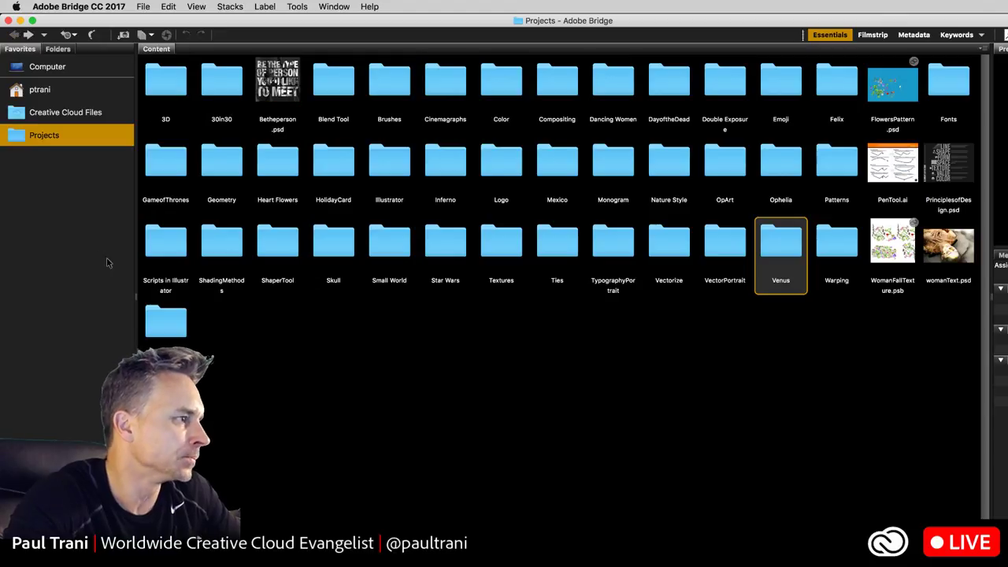
{"action": "left_click", "coordinate": [165, 324]}
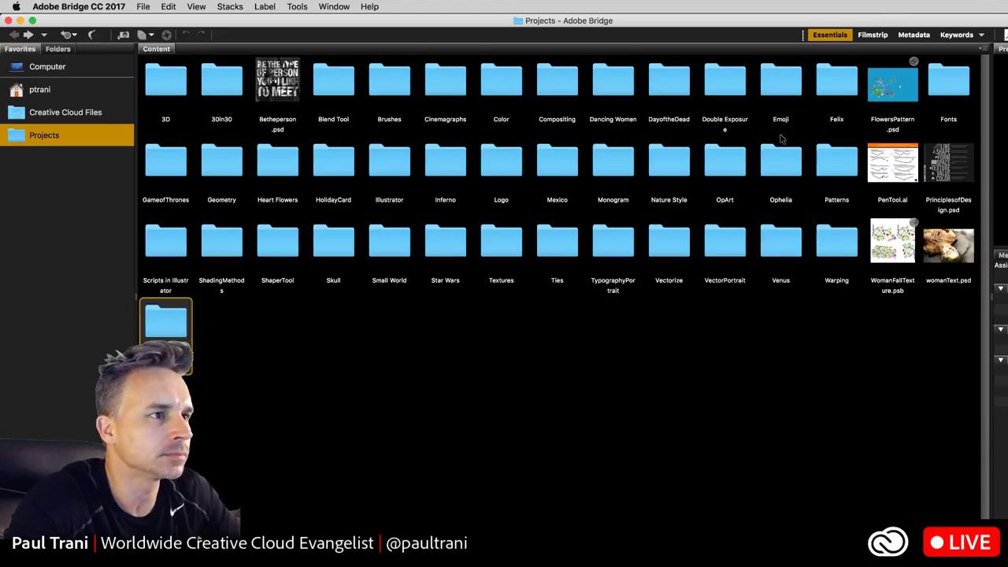
{"action": "double_click", "coordinate": [843, 170]}
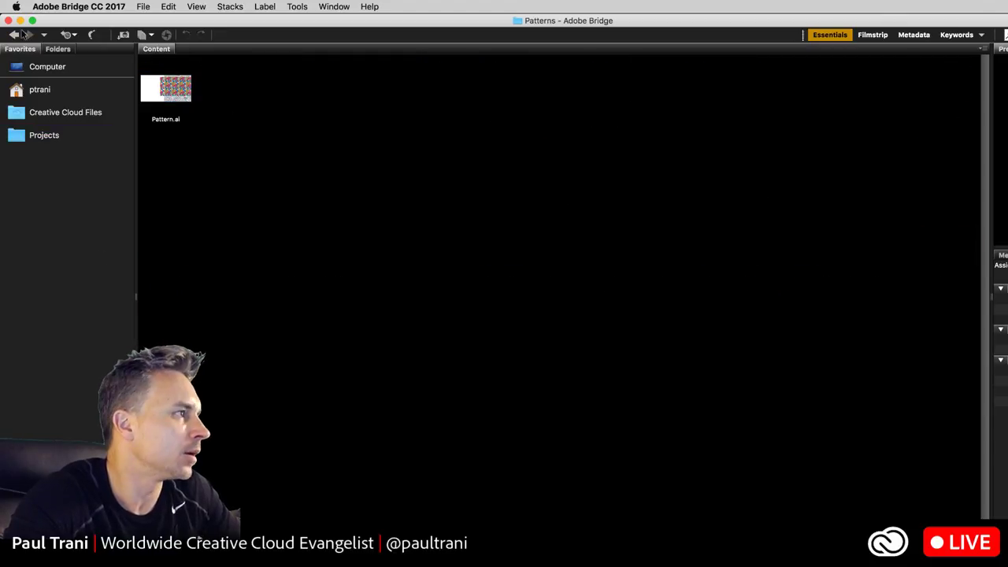
{"action": "left_click", "coordinate": [14, 36]}
{"action": "left_click", "coordinate": [25, 113]}
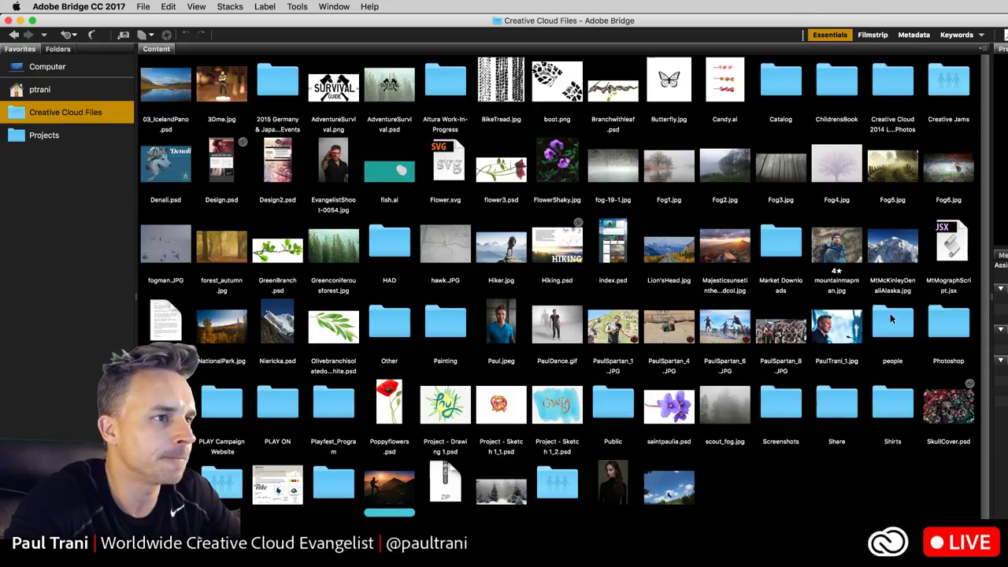
Load the six people-folder photos IMG_0276 through IMG_0299 into Photoshop as layers via Bridge Tools.
{"action": "double_click", "coordinate": [876, 332]}
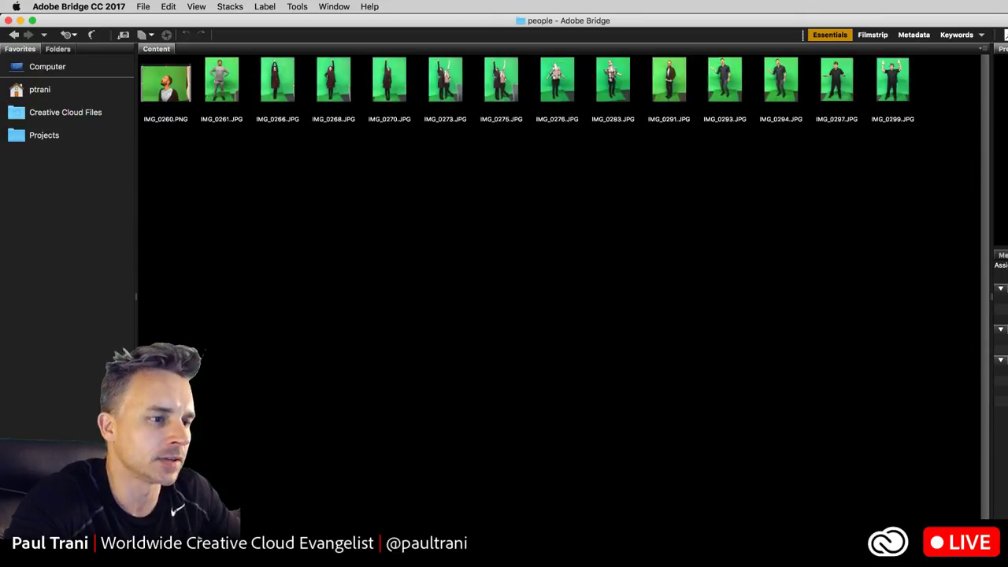
{"action": "key", "text": "super+equal"}
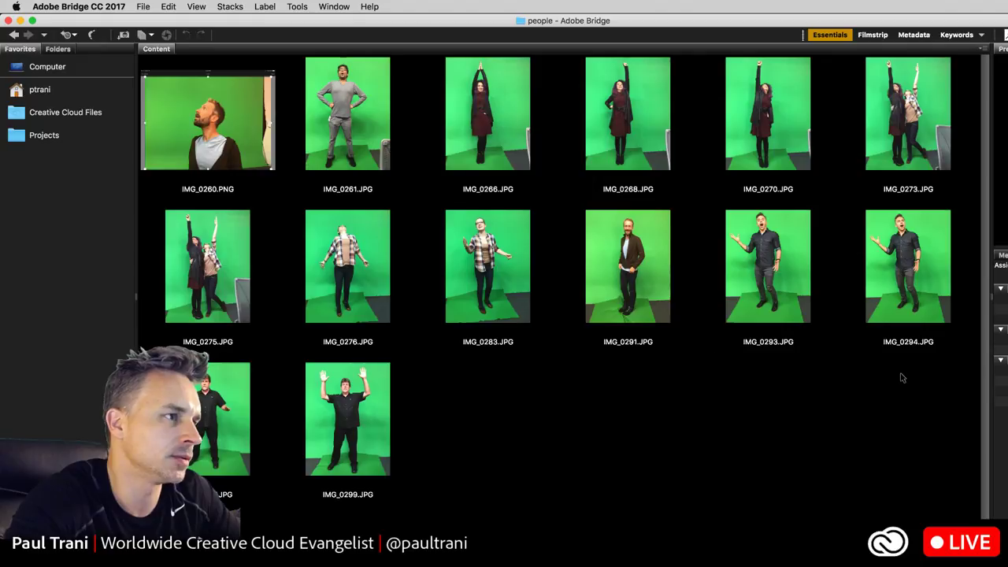
{"action": "left_click_drag", "start_coordinate": [929, 387], "coordinate": [325, 230]}
{"action": "left_click", "coordinate": [290, 6]}
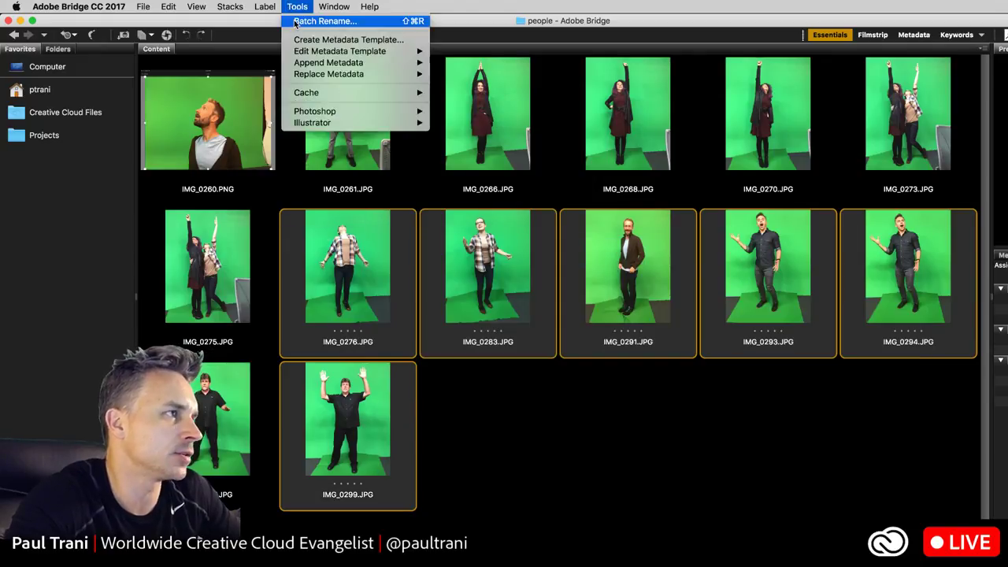
{"action": "mouse_move", "coordinate": [314, 112]}
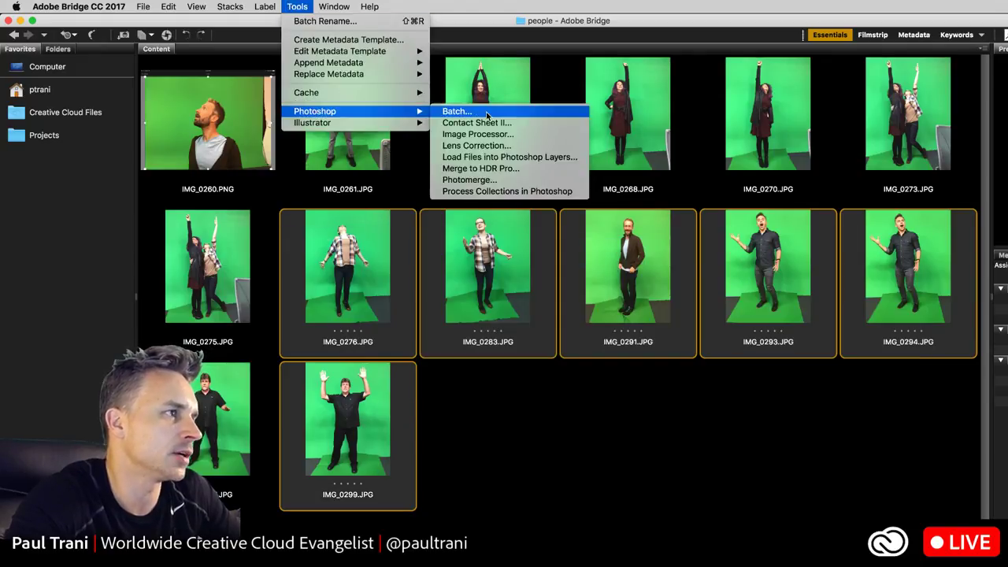
{"action": "left_click", "coordinate": [530, 158]}
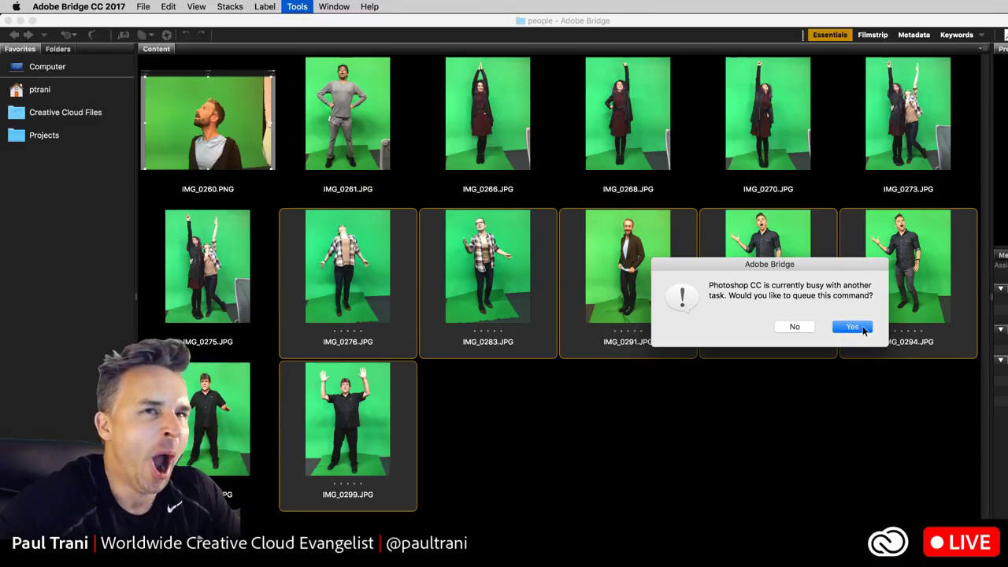
{"action": "left_click", "coordinate": [857, 328]}
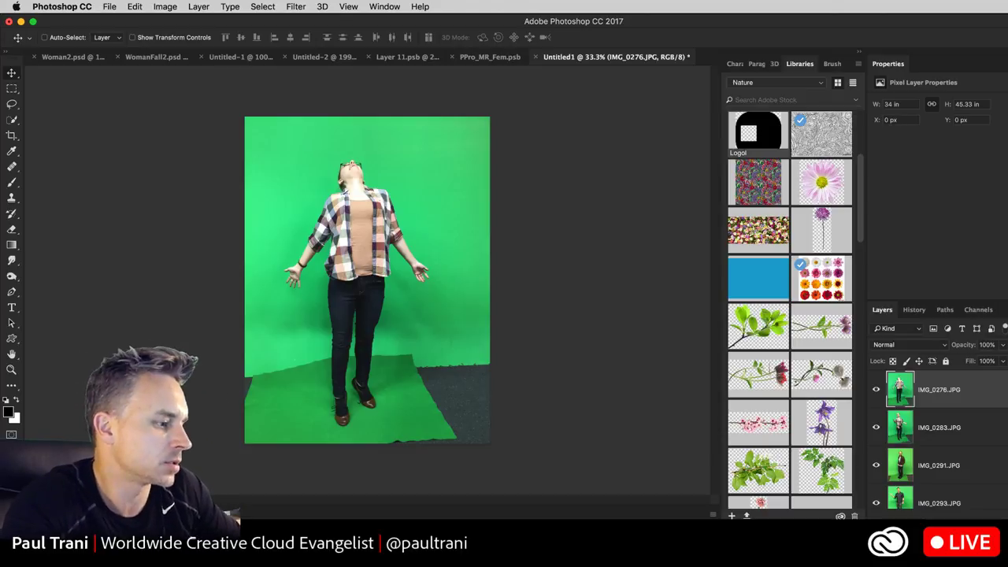
Find SkullCover.psd in Finder's Skull folder and open it in Photoshop.
{"action": "key", "text": "super+Tab"}
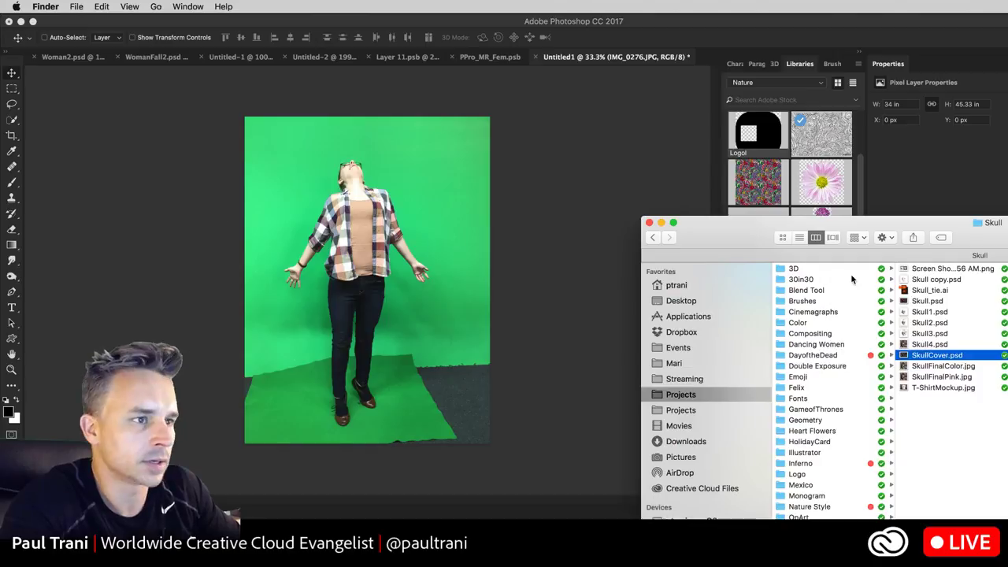
{"action": "left_click_drag", "start_coordinate": [827, 222], "coordinate": [275, 77]}
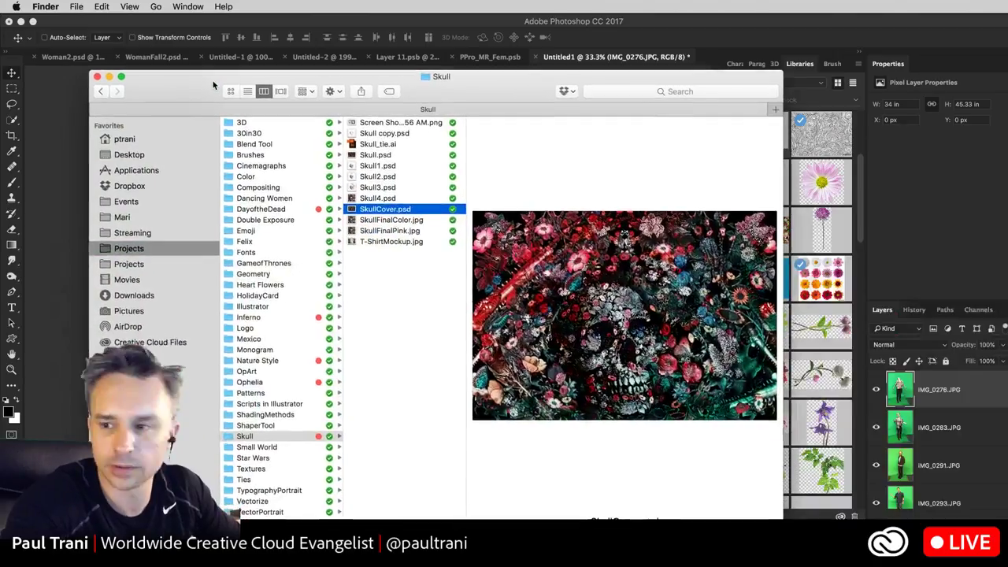
{"action": "right_click", "coordinate": [351, 210]}
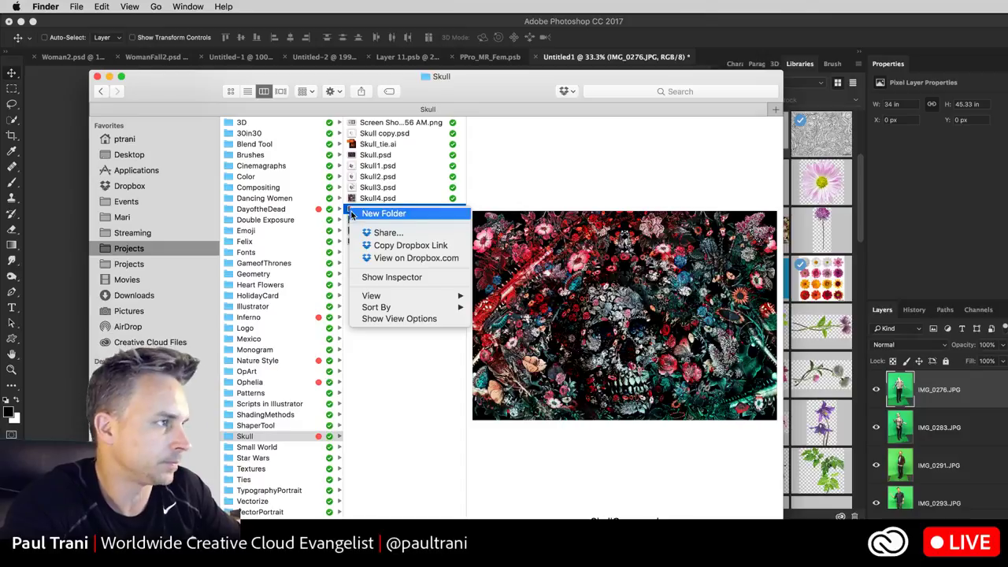
{"action": "left_click", "coordinate": [371, 379]}
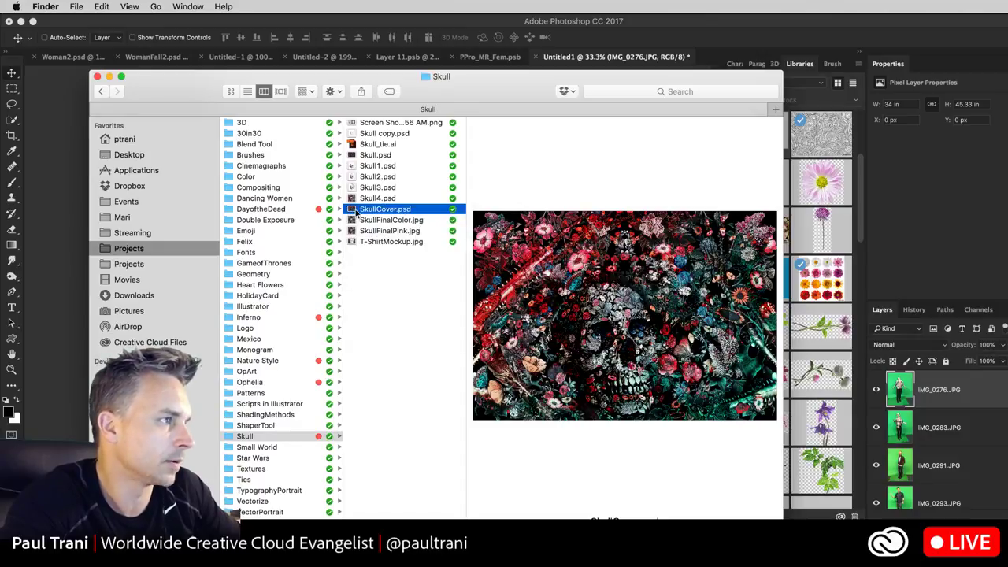
{"action": "right_click", "coordinate": [357, 212]}
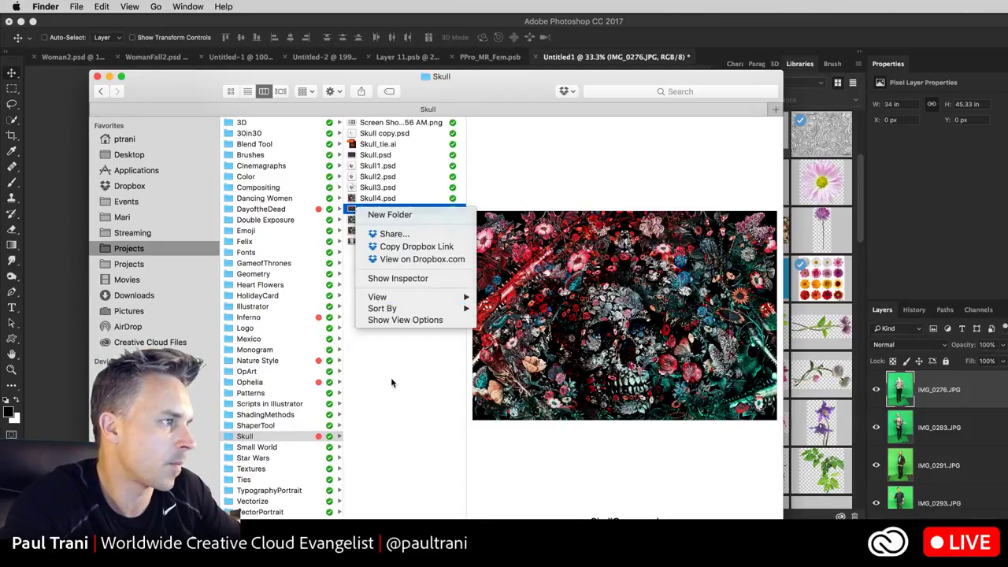
{"action": "left_click", "coordinate": [356, 209]}
{"action": "key", "text": "super+h"}
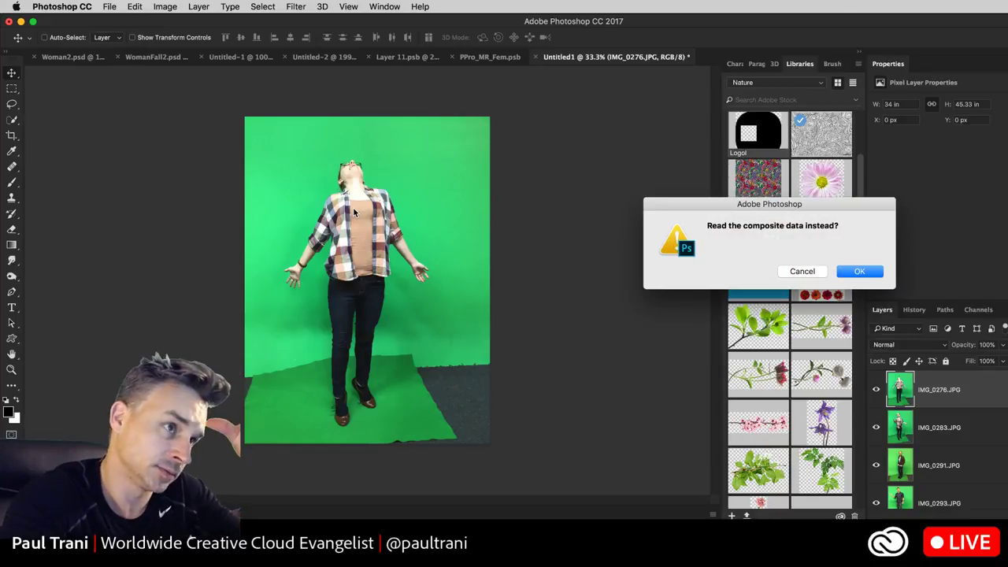
Open SkullCover.psd from its composite data as a single 2115 × 1455 px Background layer.
{"action": "left_click", "coordinate": [859, 271]}
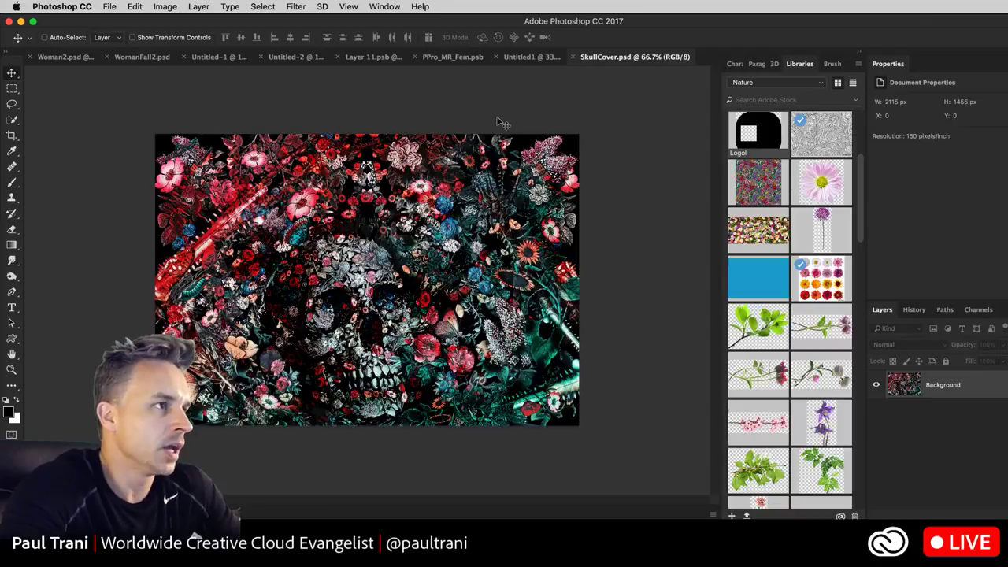
{"action": "right_click", "coordinate": [610, 61]}
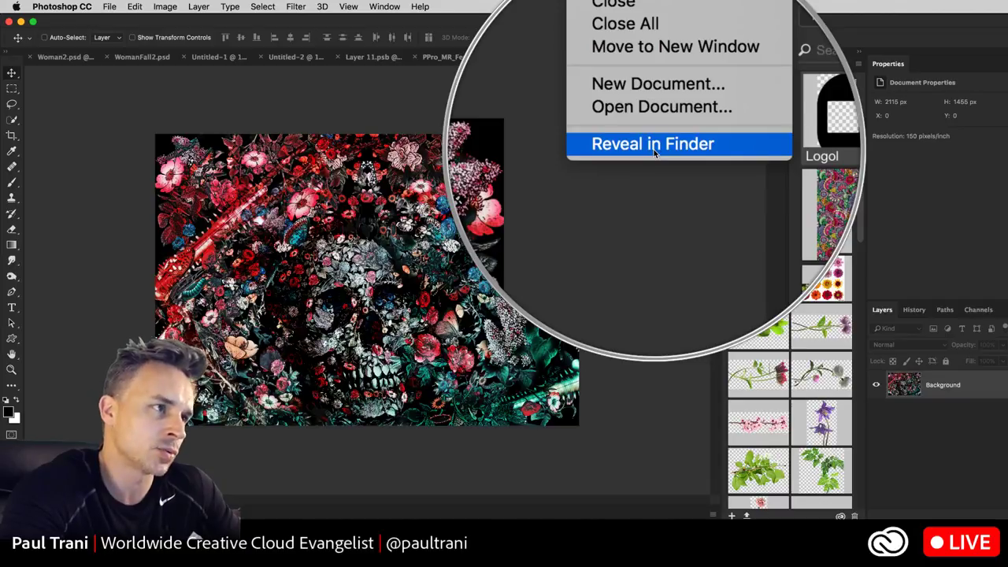
{"action": "left_click", "coordinate": [655, 150]}
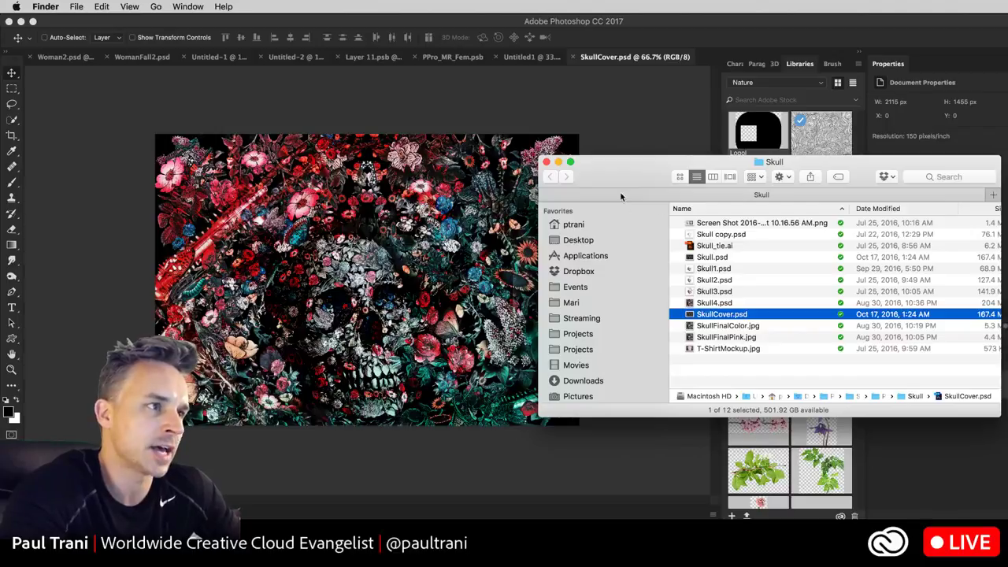
{"action": "left_click_drag", "start_coordinate": [621, 193], "coordinate": [578, 564]}
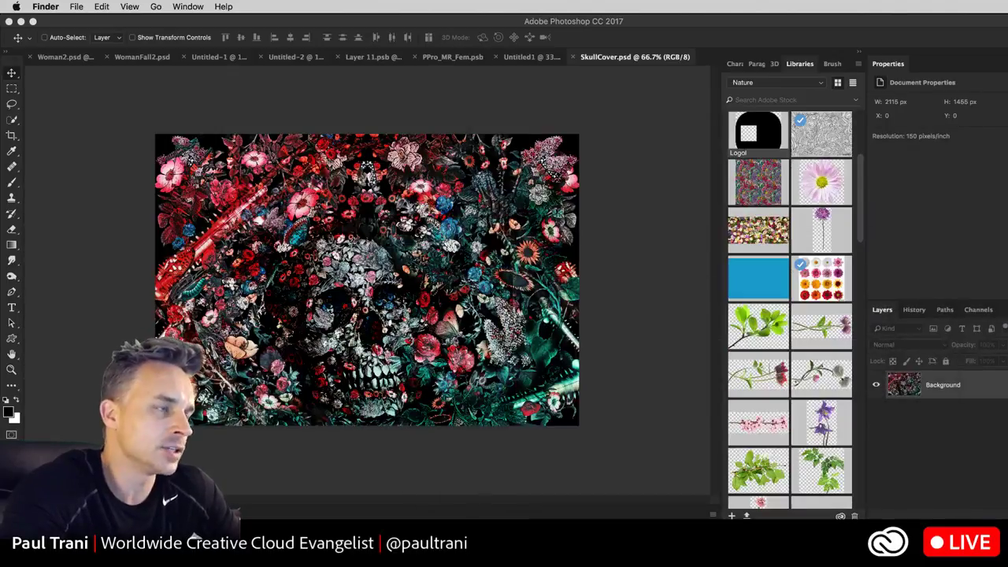
{"action": "left_click", "coordinate": [512, 206]}
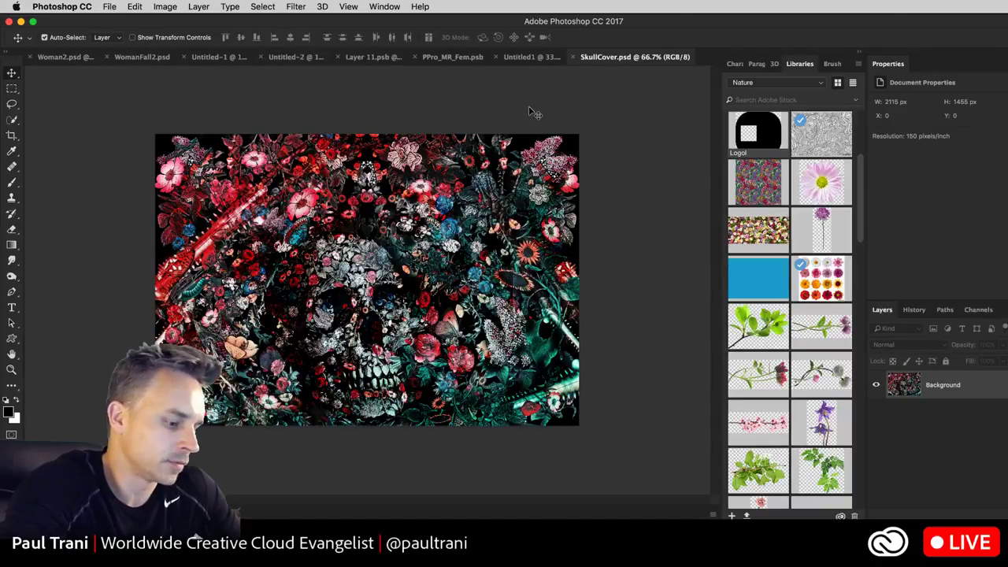
Close SkullCover, Untitled1, Layer 11.psb and PPro_MR_Fem.psb without saving, then view Untitled-1 zoomed in.
{"action": "key", "text": "super+w"}
{"action": "key", "text": "super+w"}
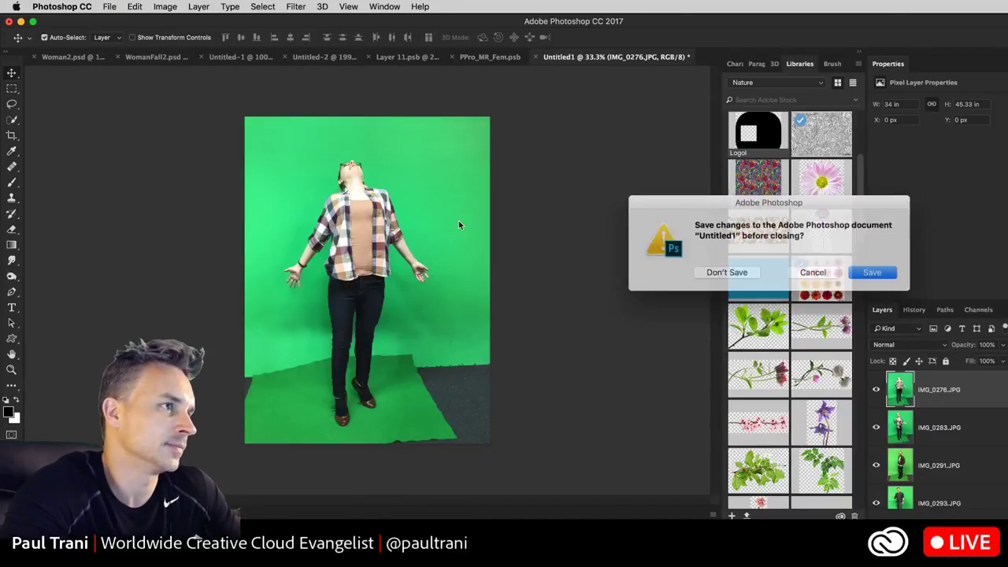
{"action": "left_click", "coordinate": [725, 271]}
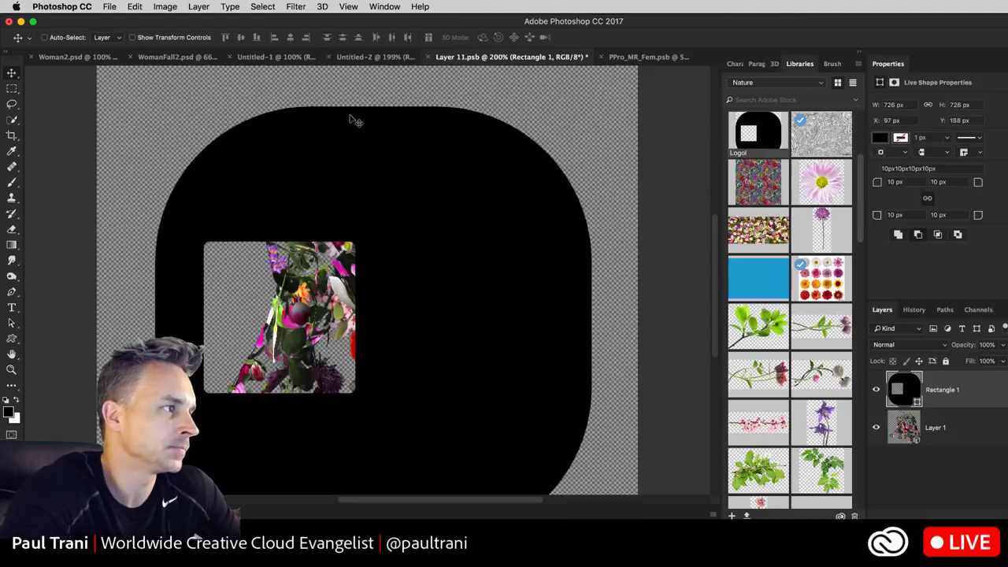
{"action": "key", "text": "super+w"}
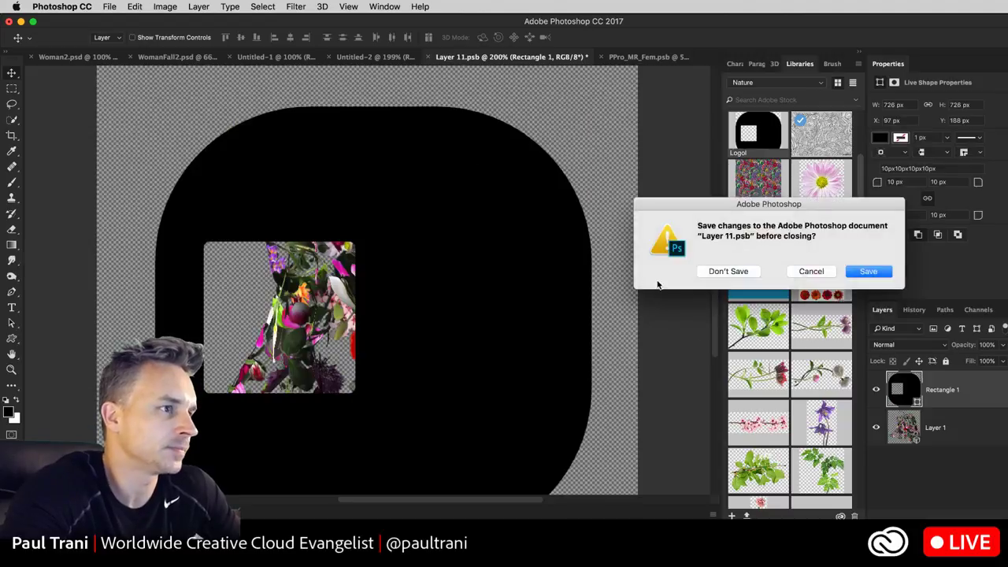
{"action": "left_click", "coordinate": [718, 276]}
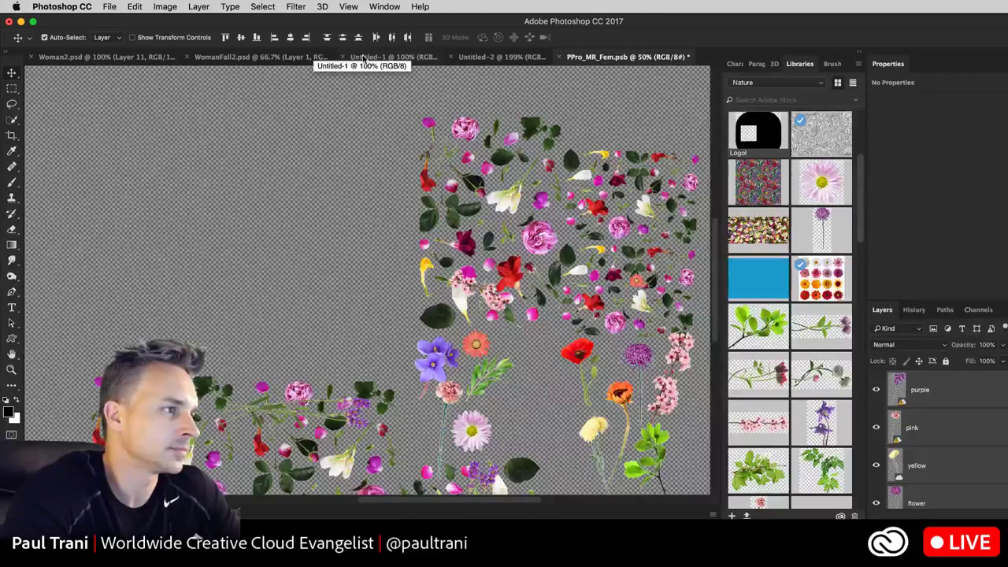
{"action": "key", "text": "super+w"}
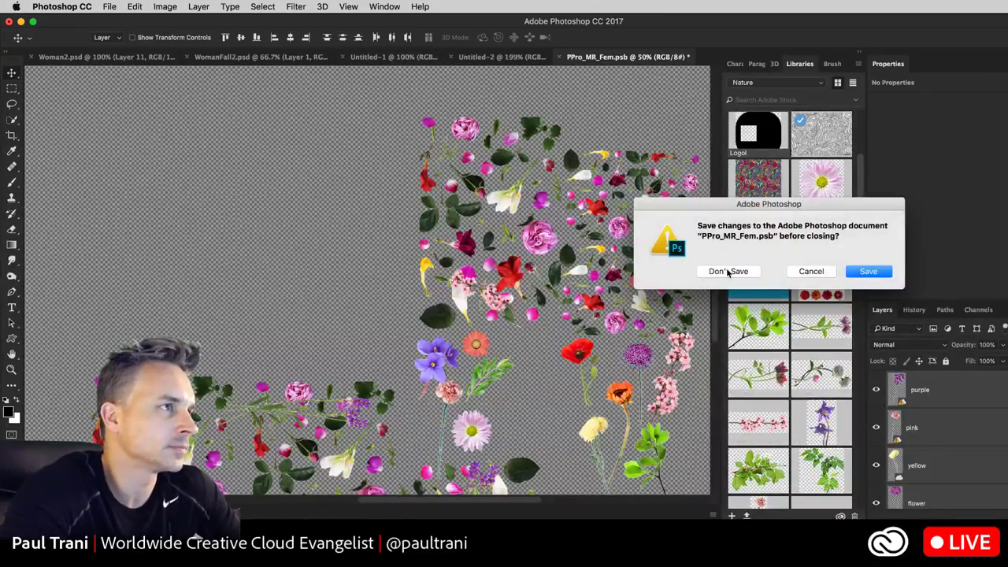
{"action": "left_click", "coordinate": [728, 273]}
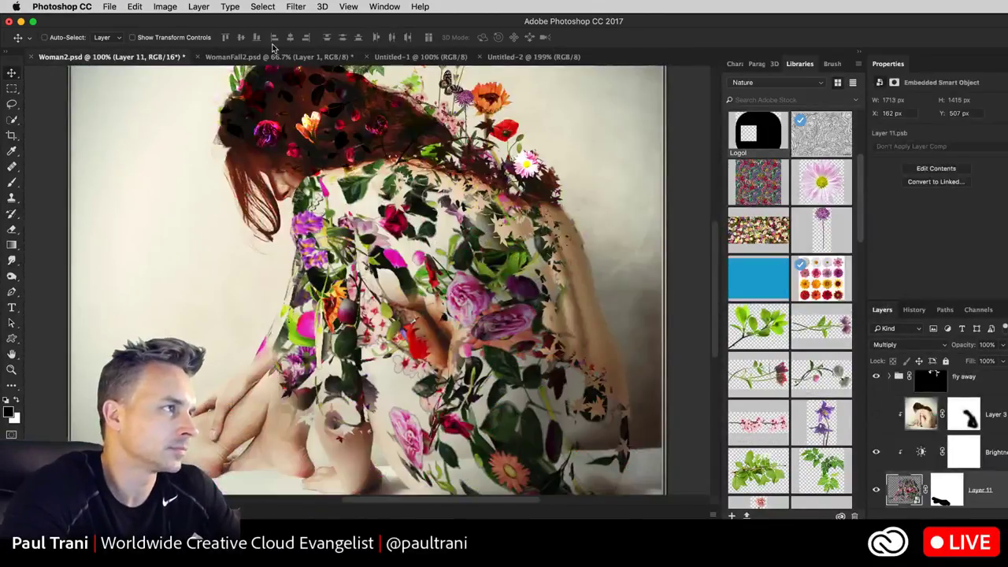
{"action": "left_click", "coordinate": [383, 59]}
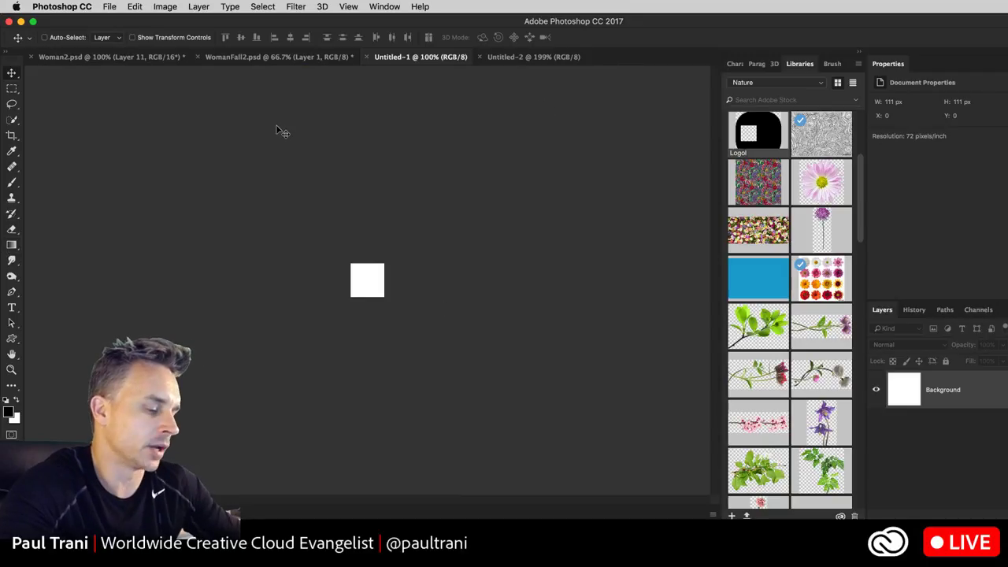
{"action": "key", "text": "super+r"}
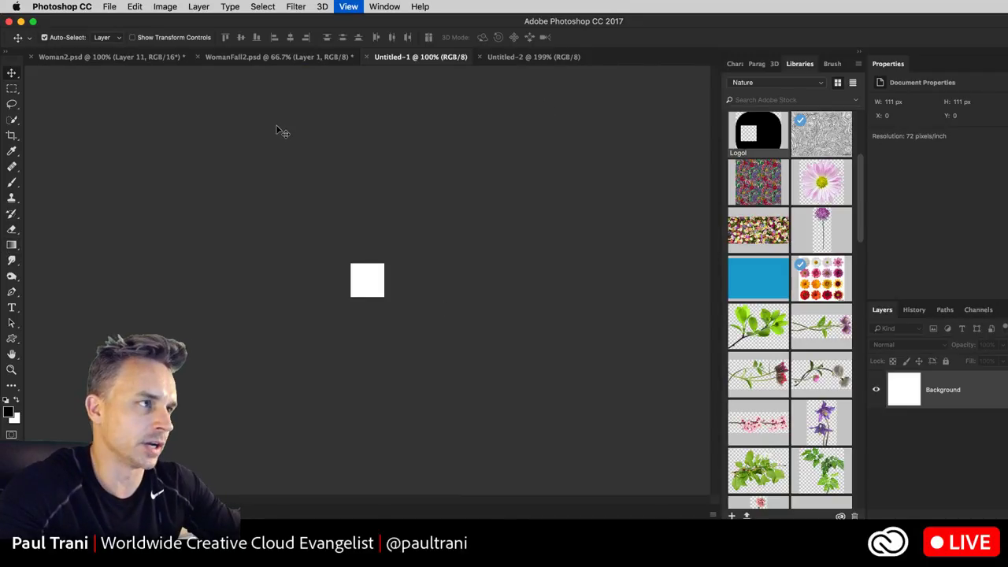
Fill the canvas black and add white NAME text on a new layer, centred.
{"action": "key", "text": "alt+BackSpace"}
{"action": "key", "text": "super+plus"}
{"action": "key", "text": "super+plus"}
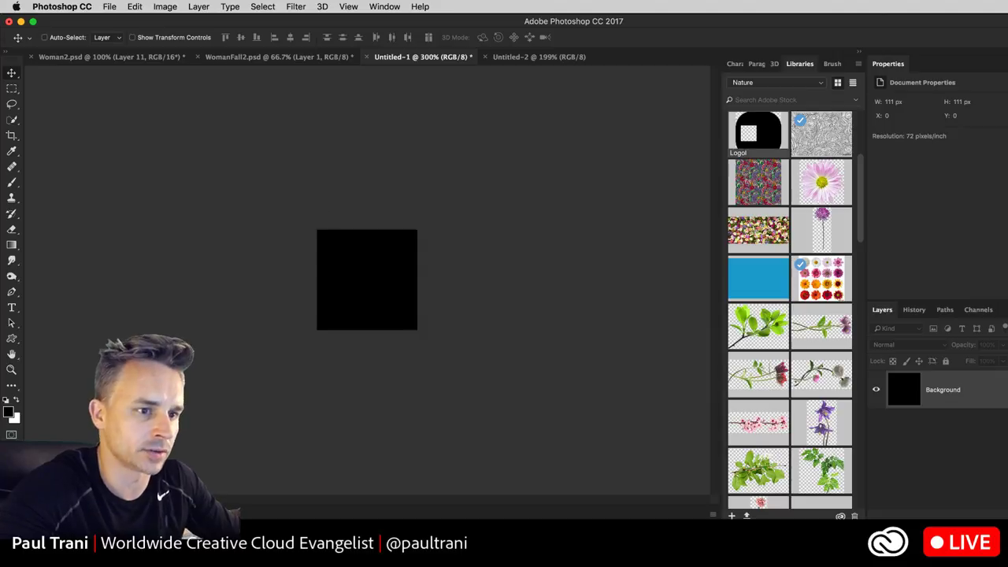
{"action": "key", "text": "super+shift+alt+n"}
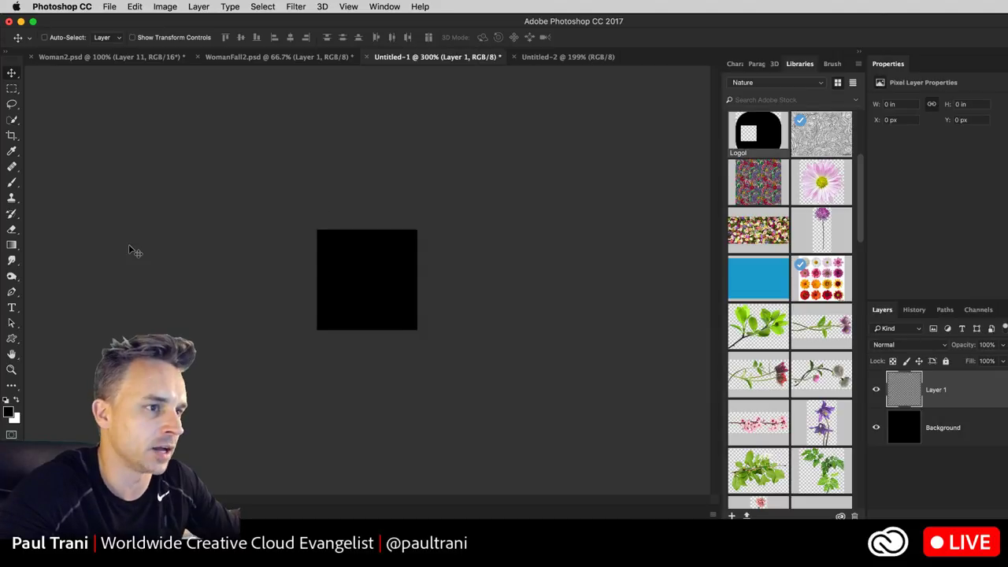
{"action": "key", "text": "t"}
{"action": "left_click", "coordinate": [332, 282]}
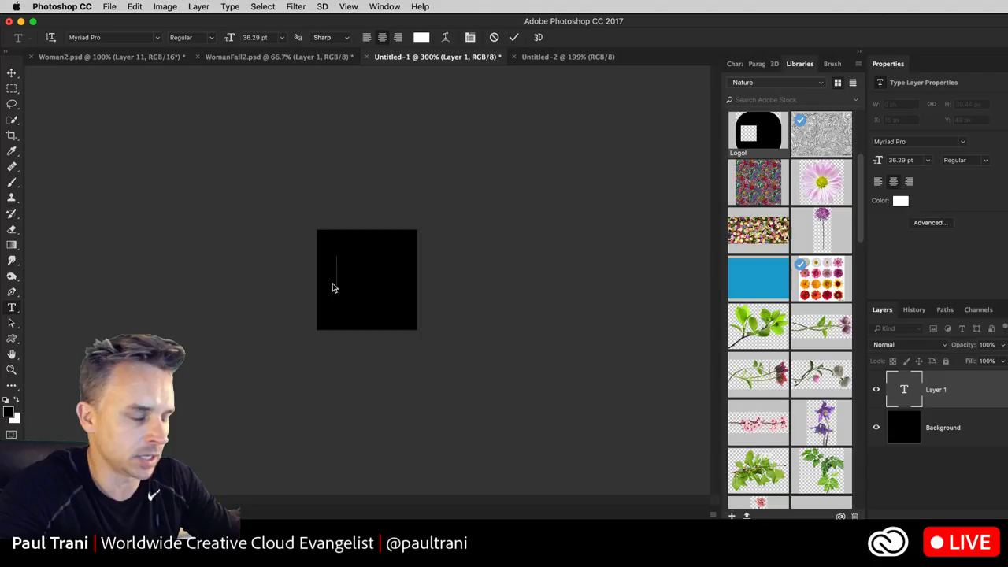
{"action": "type", "text": "NA"}
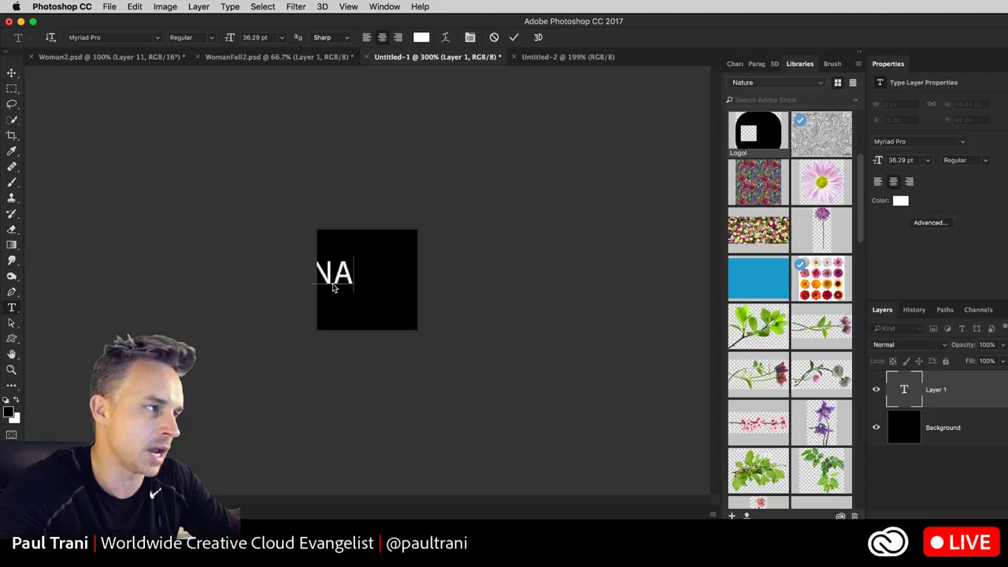
{"action": "type", "text": "ME"}
{"action": "key", "text": "ctrl+Return"}
{"action": "key", "text": "v"}
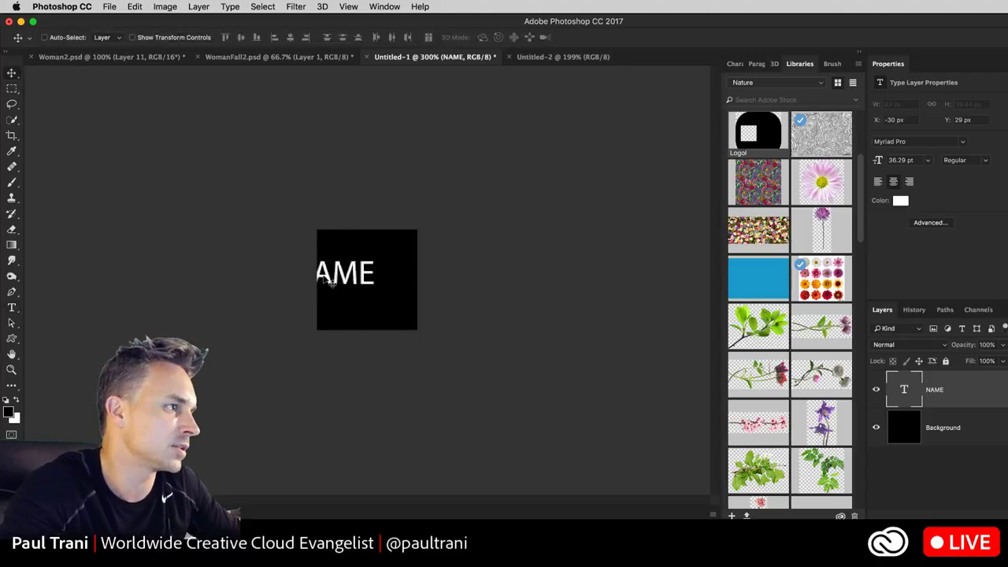
{"action": "left_click_drag", "start_coordinate": [329, 283], "coordinate": [365, 283]}
Save the document to the Desktop as Untitled-1.psd.
{"action": "key", "text": "super+shift+s"}
{"action": "key", "text": "super+shift+d"}
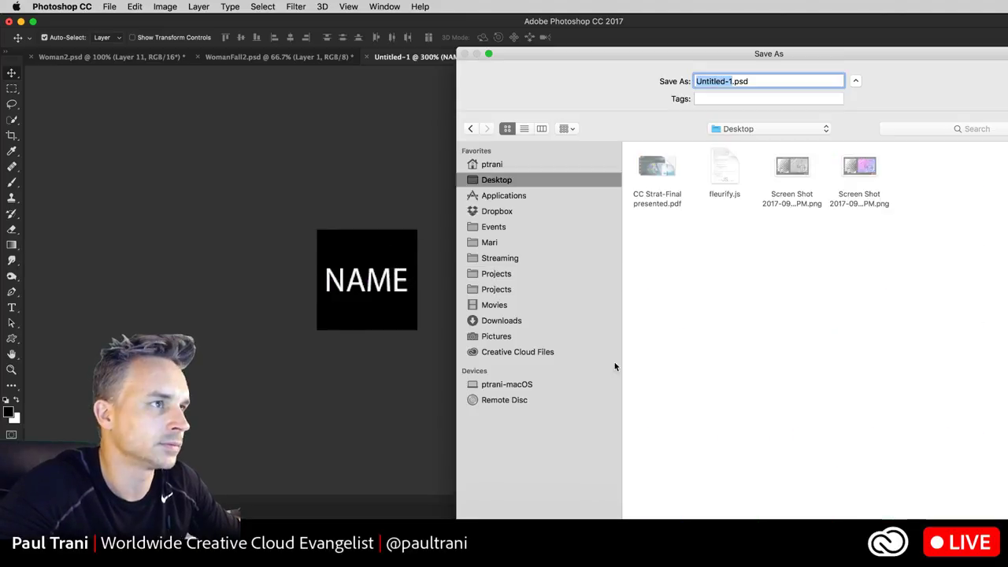
{"action": "key", "text": "Return"}
{"action": "left_click", "coordinate": [109, 7]}
{"action": "key", "text": "Escape"}
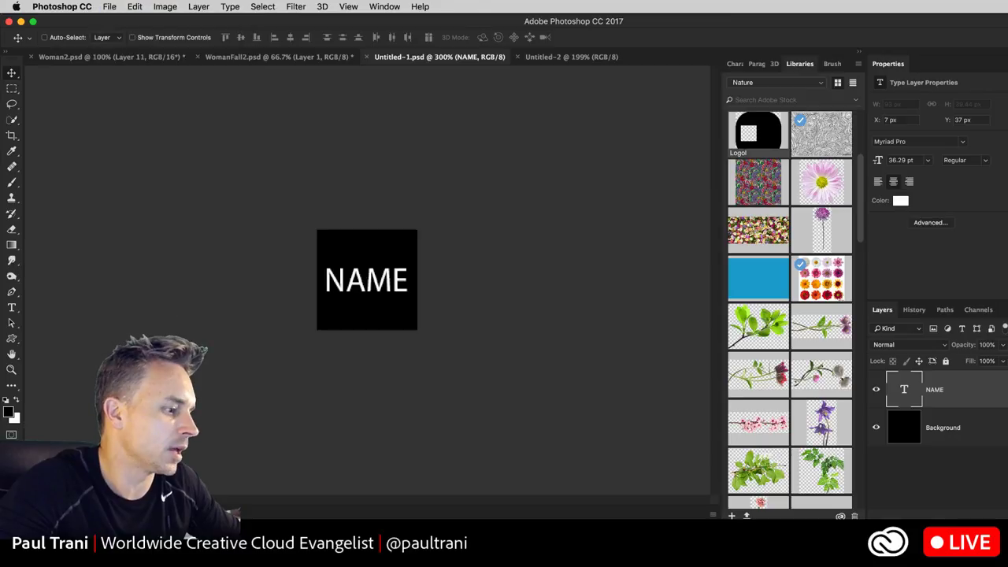
Close Untitled-1.psd, rename it to Untitled-1.pst in Finder, and close the reopened test copy.
{"action": "key", "text": "super+Tab"}
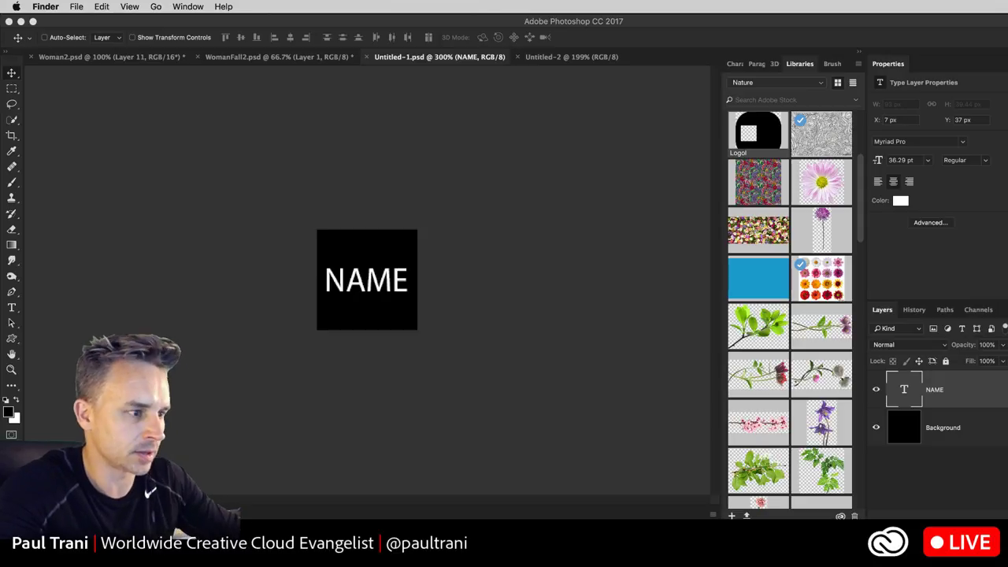
{"action": "left_click", "coordinate": [263, 201]}
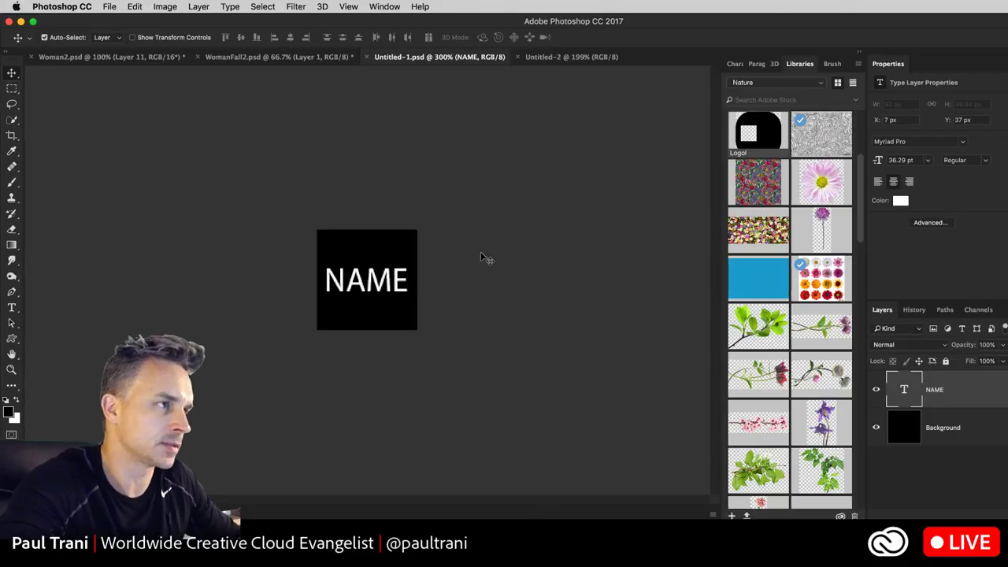
{"action": "key", "text": "super+w"}
{"action": "key", "text": "super+Tab"}
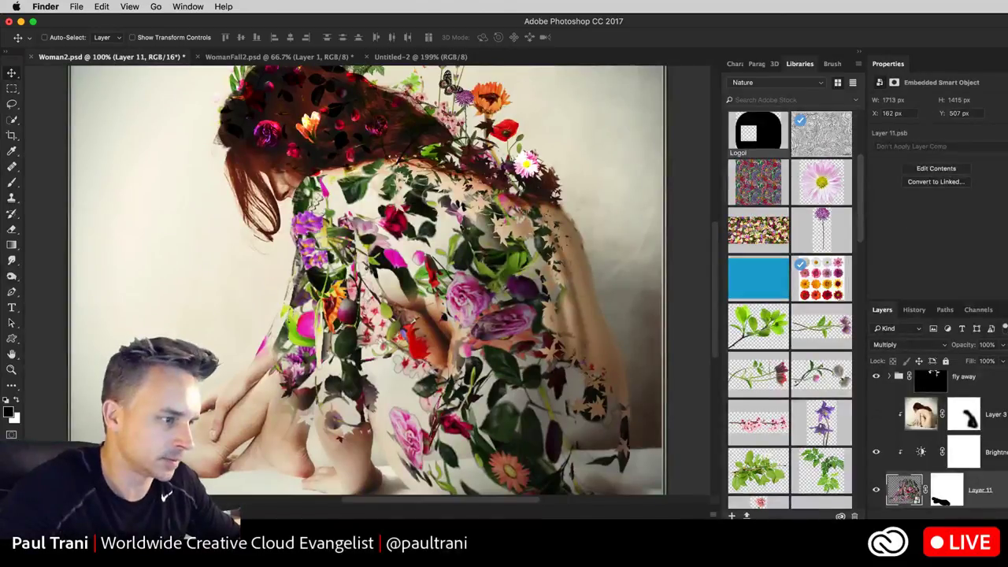
{"action": "key", "text": "super+Tab"}
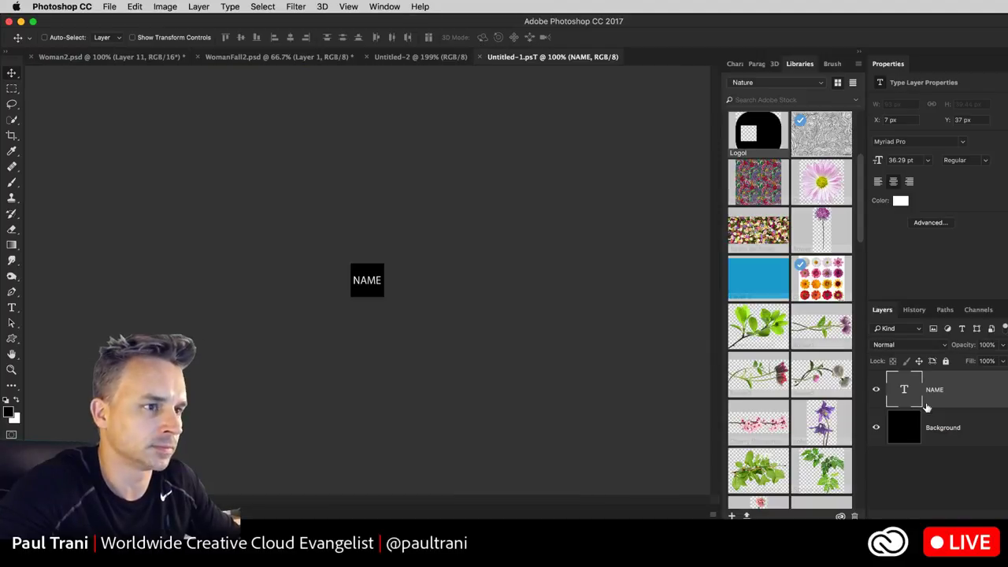
{"action": "left_click", "coordinate": [966, 436]}
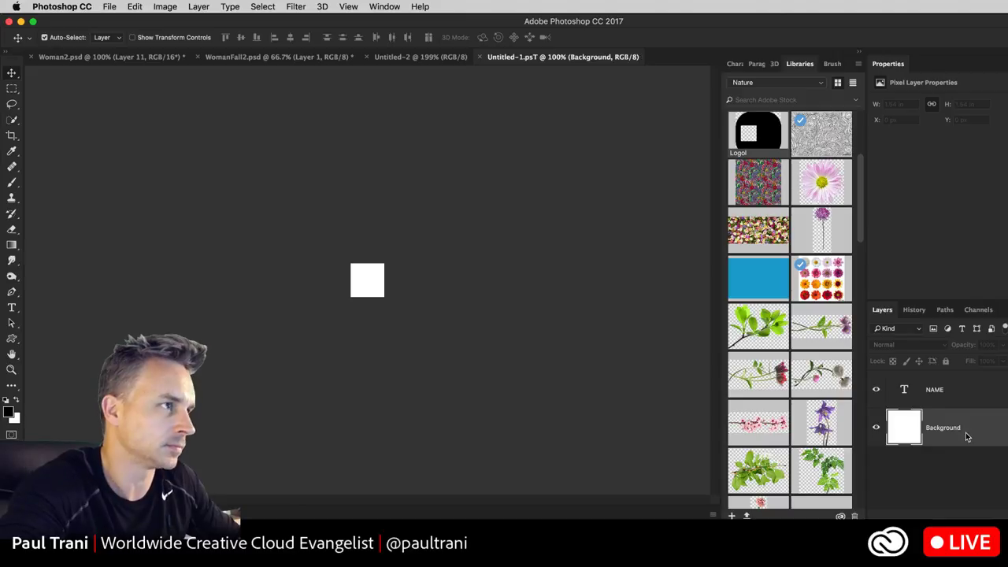
{"action": "key", "text": "super+w"}
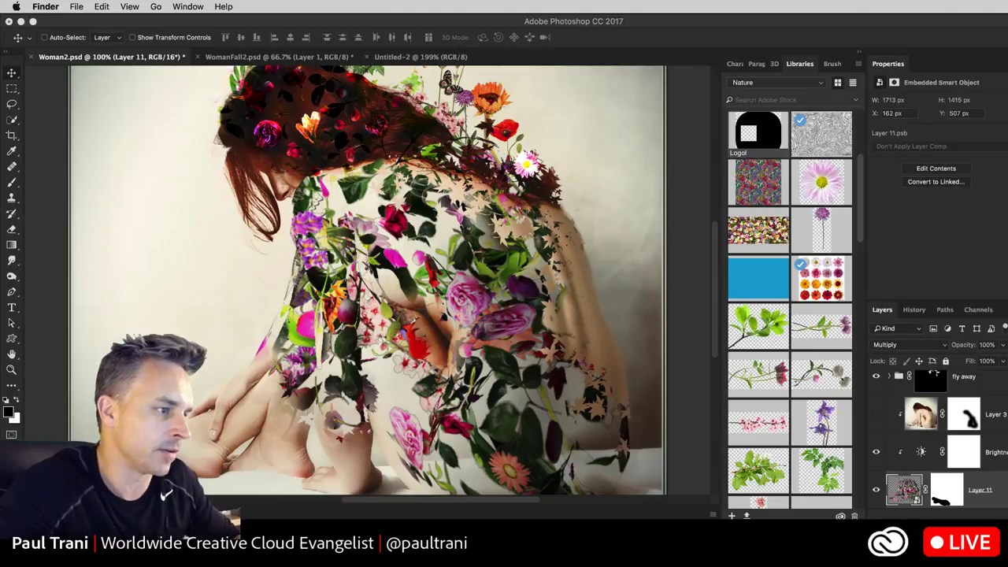
Open Untitled-1.pst from the Desktop in Photoshop and fill the background black.
{"action": "key", "text": "super+n"}
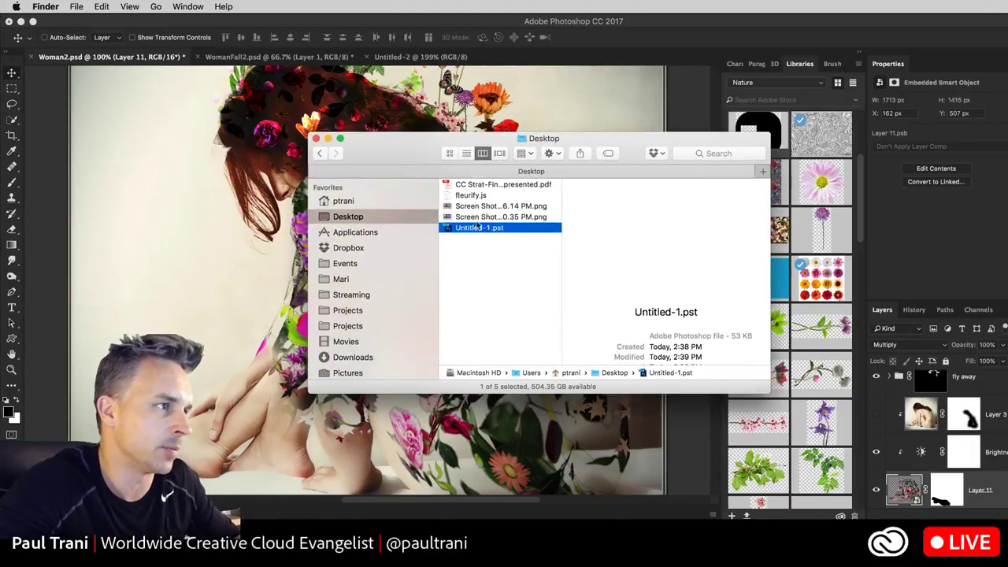
{"action": "left_click", "coordinate": [477, 226]}
{"action": "left_click", "coordinate": [446, 229]}
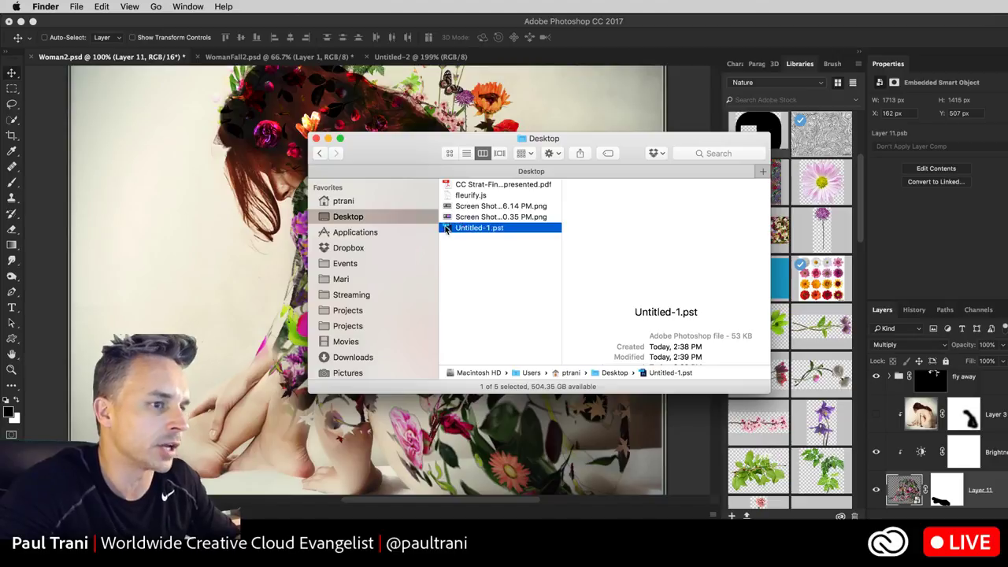
{"action": "double_click", "coordinate": [446, 229]}
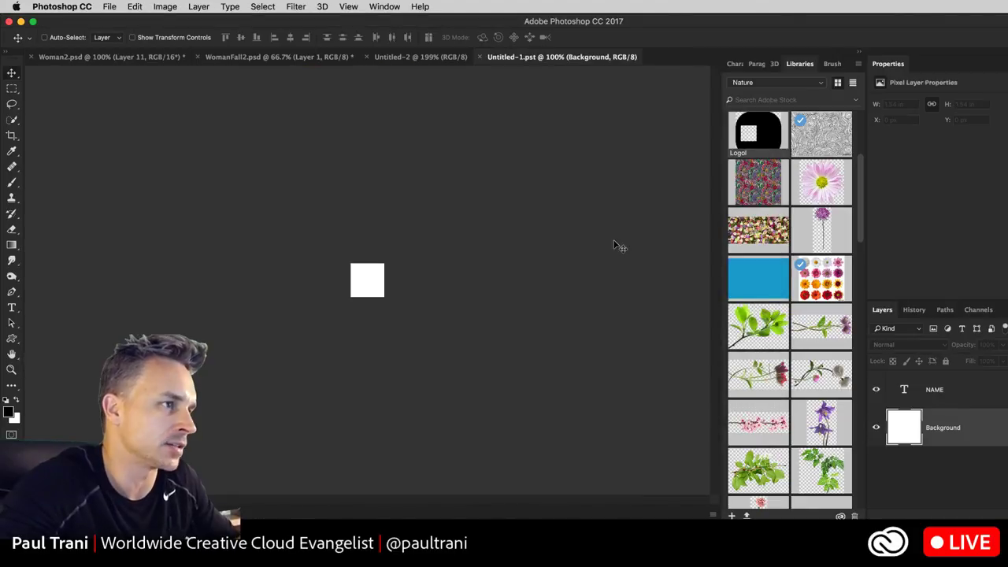
{"action": "key", "text": "alt+BackSpace"}
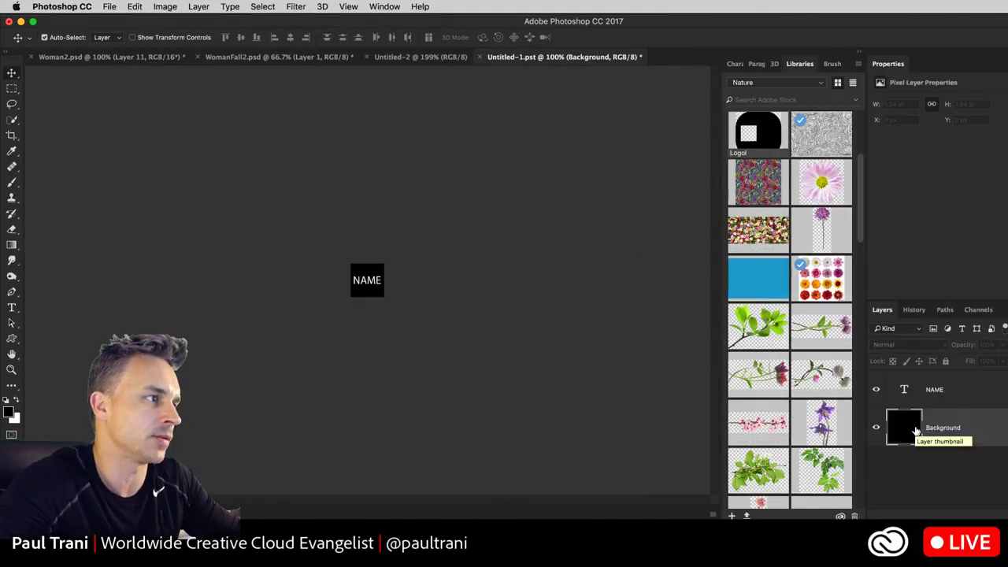
Replace the NAME placeholder text with a first name.
{"action": "key", "text": "alt+bracketright"}
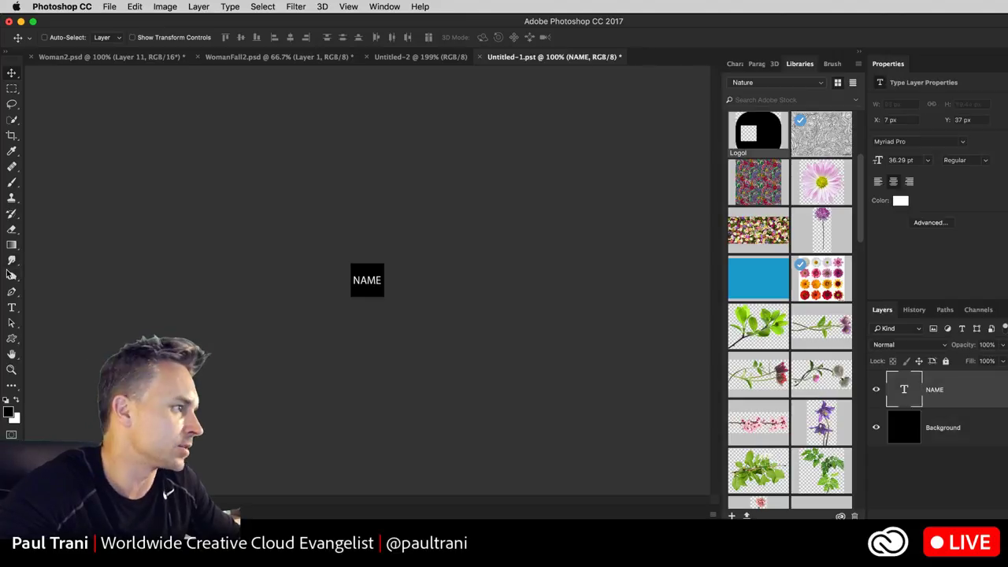
{"action": "left_click", "coordinate": [12, 307]}
{"action": "double_click", "coordinate": [364, 280]}
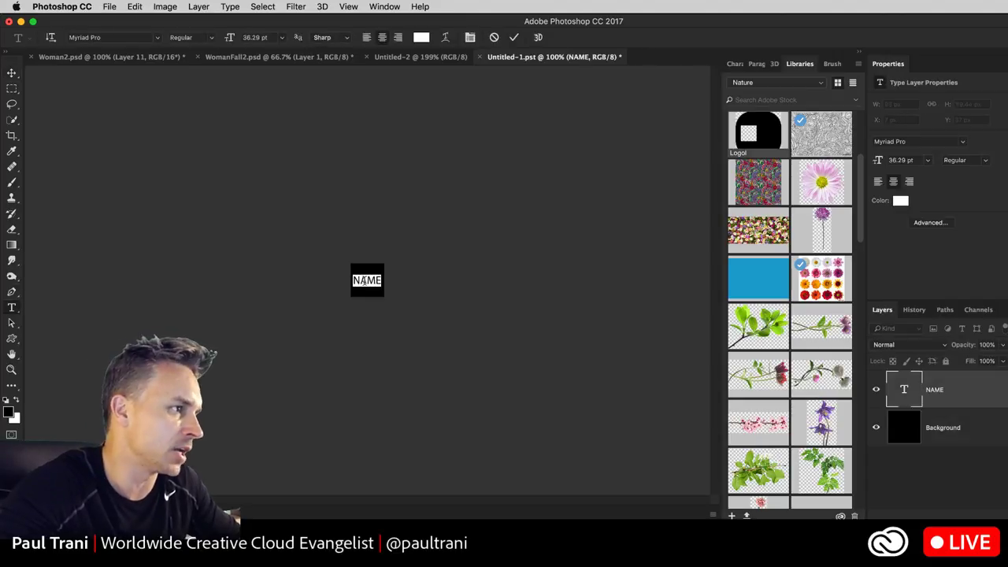
{"action": "type", "text": "JOHN"}
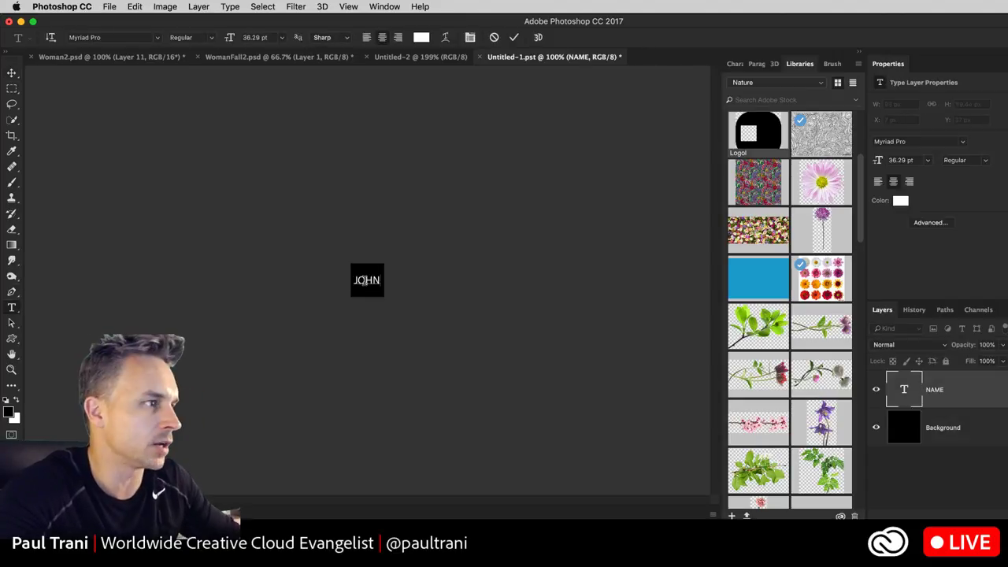
{"action": "left_click", "coordinate": [11, 89]}
Save the edited Untitled-1.pst and close it.
{"action": "key", "text": "super+equal"}
{"action": "key", "text": "super+equal"}
{"action": "key", "text": "super+equal"}
{"action": "key", "text": "super+equal"}
{"action": "key", "text": "super+equal"}
{"action": "key", "text": "super+equal"}
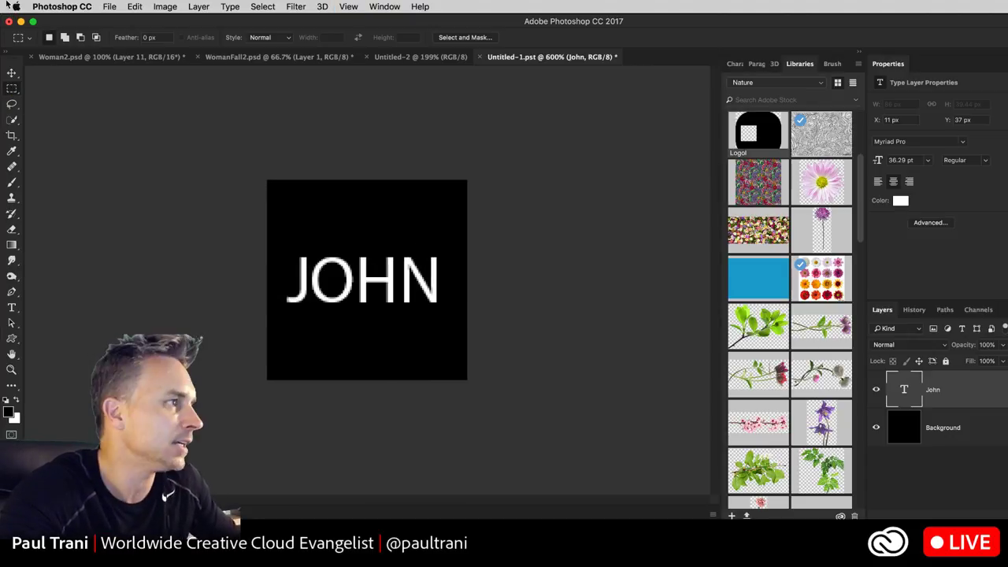
{"action": "left_click", "coordinate": [108, 6]}
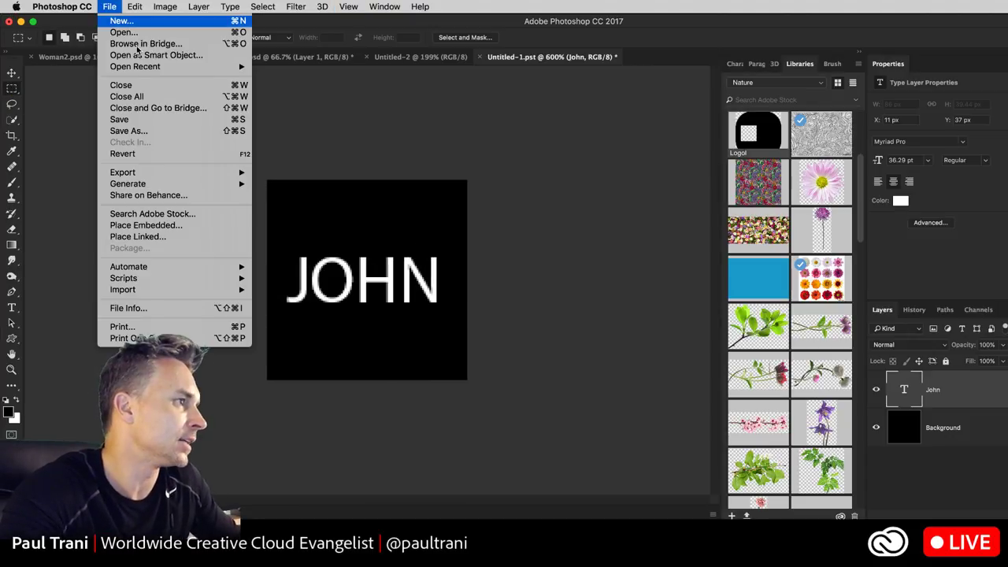
{"action": "left_click", "coordinate": [148, 118]}
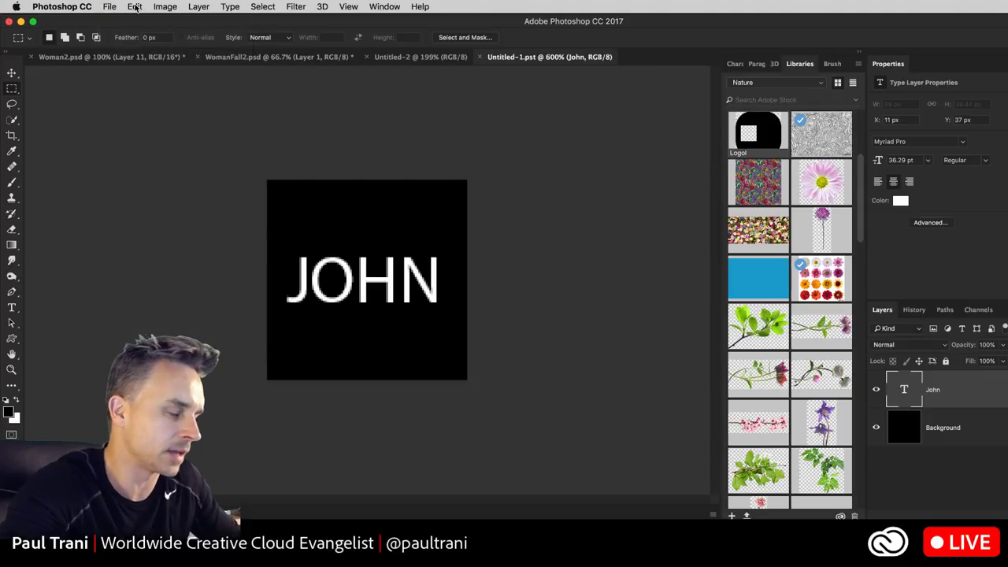
{"action": "key", "text": "super+w"}
Start renaming Untitled-1.pst in Finder, cancel it, and bring Photoshop's floral composite forward.
{"action": "key", "text": "super+Tab"}
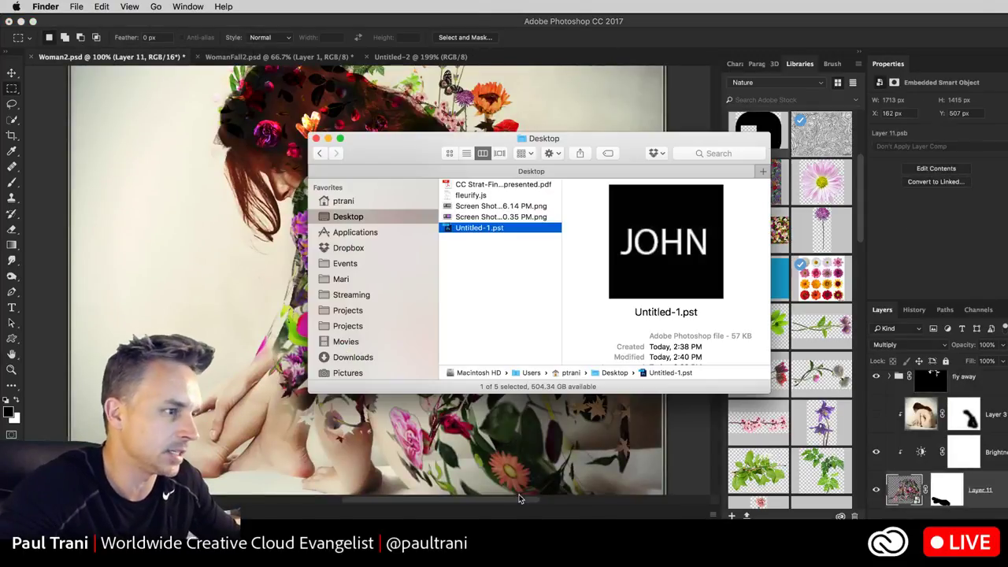
{"action": "key", "text": "Return"}
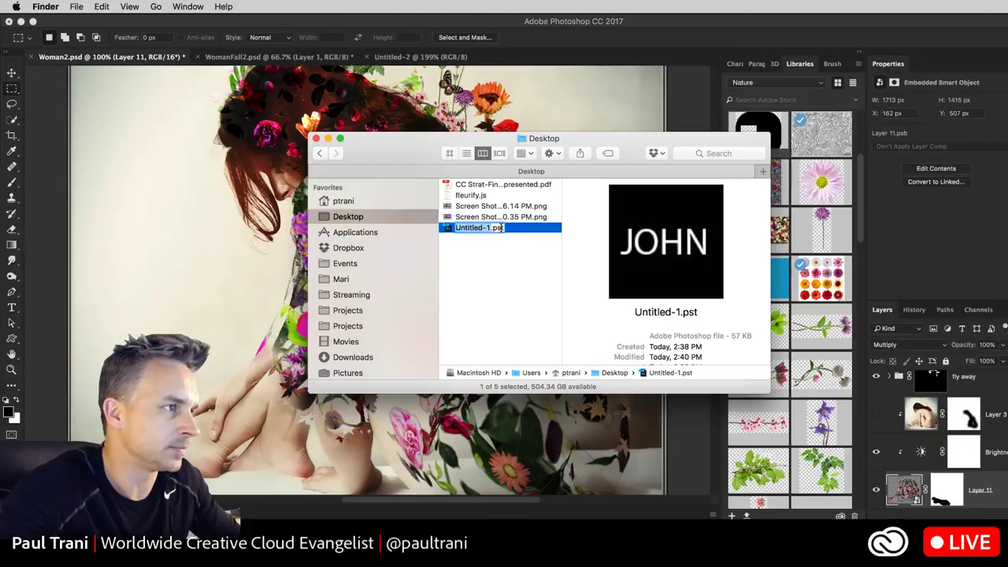
{"action": "key", "text": "super+Tab"}
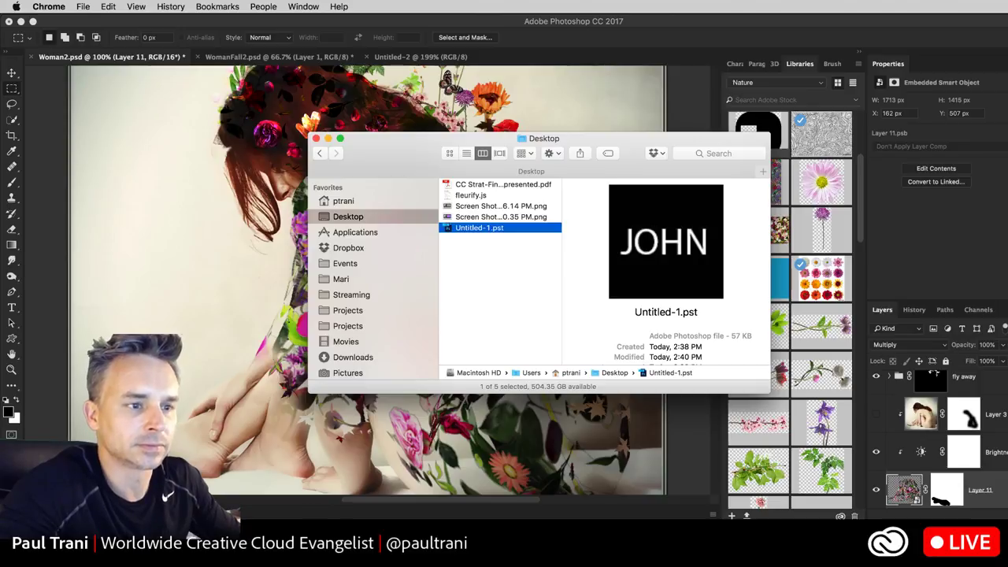
{"action": "left_click", "coordinate": [473, 299]}
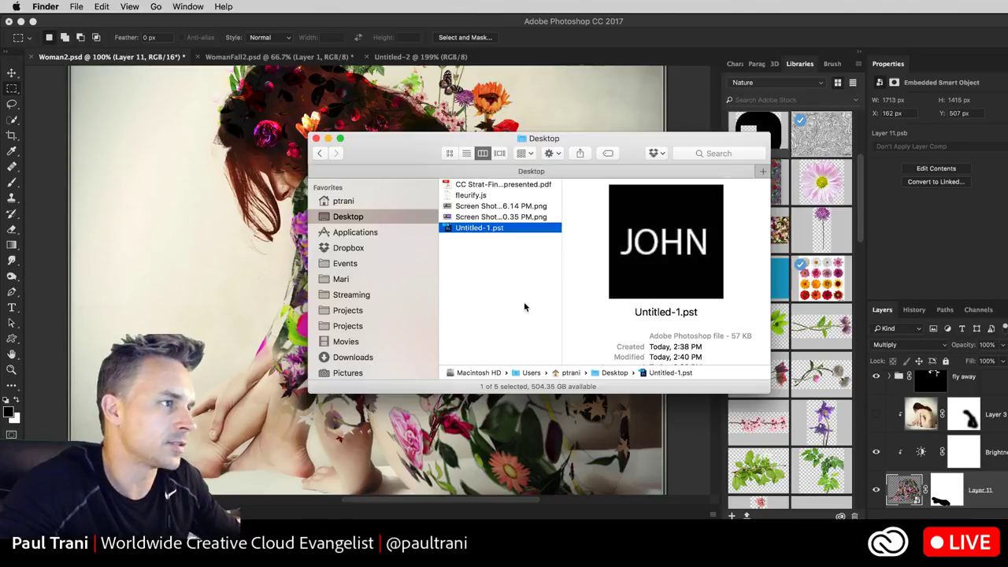
{"action": "left_click", "coordinate": [220, 146]}
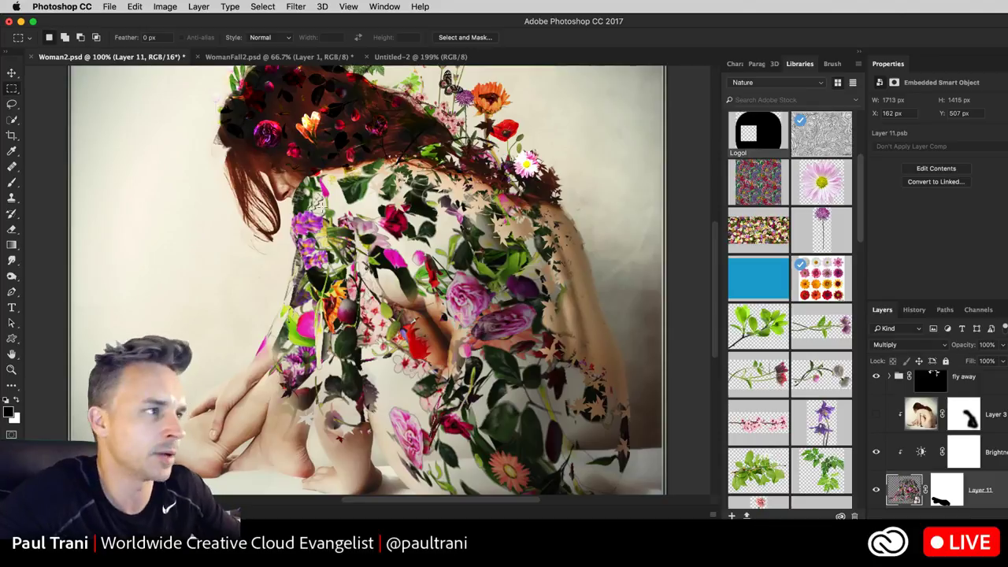
Sample colours from the floral figure and the light background with the Eyedropper.
{"action": "left_click", "coordinate": [10, 152]}
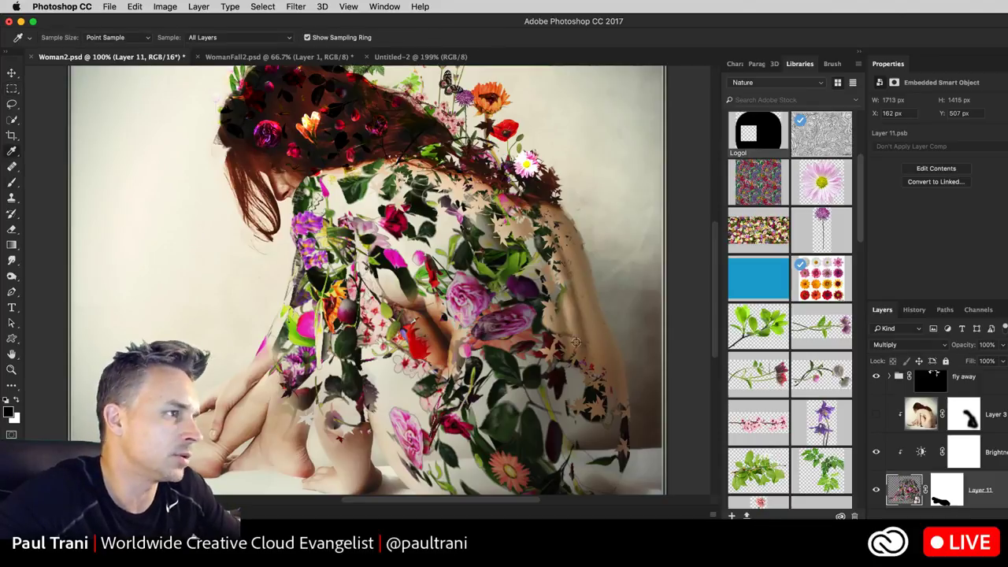
{"action": "left_click_drag", "start_coordinate": [661, 357], "coordinate": [289, 201]}
{"action": "left_click_drag", "start_coordinate": [32, 185], "coordinate": [23, 189]}
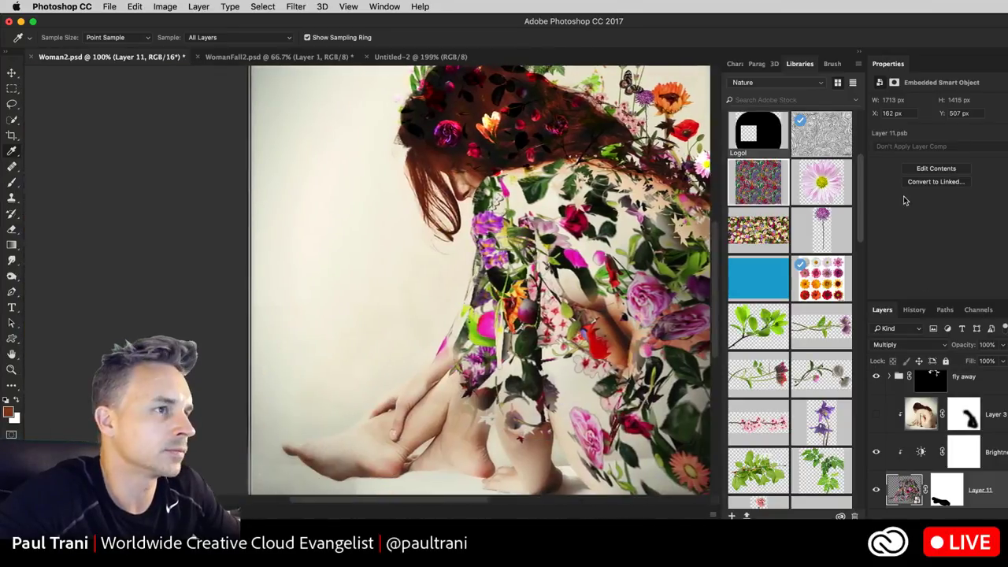
{"action": "scroll", "coordinate": [458, 284], "scroll_direction": "right", "scroll_amount": 3}
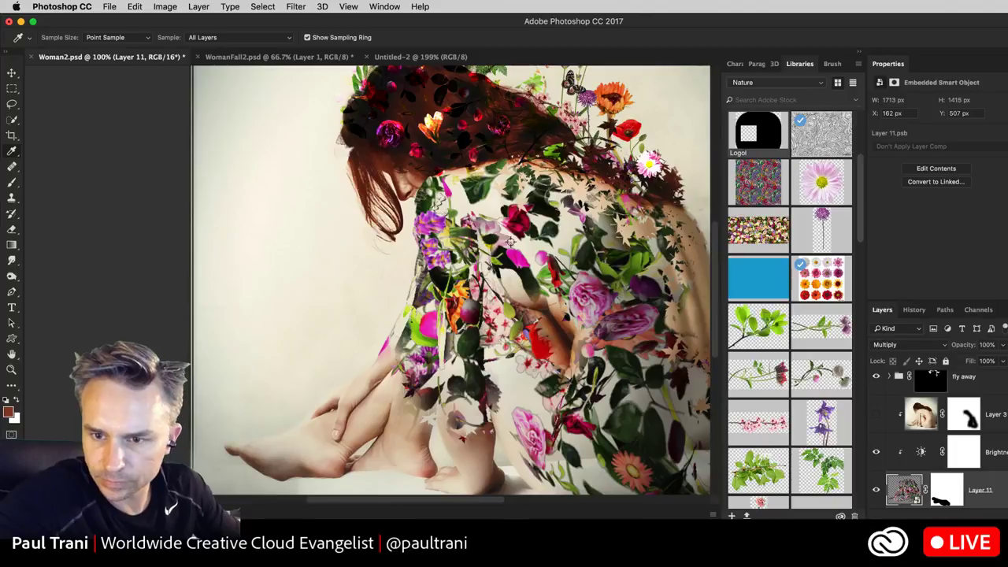
{"action": "left_click", "coordinate": [484, 390]}
{"action": "scroll", "coordinate": [484, 389], "scroll_direction": "down", "scroll_amount": 5}
{"action": "scroll", "coordinate": [225, 254], "scroll_direction": "up", "scroll_amount": 3}
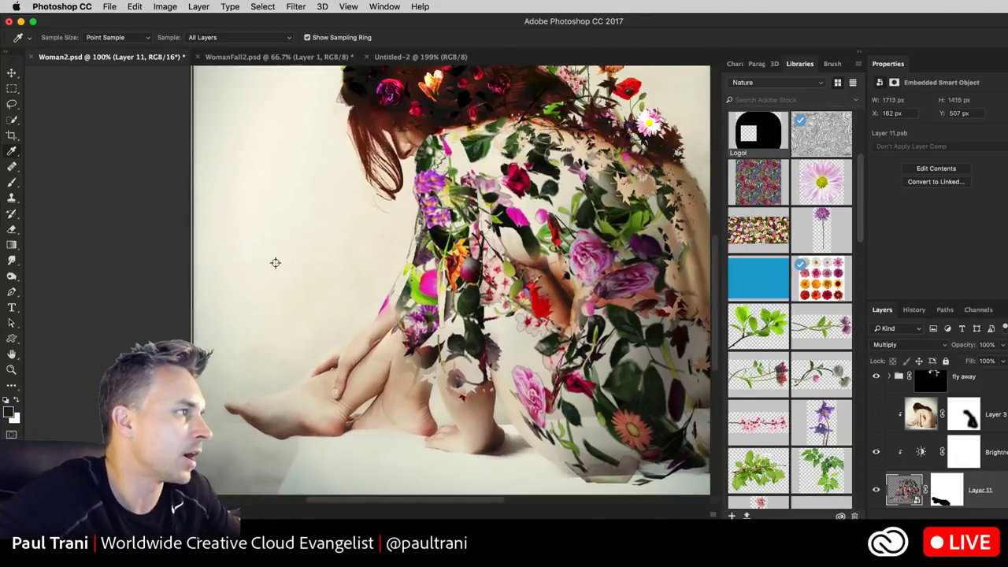
{"action": "scroll", "coordinate": [352, 249], "scroll_direction": "right", "scroll_amount": 2}
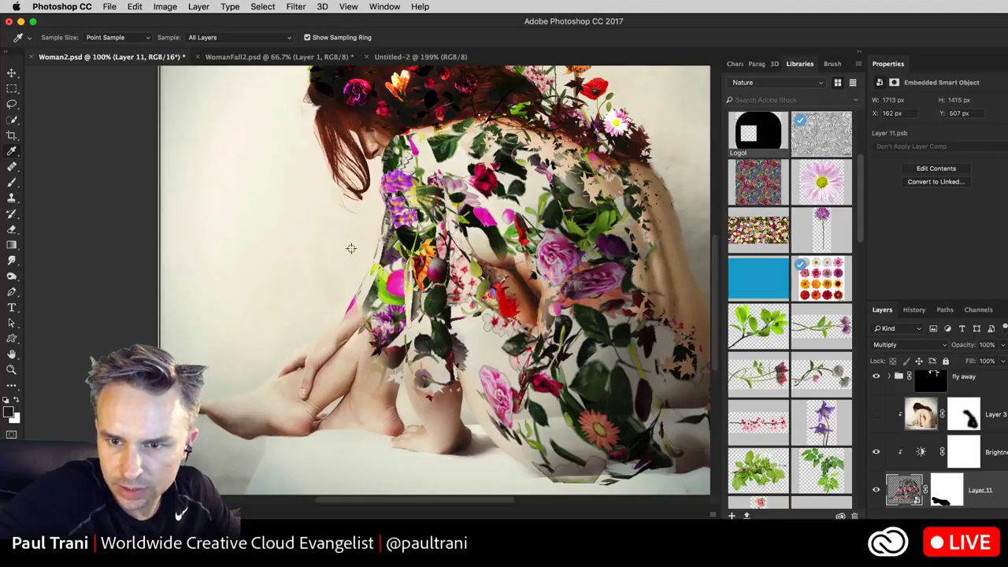
Check the Eyedropper tool group's flyout, keeping the Eyedropper active.
{"action": "right_click", "coordinate": [12, 151]}
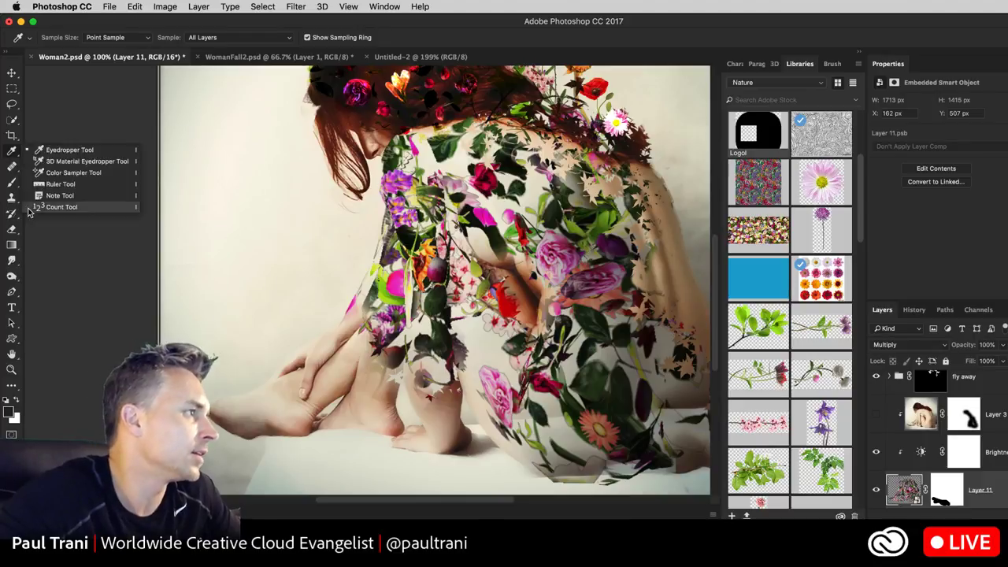
{"action": "left_click", "coordinate": [36, 150]}
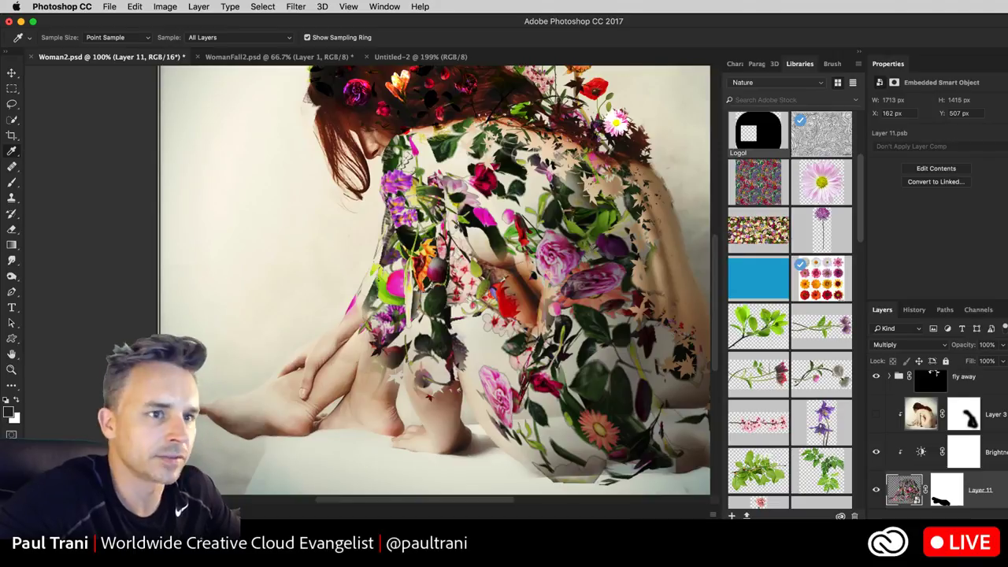
{"action": "key", "text": "super+Tab"}
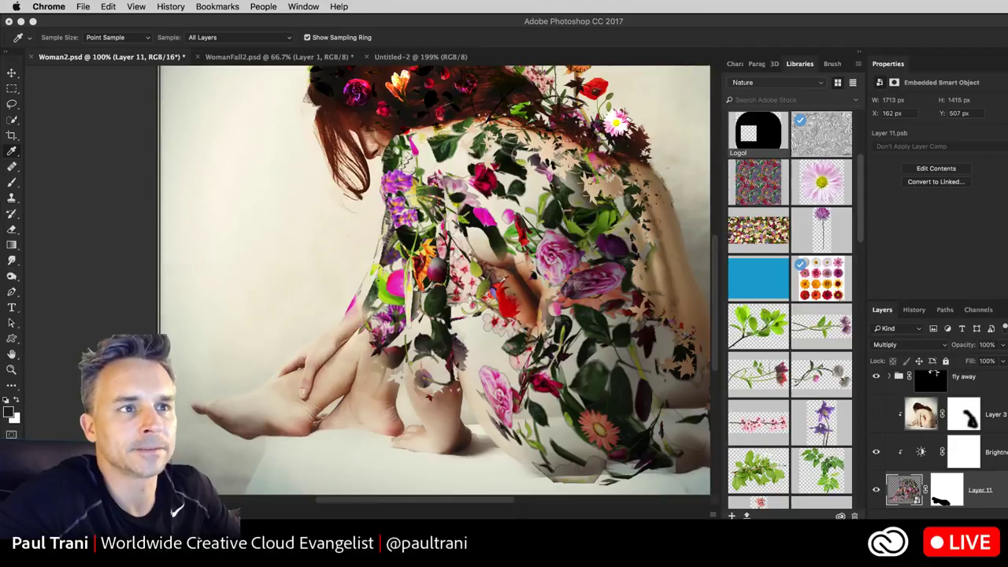
Close the photoshopessentials.com file formats guide in Chrome and return to Photoshop's composite.
{"action": "left_click", "coordinate": [129, 140]}
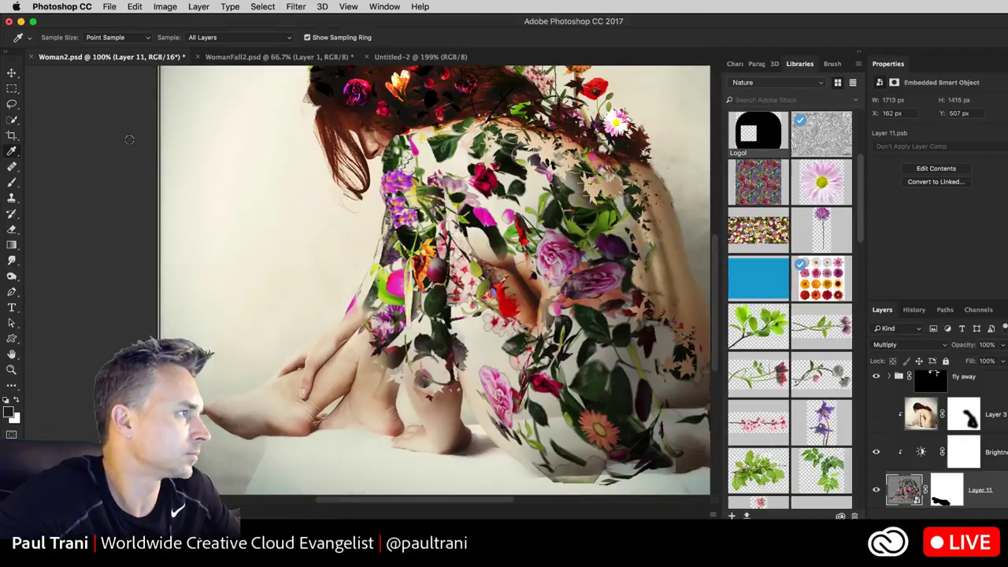
{"action": "key", "text": "super+Tab"}
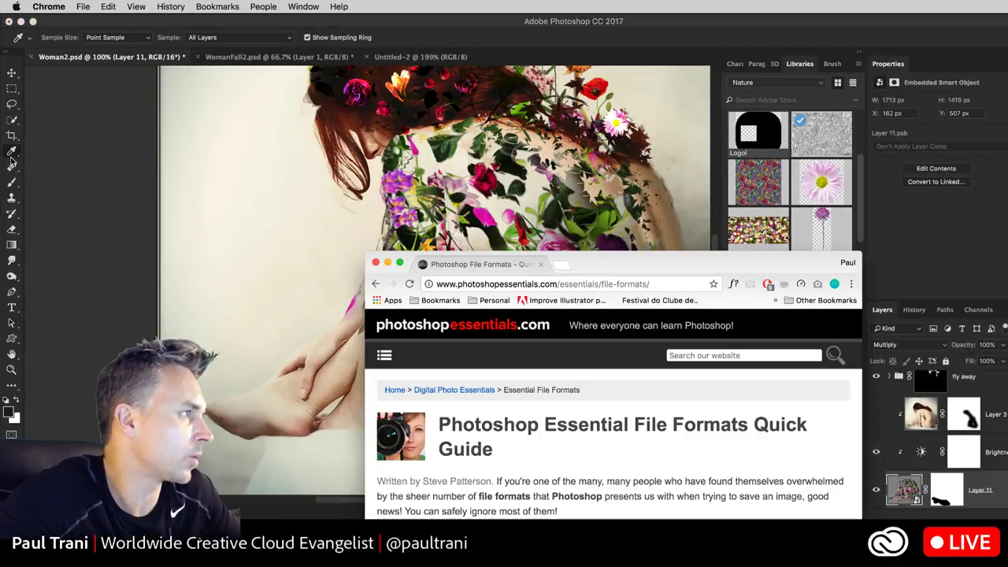
{"action": "key", "text": "super+Tab"}
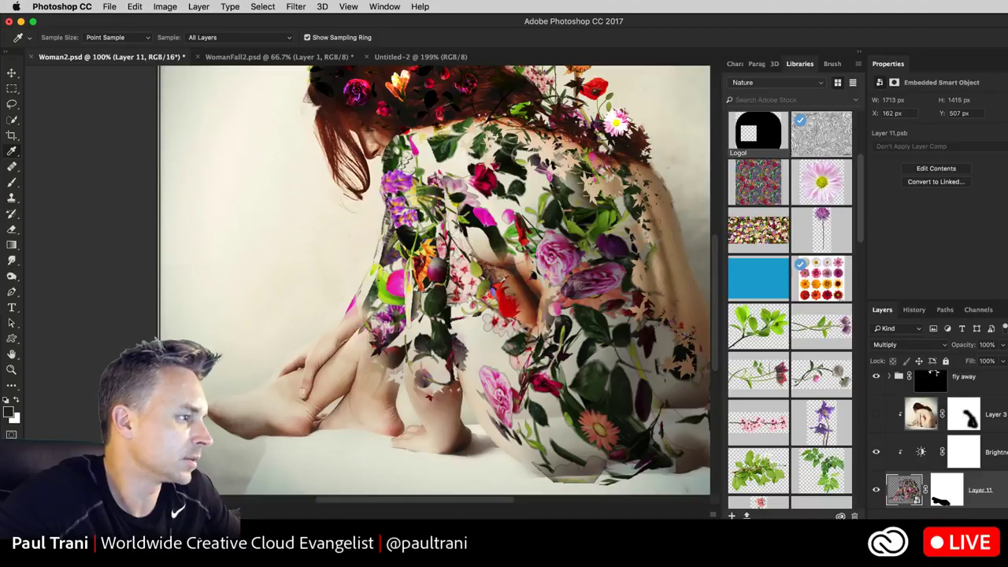
{"action": "key", "text": "super+Tab"}
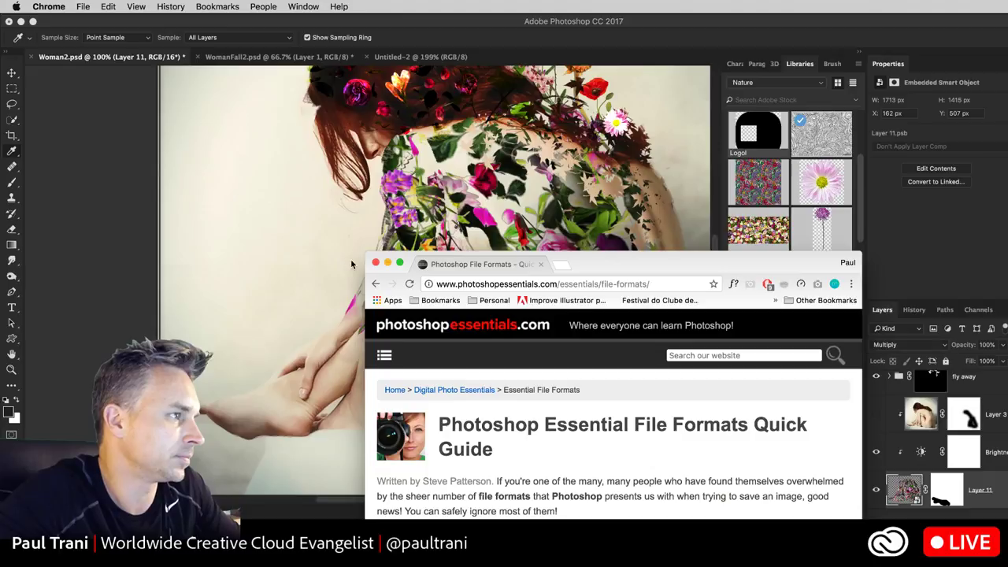
{"action": "left_click", "coordinate": [376, 263]}
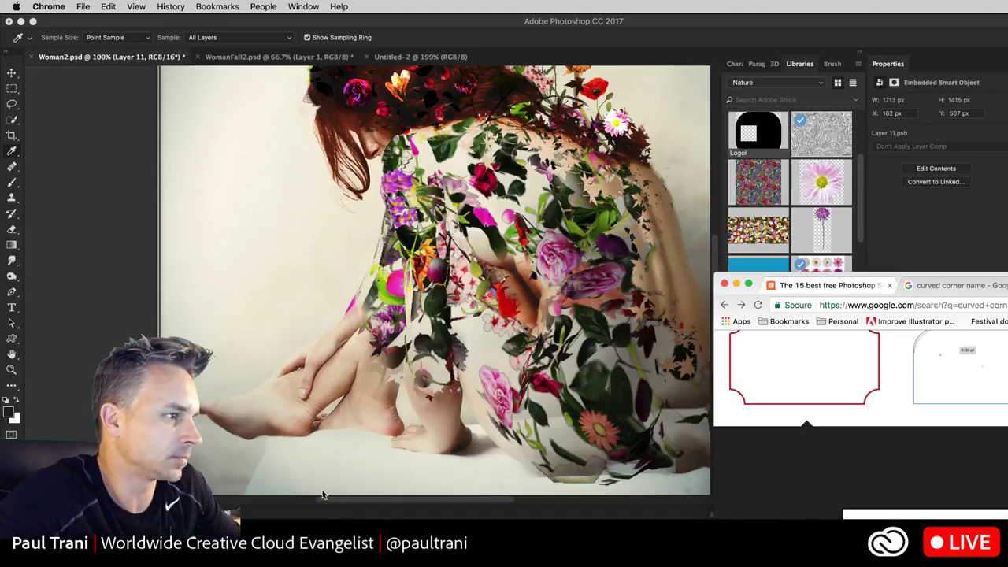
{"action": "left_click", "coordinate": [680, 151]}
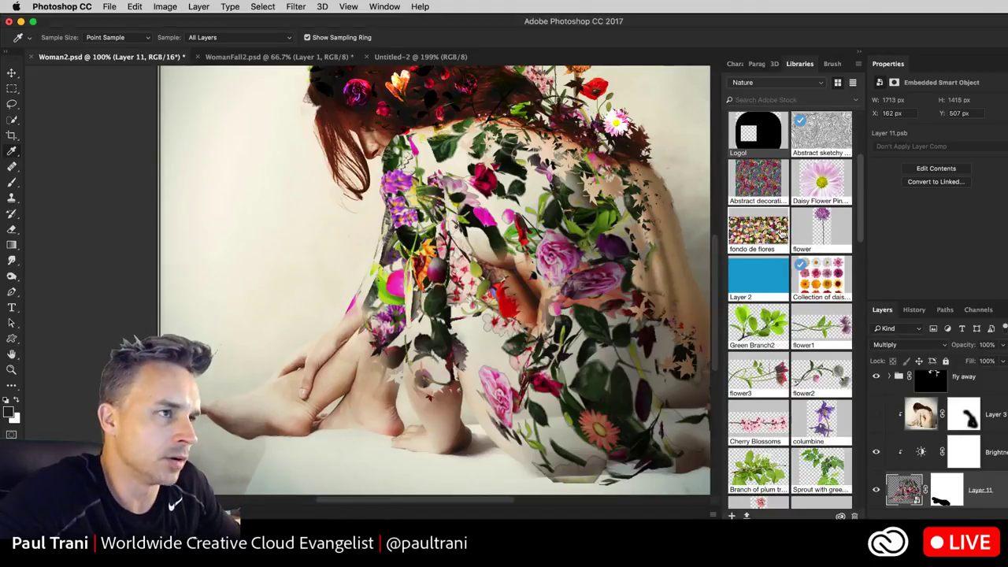
Browse the Nature library graphics and check the sketchy doodle graphic's context menu.
{"action": "scroll", "coordinate": [751, 389], "scroll_direction": "down", "scroll_amount": 8}
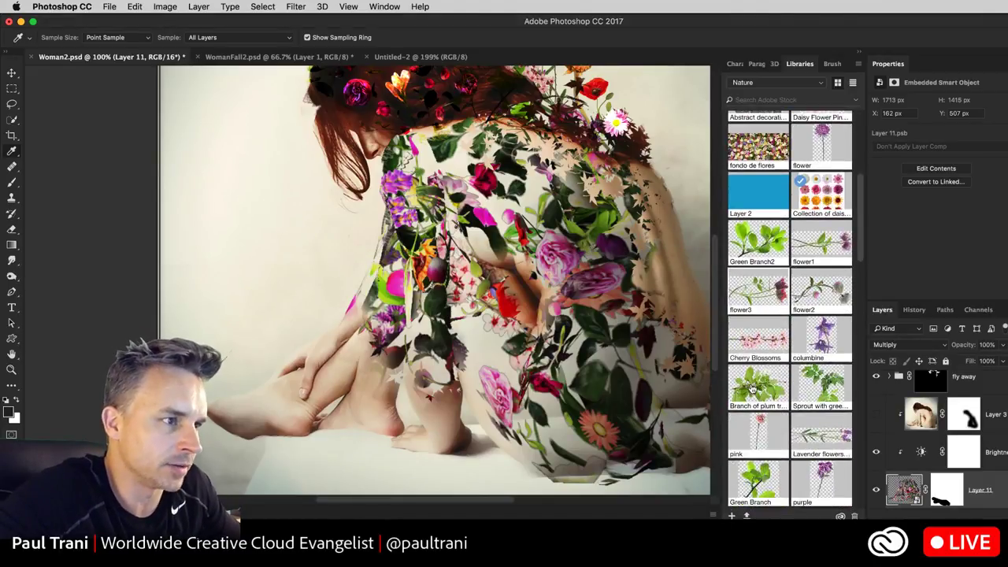
{"action": "scroll", "coordinate": [763, 382], "scroll_direction": "down", "scroll_amount": 3}
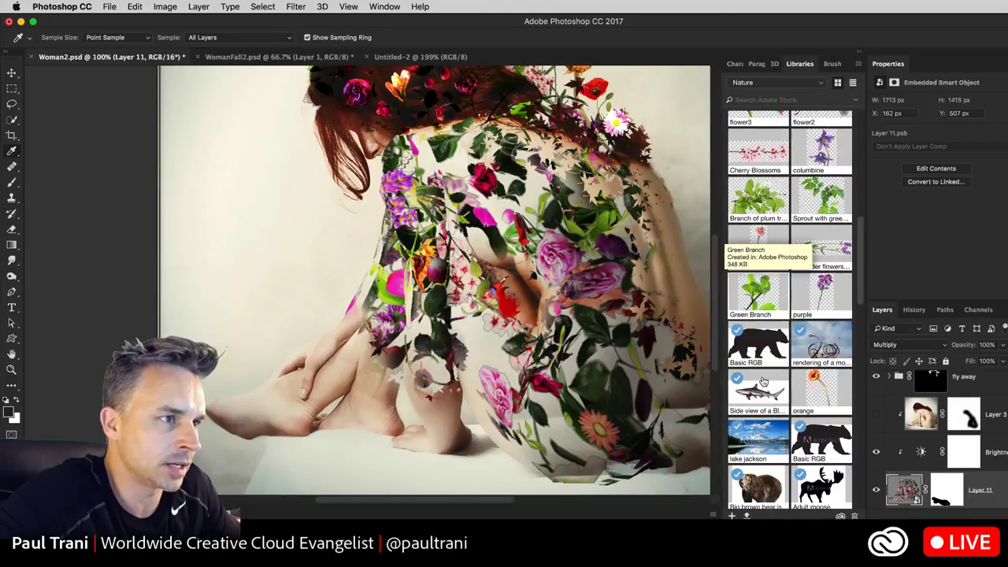
{"action": "scroll", "coordinate": [760, 394], "scroll_direction": "up", "scroll_amount": 10}
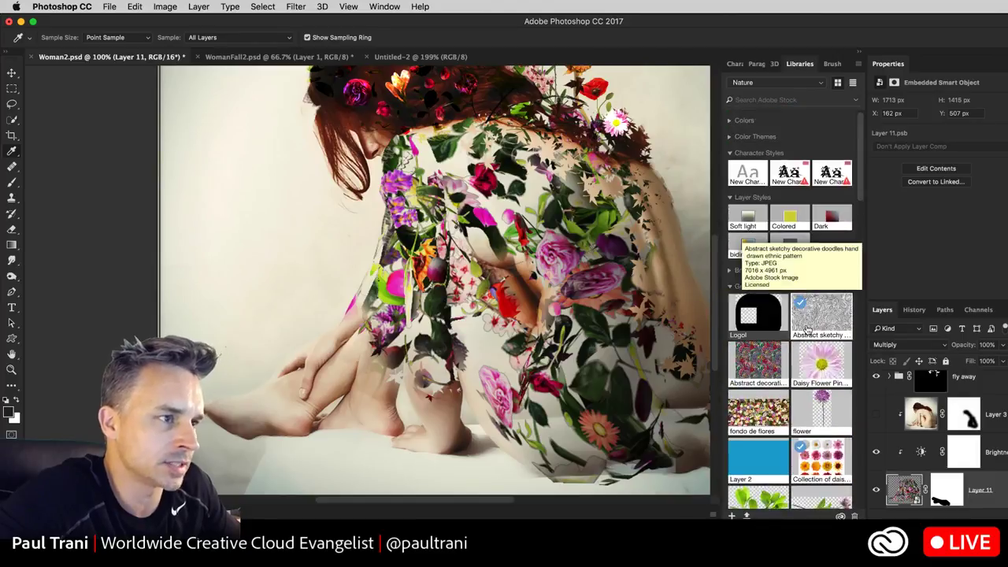
{"action": "right_click", "coordinate": [810, 324]}
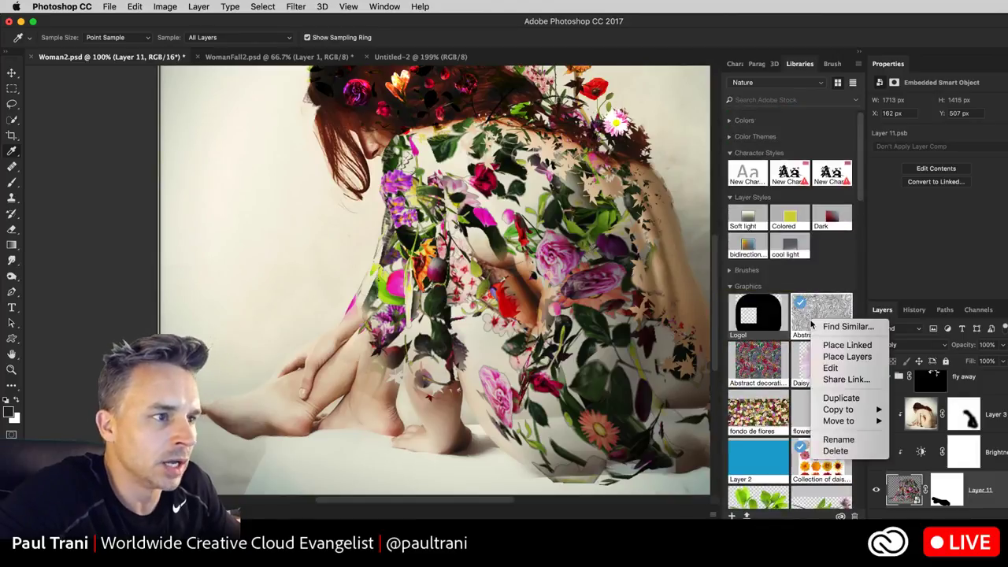
{"action": "left_click", "coordinate": [805, 325]}
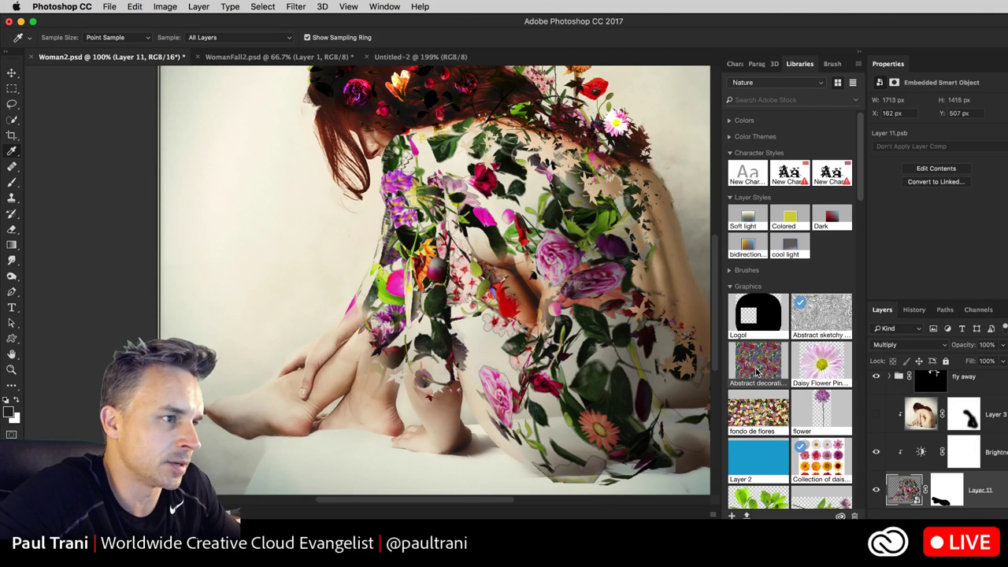
{"action": "key", "text": "super+Tab"}
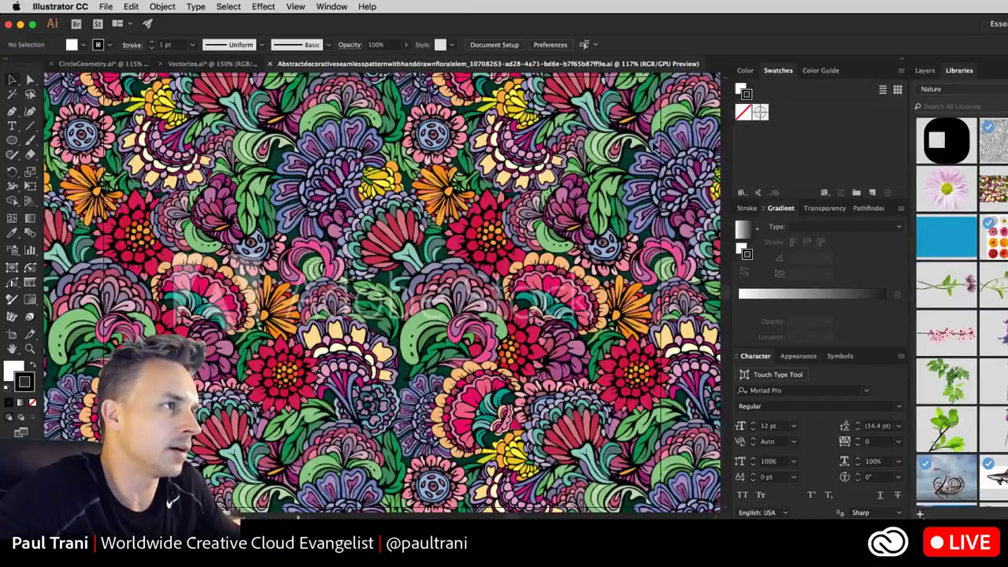
Reveal the pattern's .ai file in its Finder TemporaryItems folder.
{"action": "right_click", "coordinate": [291, 66]}
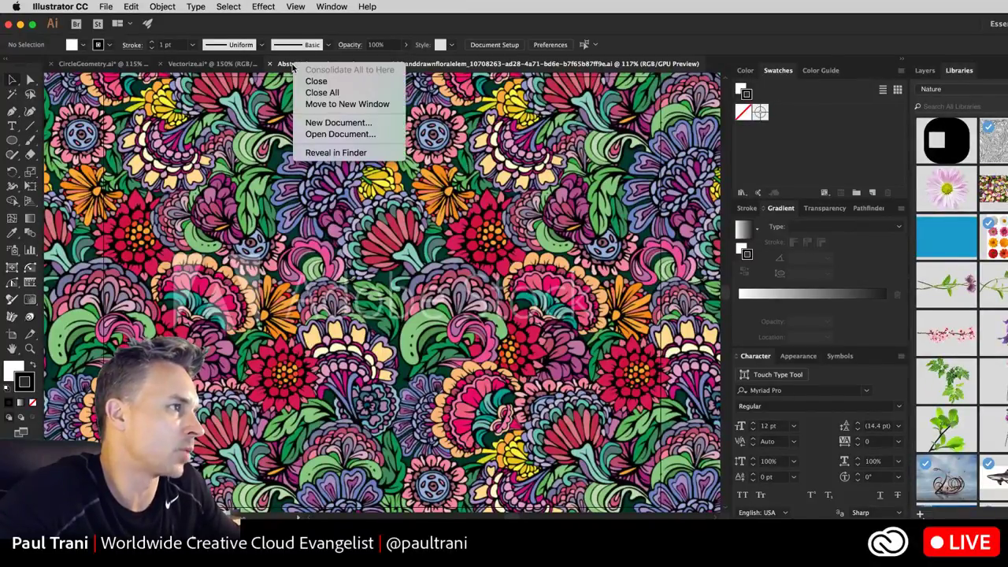
{"action": "left_click", "coordinate": [349, 154]}
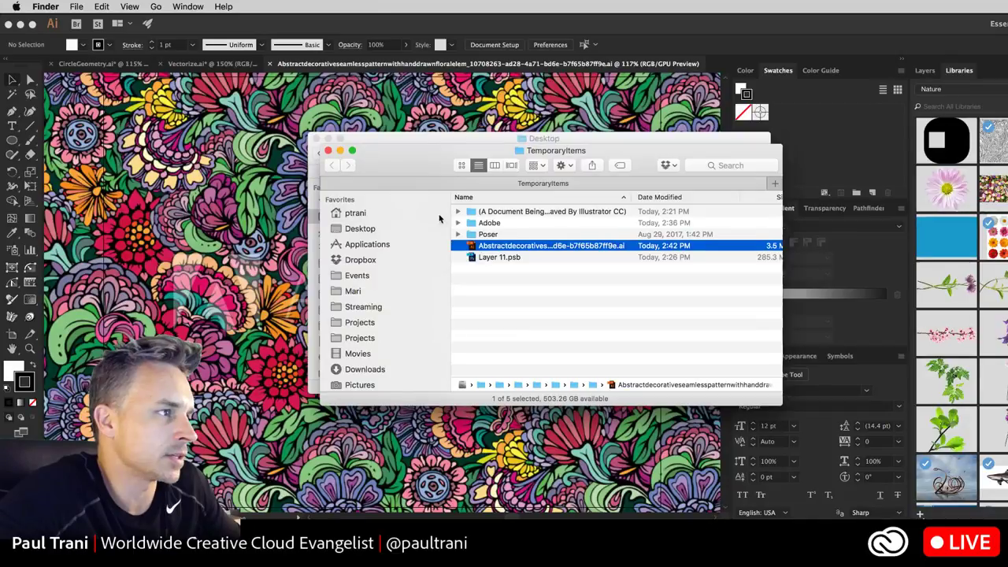
Preview the pattern .ai file in Finder, close the TemporaryItems window, and return to Illustrator.
{"action": "left_click", "coordinate": [741, 228]}
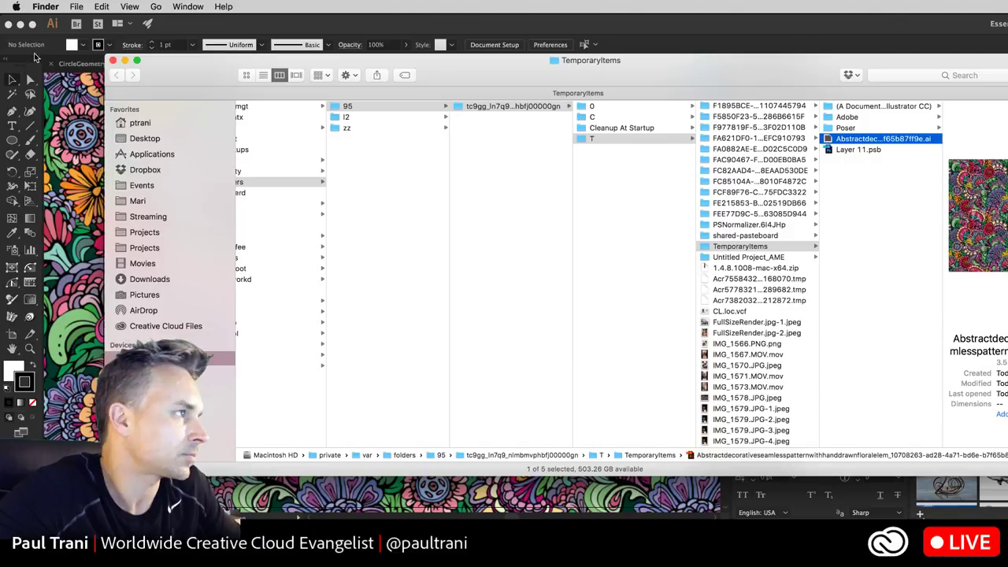
{"action": "left_click", "coordinate": [113, 60]}
{"action": "left_click", "coordinate": [227, 33]}
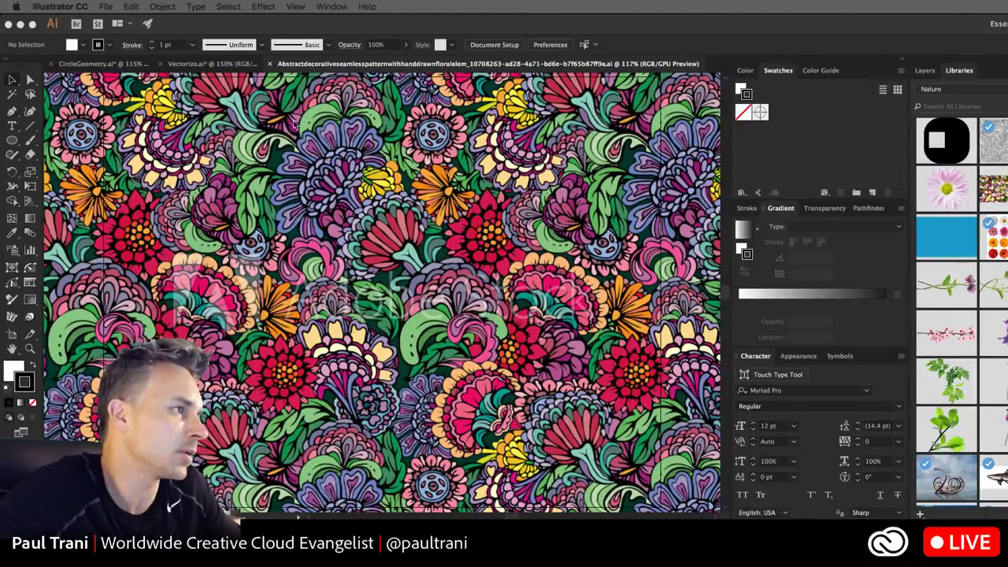
Minimize the Illustrator floral pattern window and bring the Woman2.psd composite forward in Photoshop.
{"action": "left_click", "coordinate": [20, 25]}
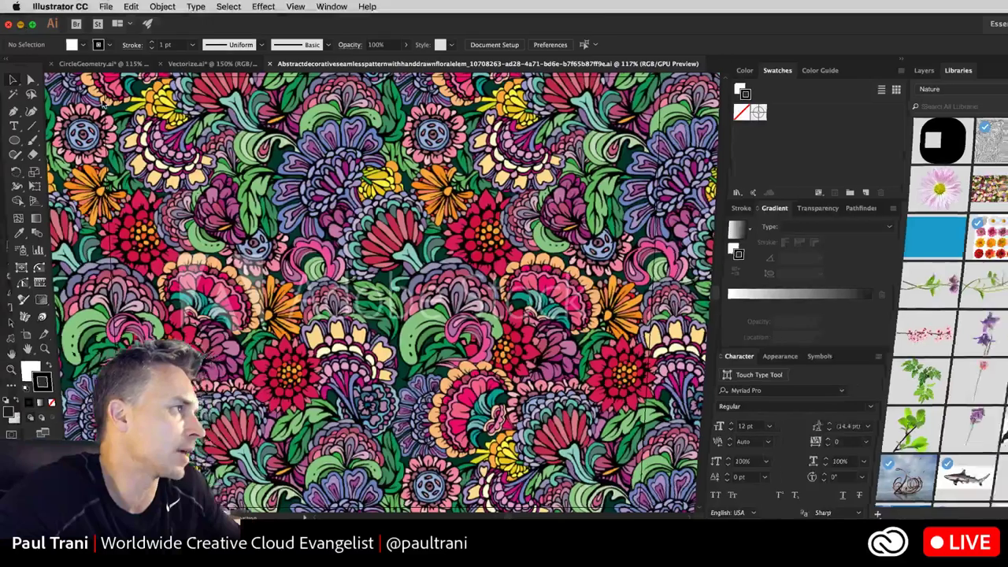
{"action": "left_click", "coordinate": [184, 158]}
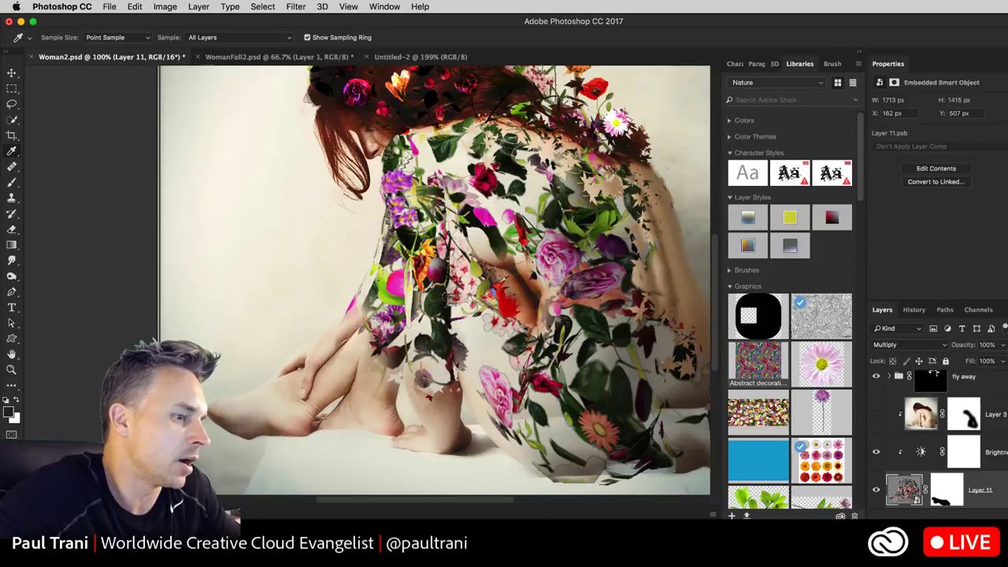
{"action": "key", "text": "super+Tab"}
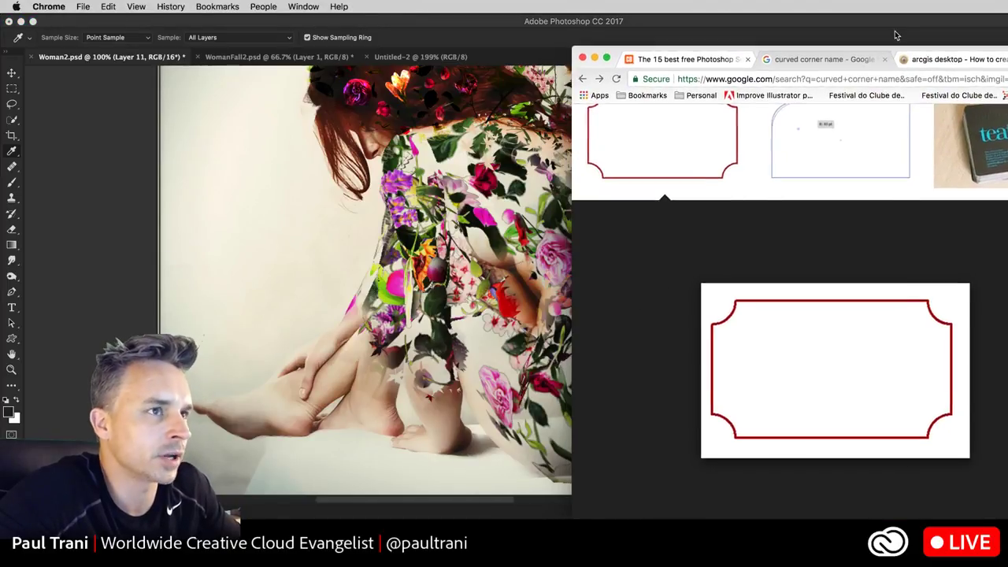
{"action": "left_click", "coordinate": [895, 35]}
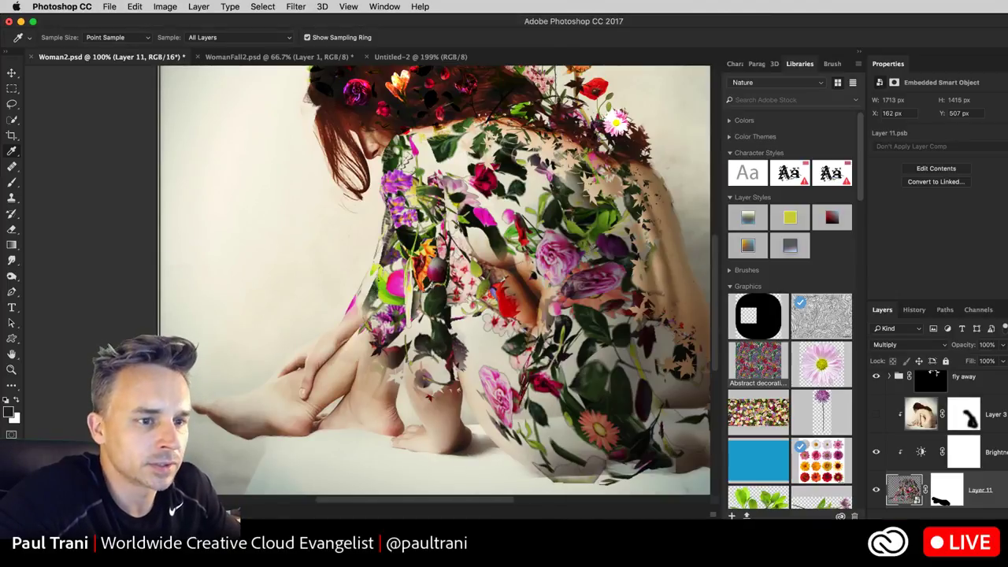
{"action": "left_click_drag", "start_coordinate": [1007, 518], "coordinate": [837, 513]}
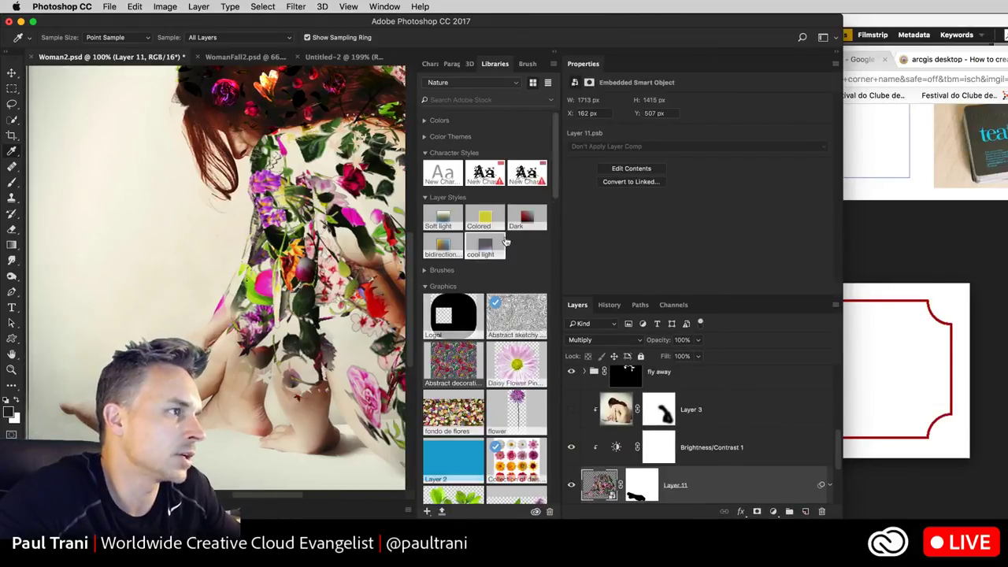
{"action": "left_click", "coordinate": [897, 311]}
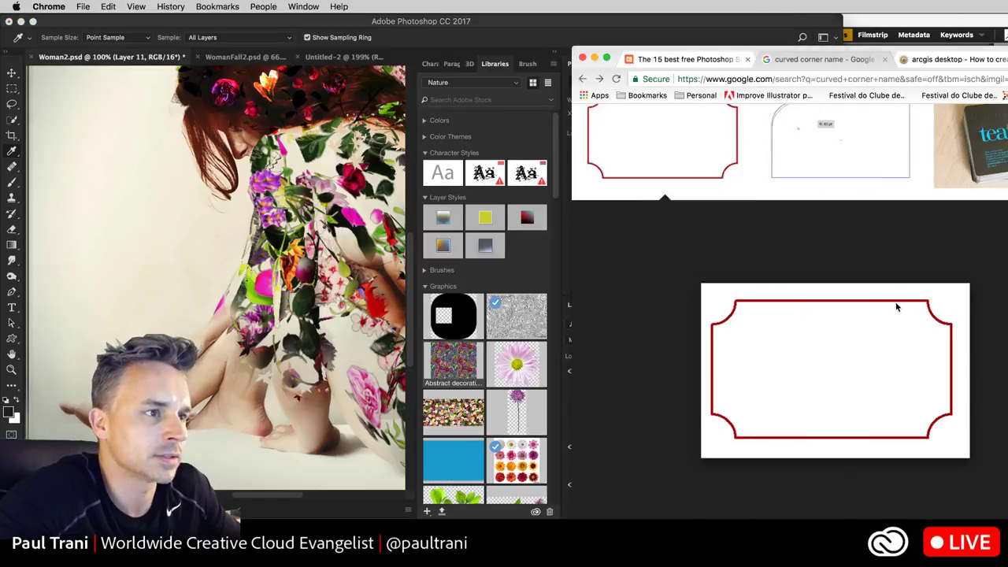
{"action": "left_click", "coordinate": [3, 194]}
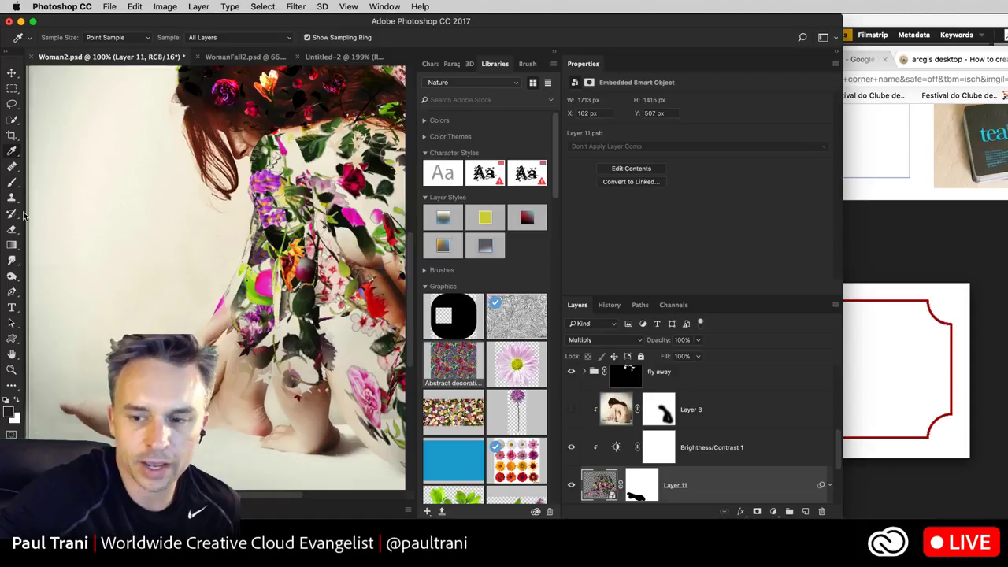
{"action": "right_click", "coordinate": [16, 152]}
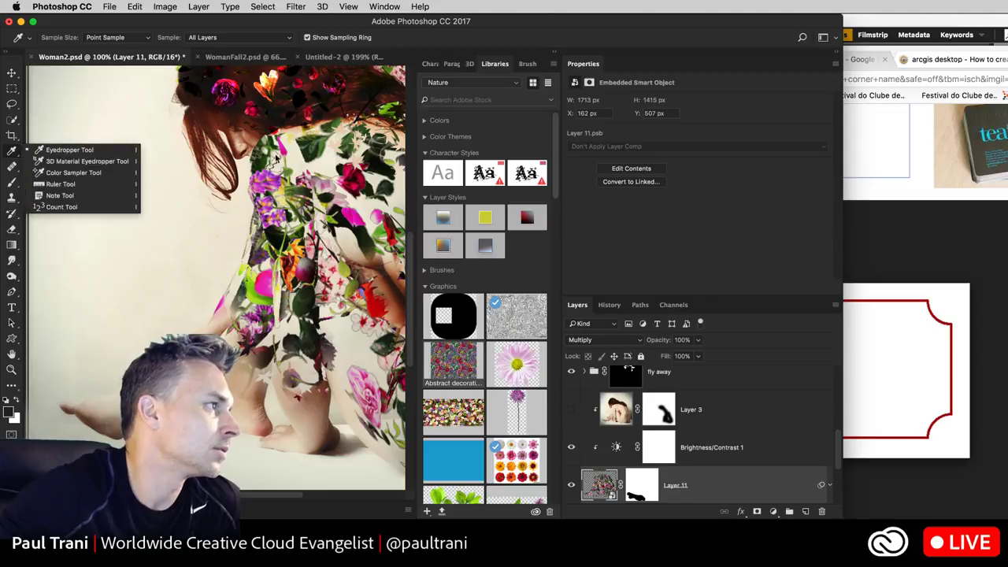
{"action": "left_click", "coordinate": [926, 142]}
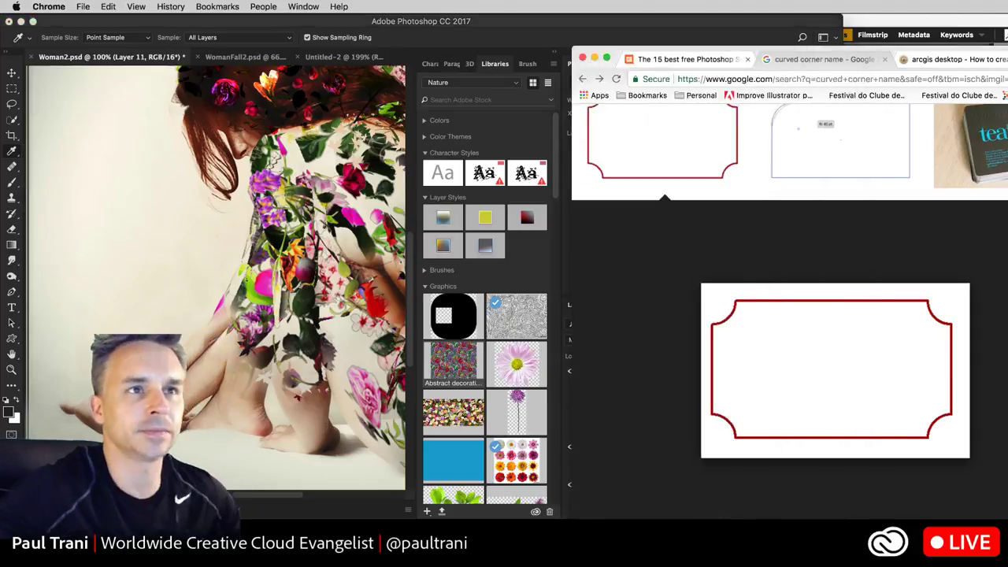
{"action": "left_click_drag", "start_coordinate": [772, 49], "coordinate": [869, 294]}
{"action": "key", "text": "super+shift+w"}
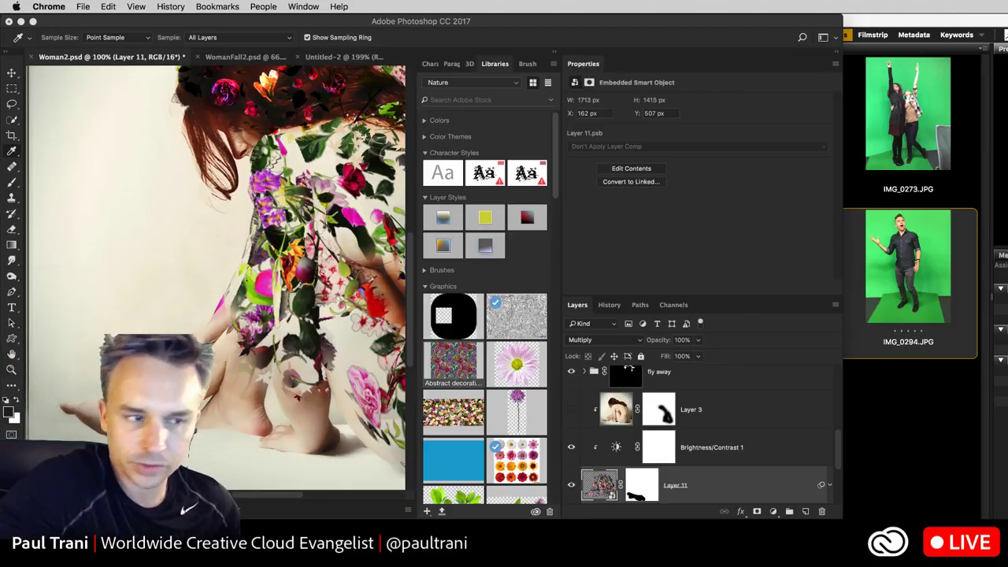
{"action": "left_click", "coordinate": [332, 108]}
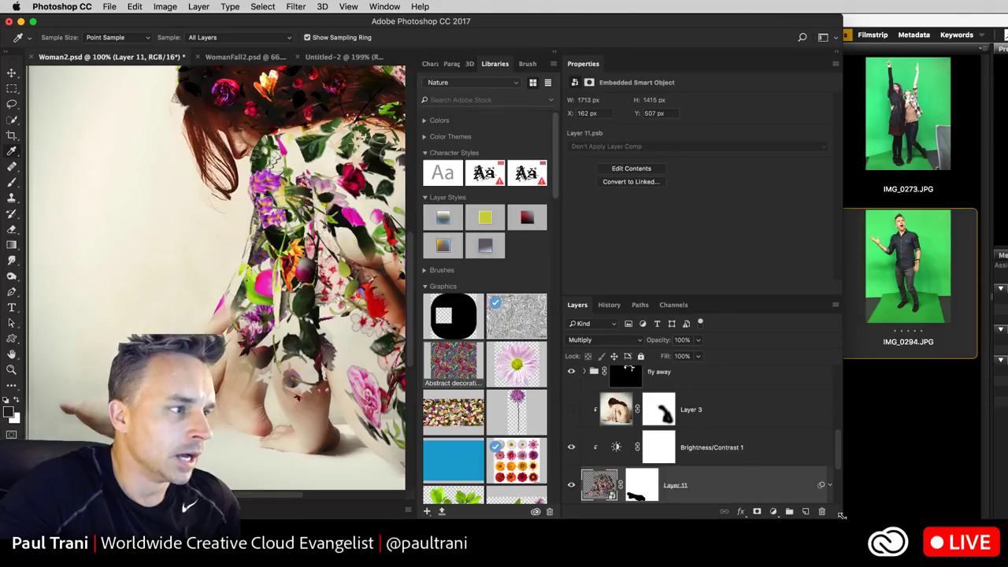
{"action": "left_click_drag", "start_coordinate": [838, 516], "coordinate": [1007, 518]}
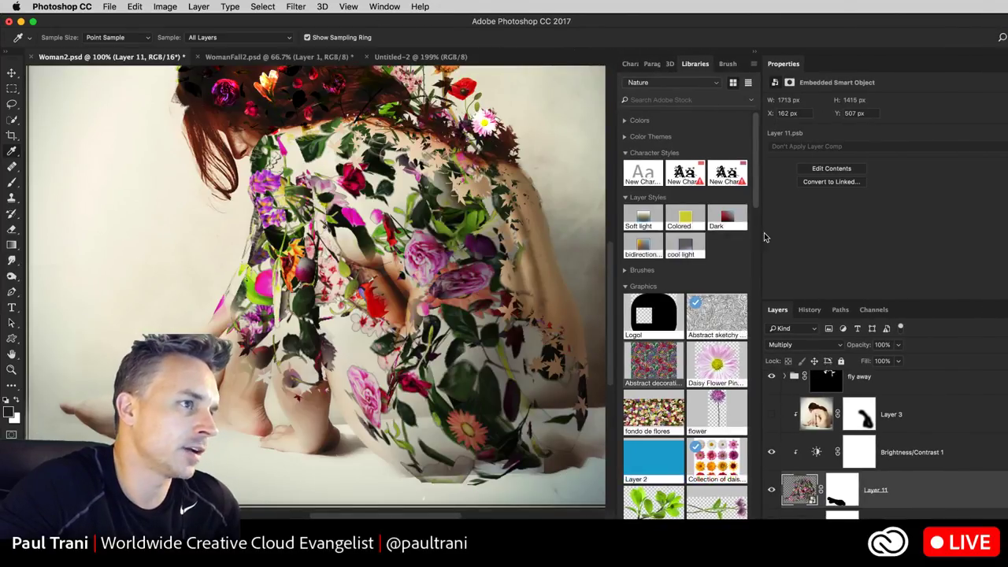
Browse Window > Workspace and Extensions, choose Adobe Color Themes, then select the Rectangular Marquee tool.
{"action": "scroll", "coordinate": [761, 236], "scroll_direction": "down", "scroll_amount": 10}
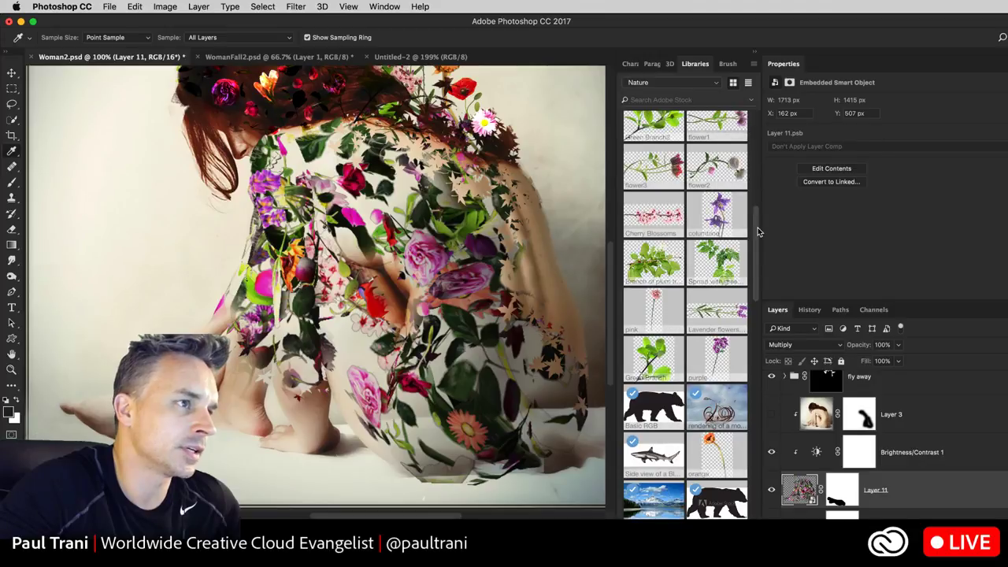
{"action": "scroll", "coordinate": [761, 237], "scroll_direction": "up", "scroll_amount": 10}
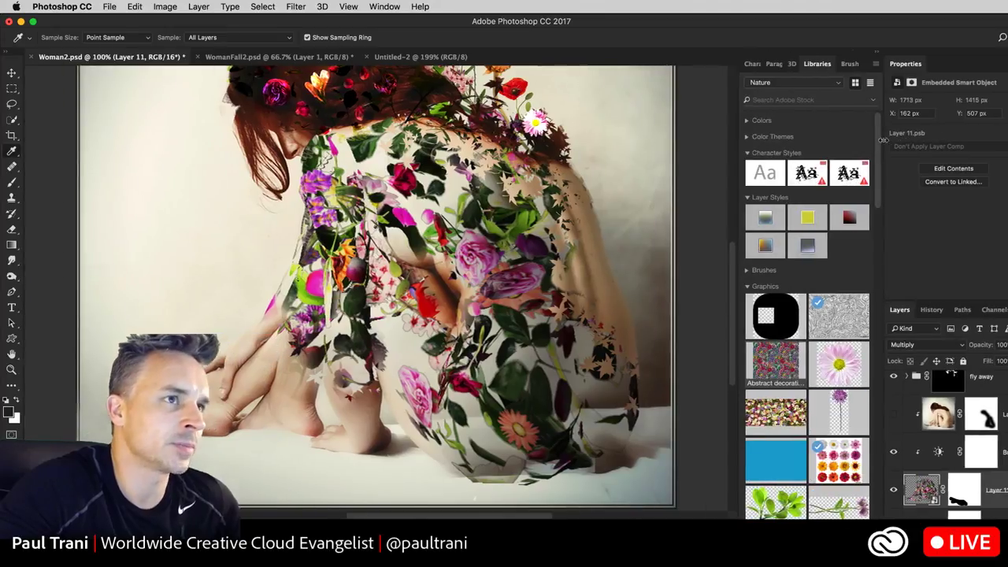
{"action": "left_click", "coordinate": [385, 7]}
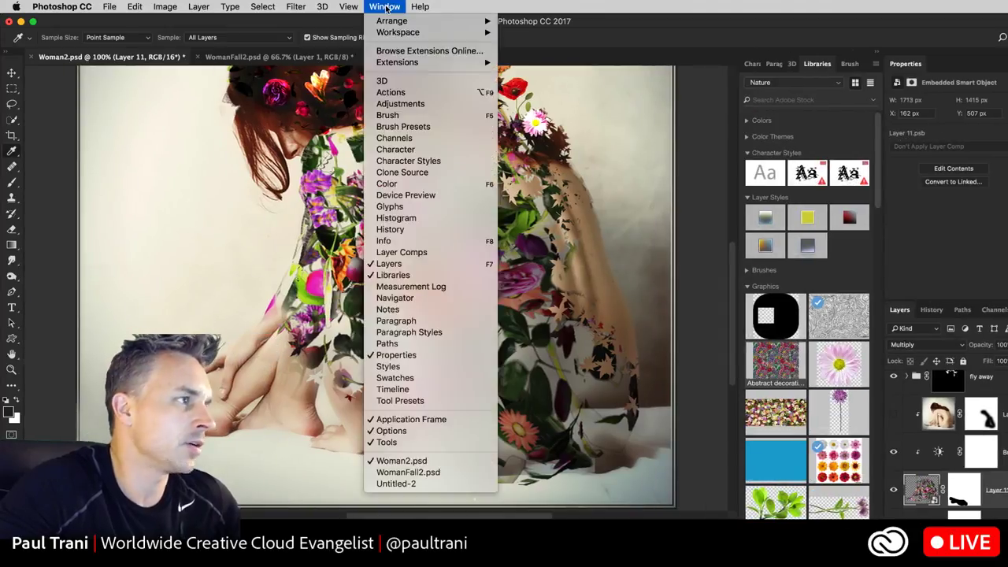
{"action": "mouse_move", "coordinate": [349, 5]}
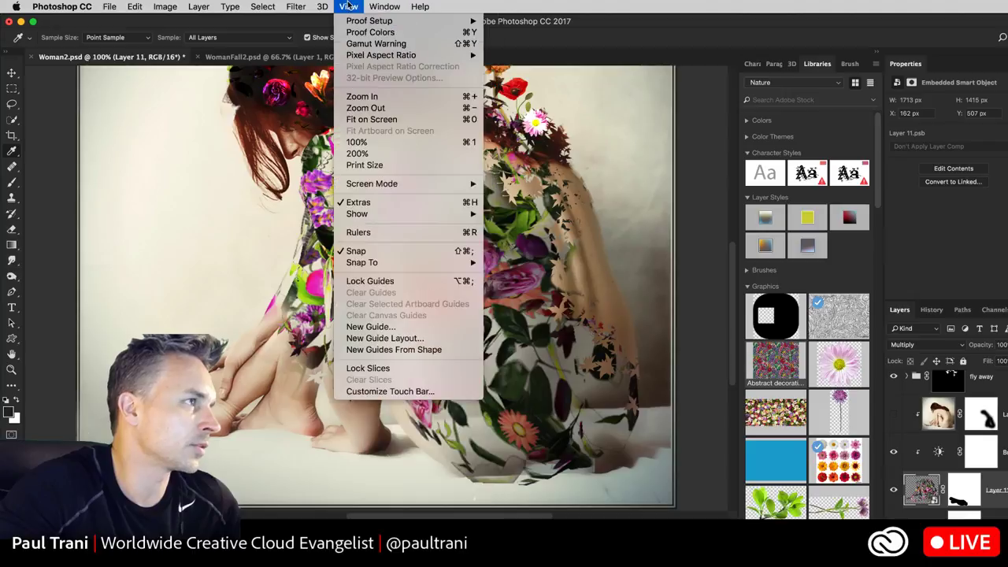
{"action": "mouse_move", "coordinate": [385, 7]}
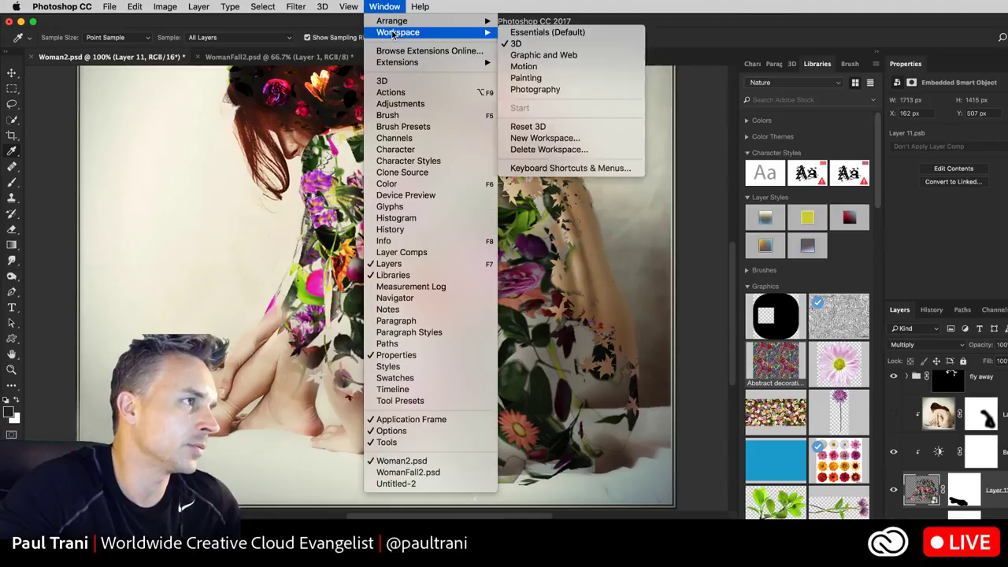
{"action": "mouse_move", "coordinate": [398, 66]}
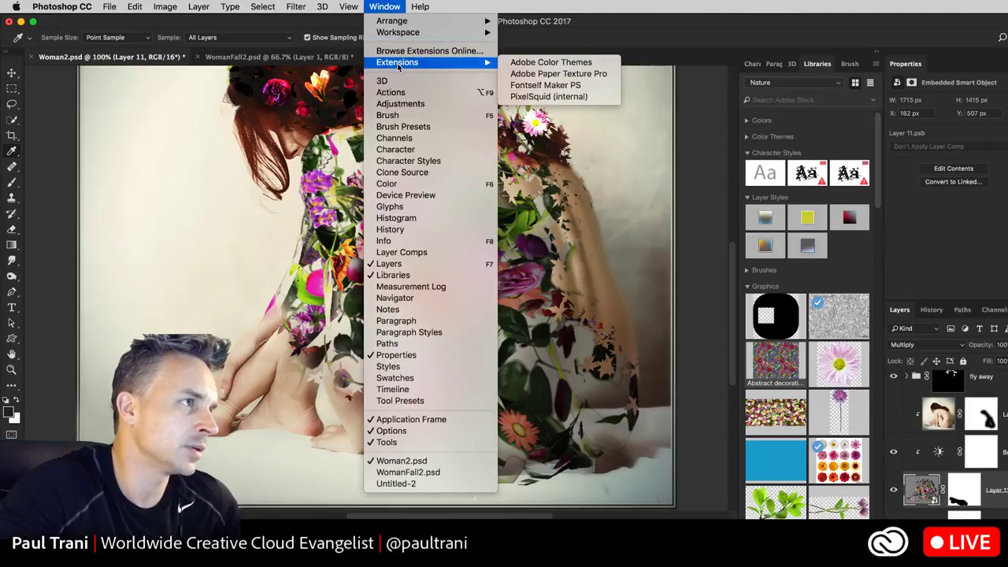
{"action": "left_click", "coordinate": [517, 66]}
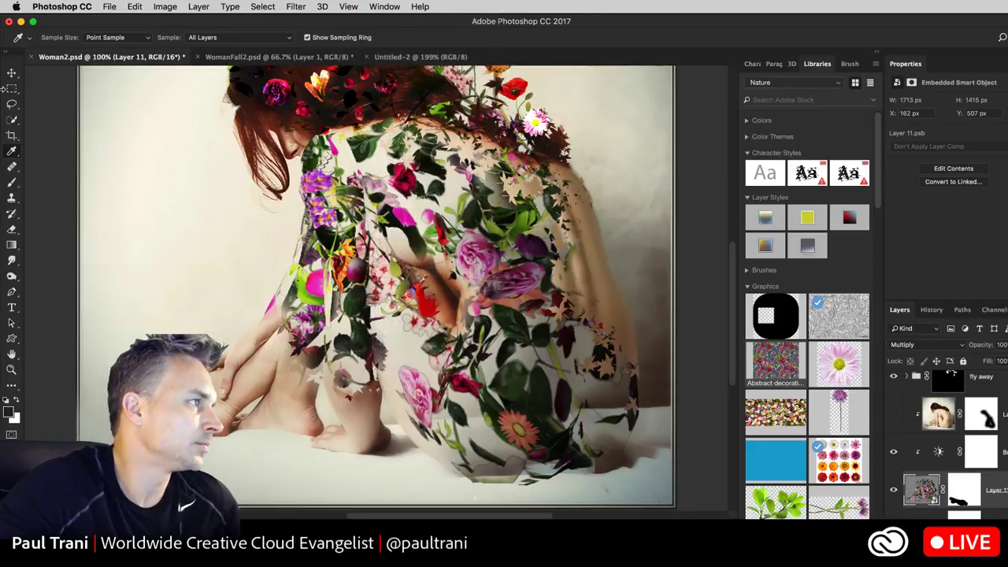
{"action": "left_click", "coordinate": [7, 90]}
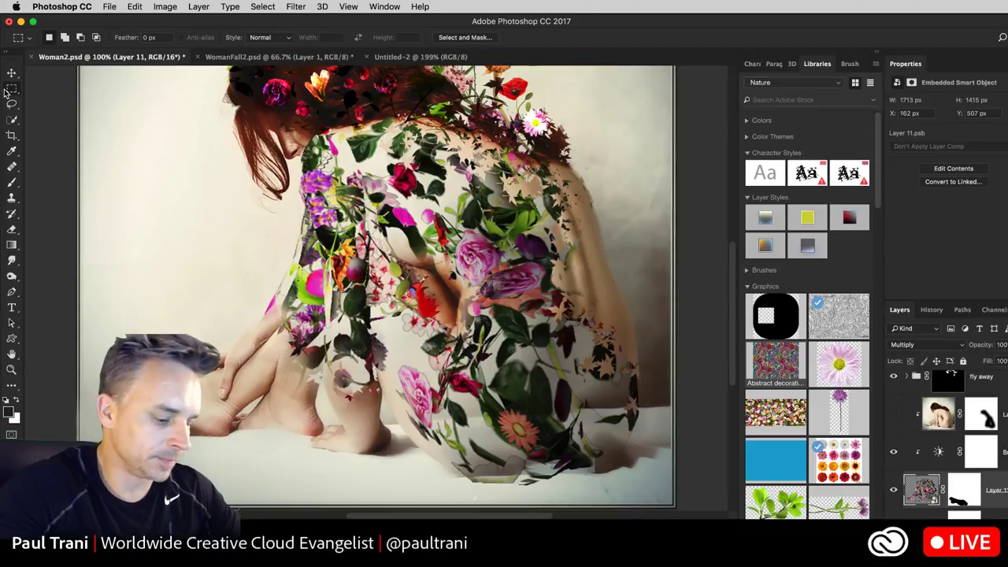
{"action": "key", "text": "super+minus"}
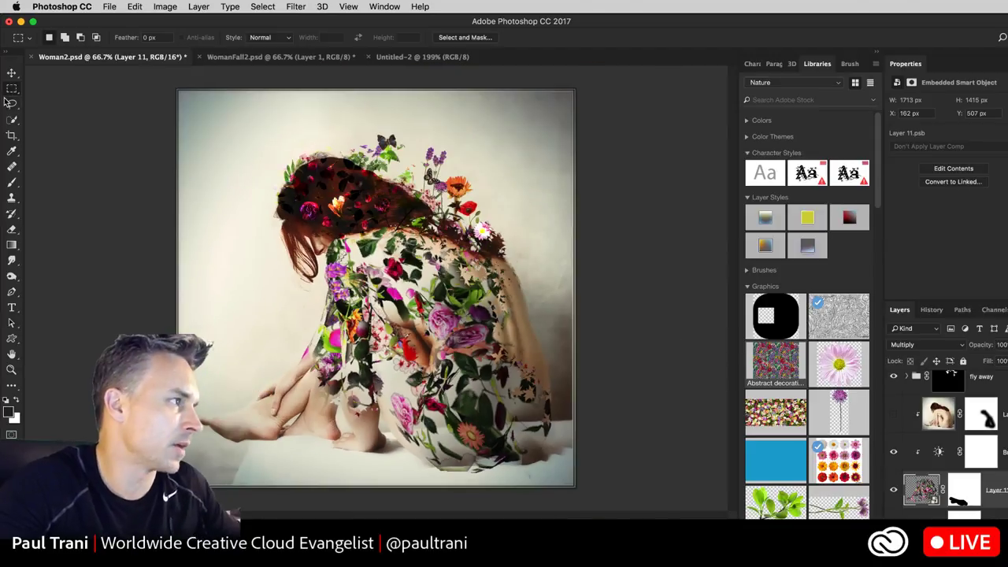
{"action": "left_click", "coordinate": [11, 138]}
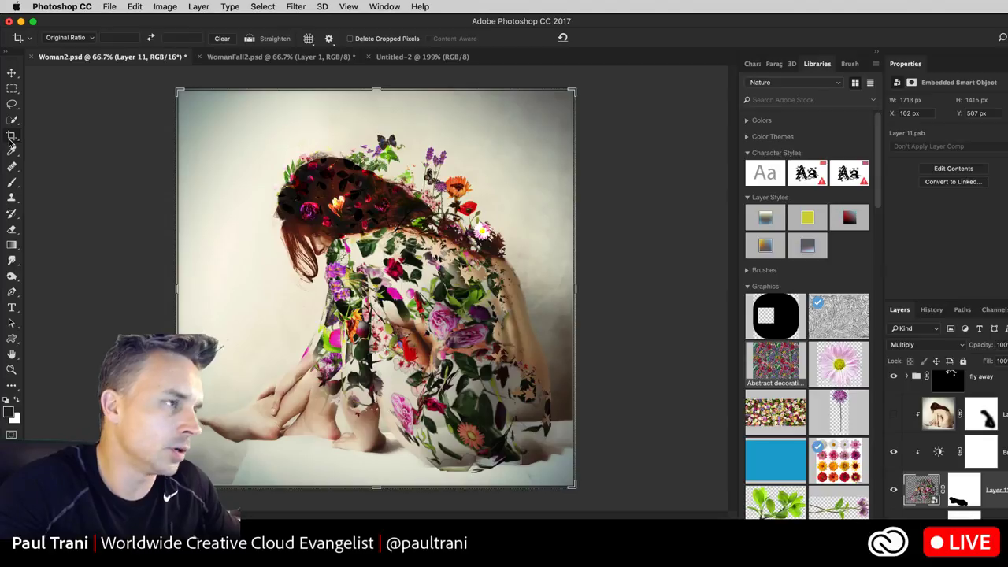
{"action": "key", "text": "super+minus"}
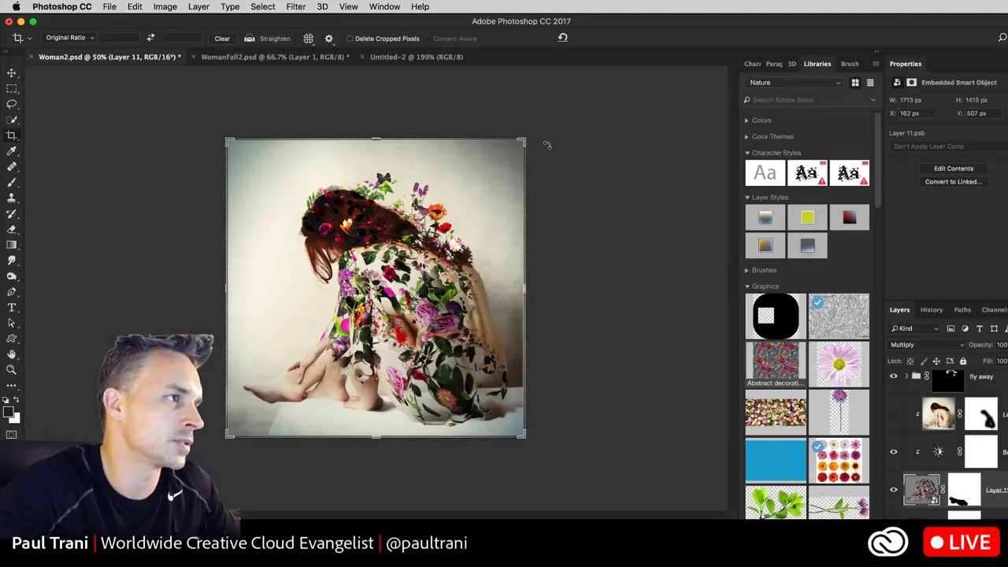
{"action": "left_click_drag", "start_coordinate": [523, 142], "coordinate": [646, 98]}
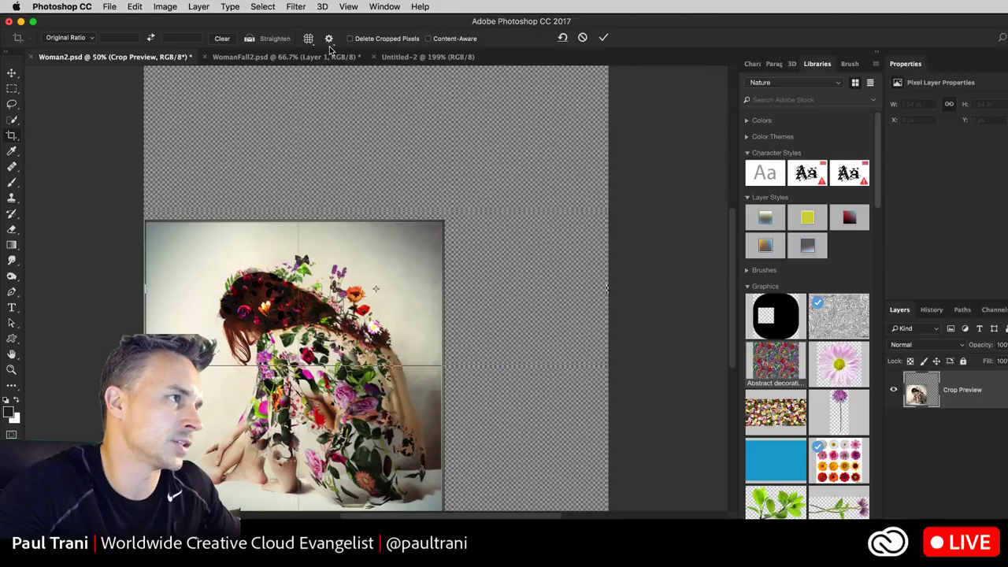
{"action": "key", "text": "Escape"}
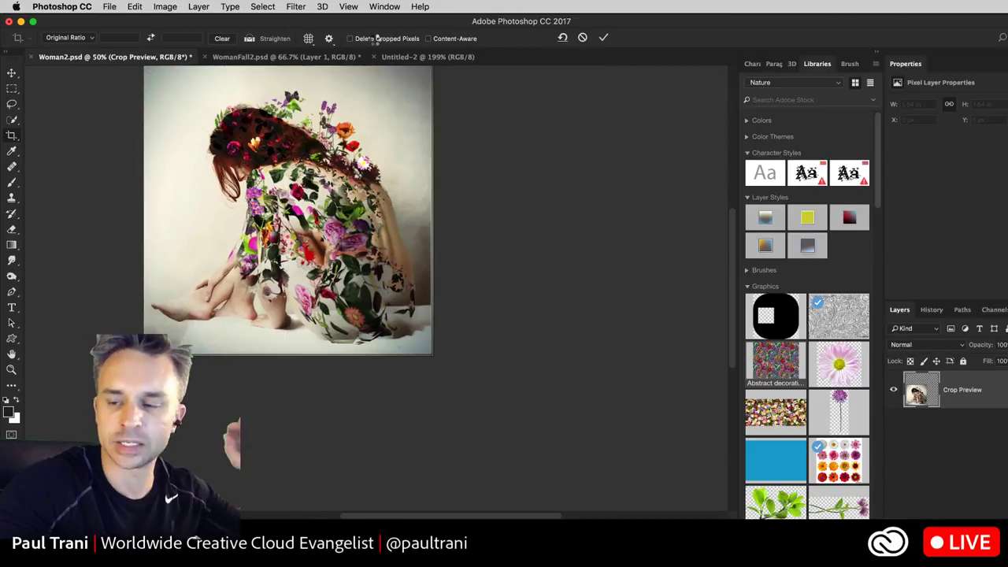
{"action": "key", "text": "Return"}
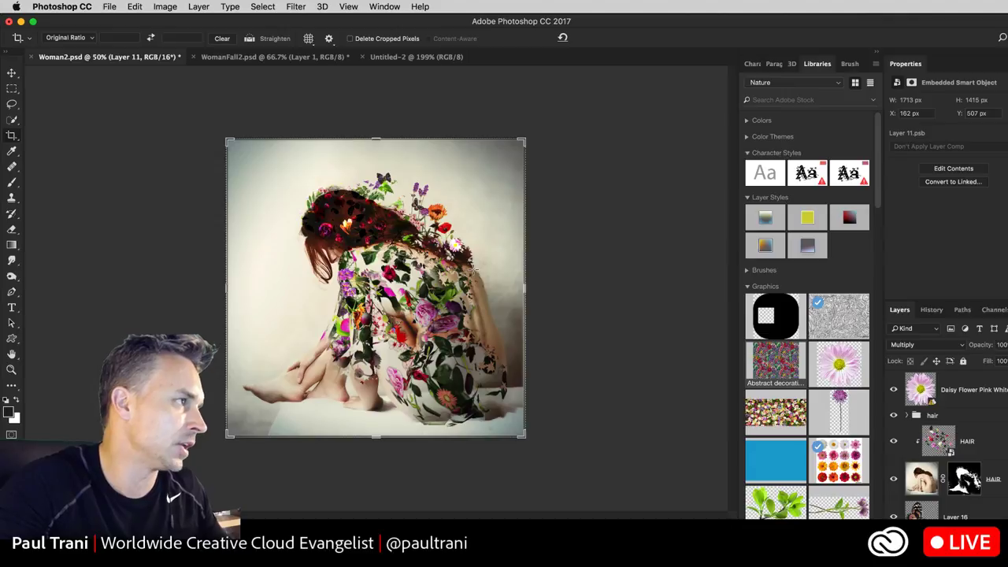
{"action": "left_click", "coordinate": [14, 89]}
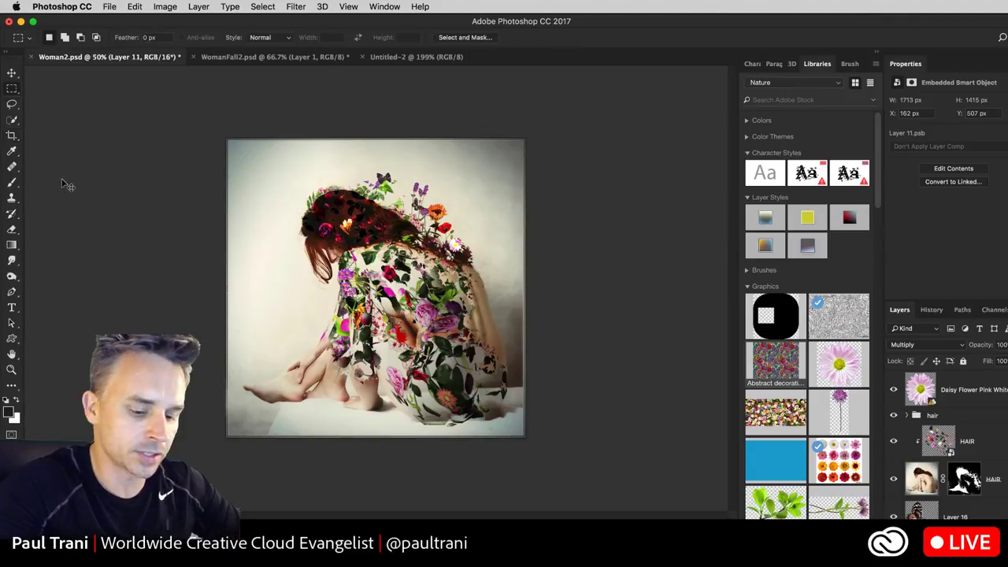
Fit the image on screen, collapse and re-expand the panel dock, then expand the Nature library's Colors.
{"action": "key", "text": "super+0"}
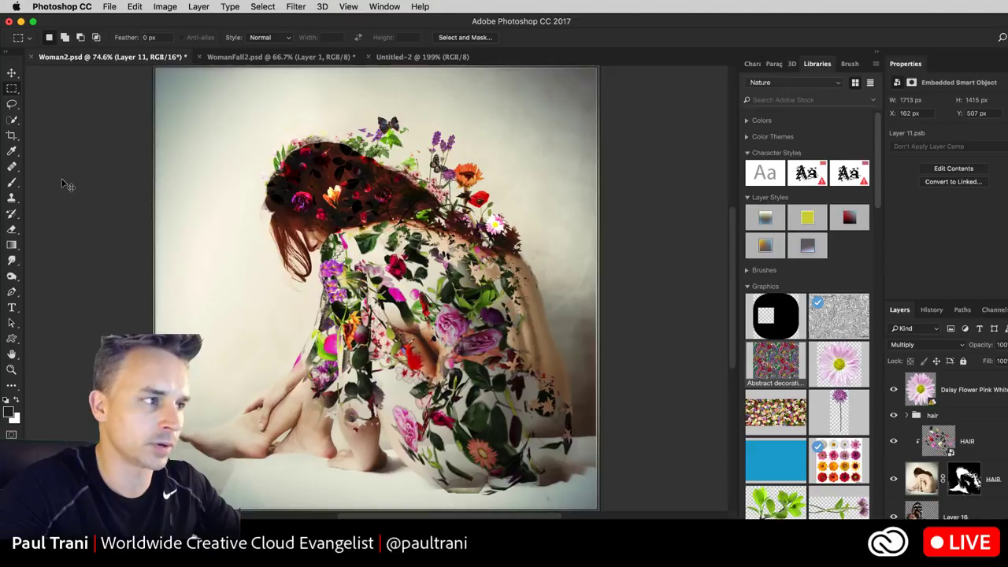
{"action": "left_click", "coordinate": [877, 50]}
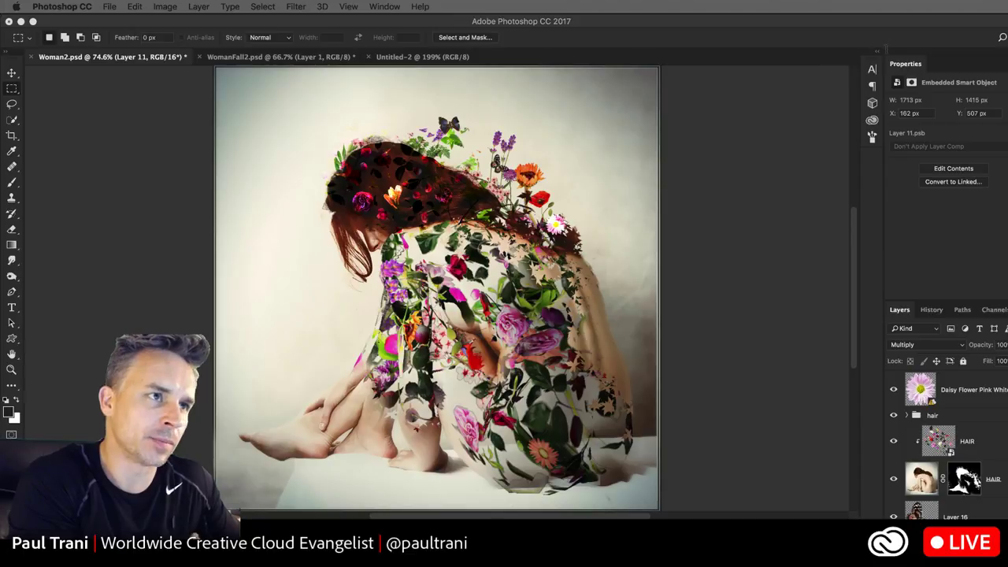
{"action": "left_click", "coordinate": [876, 52]}
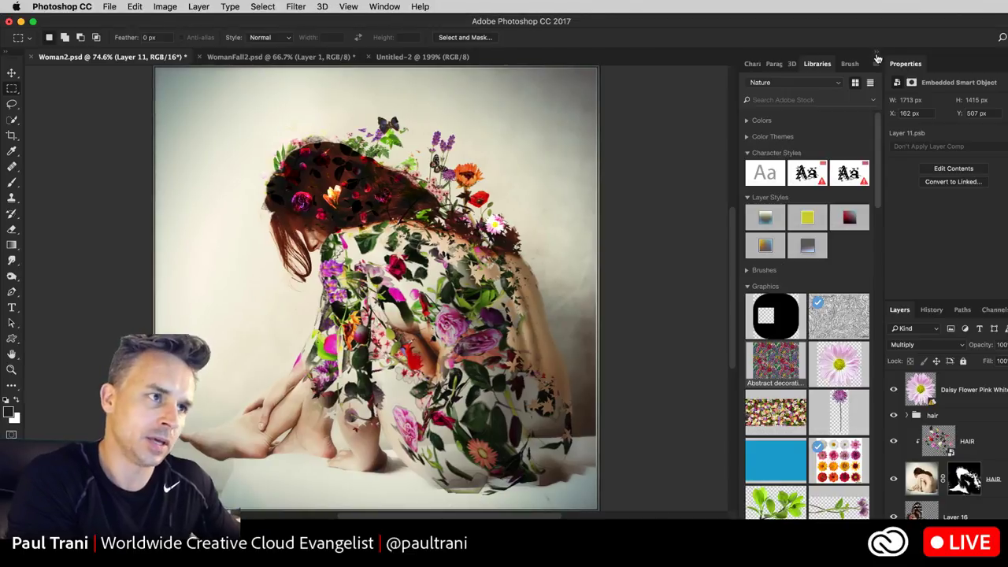
{"action": "left_click", "coordinate": [748, 121]}
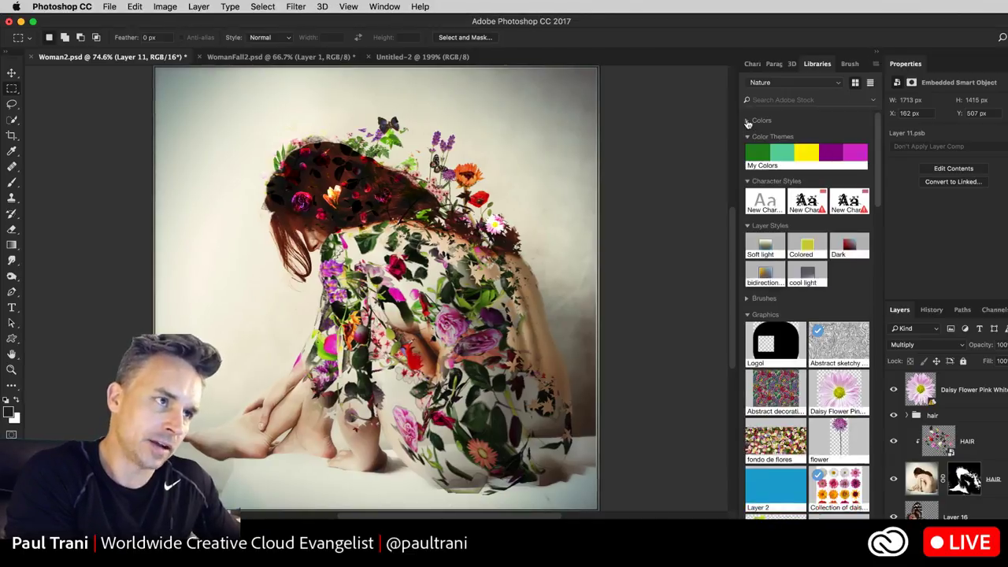